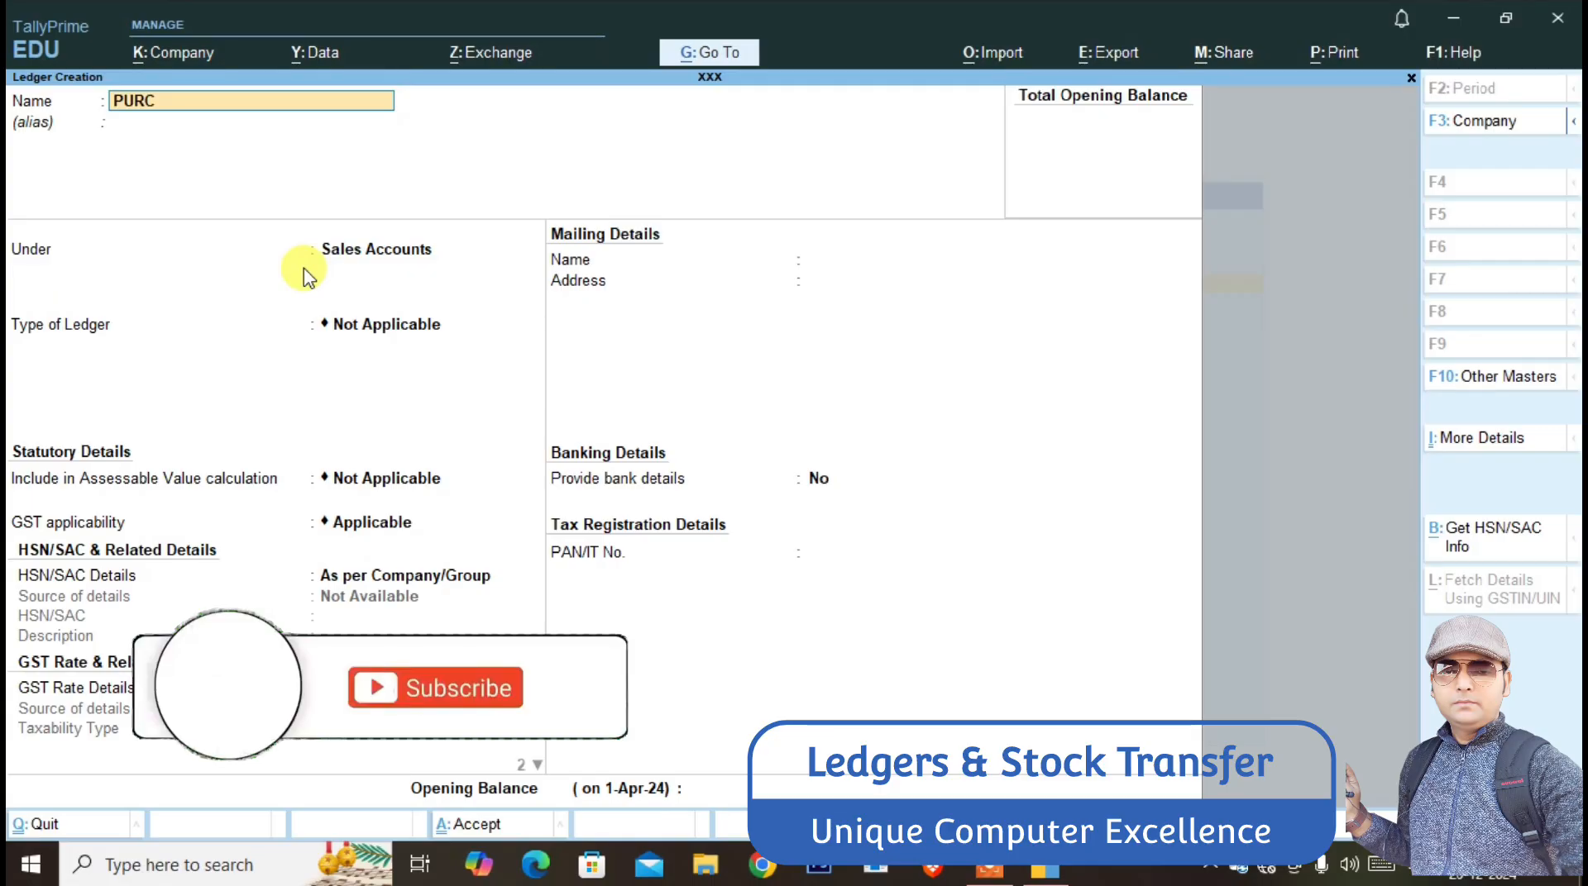
- Create the PURCHASE A/C ledger under the Purchase Accounts group and save it
key(Return)
text(pur)
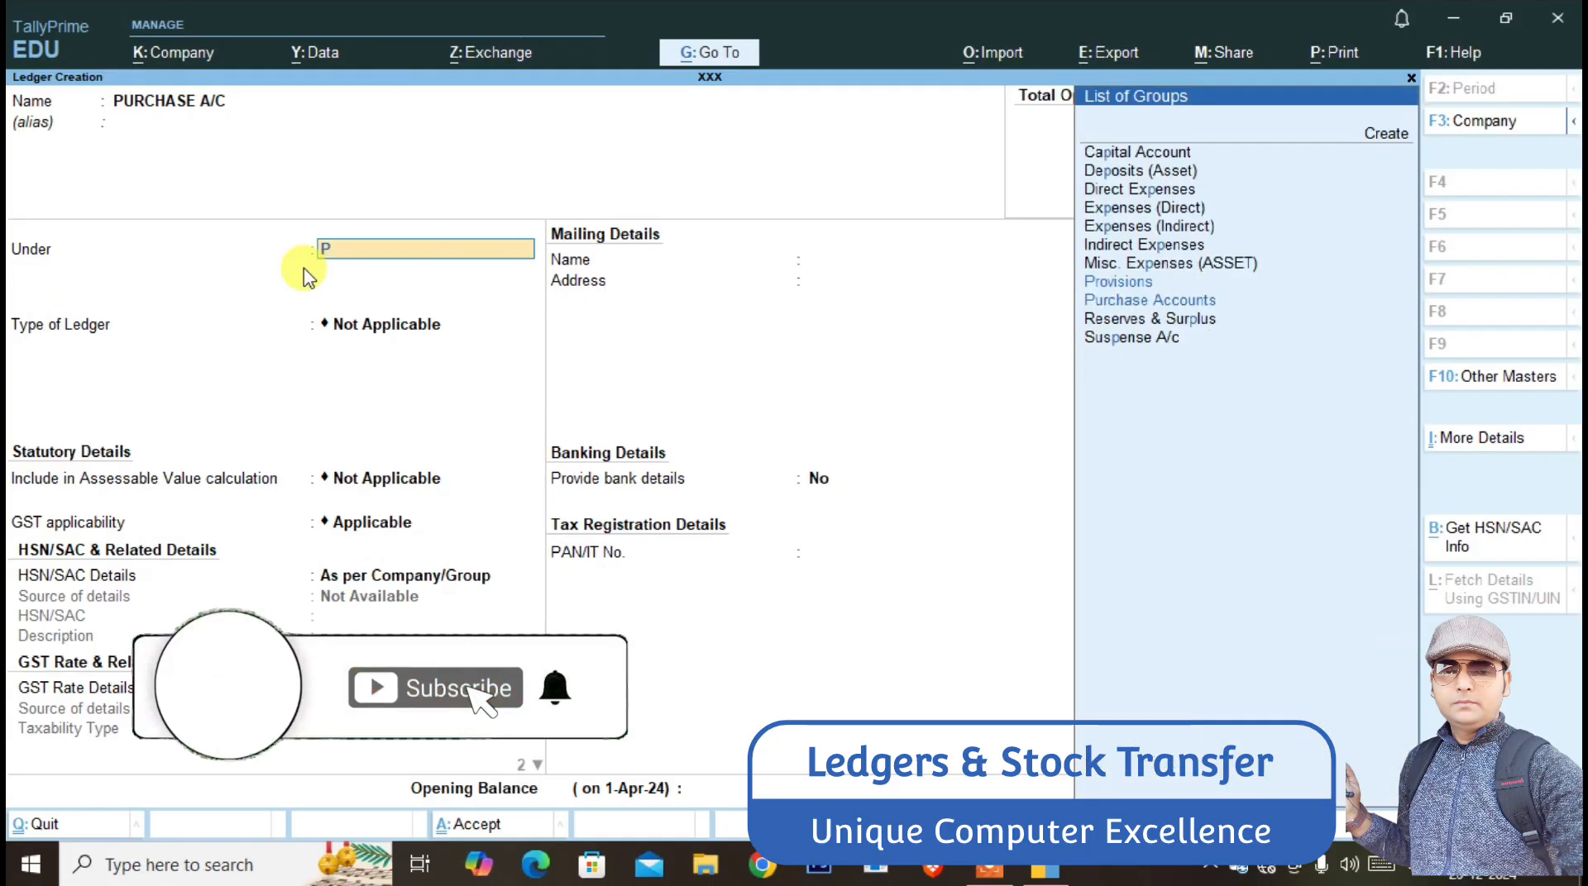
key(Return)
key(ctrl+a)
- Create the RENT A/C ledger under the Indirect Expenses group and save it
text(RENT A/C)
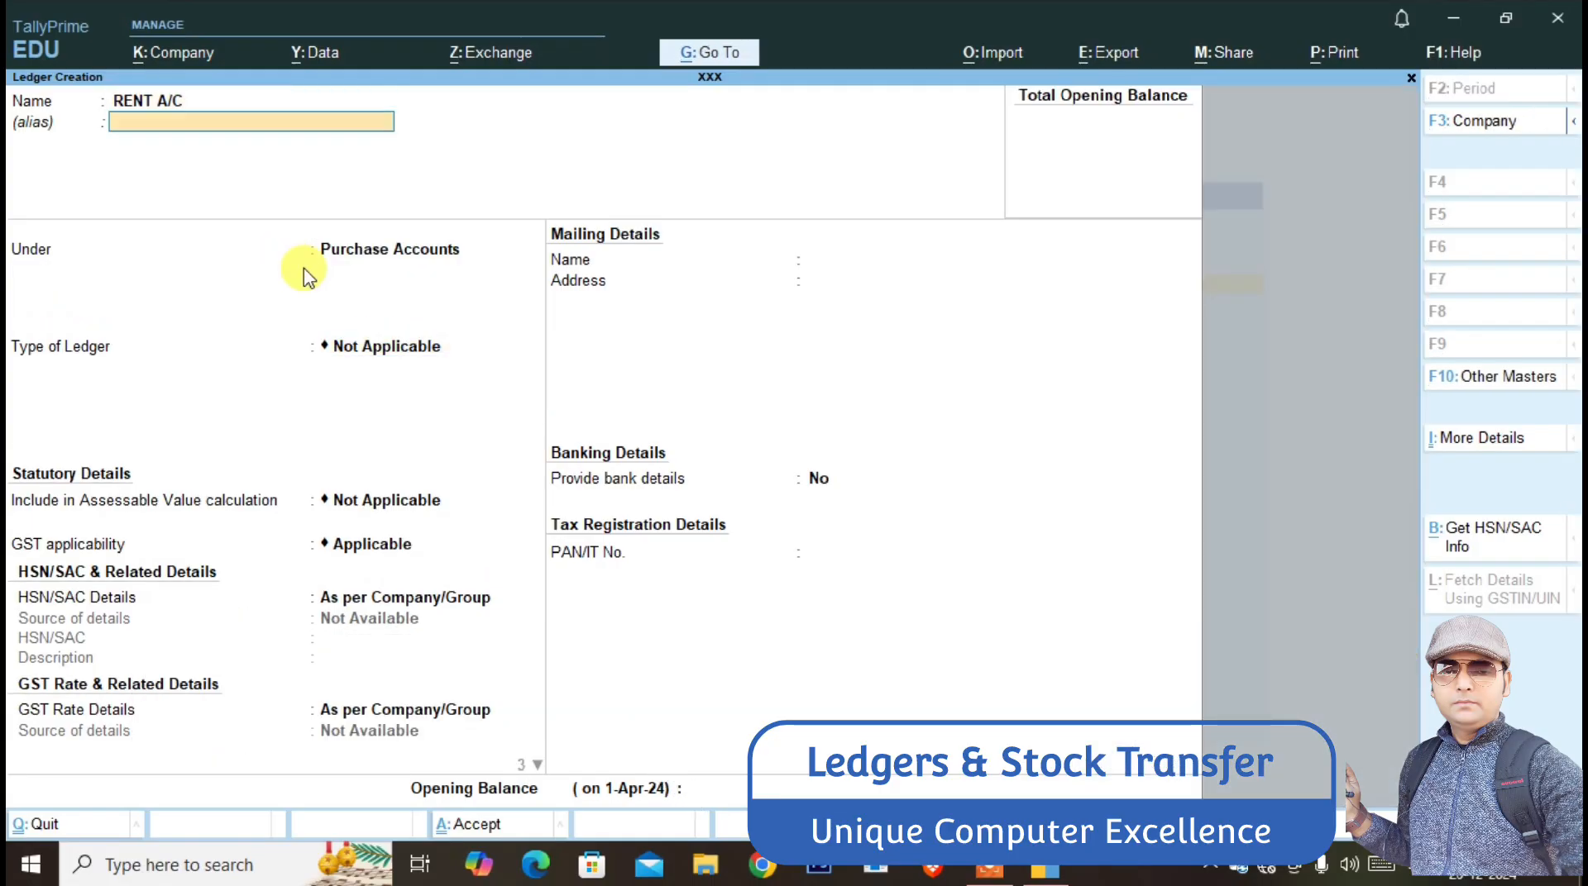
key(Return)
text(IND)
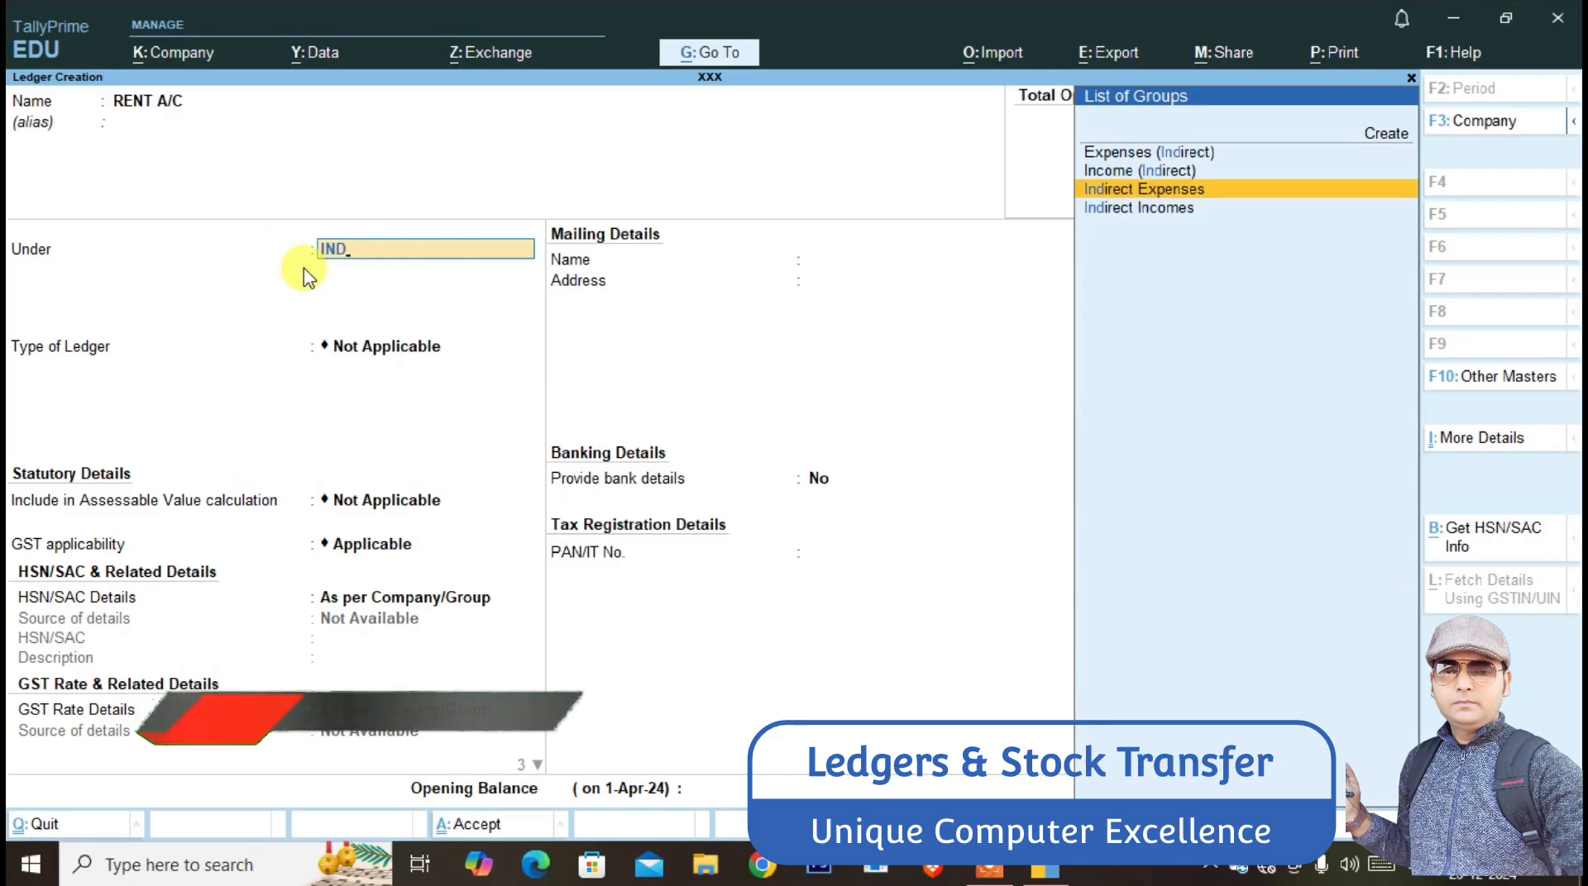
key(Return)
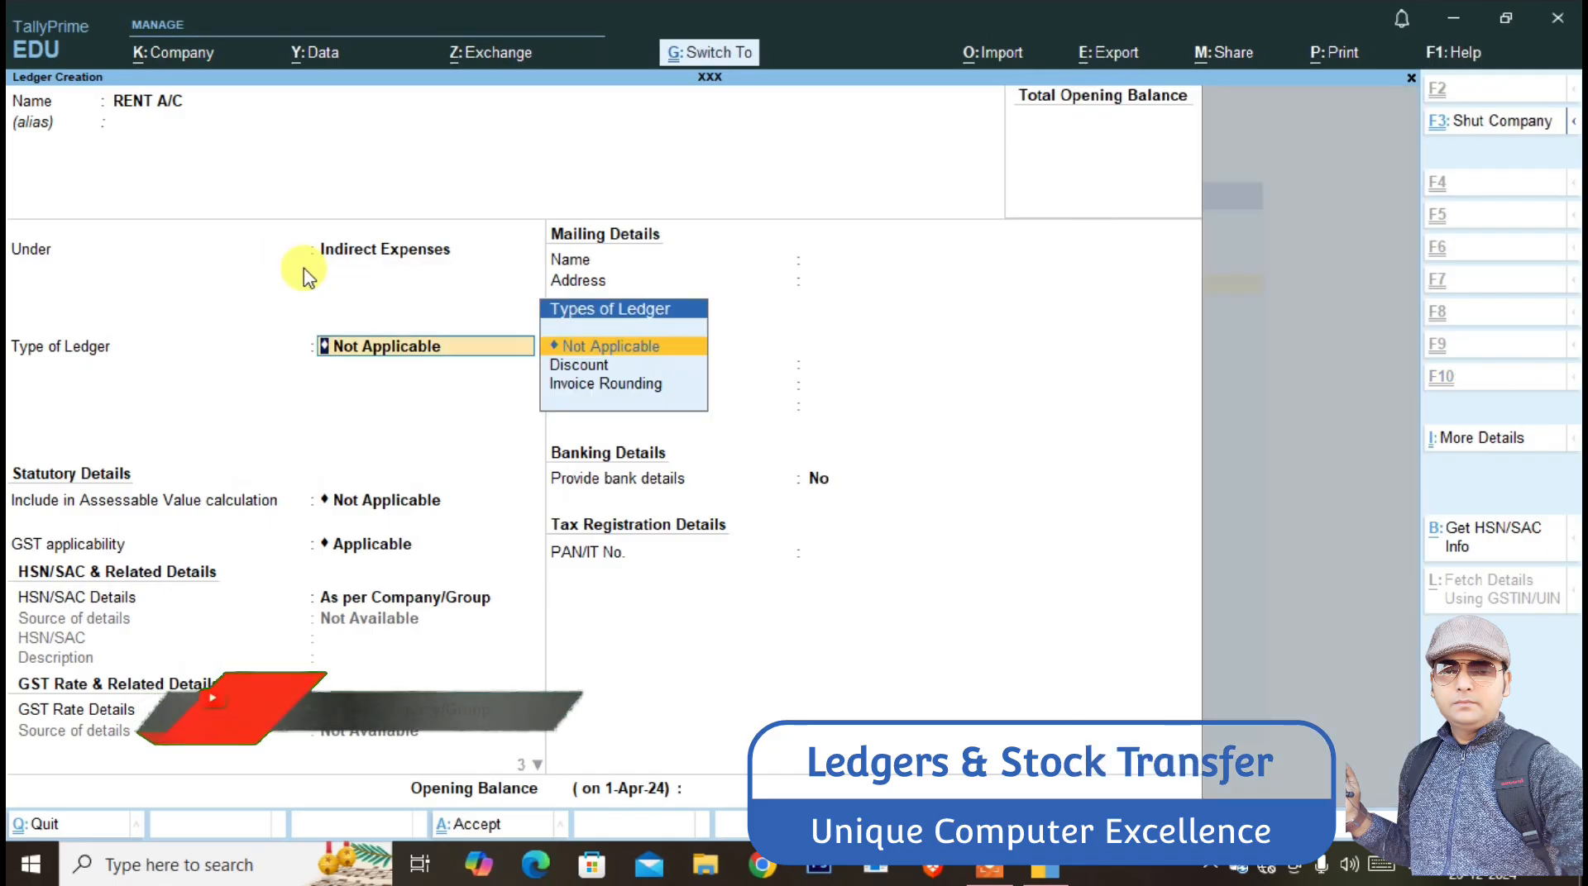
key(ctrl+a)
- Create the SALARY A/C ledger, keeping it under Indirect Expenses, and save it
text(SALARY A/C)
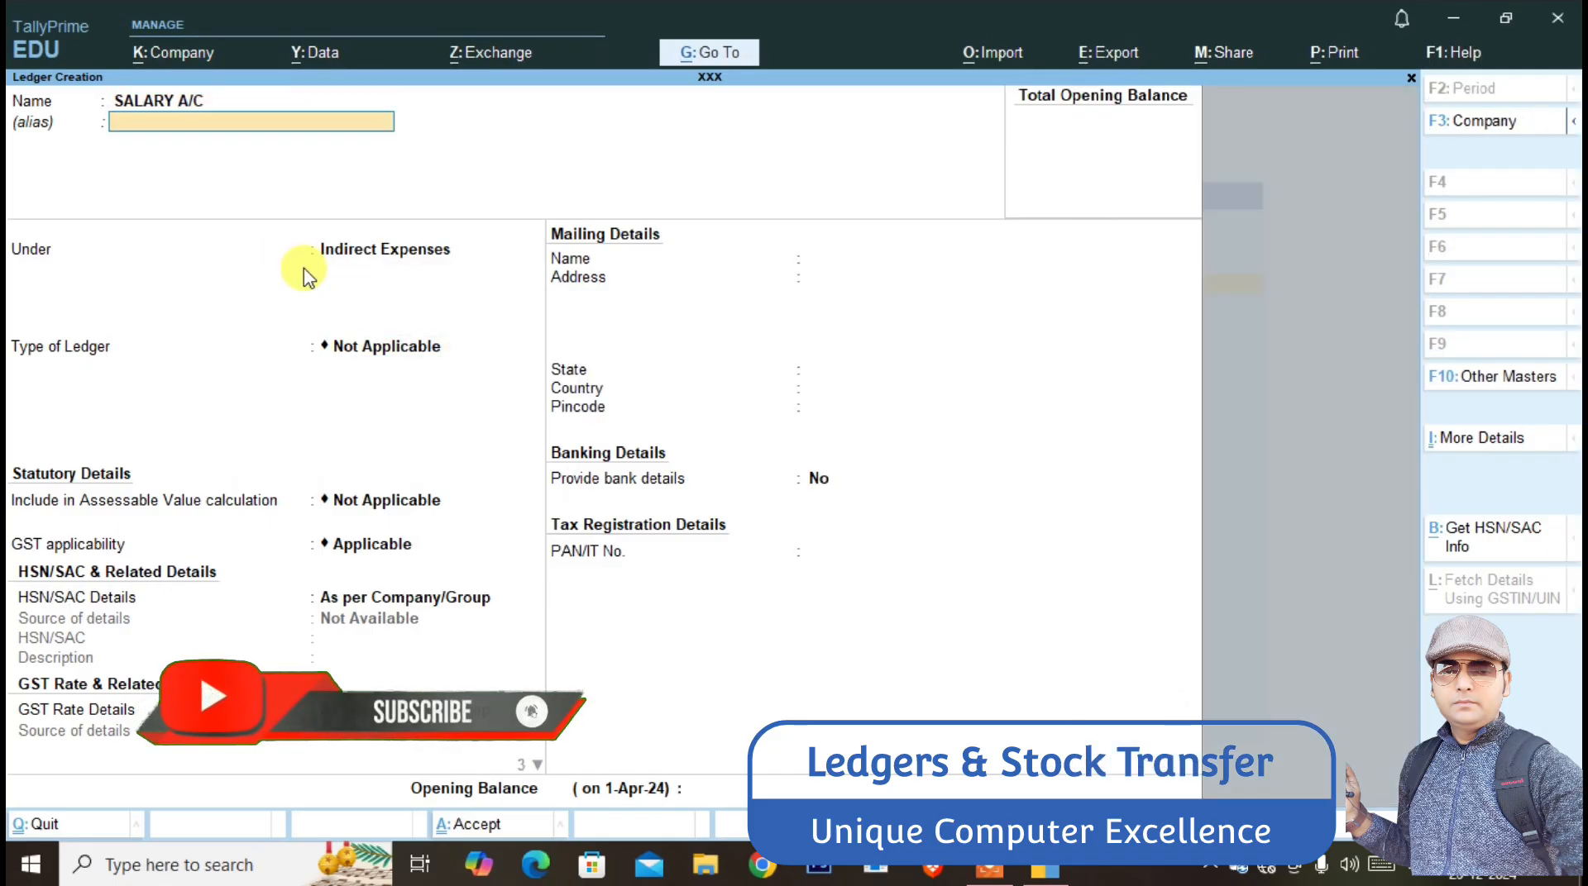
key(Return)
key(Return)
key(ctrl+a)
- Create the COMMISSION RECV A/C ledger under the Indirect Incomes group and save it
text(COMMI)
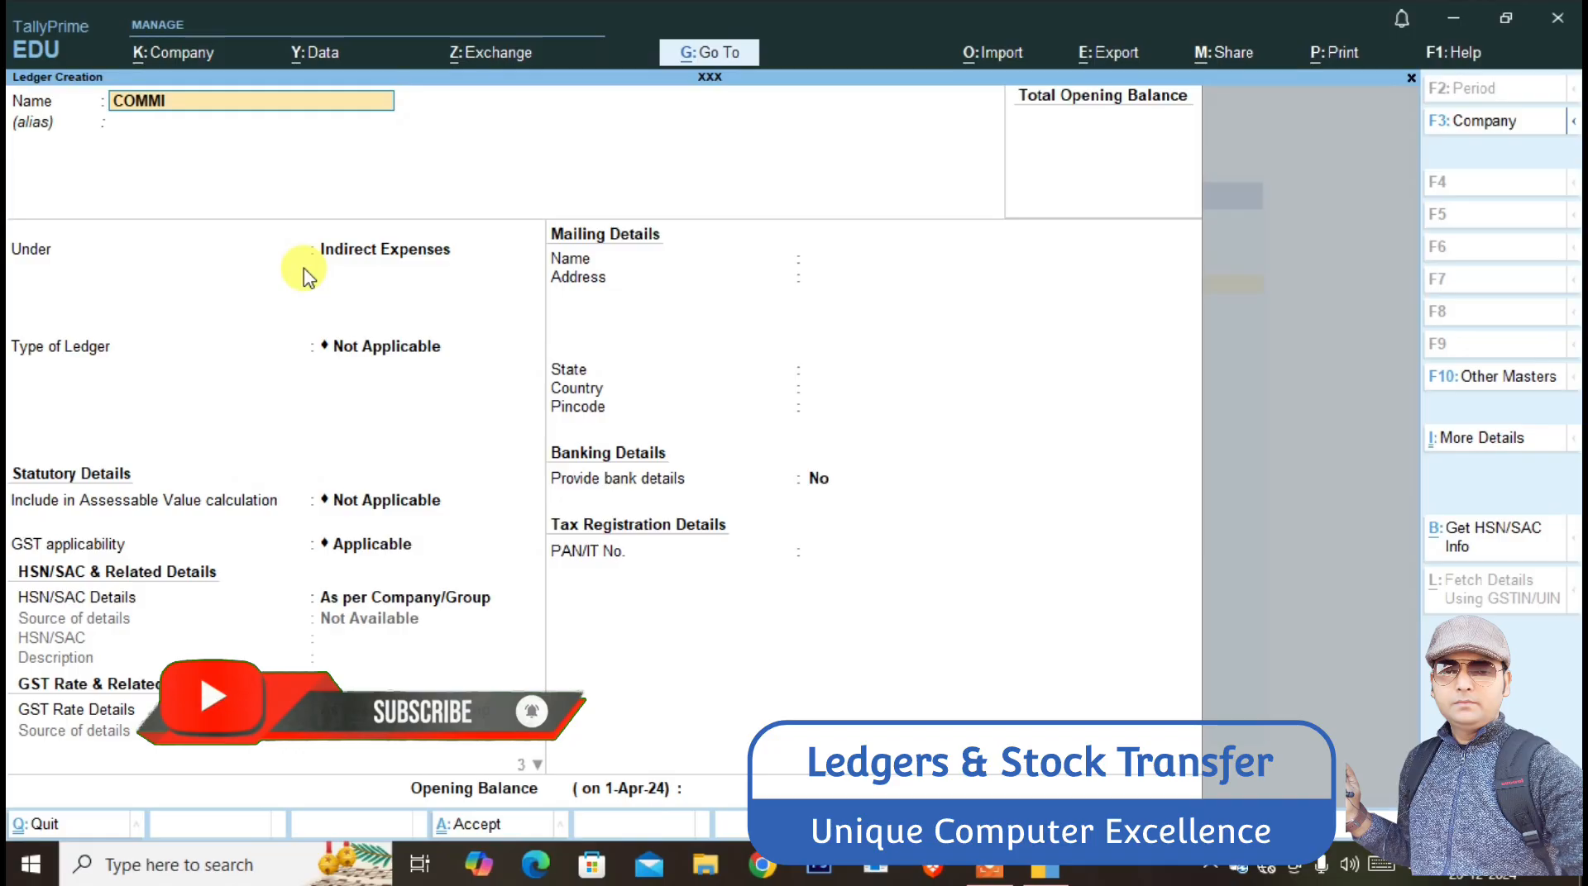
text(SSION RECV A/C)
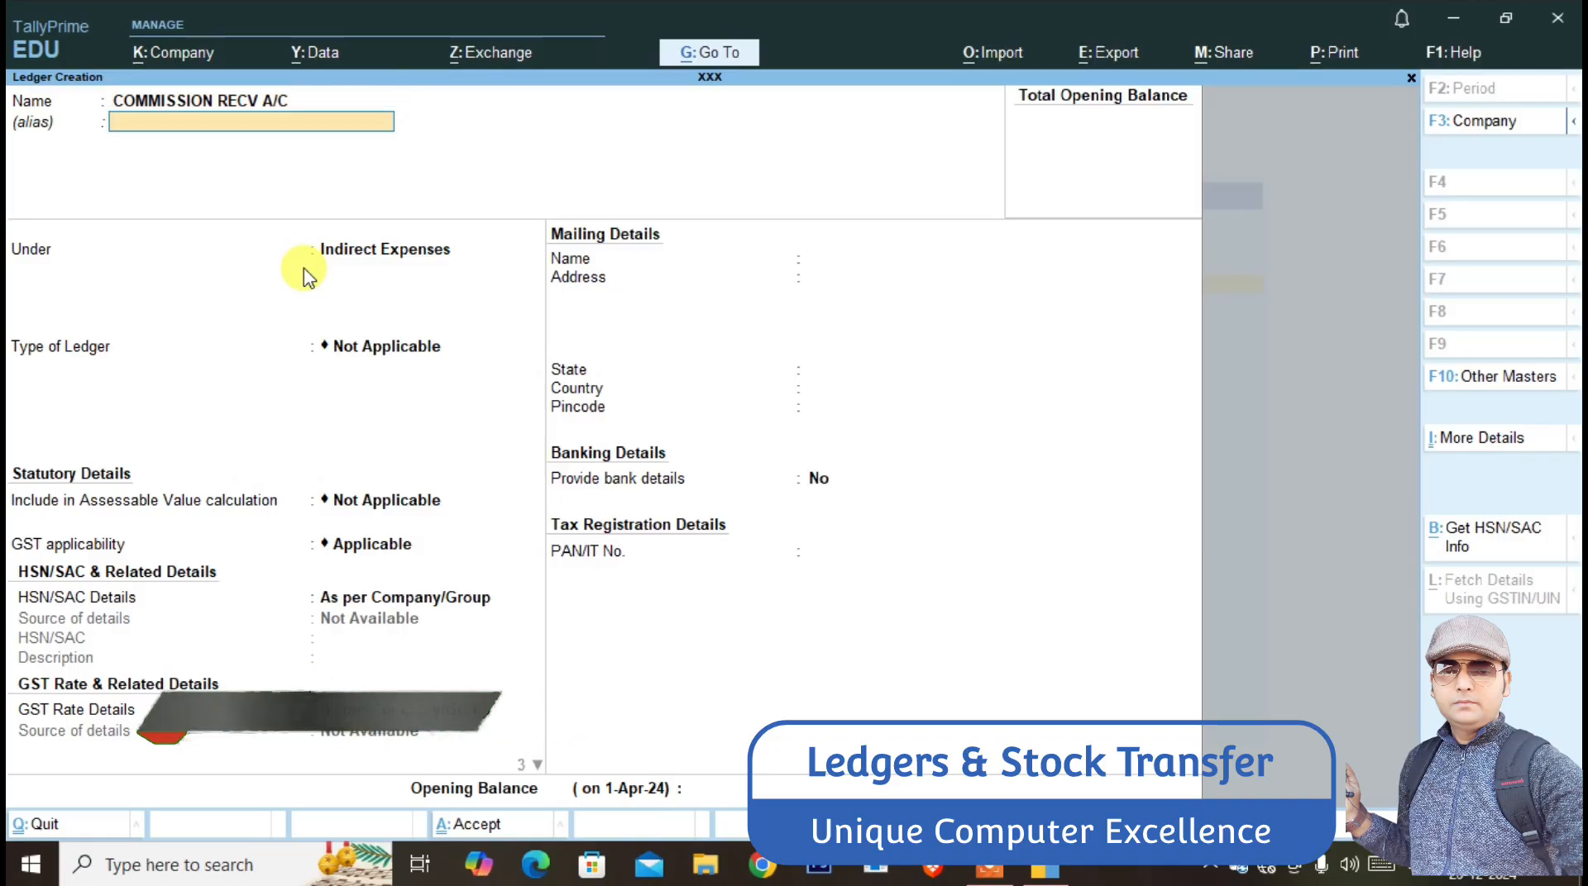
key(Return)
key(Down)
key(Return)
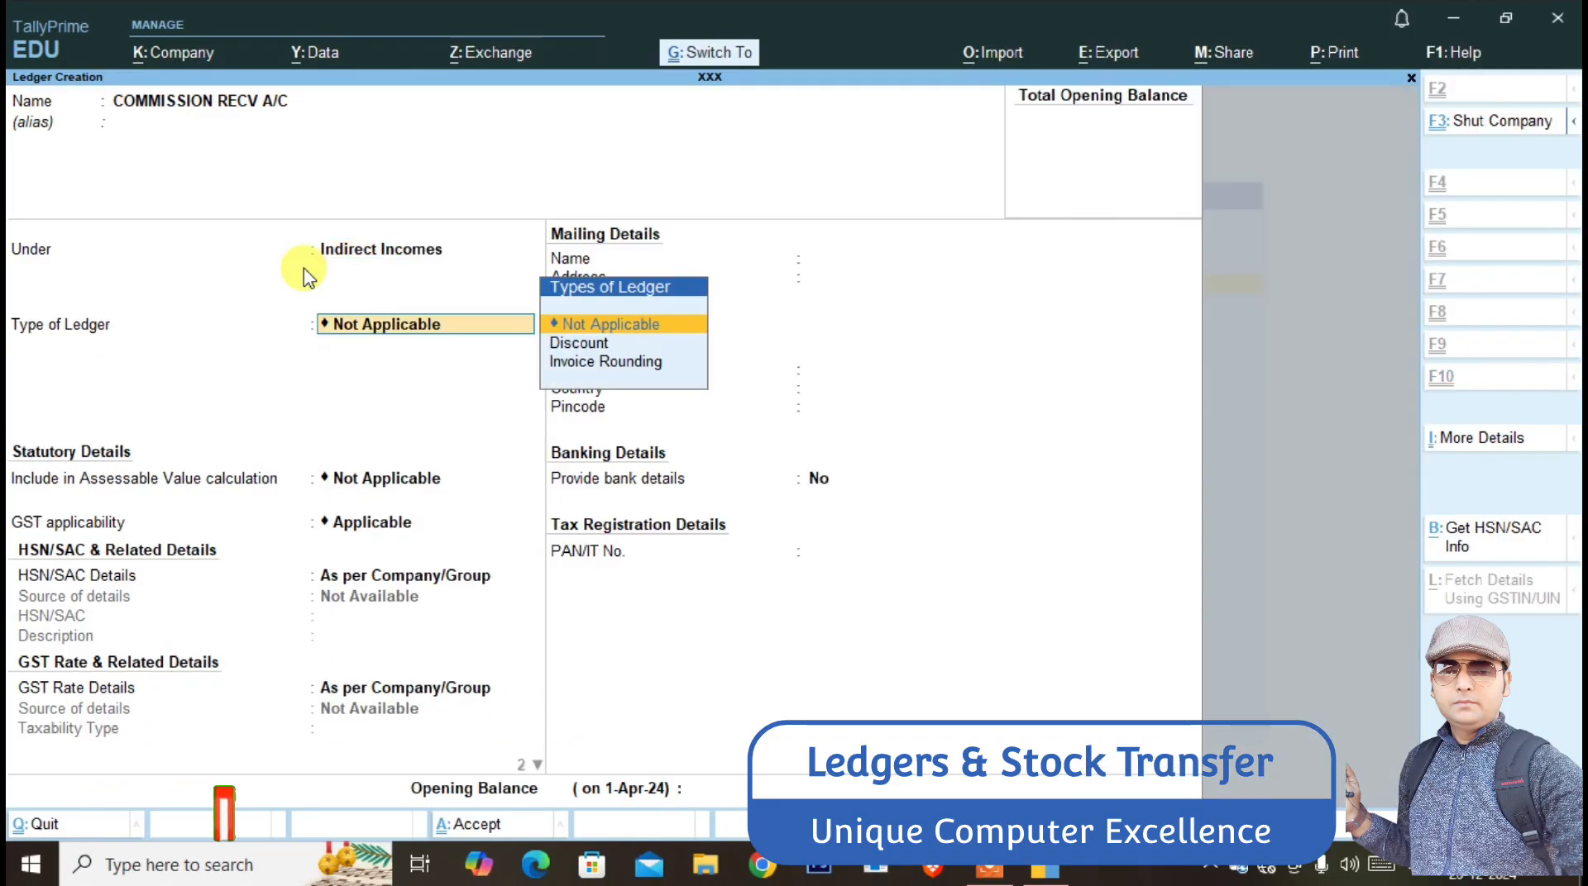
key(ctrl+a)
- Create the INTEREST RECV A/C ledger, keeping it under Indirect Incomes, and save it
text(INTEREST)
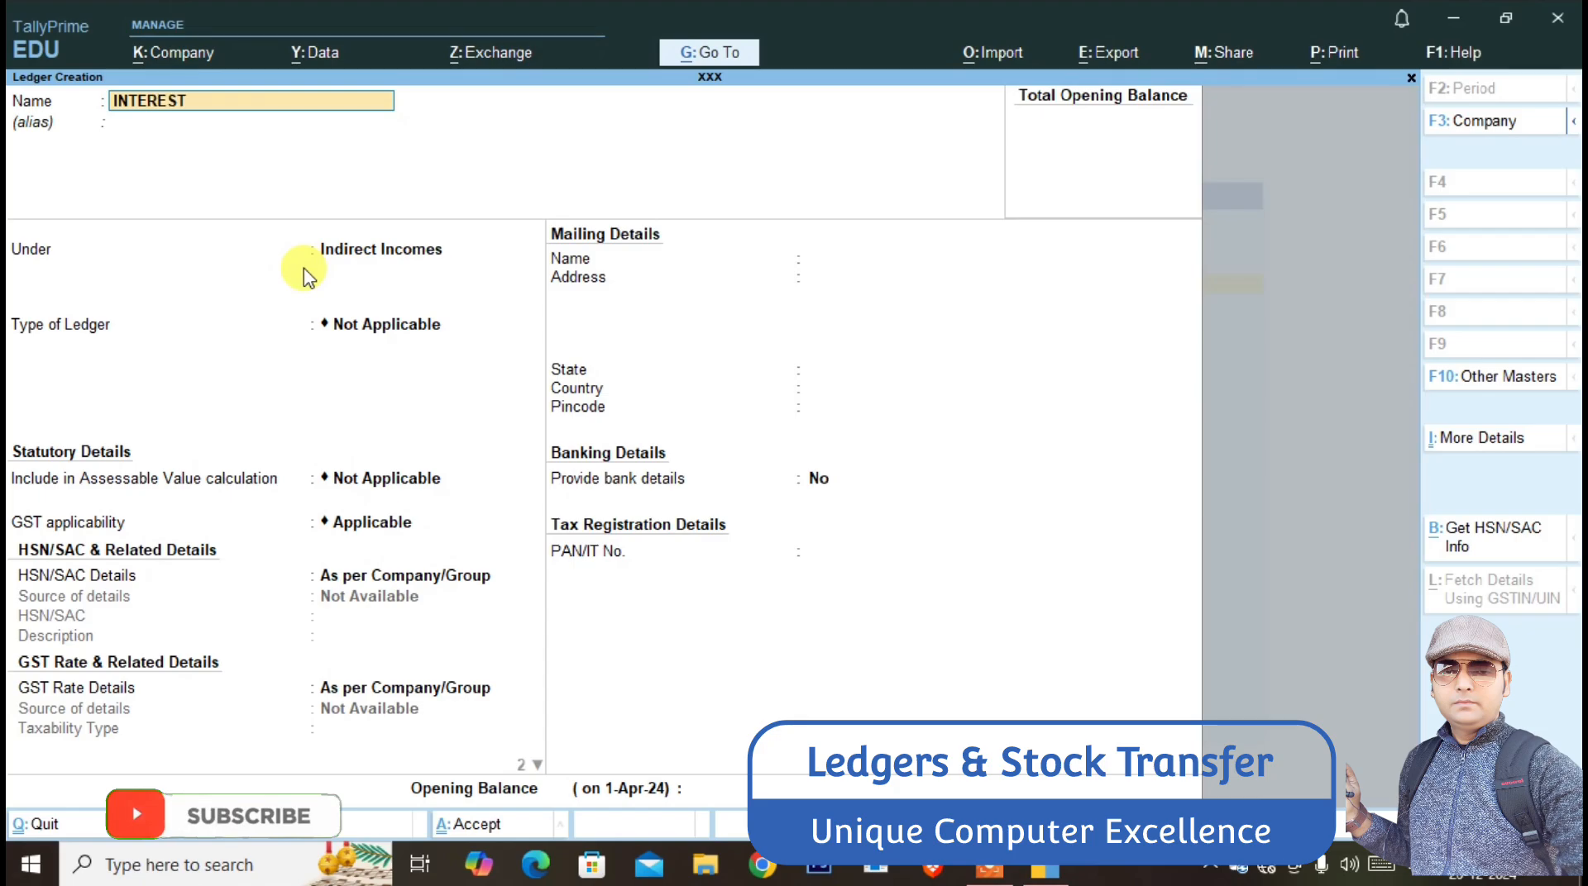
text( RECV A/C)
key(Return)
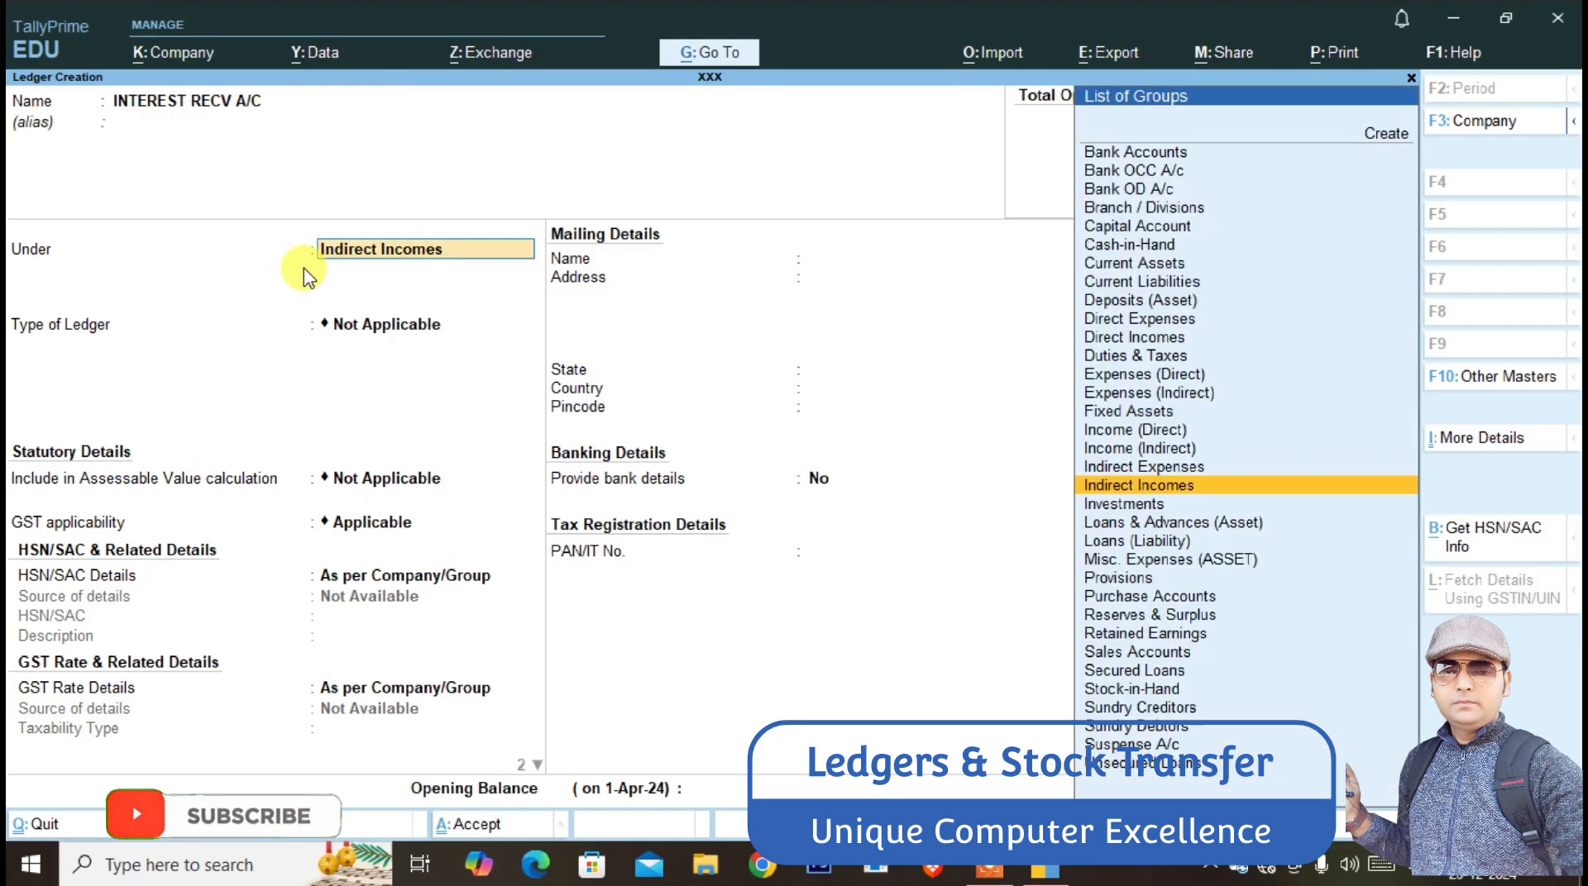
key(ctrl+a)
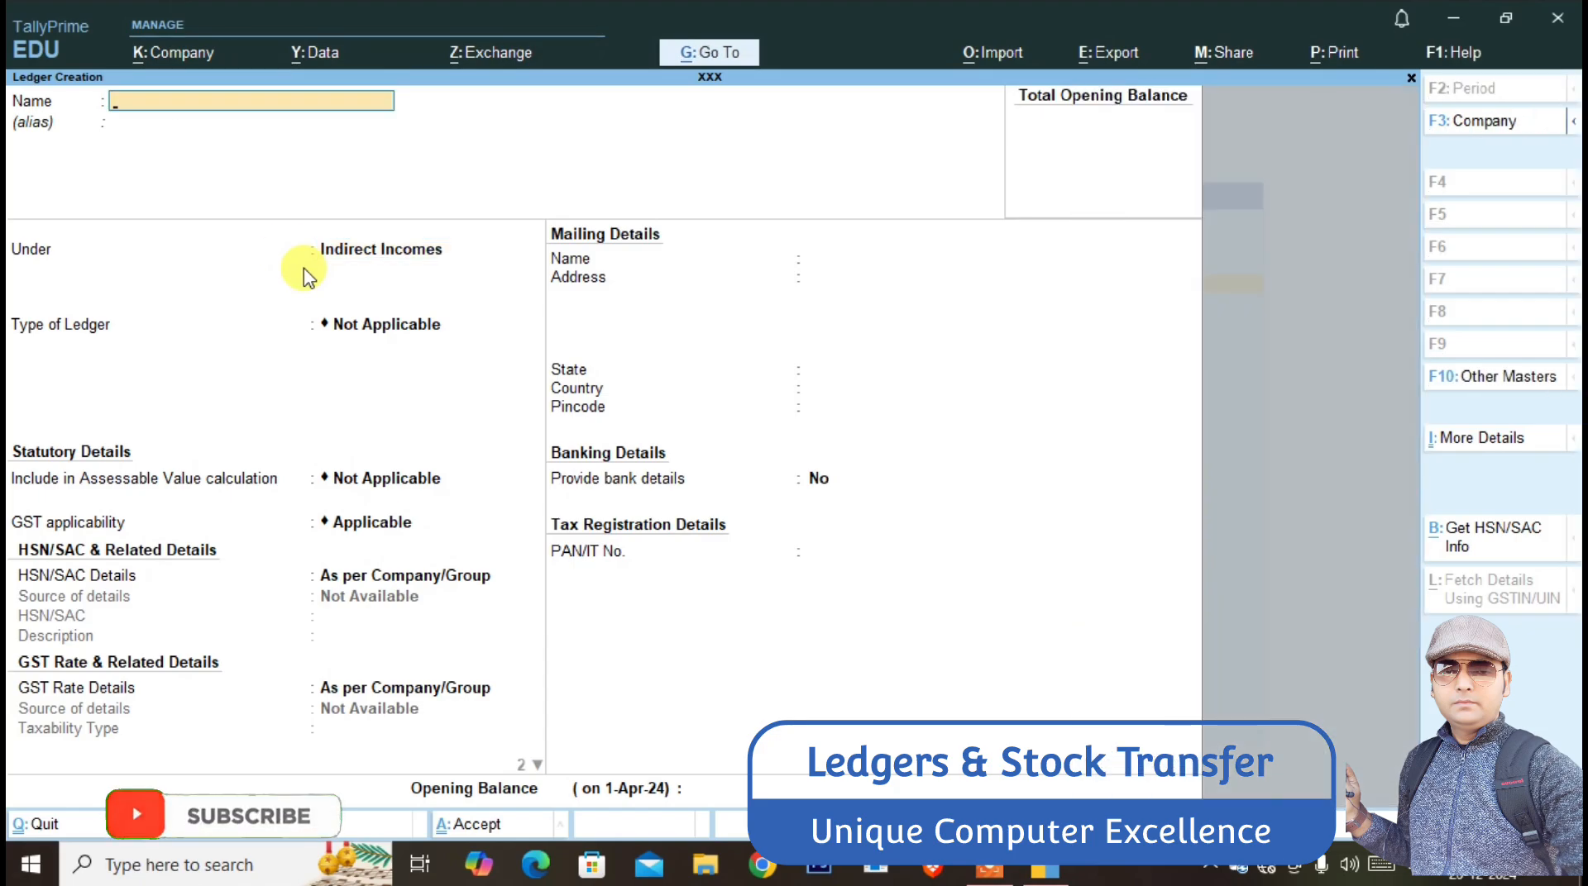
- Create the COMPUTER A/C ledger under the Fixed Assets group and save it
text(COMPUTER A/C)
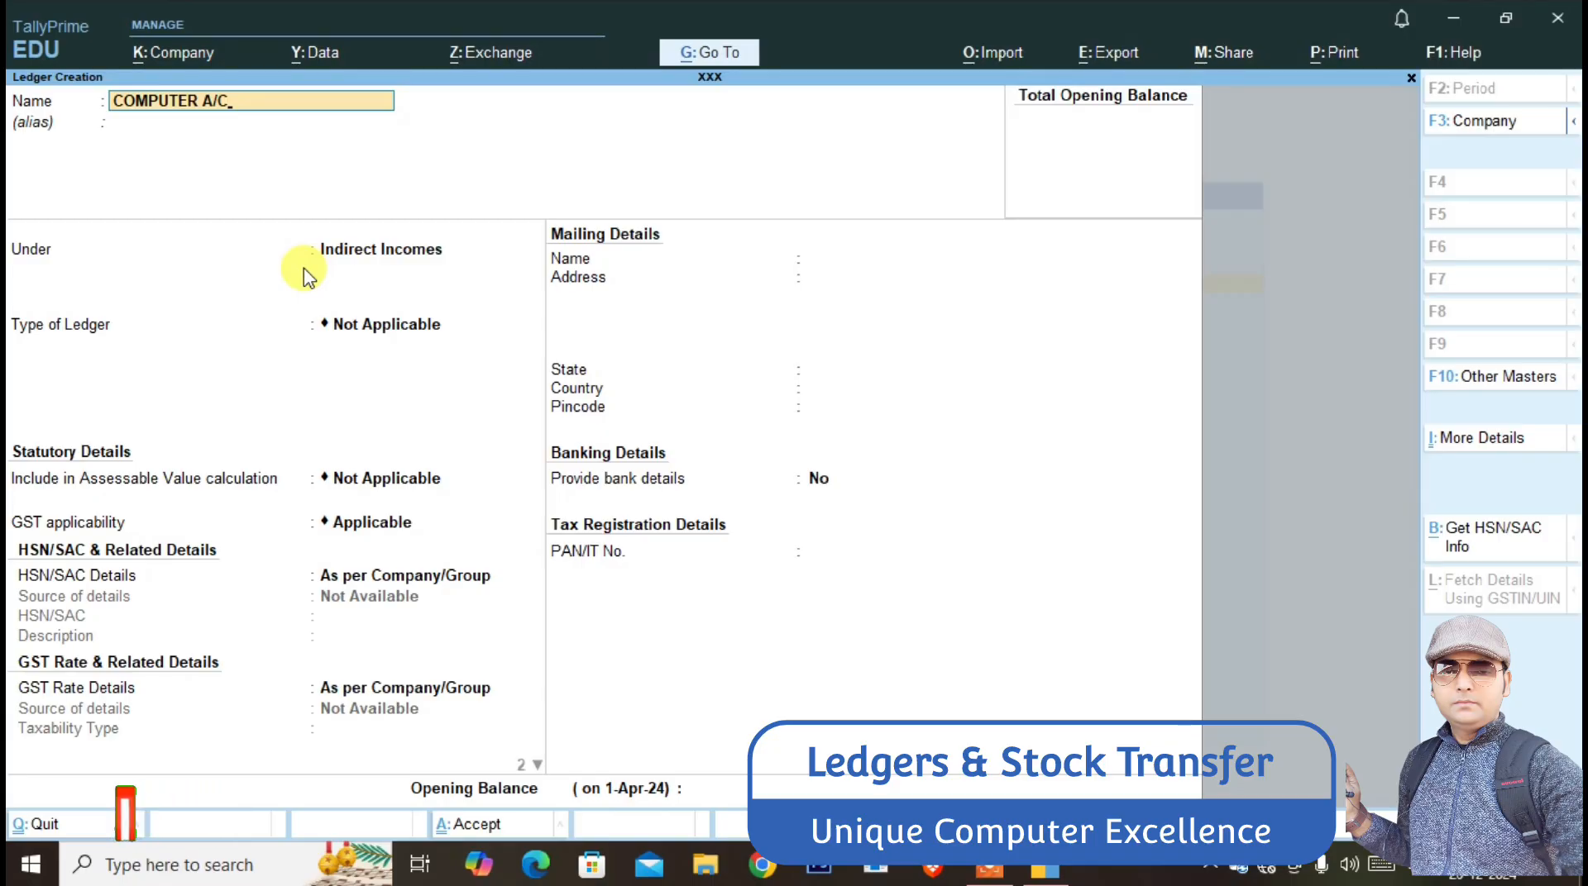
key(Return)
text(fix)
key(Return)
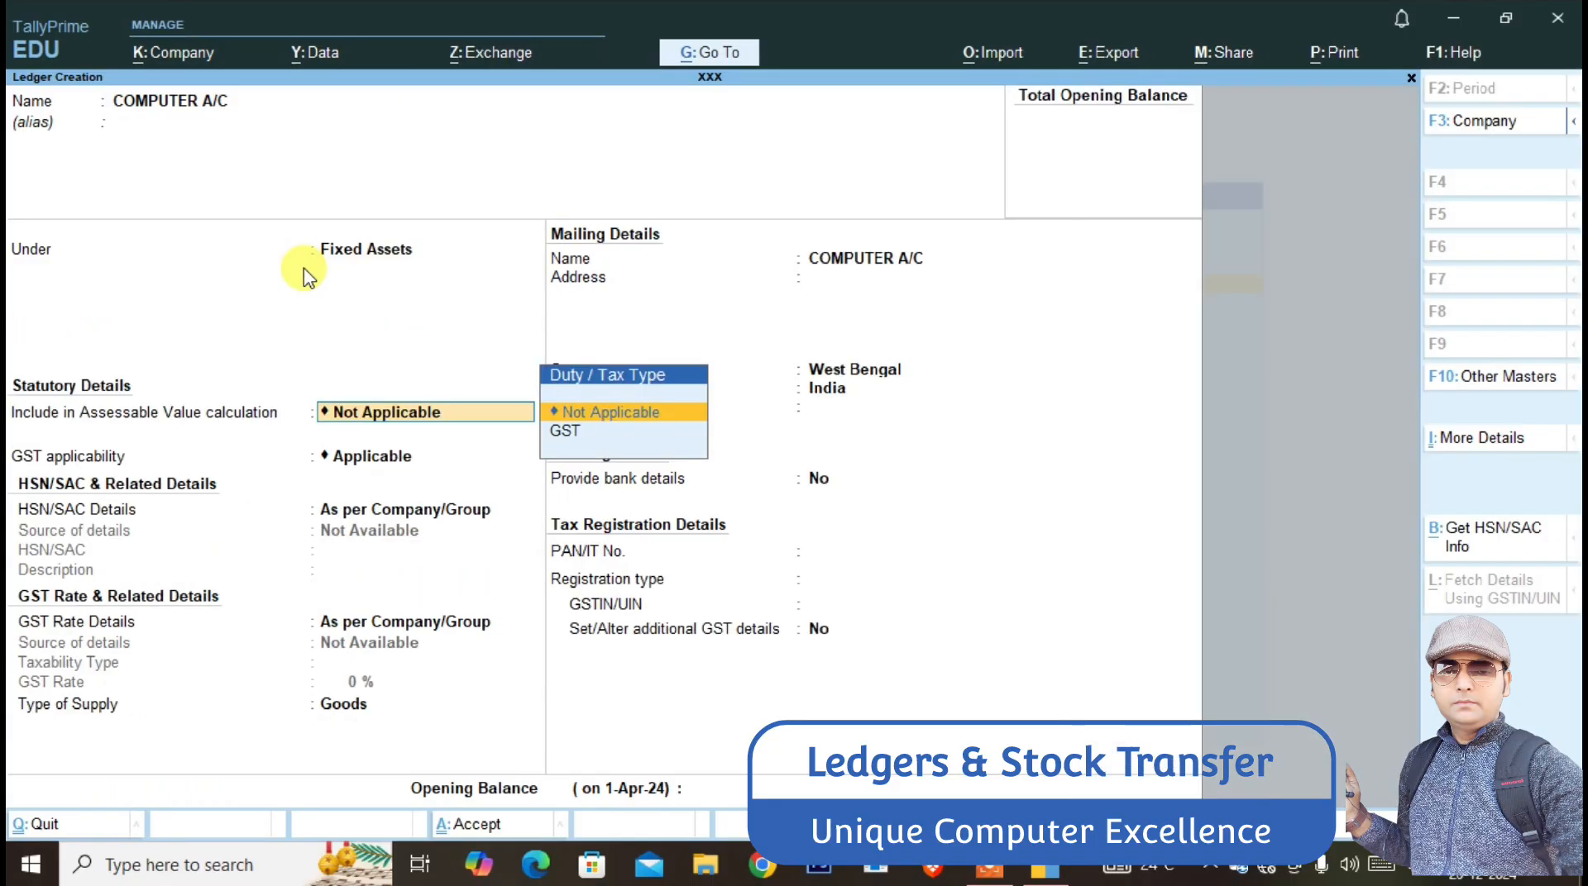
key(ctrl+a)
- Create the FURNITURE A/C ledger, keeping it under Fixed Assets, and save it
text(FUR)
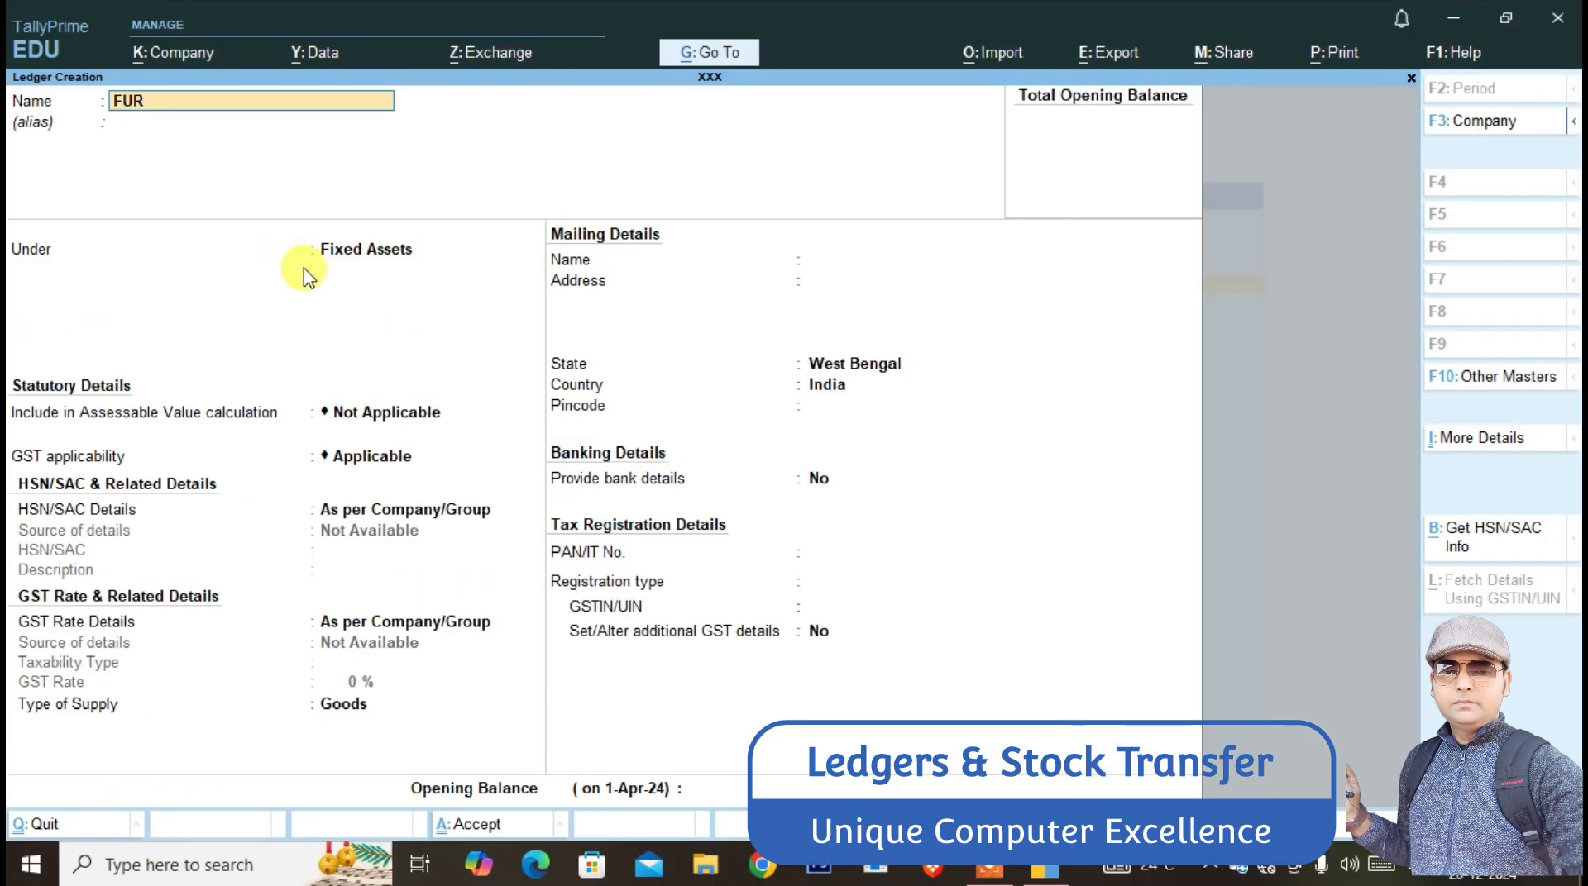
text(NITURE A/C)
key(Return)
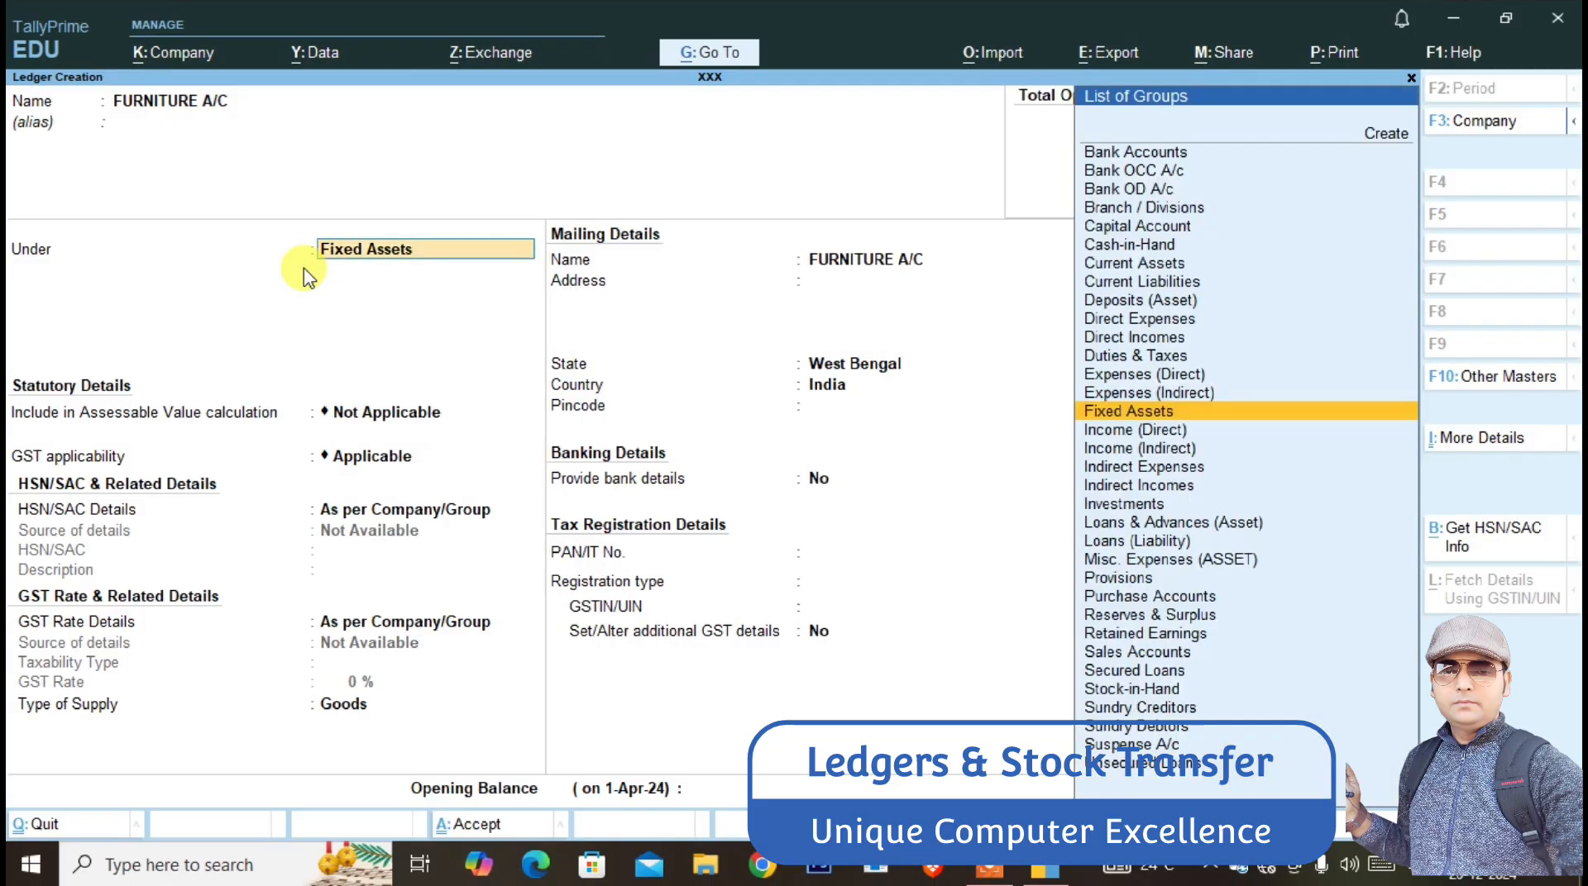
key(ctrl+a)
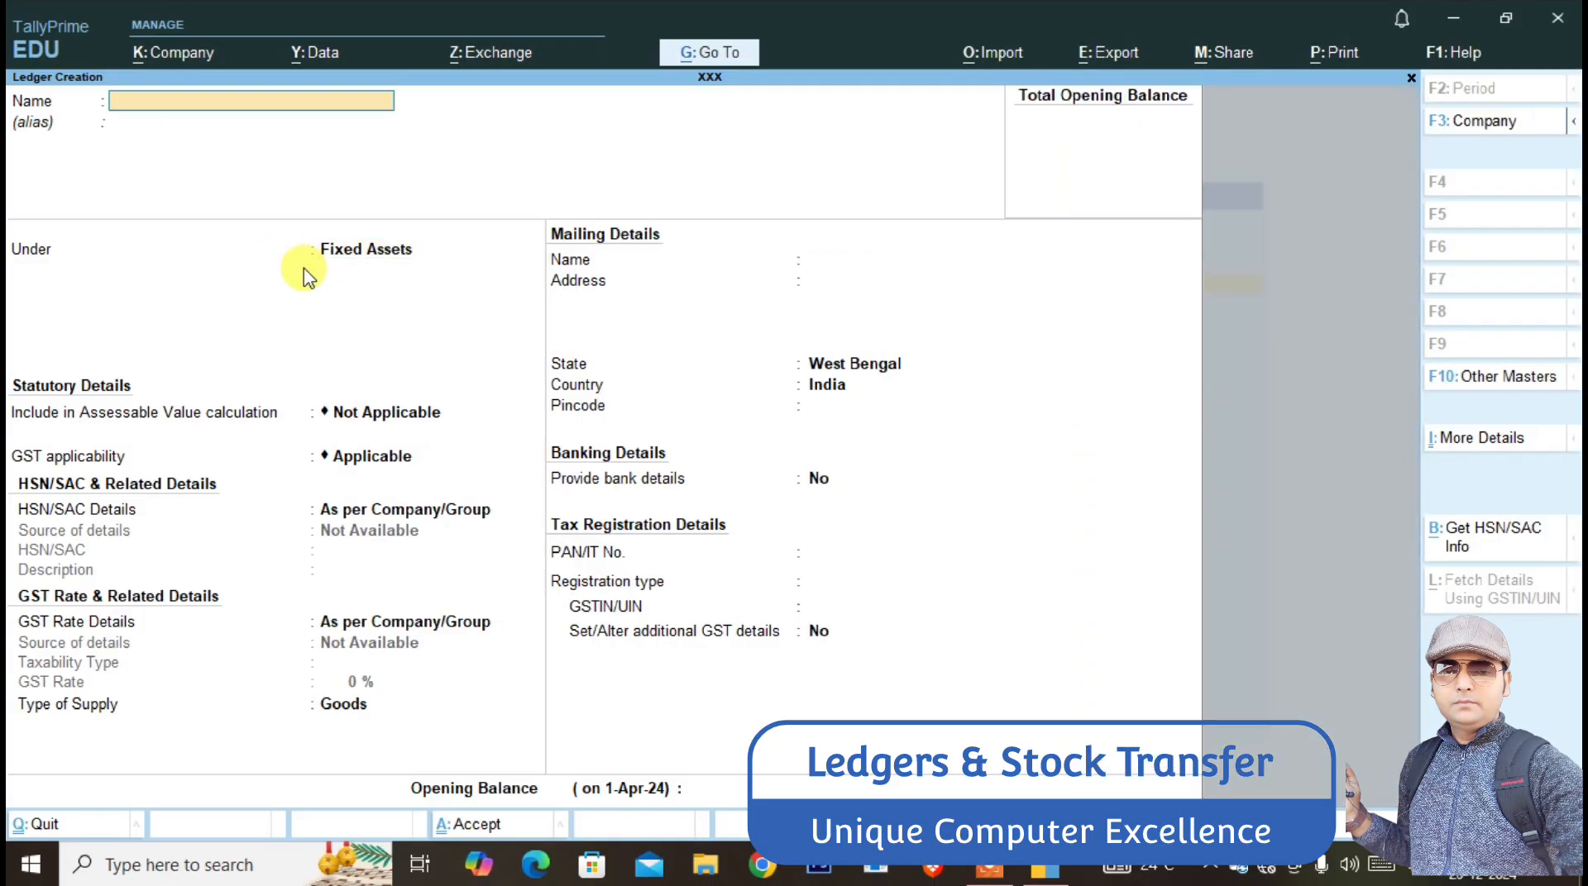
- Create the SBI BANK A/C ledger under Bank Accounts without bank details, save it and leave ledger creation
text(SBI BANK A/C)
key(Return)
text(ba)
key(Return)
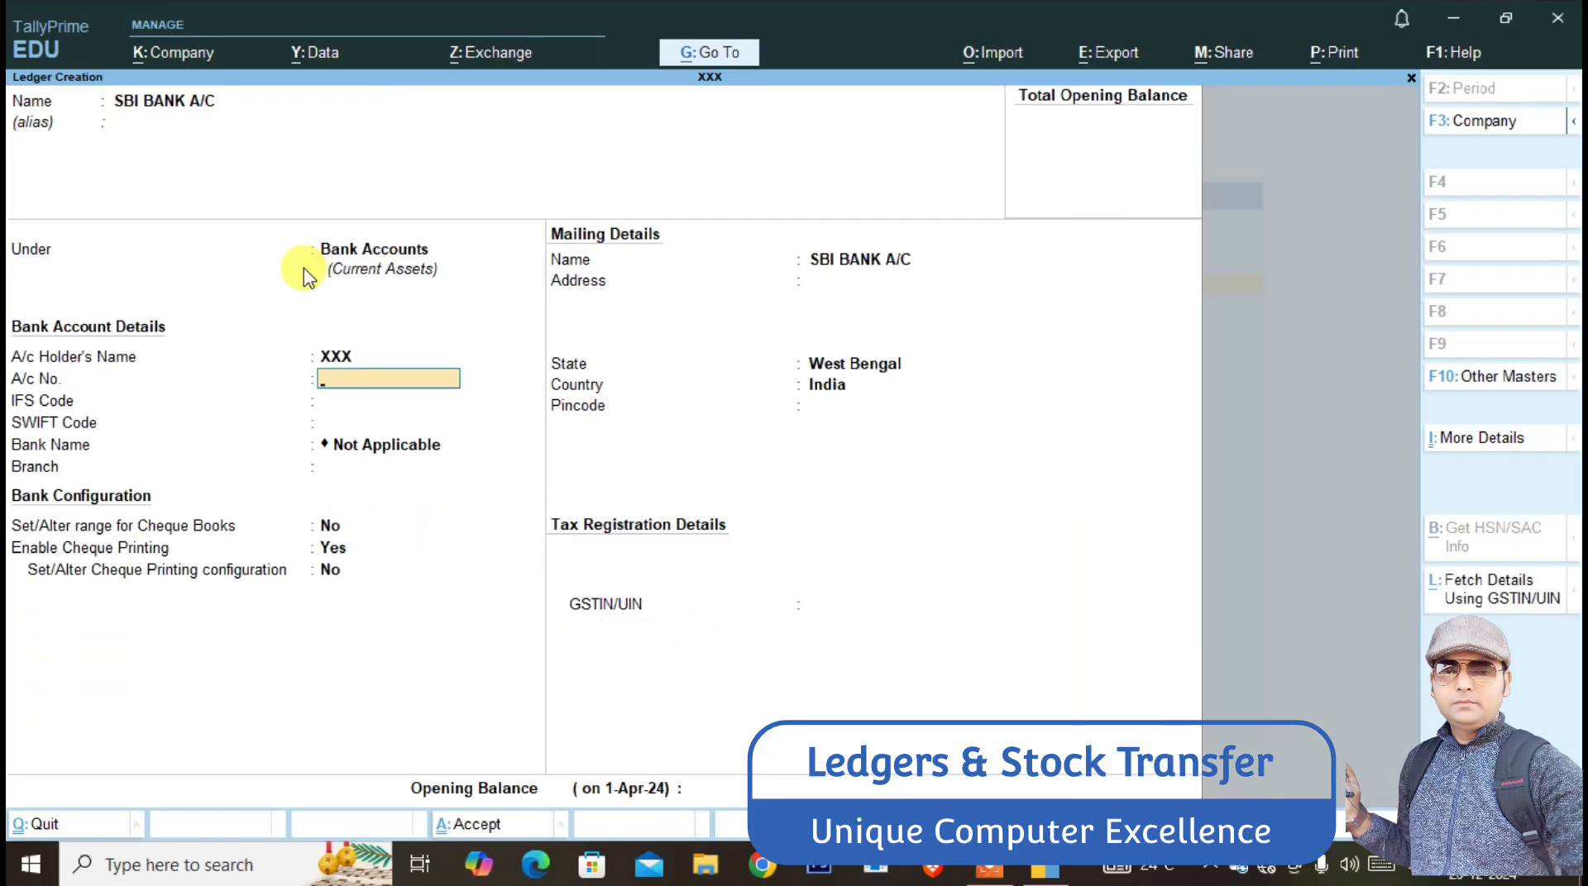
key(ctrl)
key(ctrl+a)
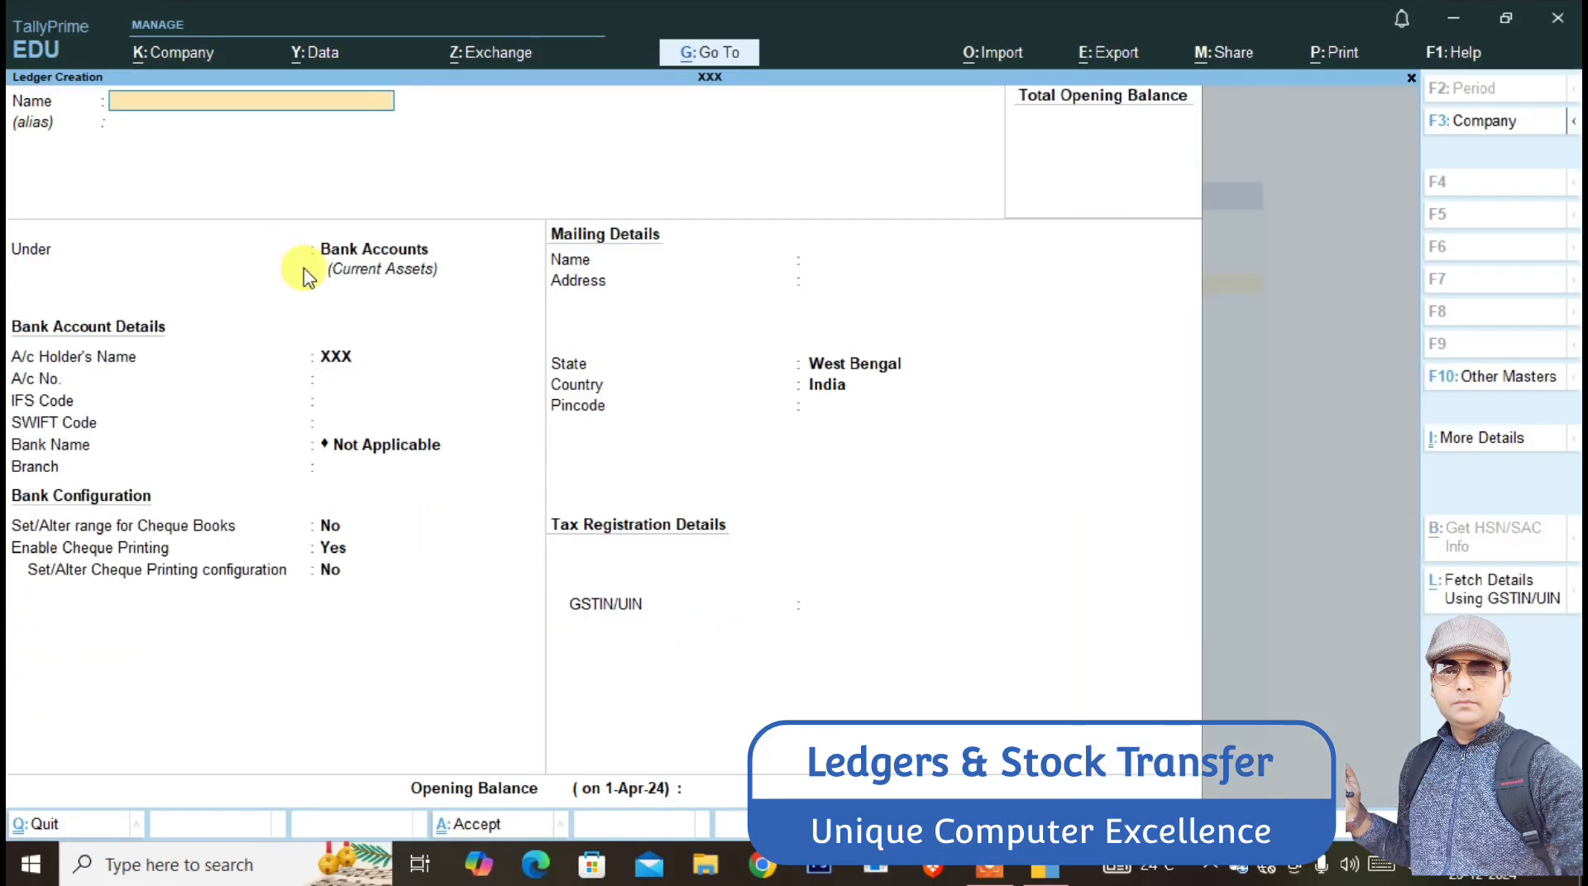
key(Escape)
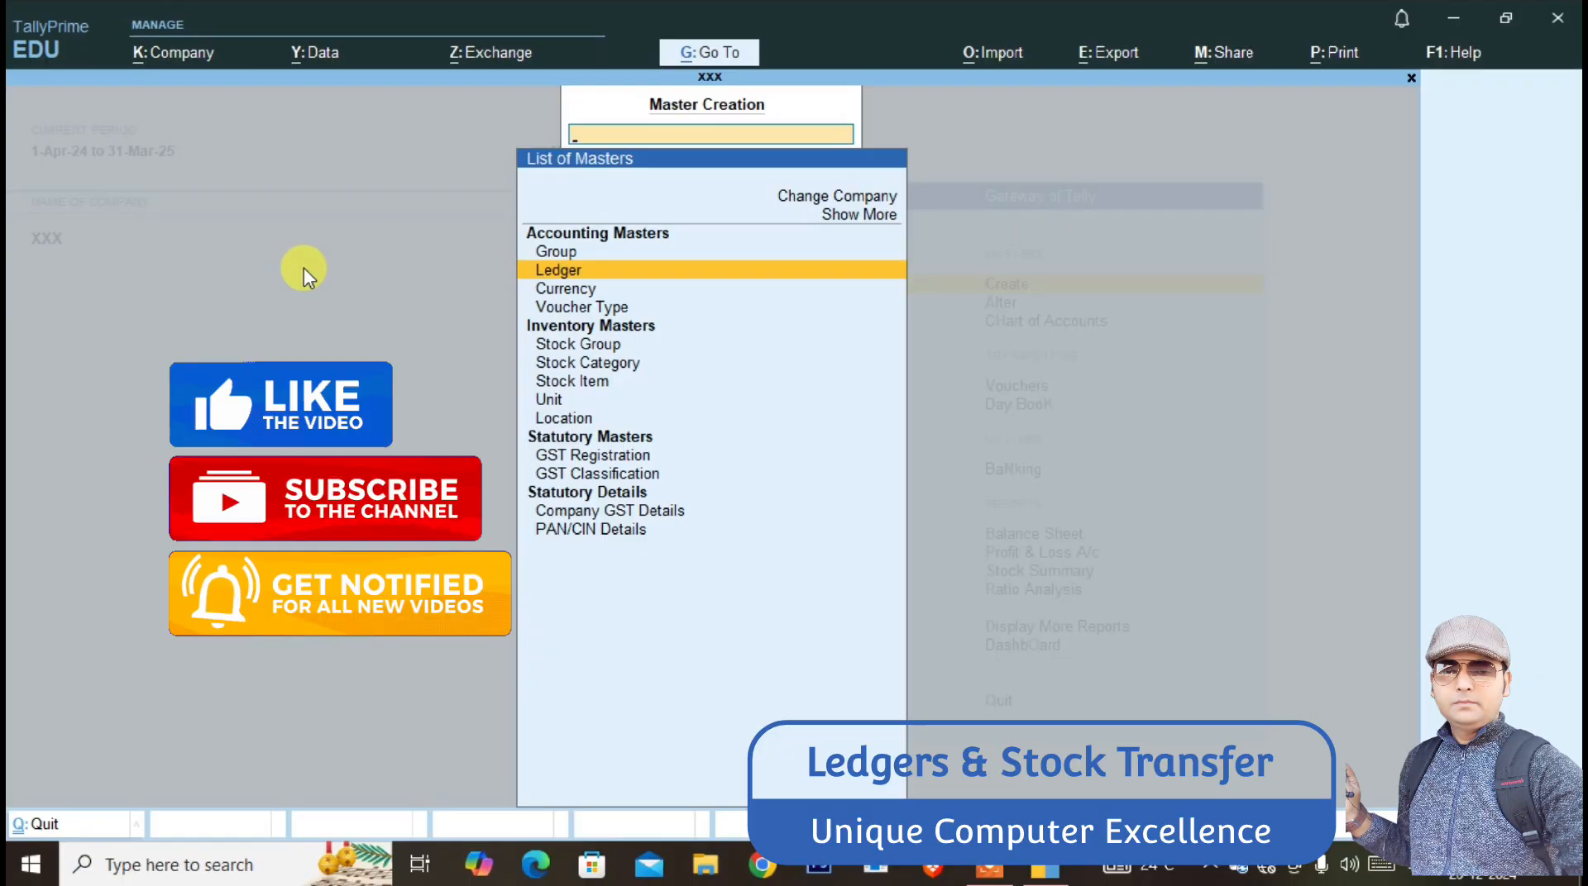
- Start creating a new stock item master and name it SHIRT
key(Down)
key(Down)
key(Down)
key(Down)
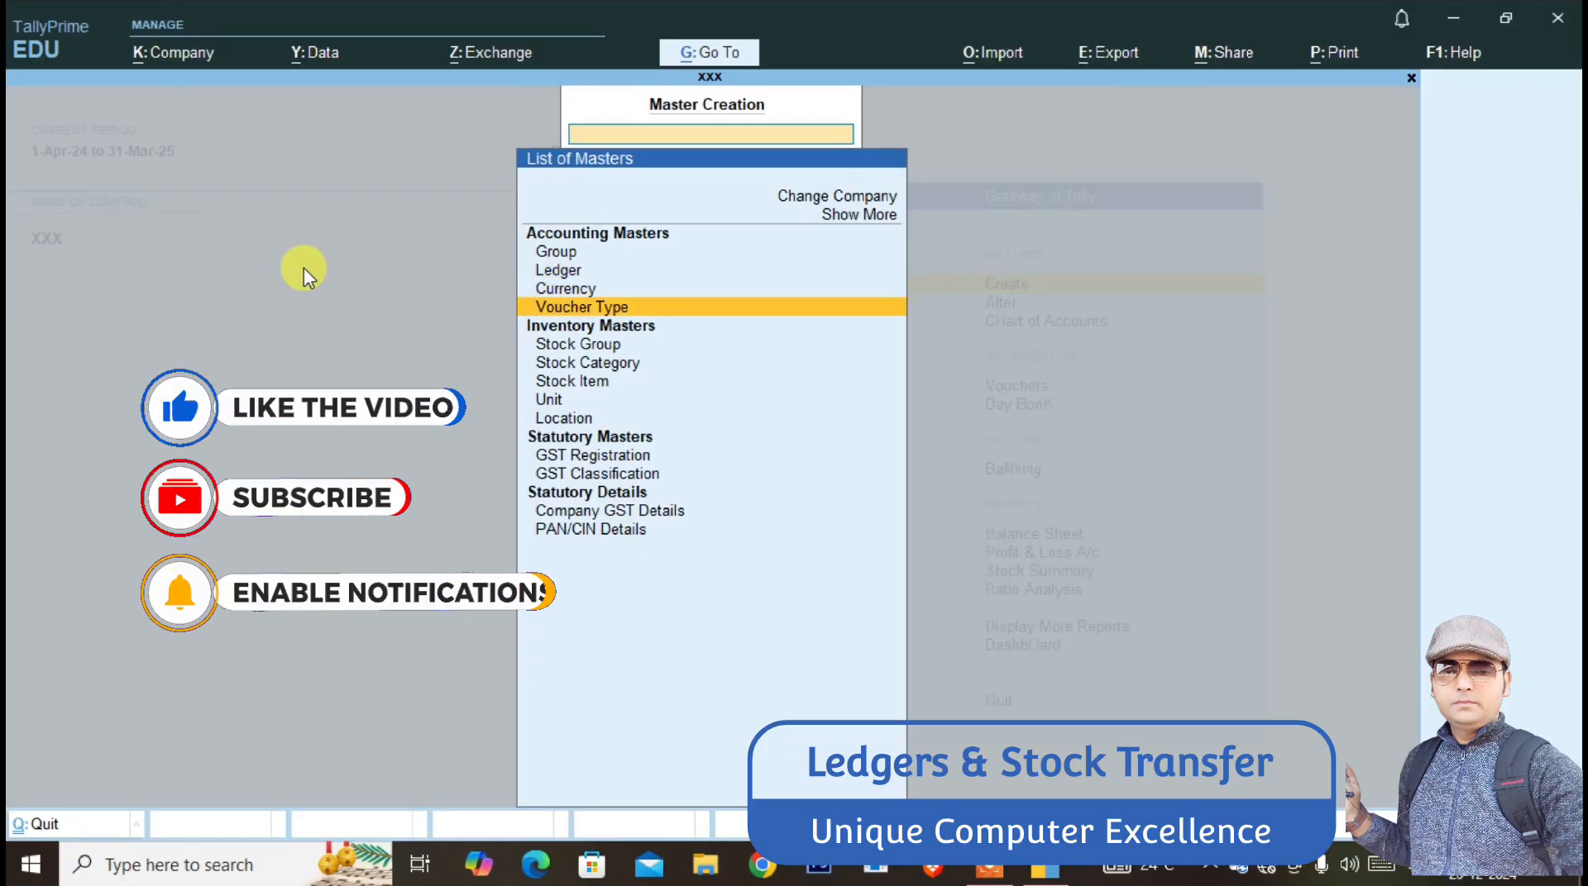
key(Down)
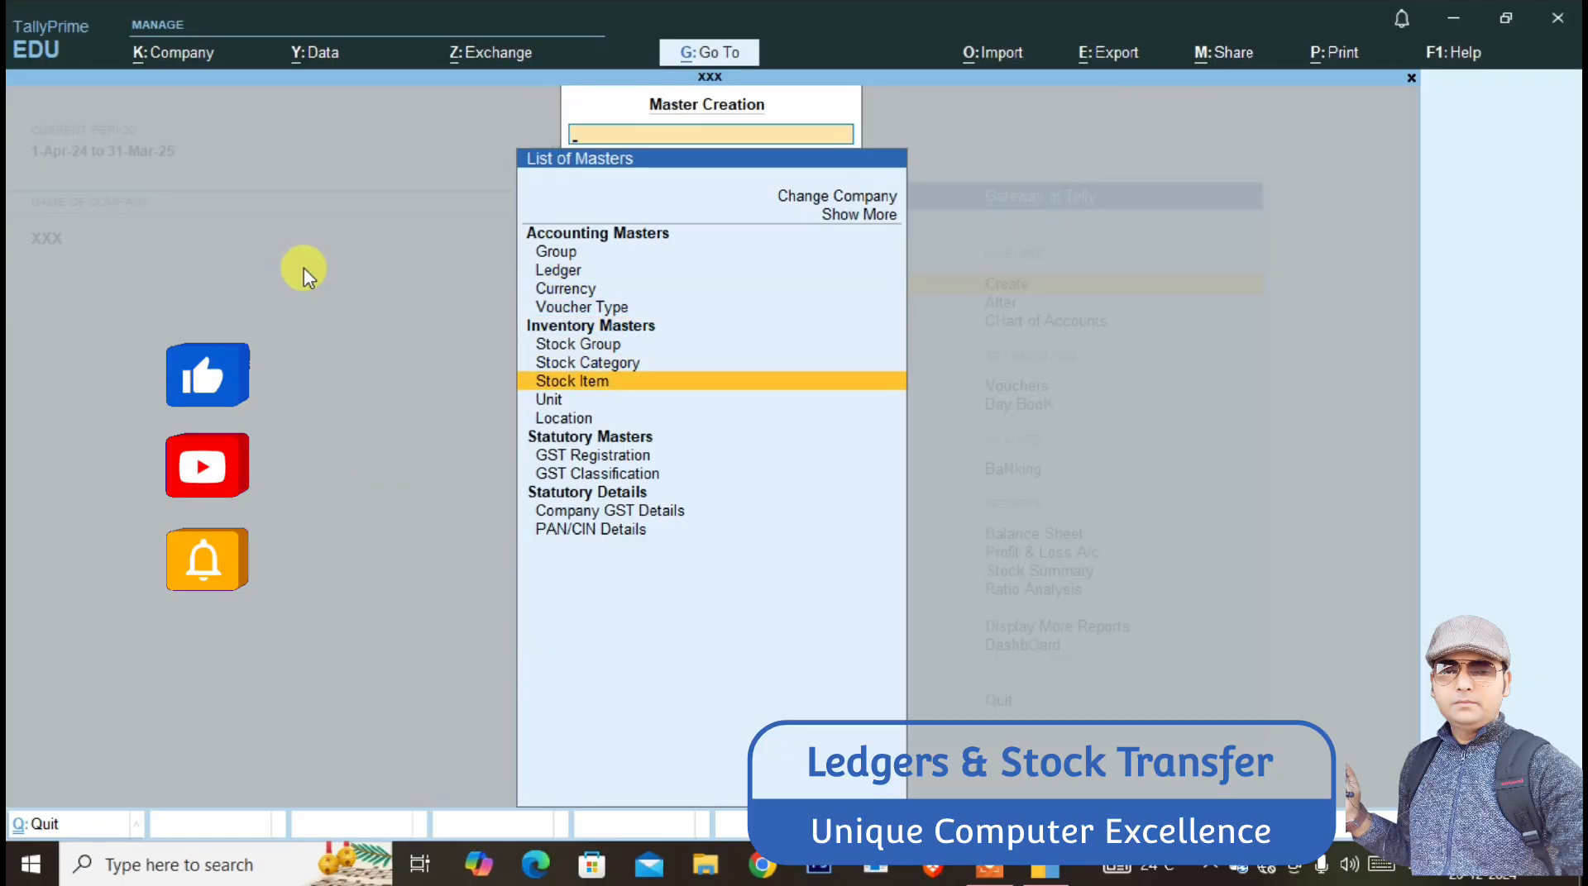
key(Return)
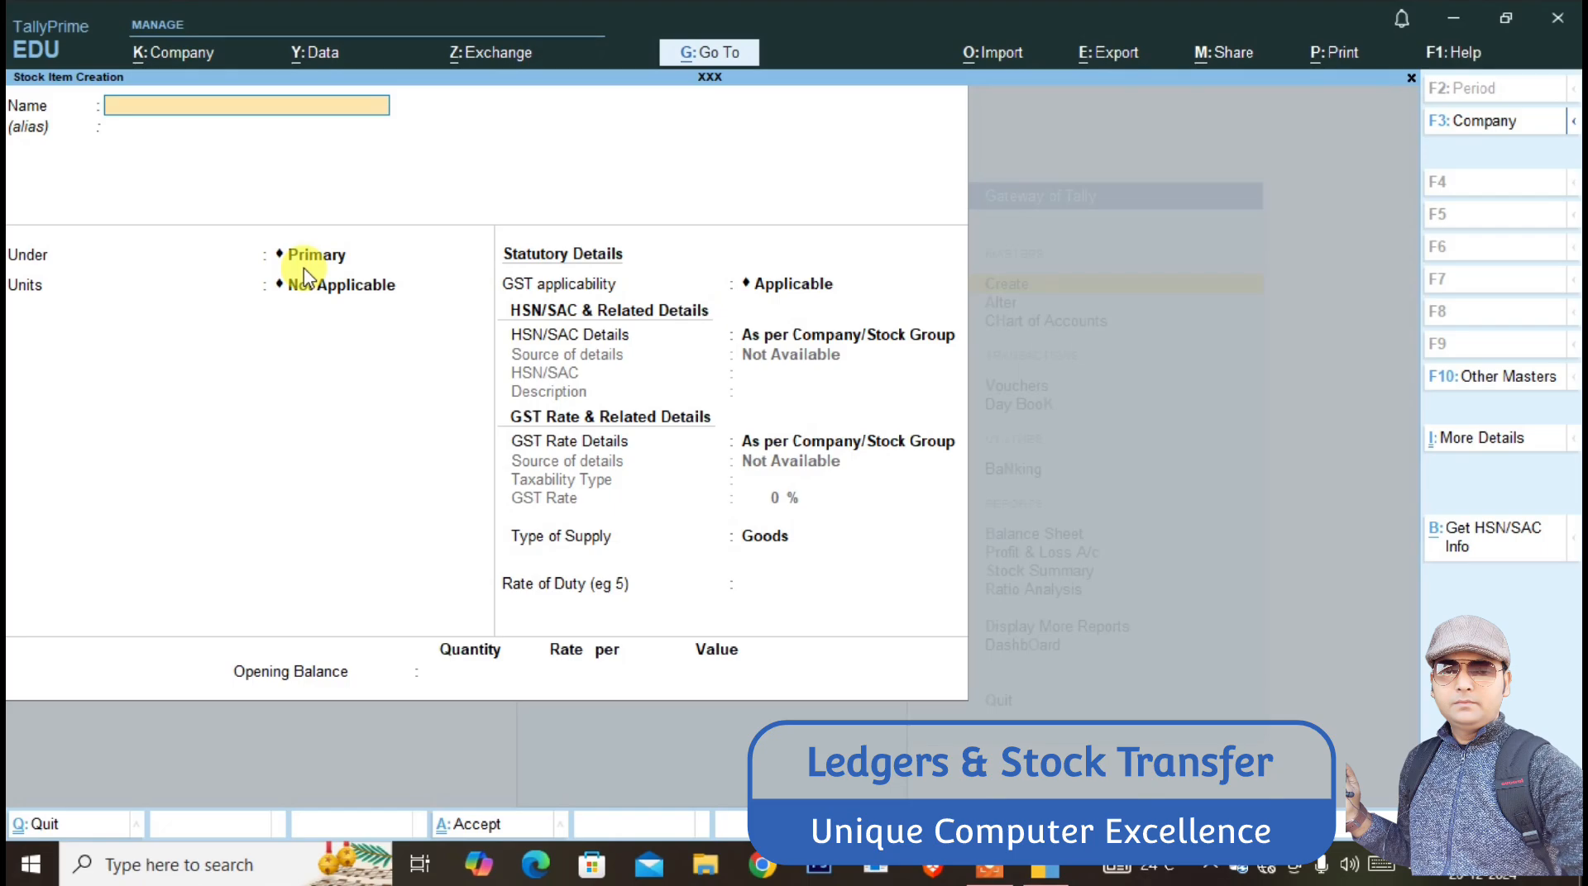
text(SHIRT)
key(Return)
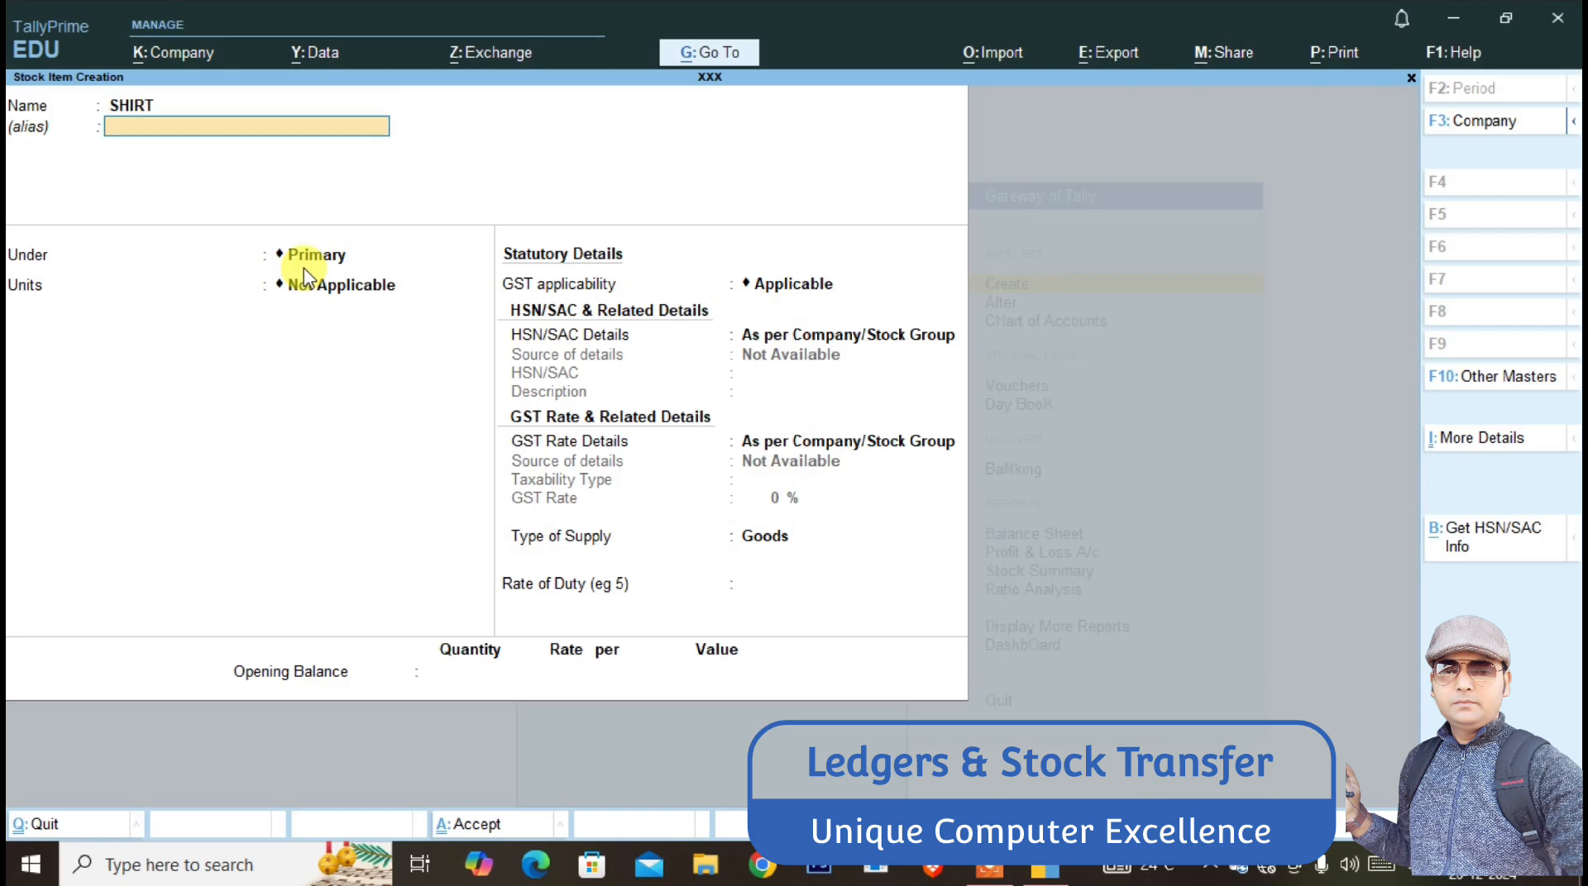
- Create the stock group GARMENTS under Primary from within the SHIRT item, with item quantities set to be added
key(Return)
key(alt+c)
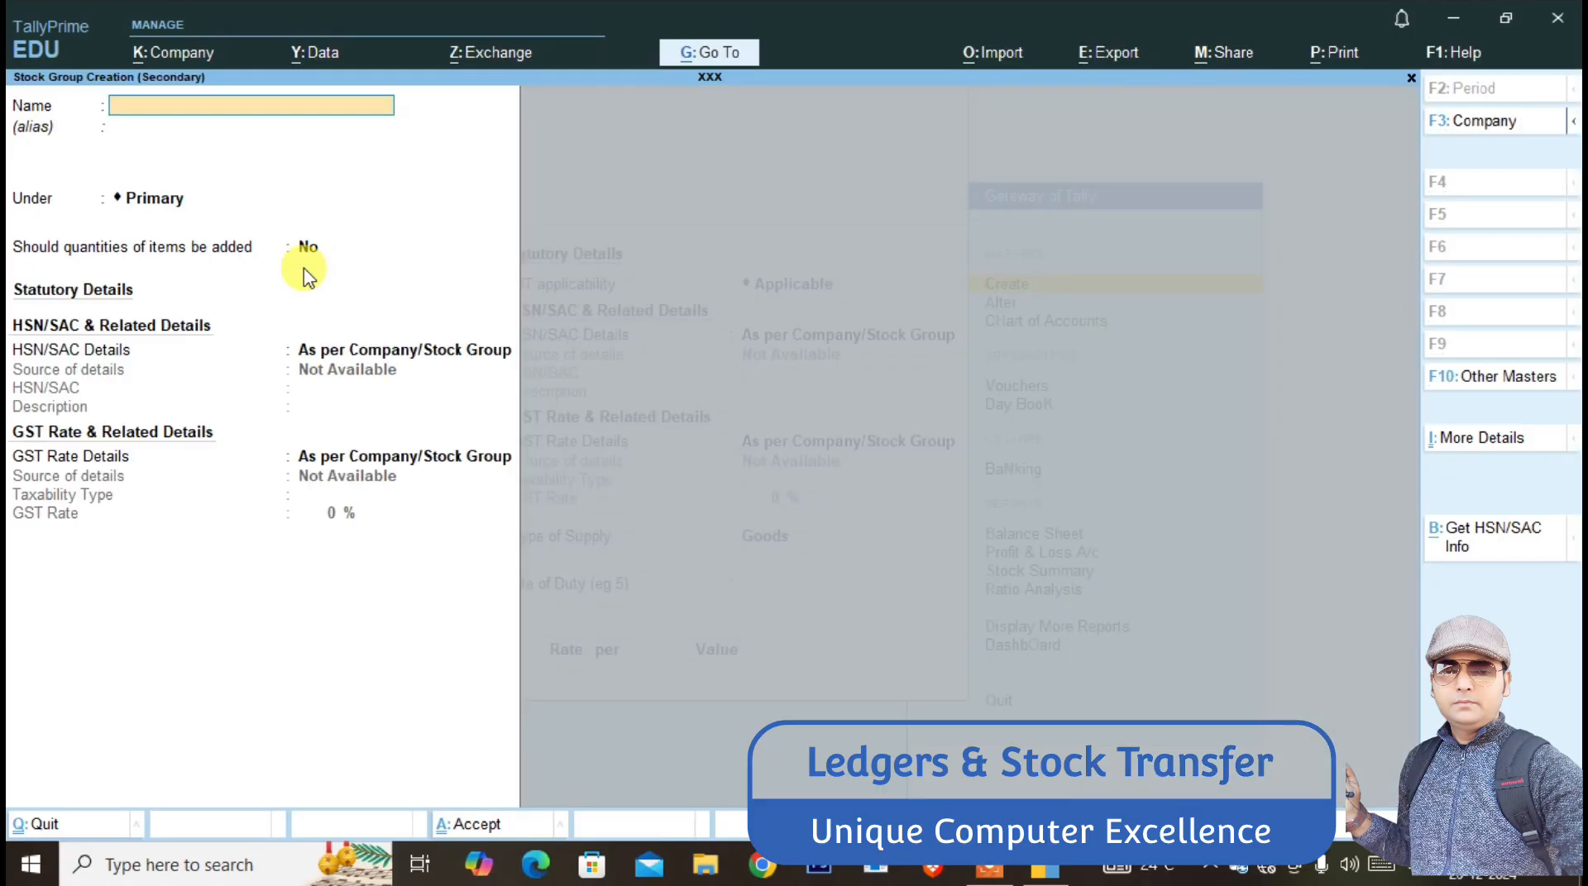
text(GARMENTS)
key(Return)
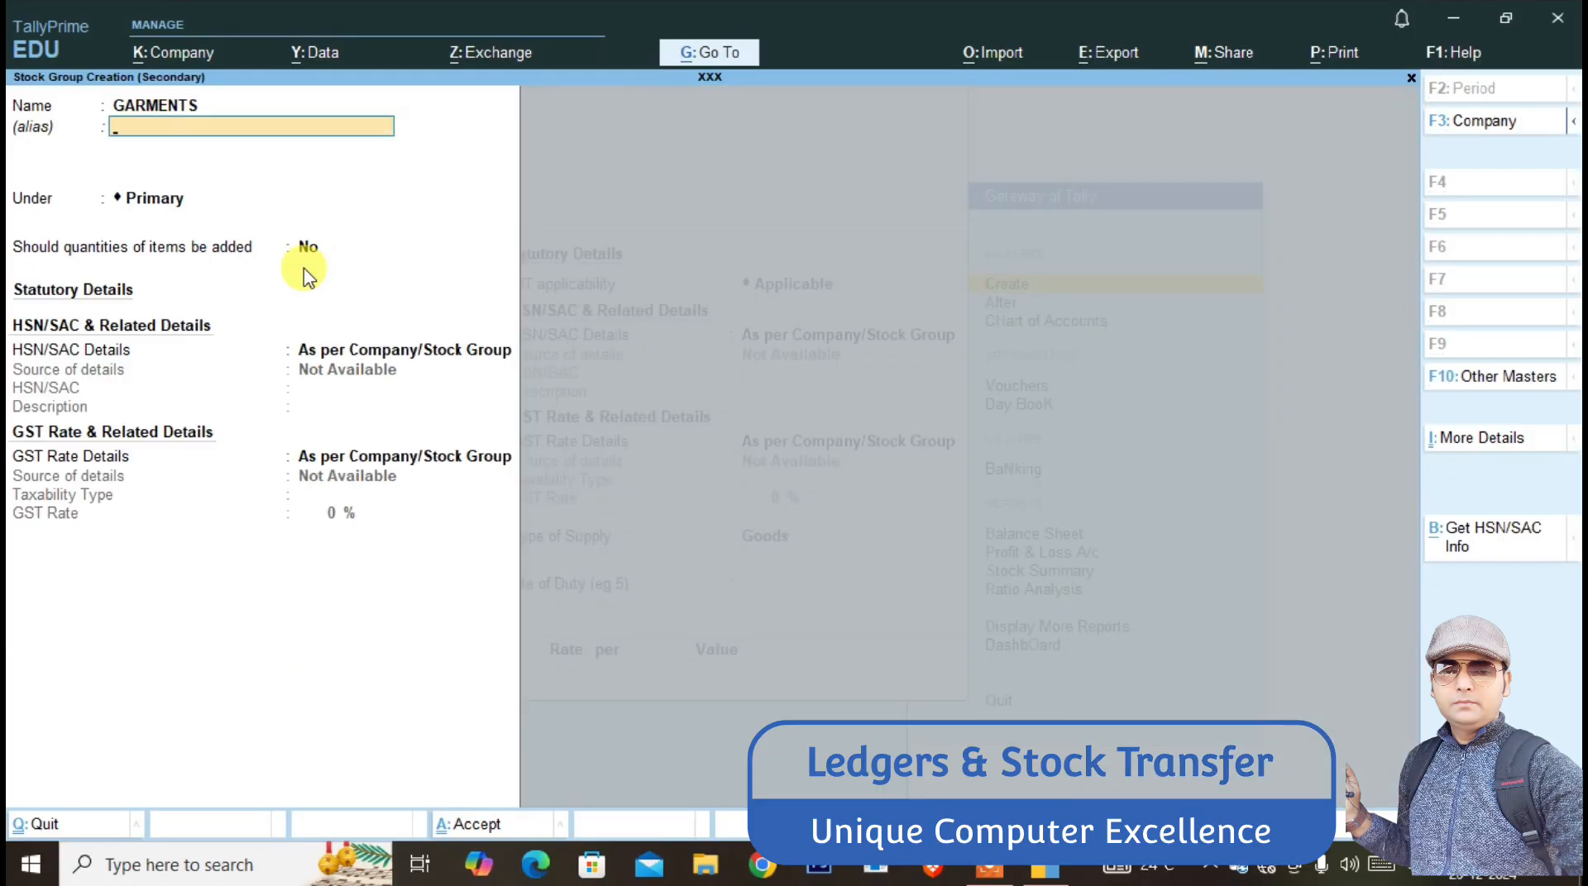
key(Return)
key(Return)
key(y)
key(Return)
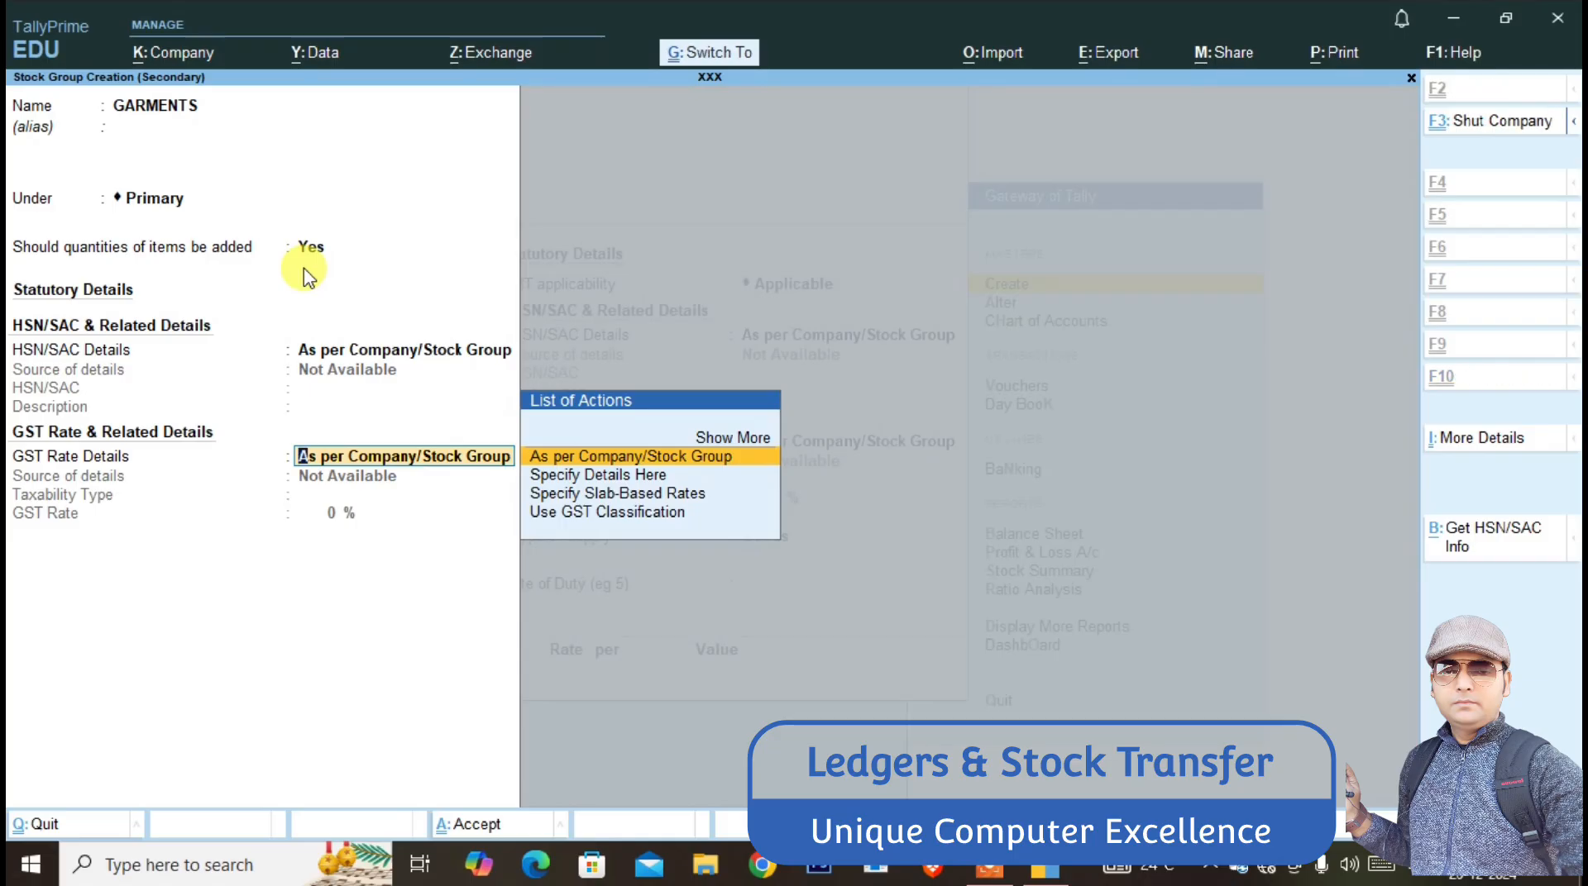
key(ctrl+a)
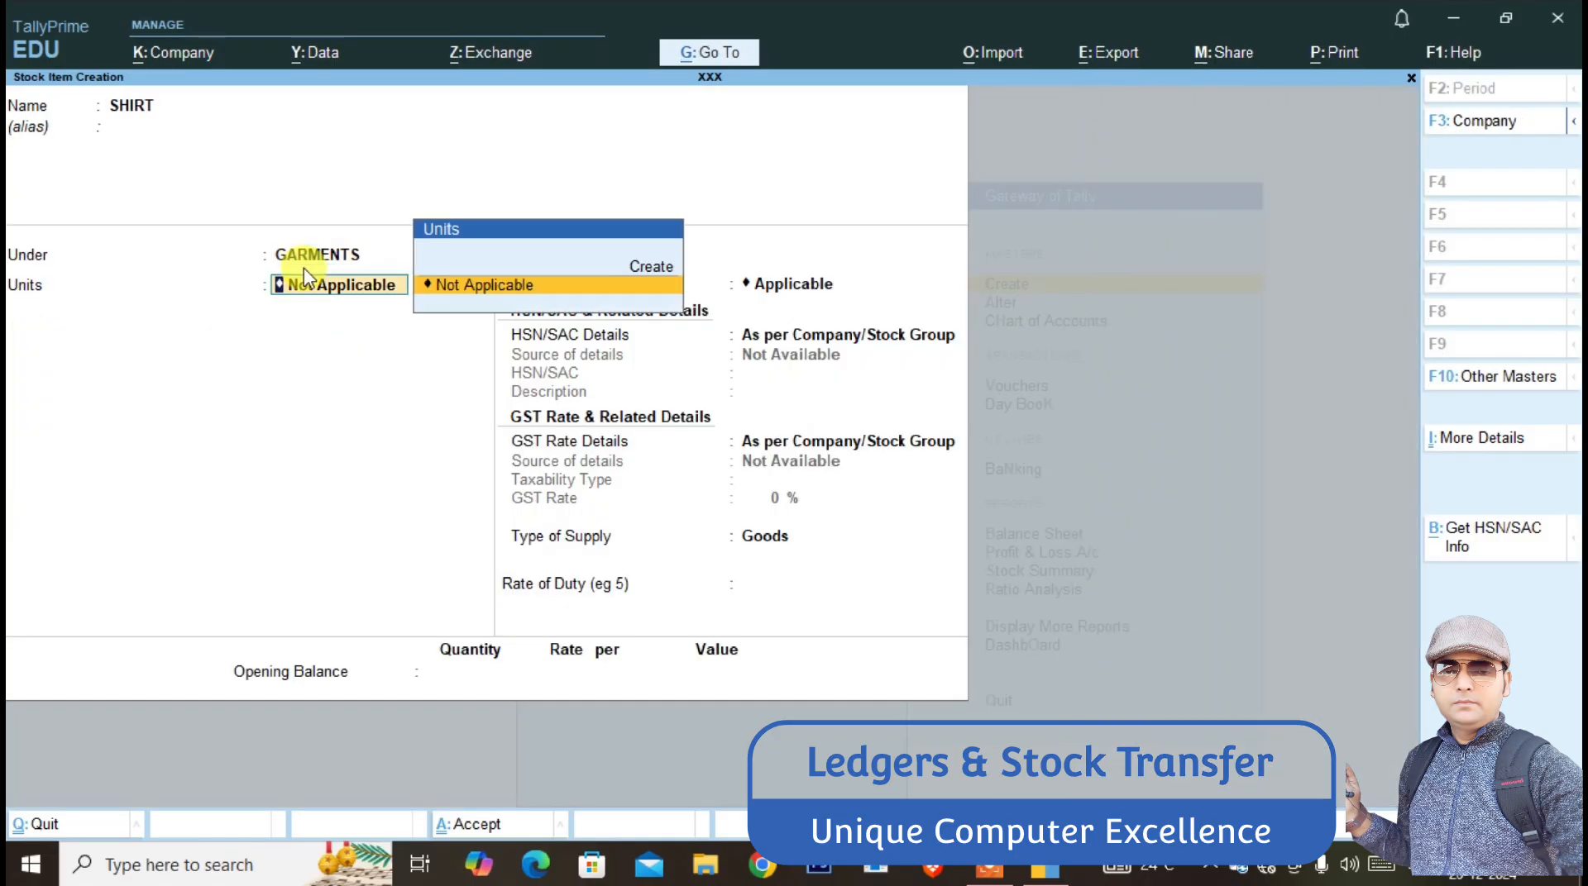
- Create the simple unit NOS with formal name NUMBERS and UQC NOS-NUMBERS for SHIRT, and save the stock item
key(alt+c)
text(NOS)
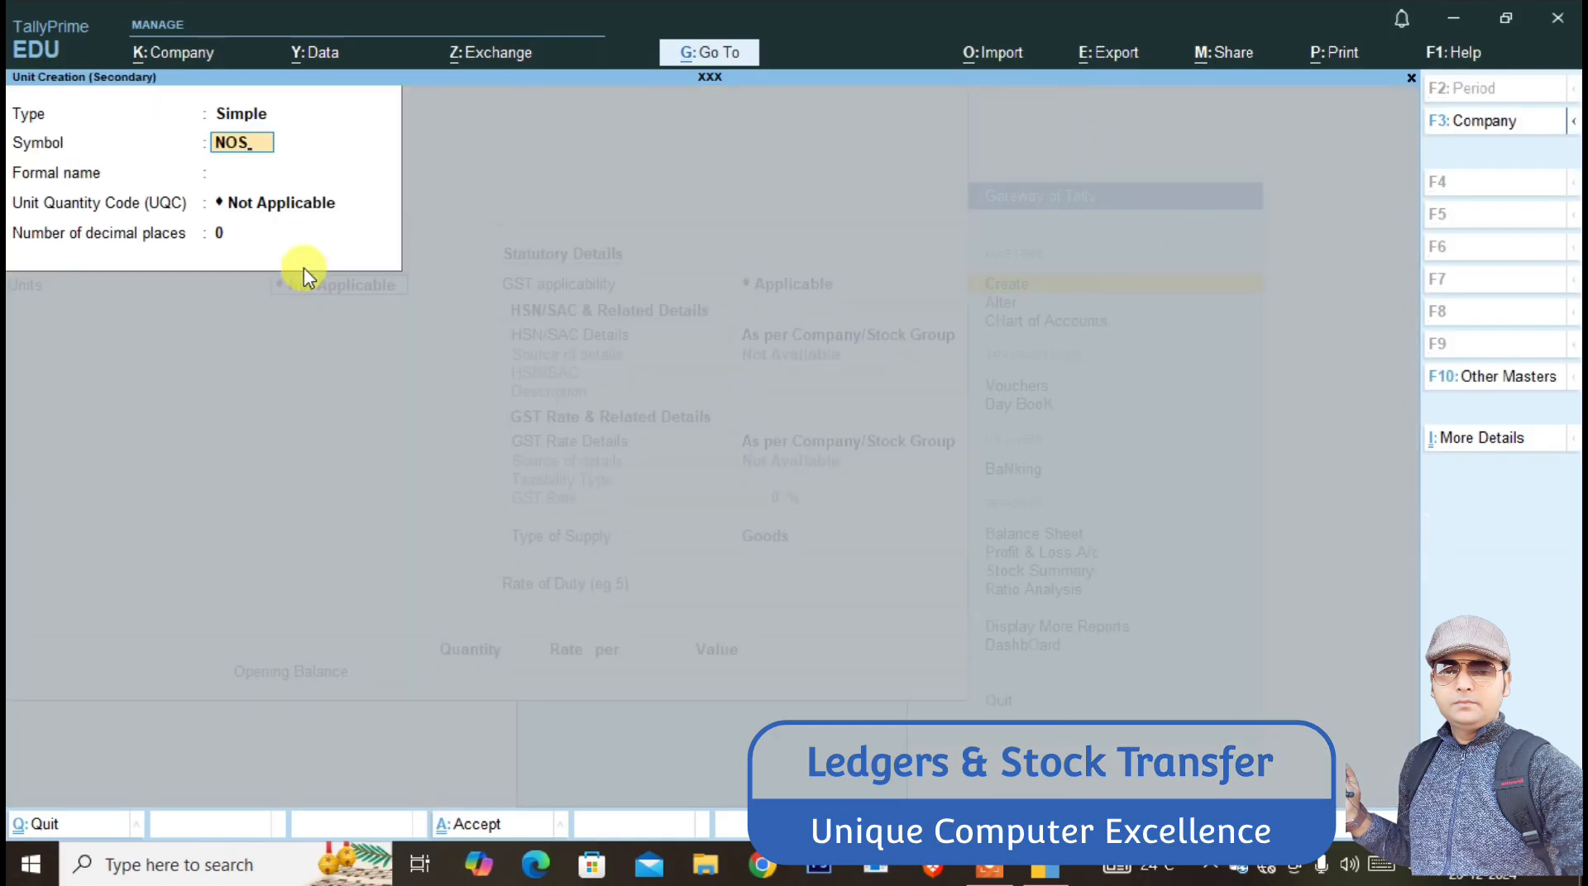
key(Return)
text(NOS)
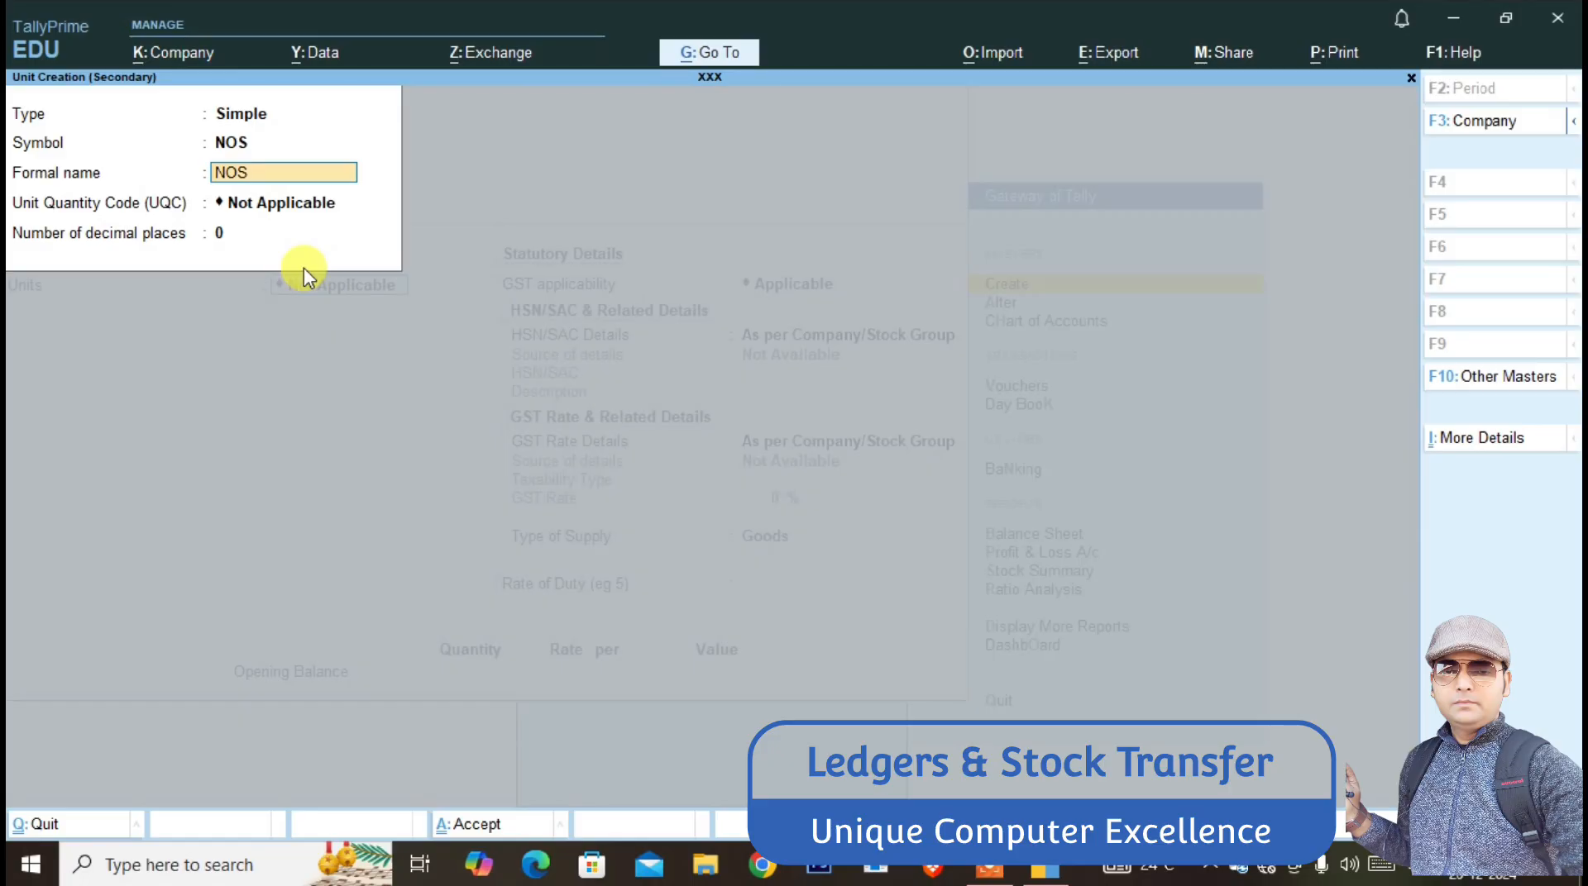
key(Up)
key(Return)
text(NUMBERS)
key(Return)
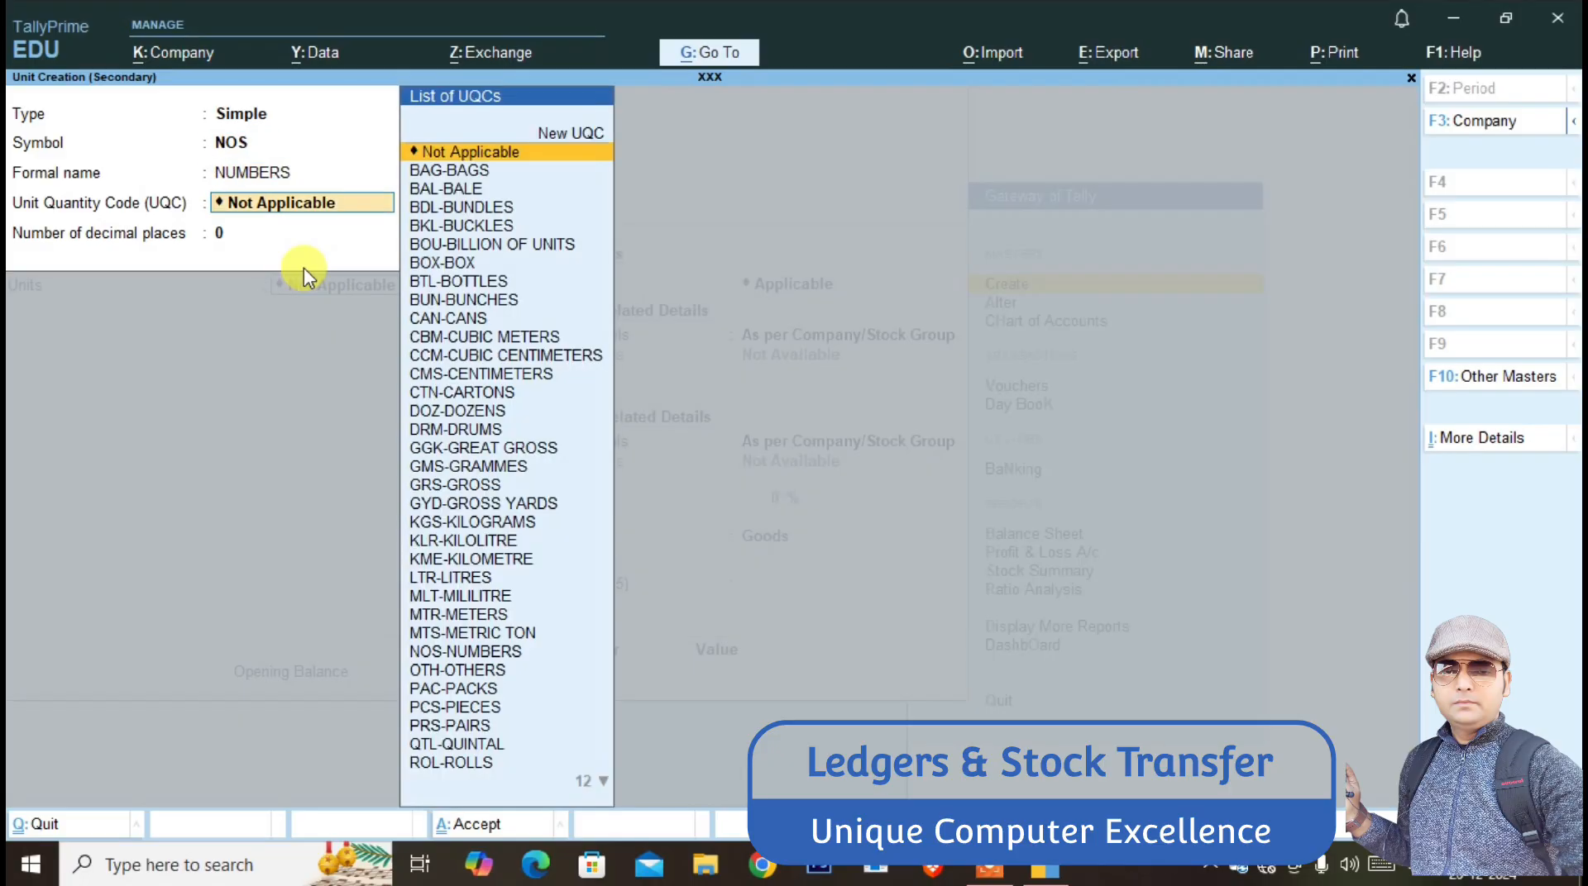
text(no)
key(Return)
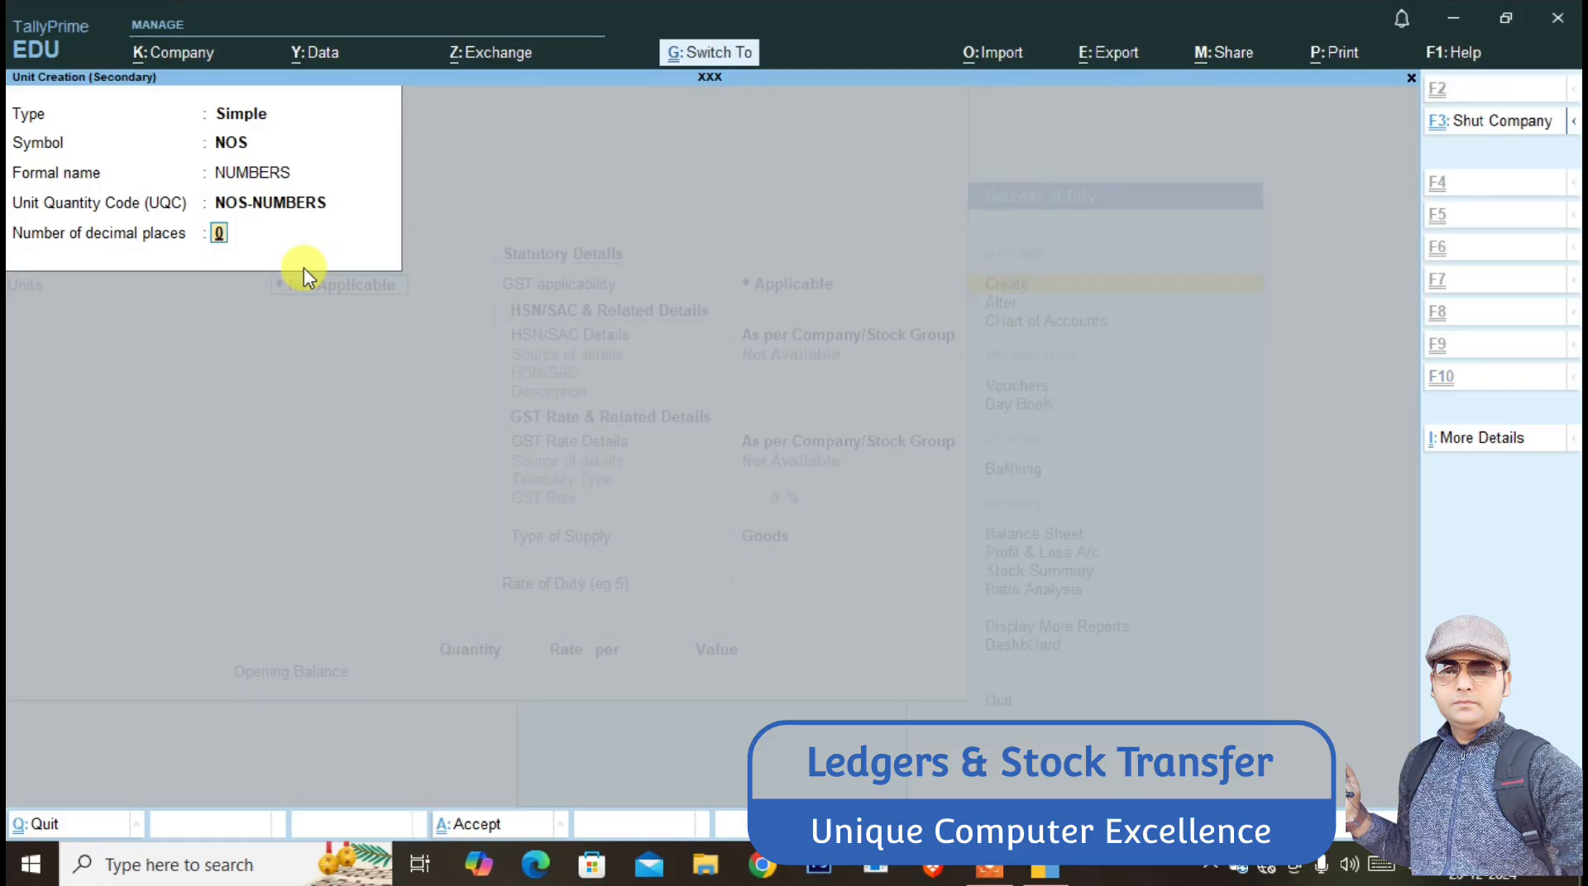
key(Return)
key(ctrl+a)
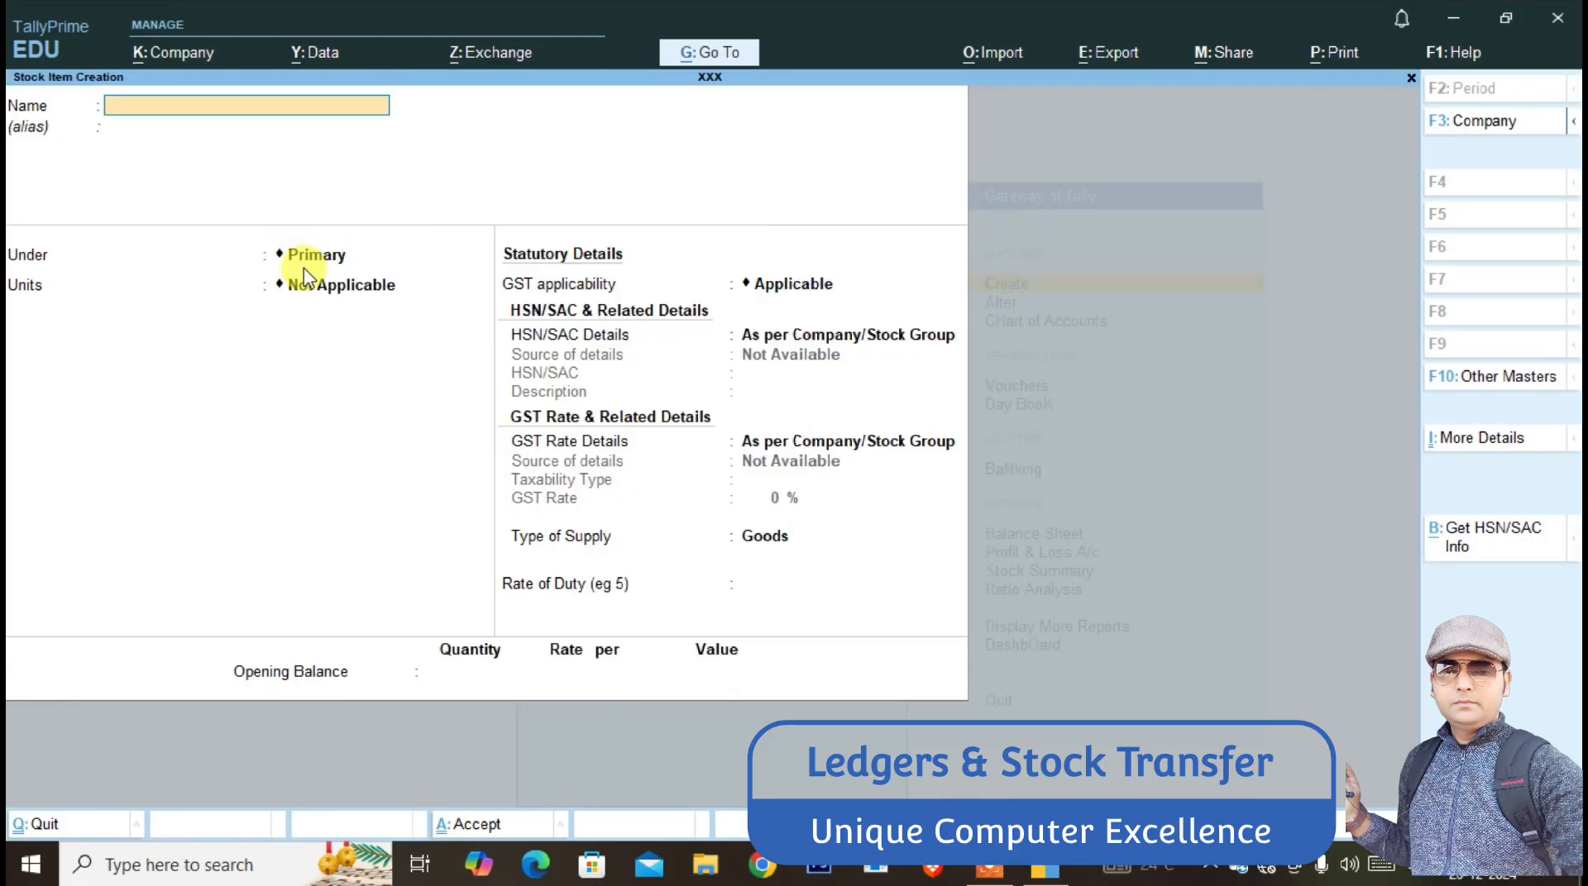
- Start the stock item JEANS under the GARMENTS group with NOS as its unit
text(JEANS)
key(Return)
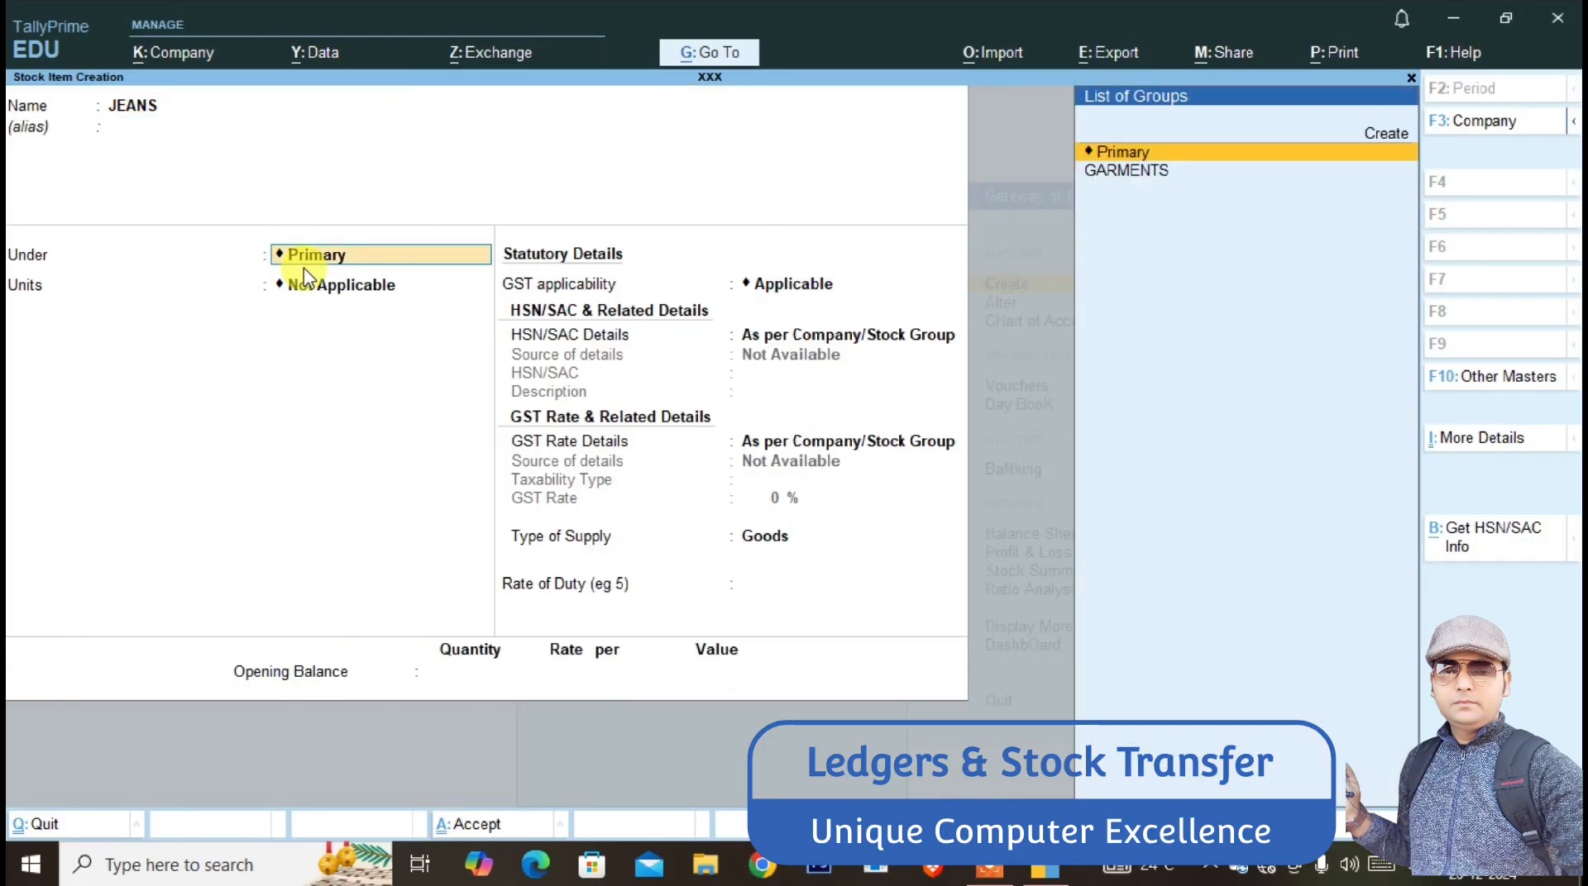
key(Down)
key(Return)
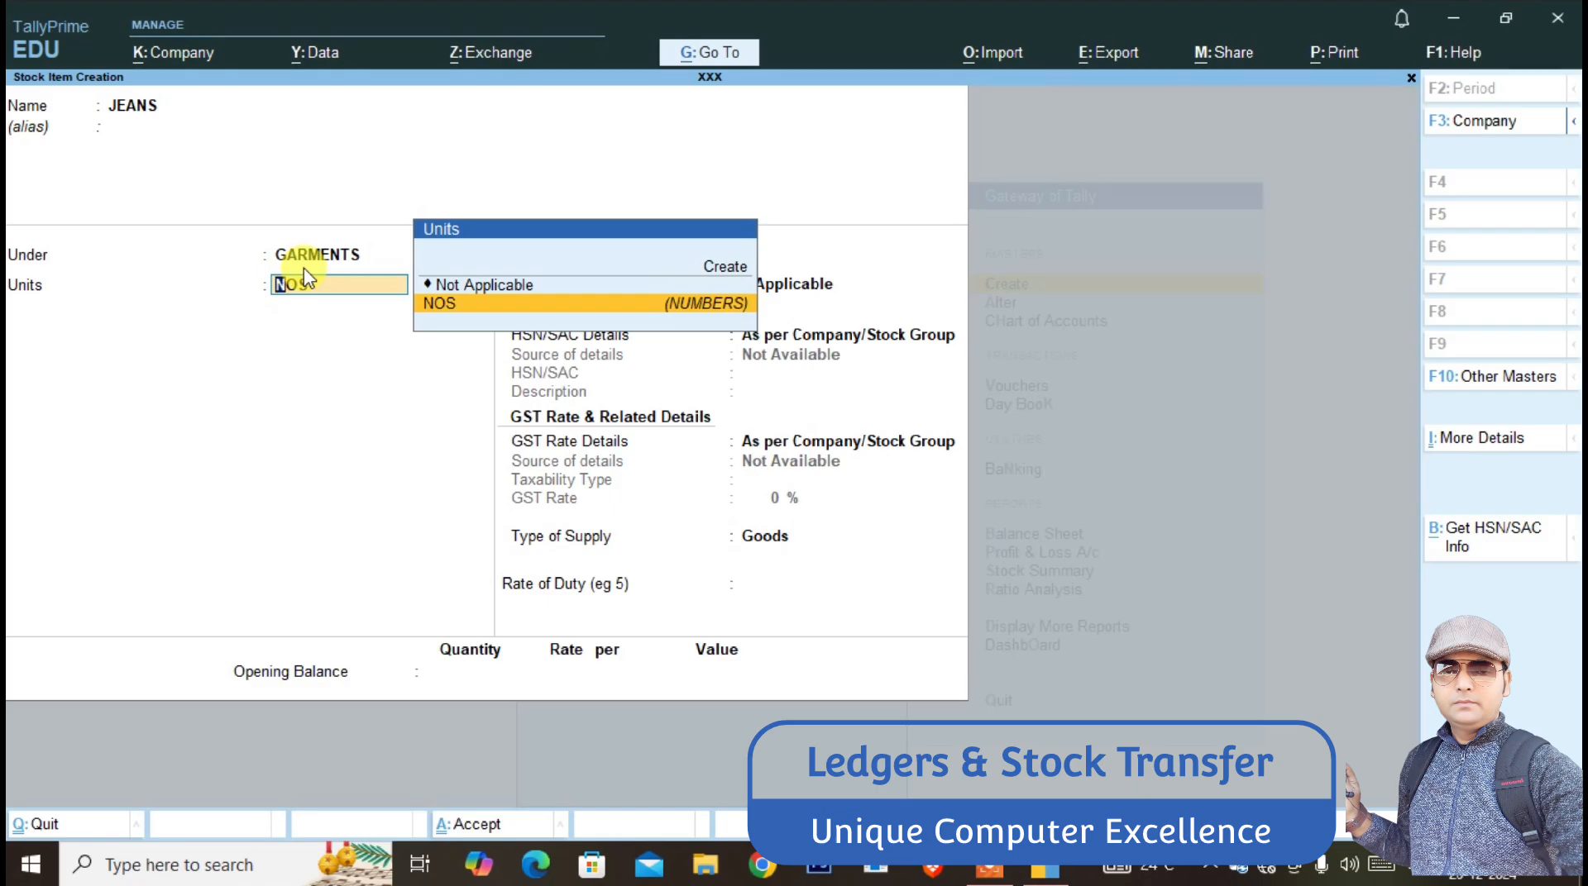
key(Return)
key(Return)
key(Return)
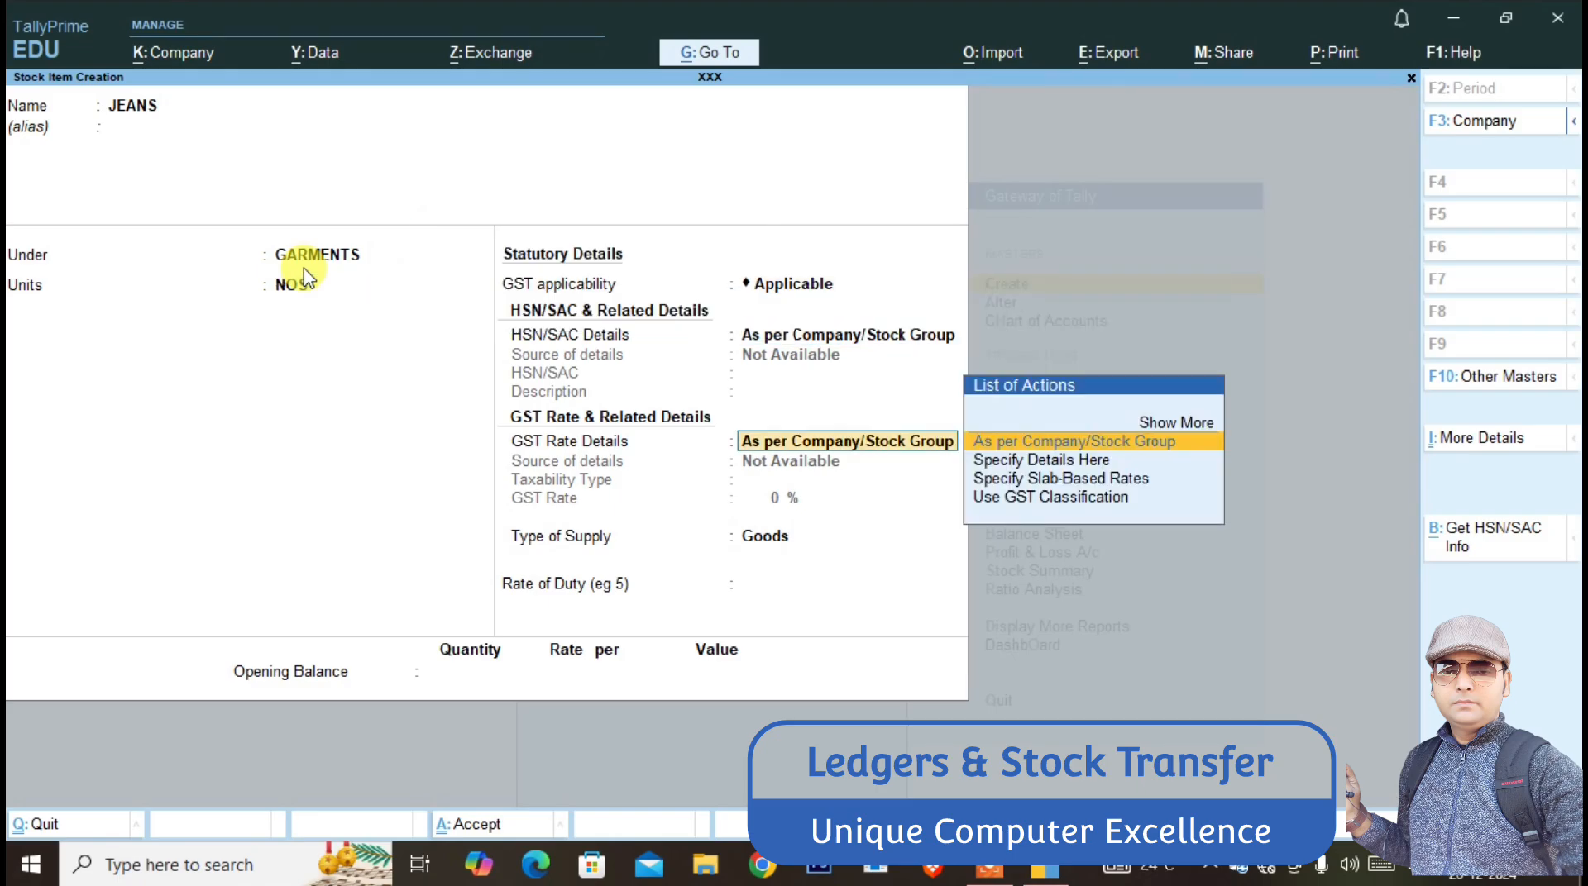
- Give JEANS an opening balance of 500 NOS at a rate of 850, keeping the default GST details, and save the item
key(Return)
key(Return)
key(Return)
text(500)
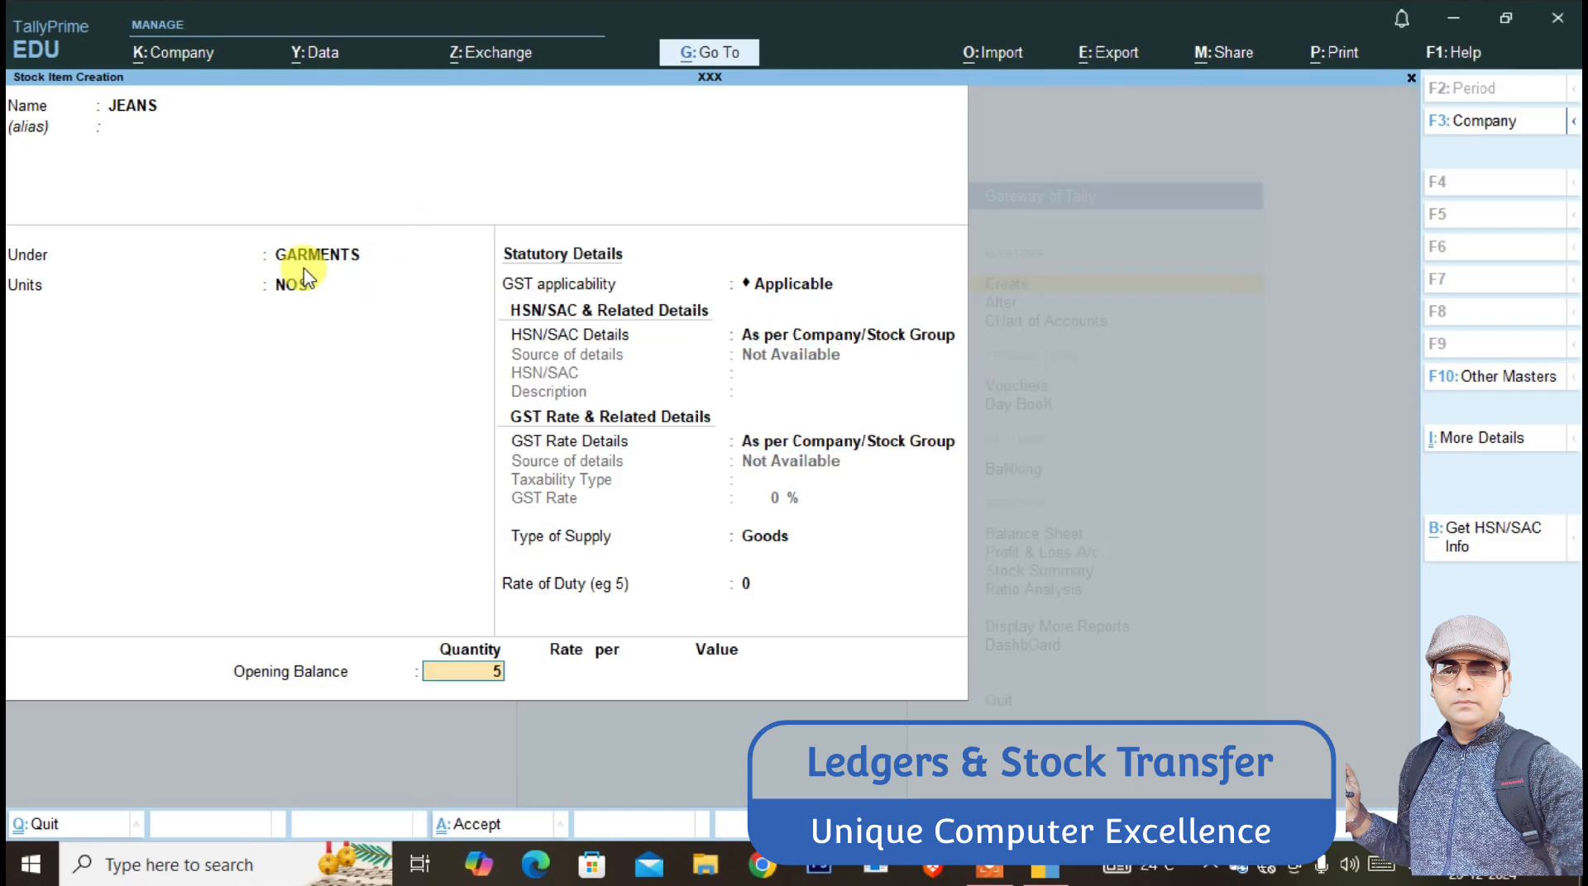
key(Return)
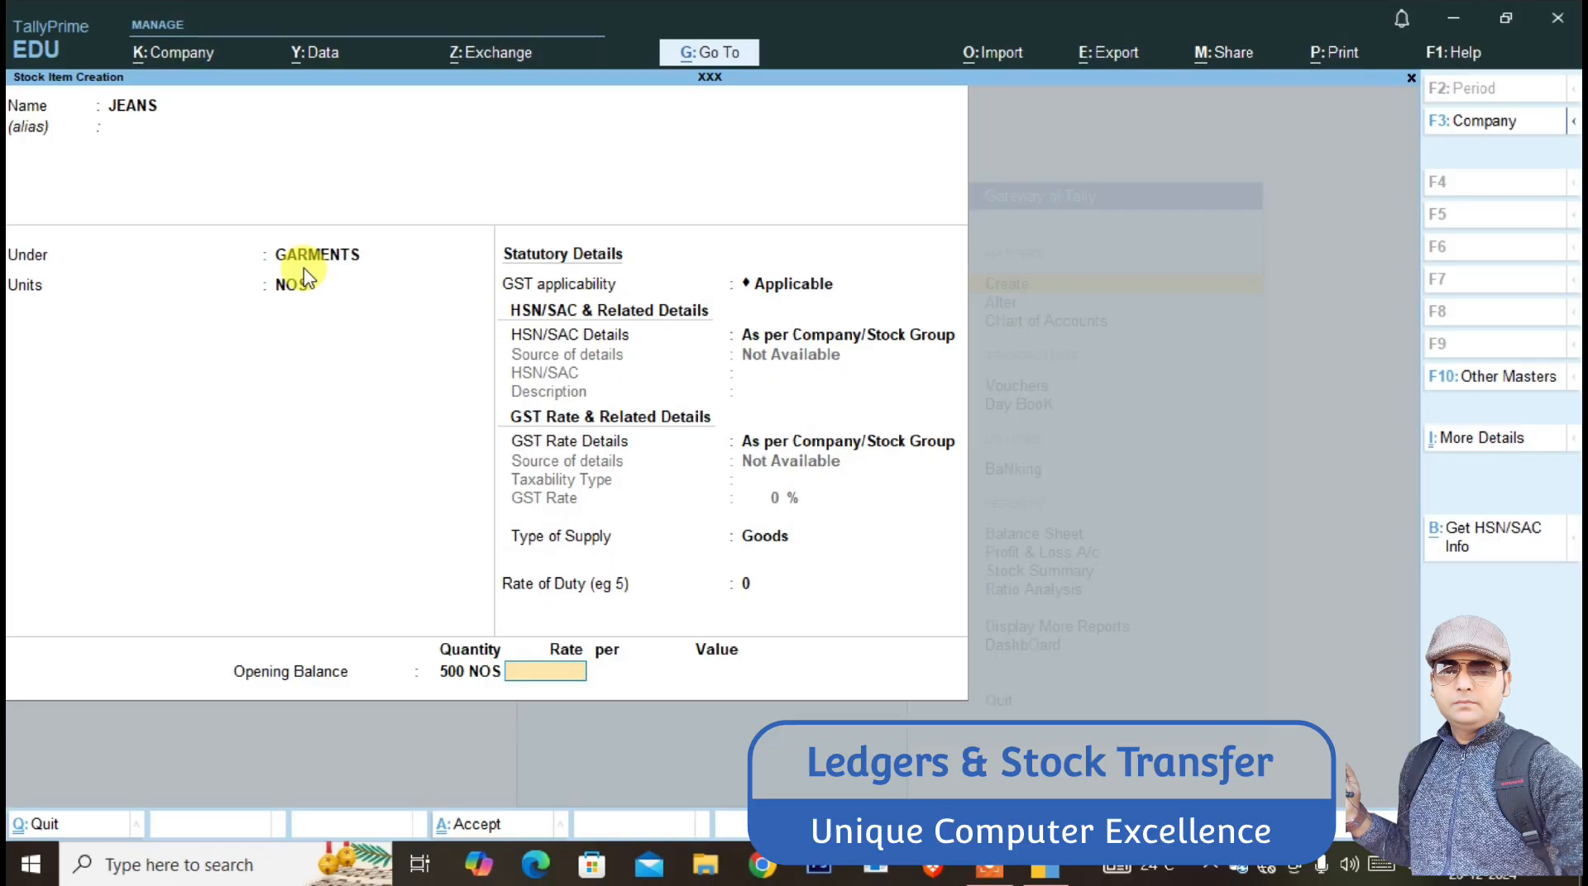
text(850)
key(Return)
key(Return)
key(Return)
key(Return)
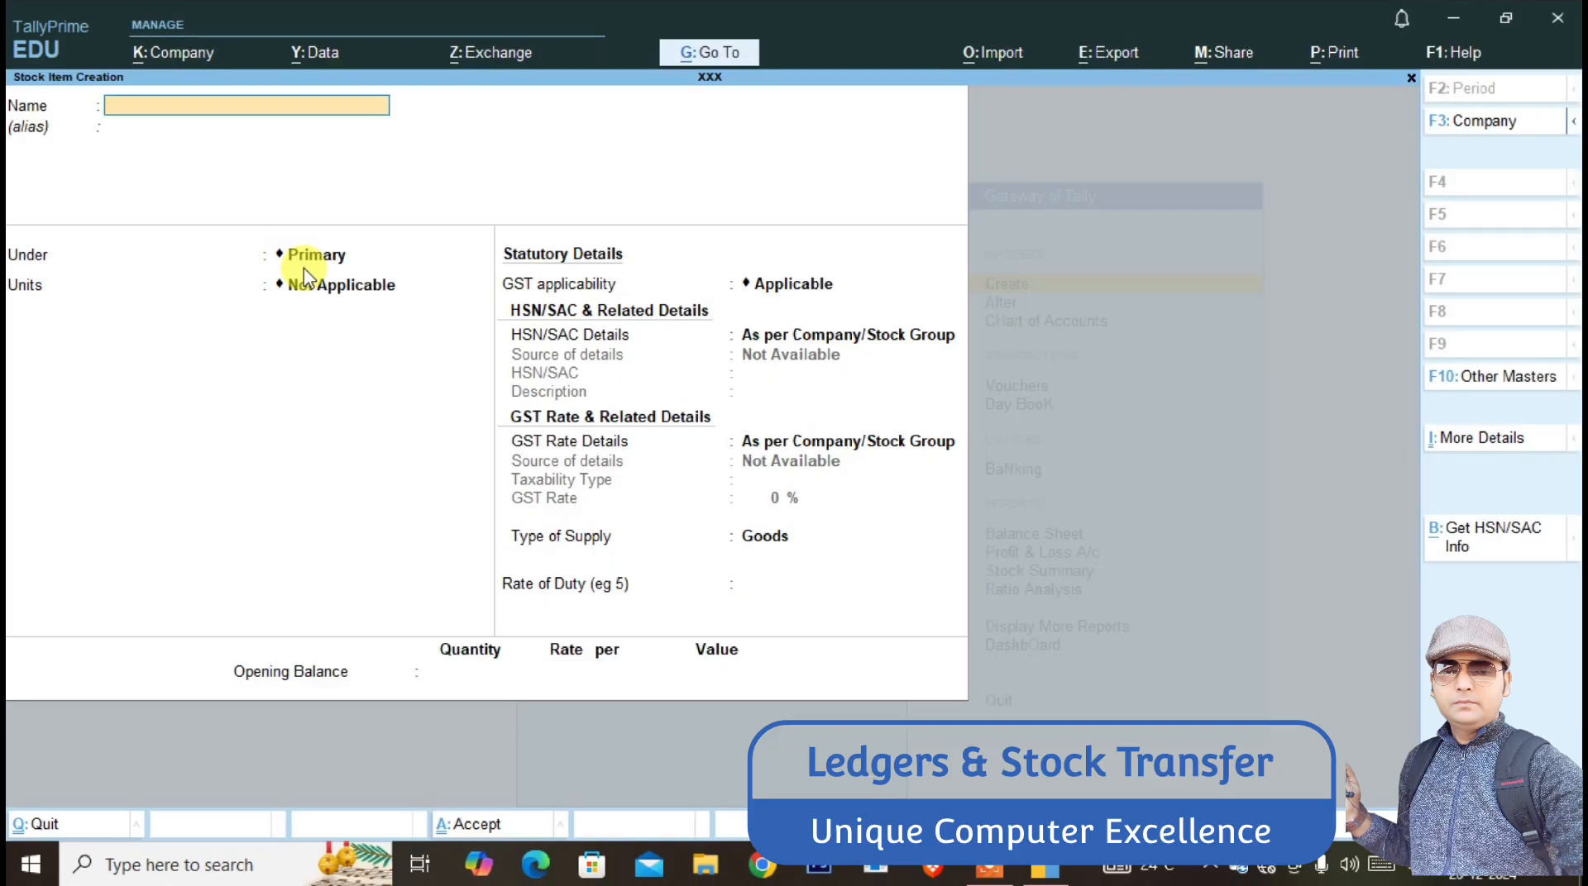
- Start the stock item TOURSER under the GARMENTS group with NOS as its unit
text(TOURSER)
key(Return)
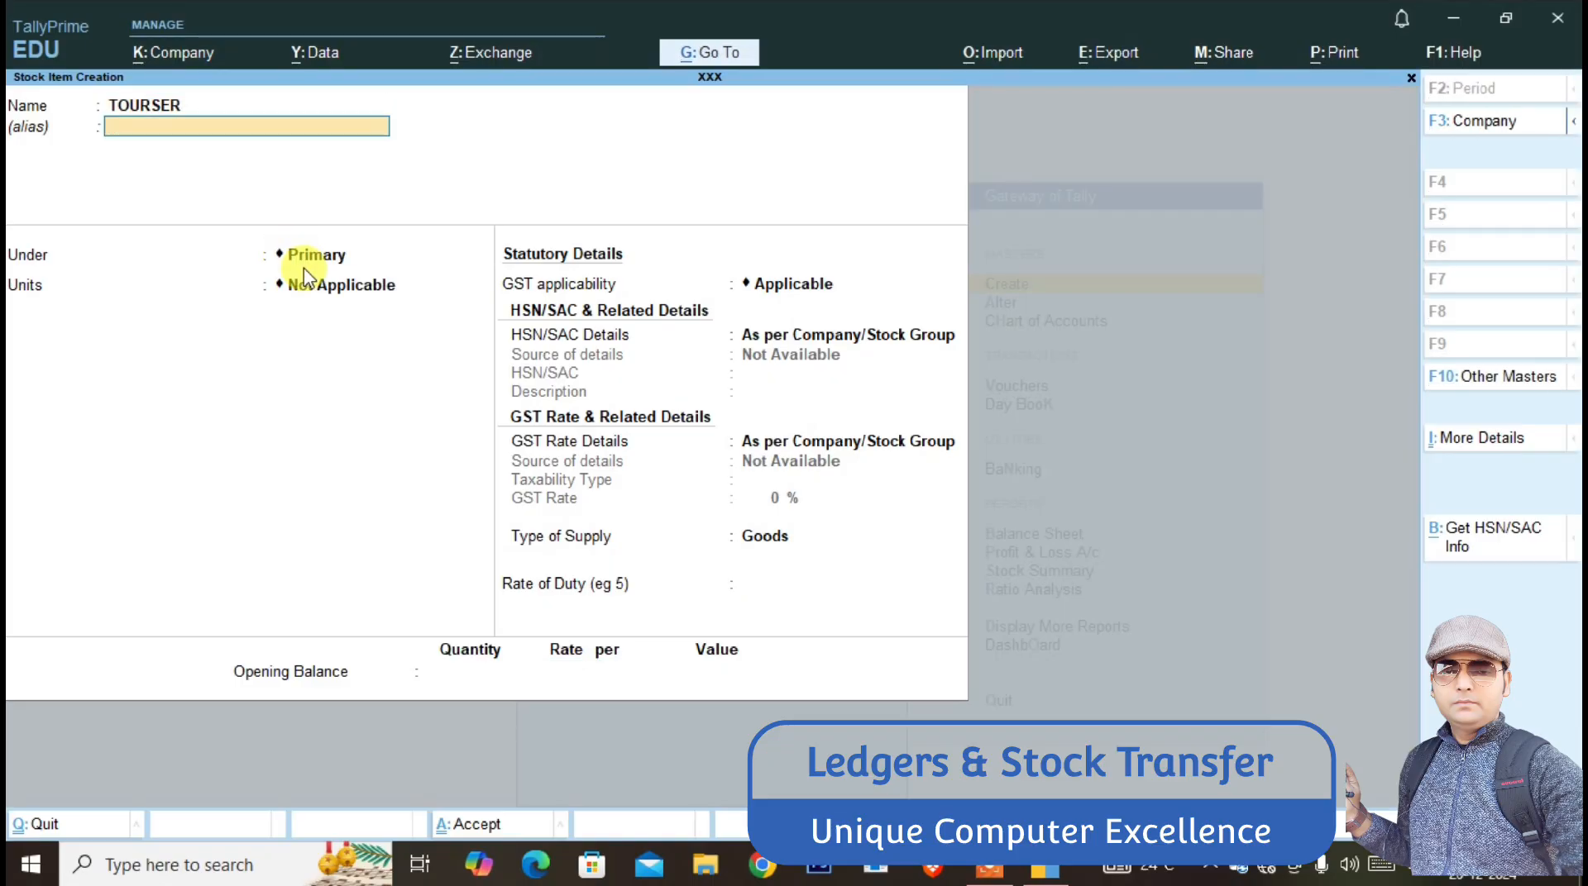
key(Down)
key(Return)
key(Return)
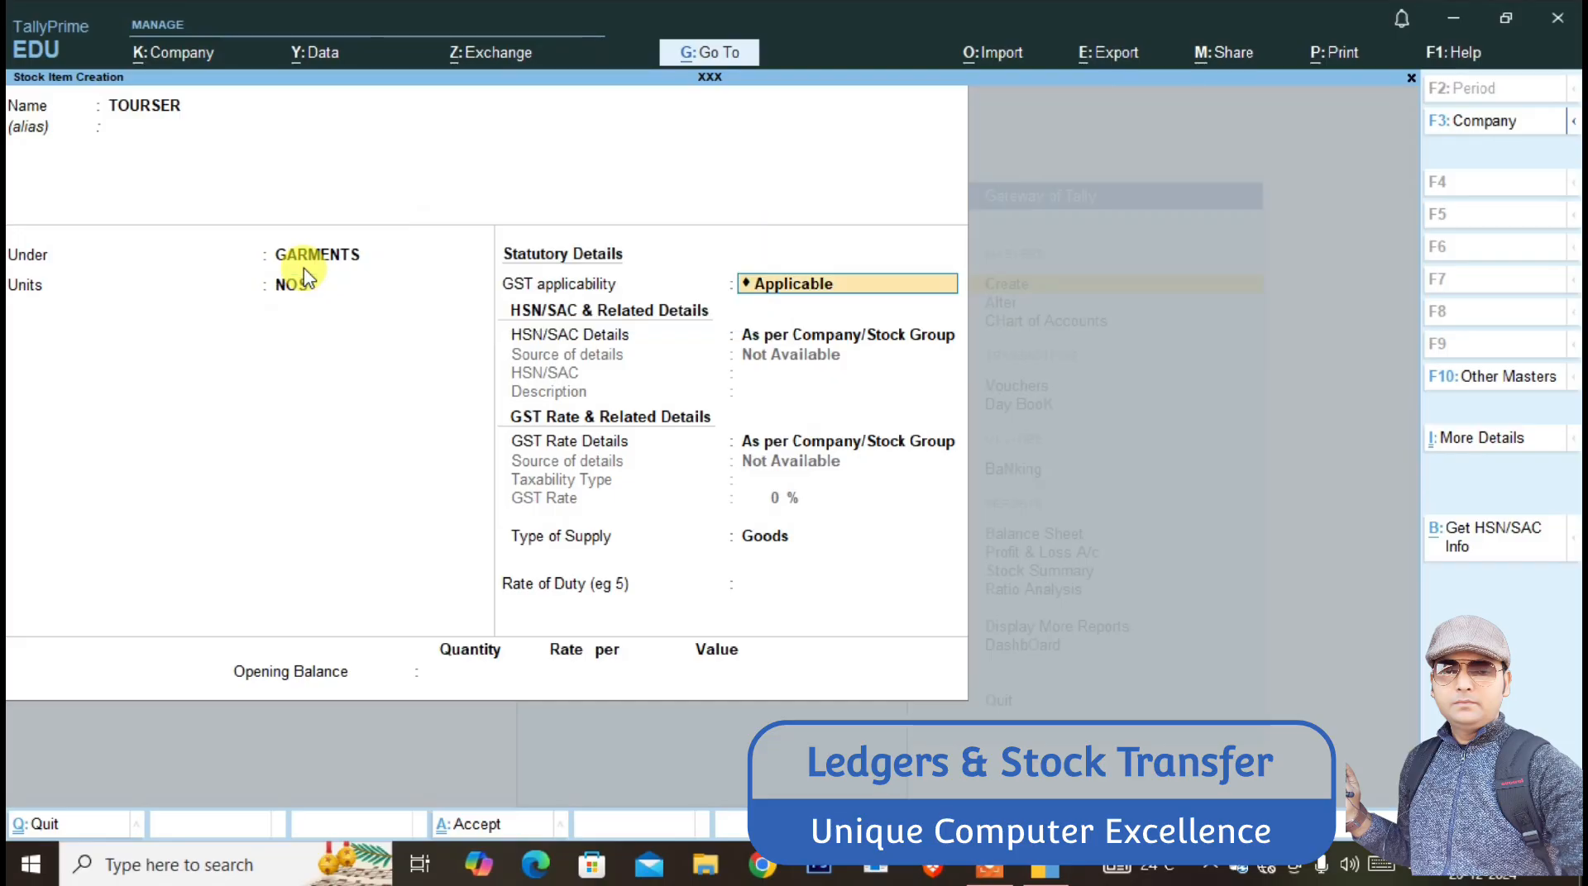
- Give TOURSER an opening balance of 500 NOS at a rate of 420, keeping the default GST details, and save the item
key(Return)
key(Return)
key(Return)
key(Return)
key(Return)
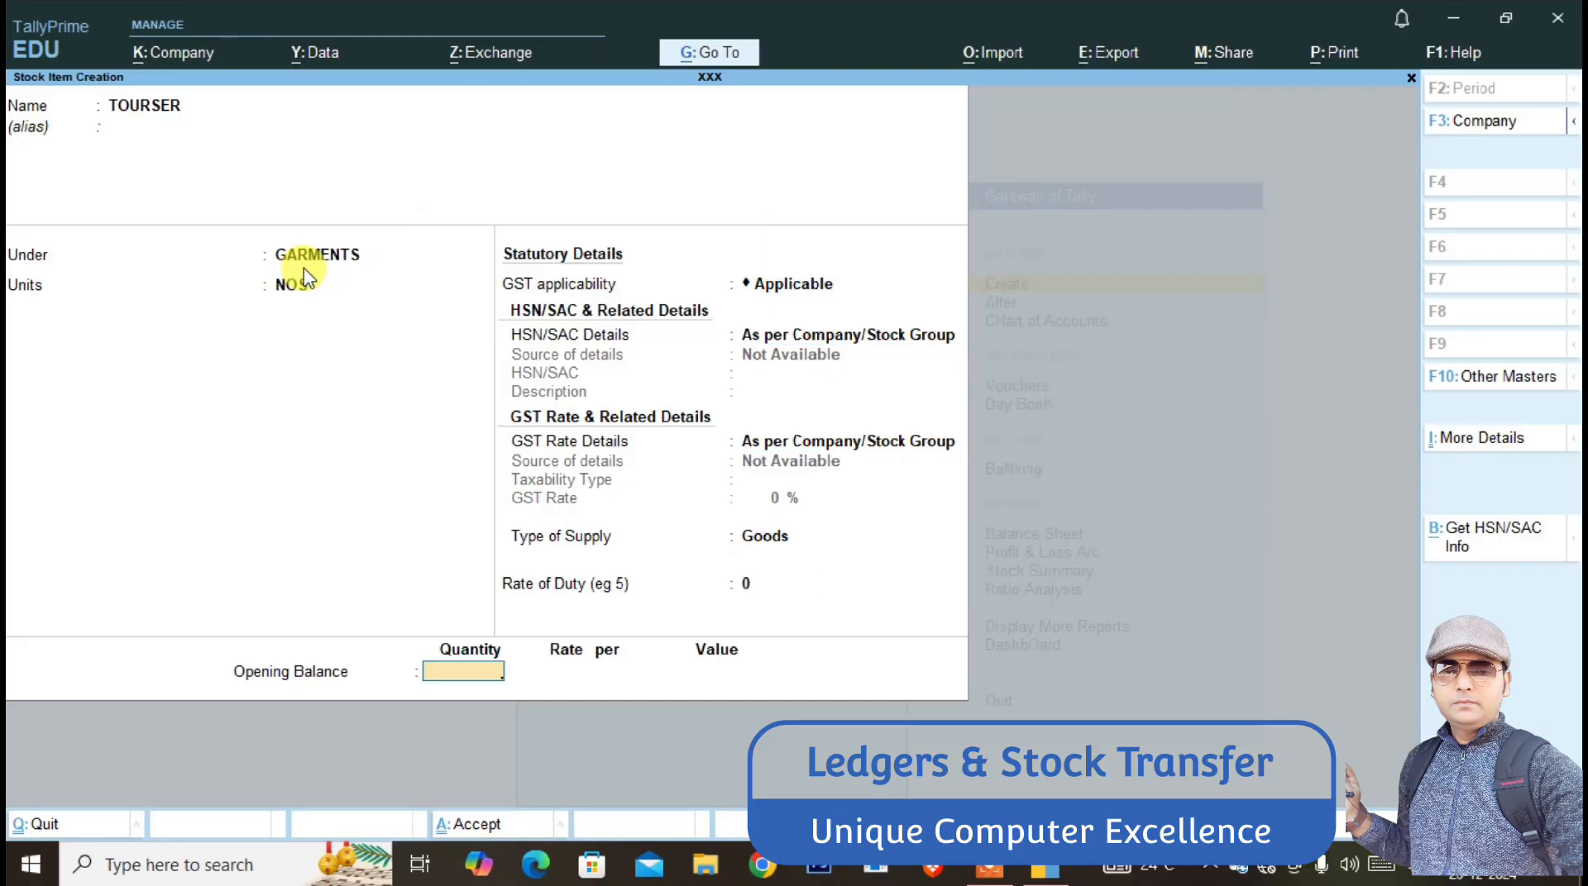
text(500)
key(Return)
text(420)
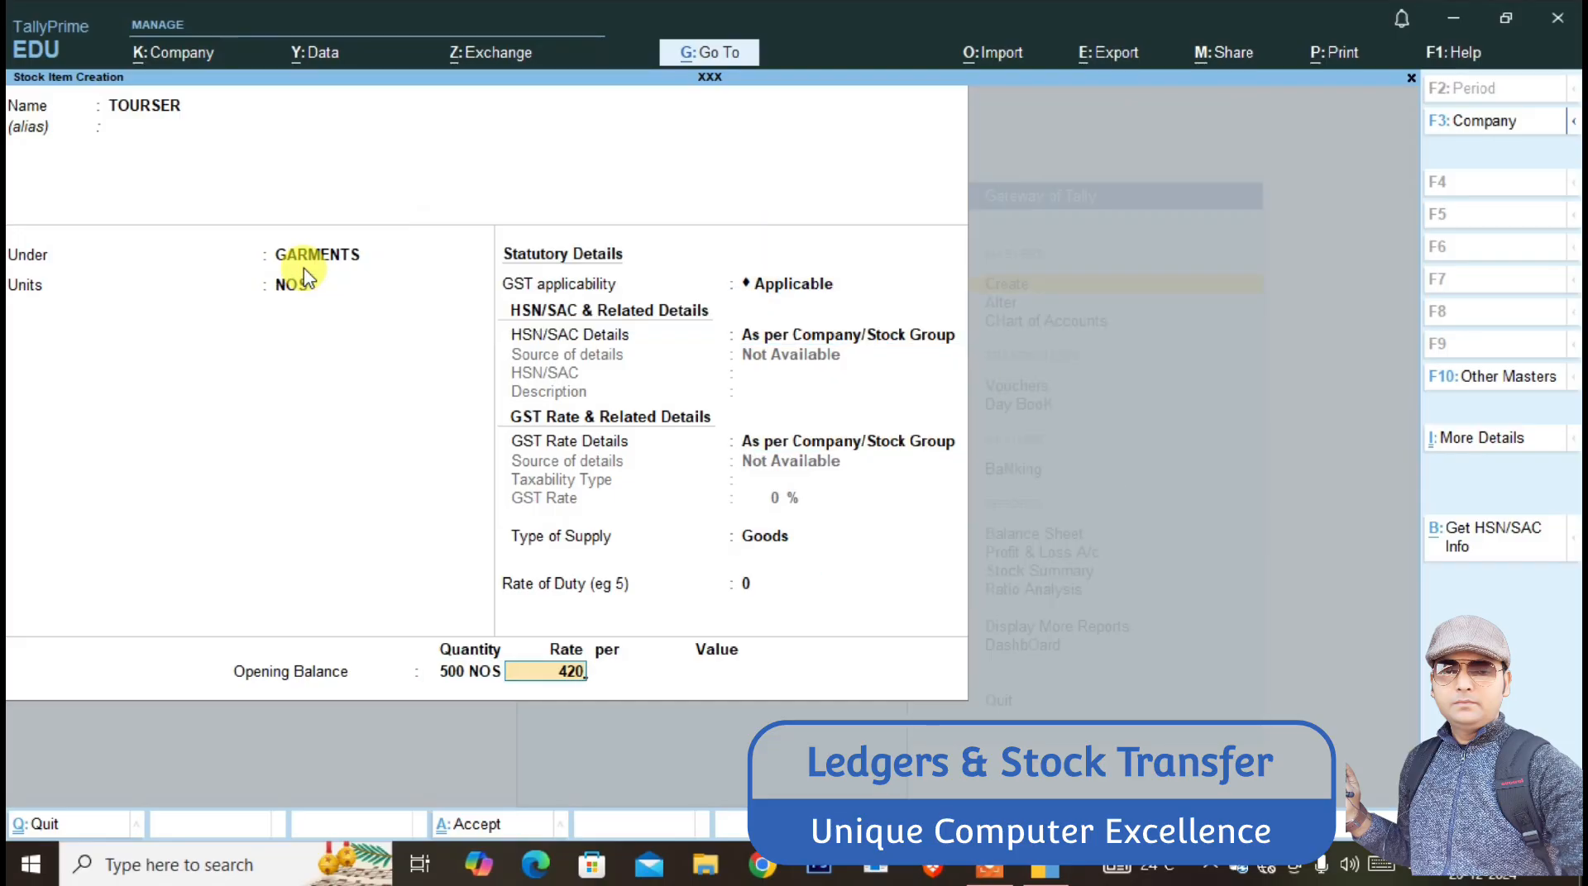
key(Return)
key(Return)
key(Return)
key(Return)
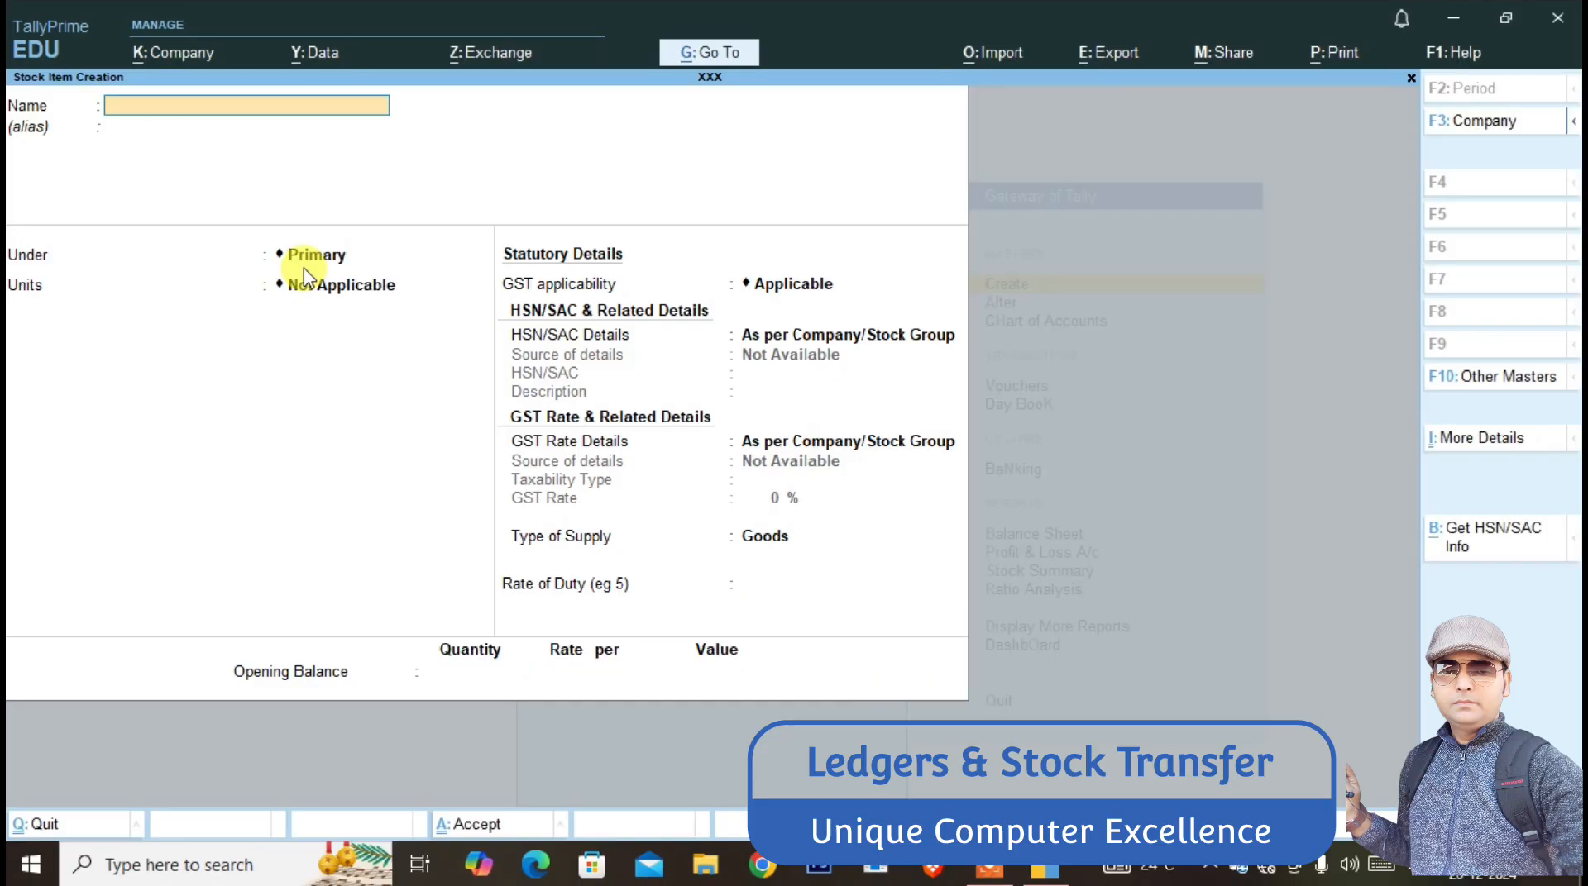
- Leave stock item creation without adding another item and return to the Gateway of Tally
text(D)
key(BackSpace)
key(Escape)
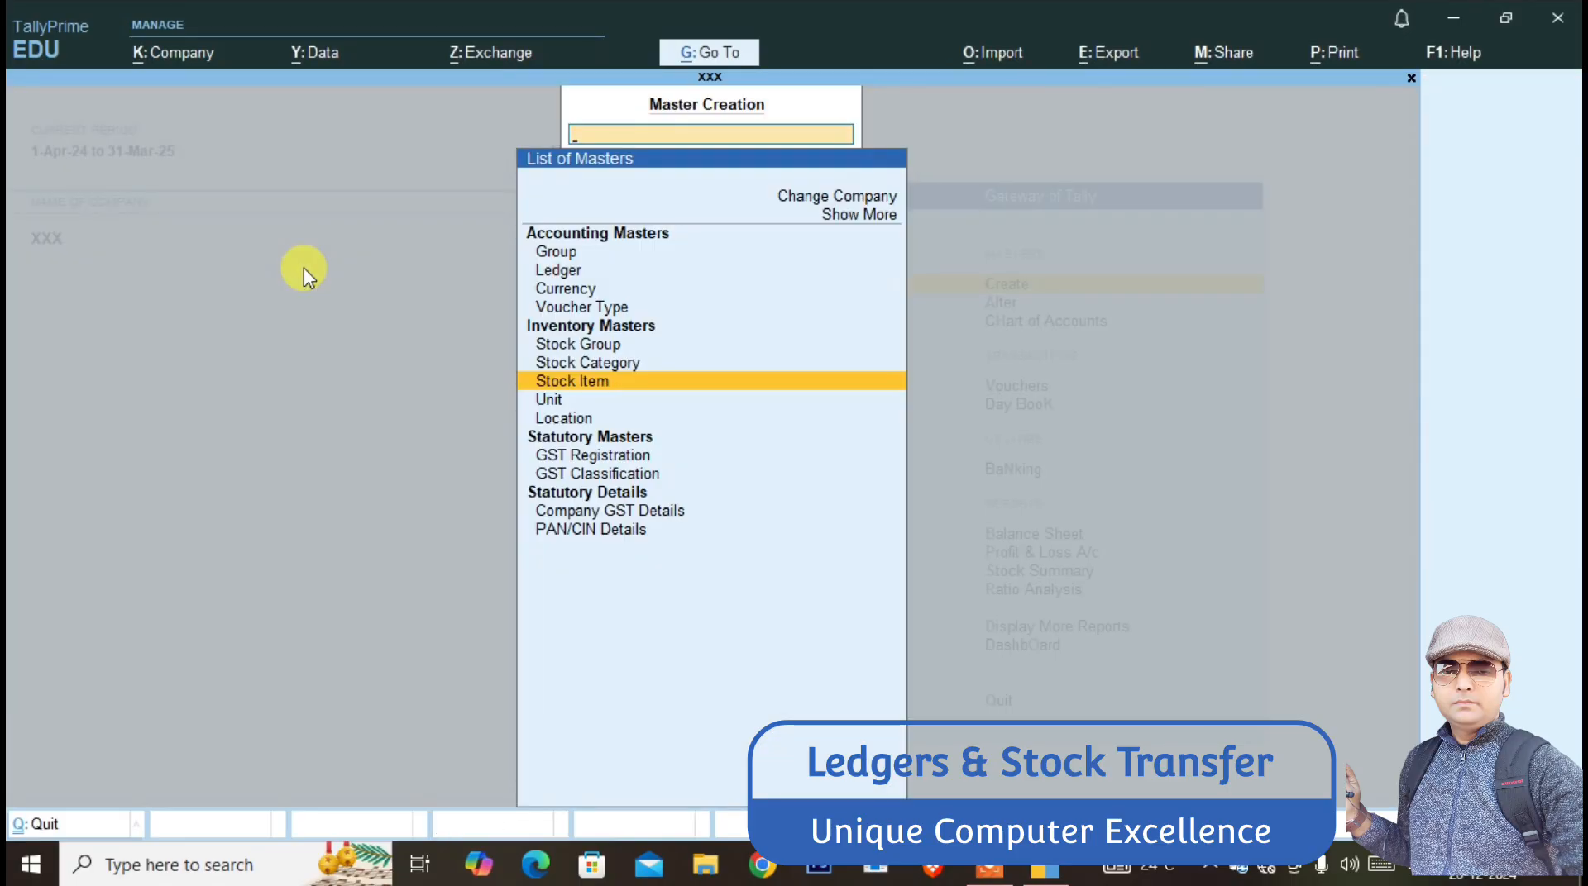
key(Up)
key(Up)
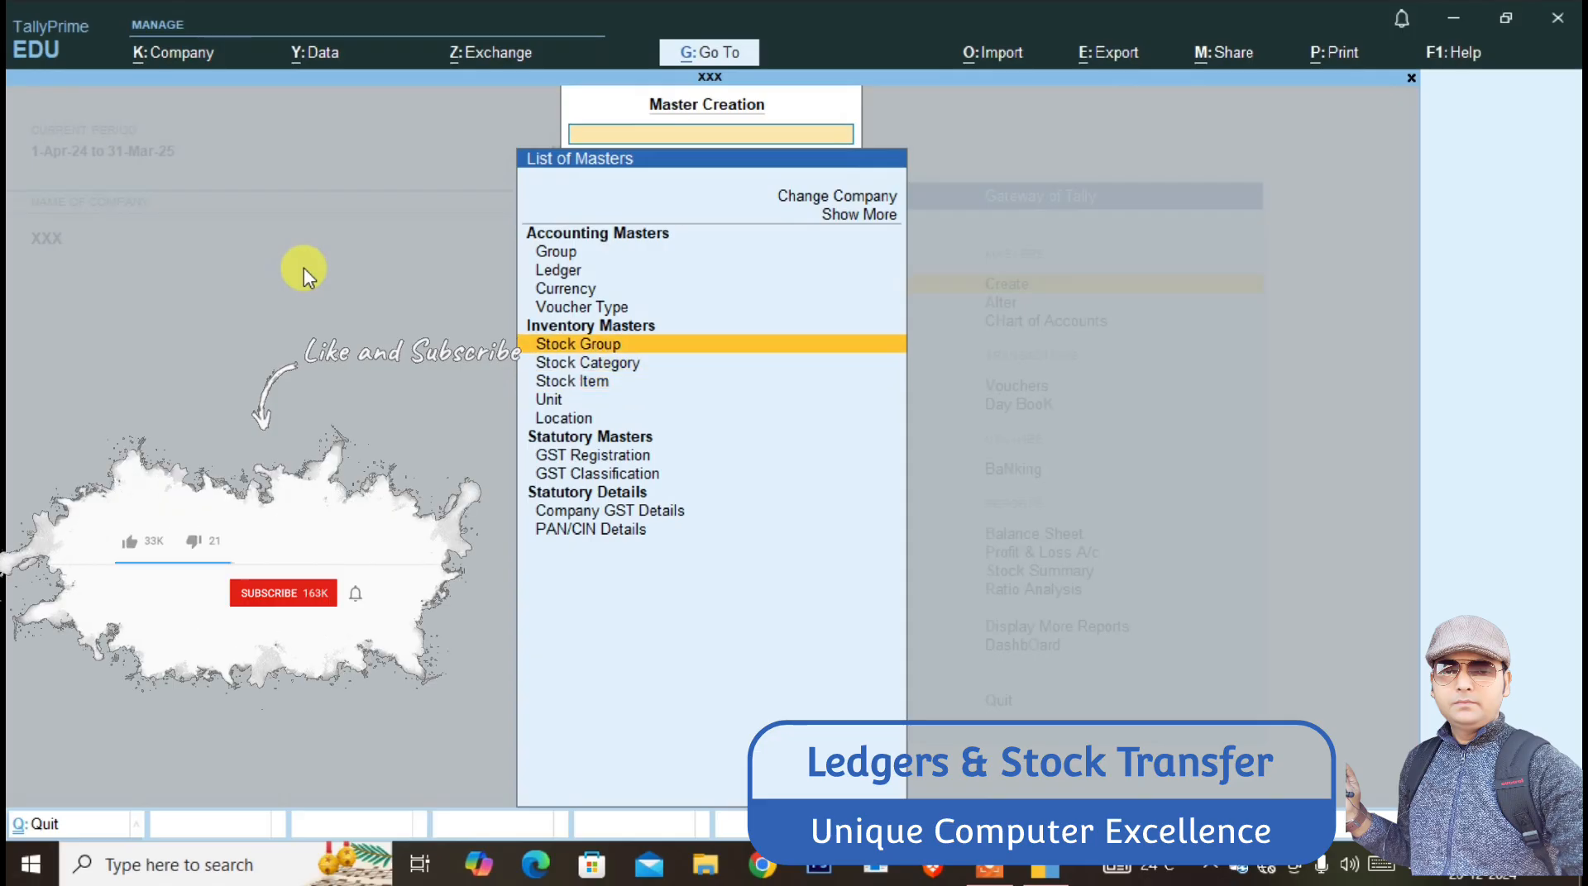
key(Up)
key(Up)
key(Up)
key(Escape)
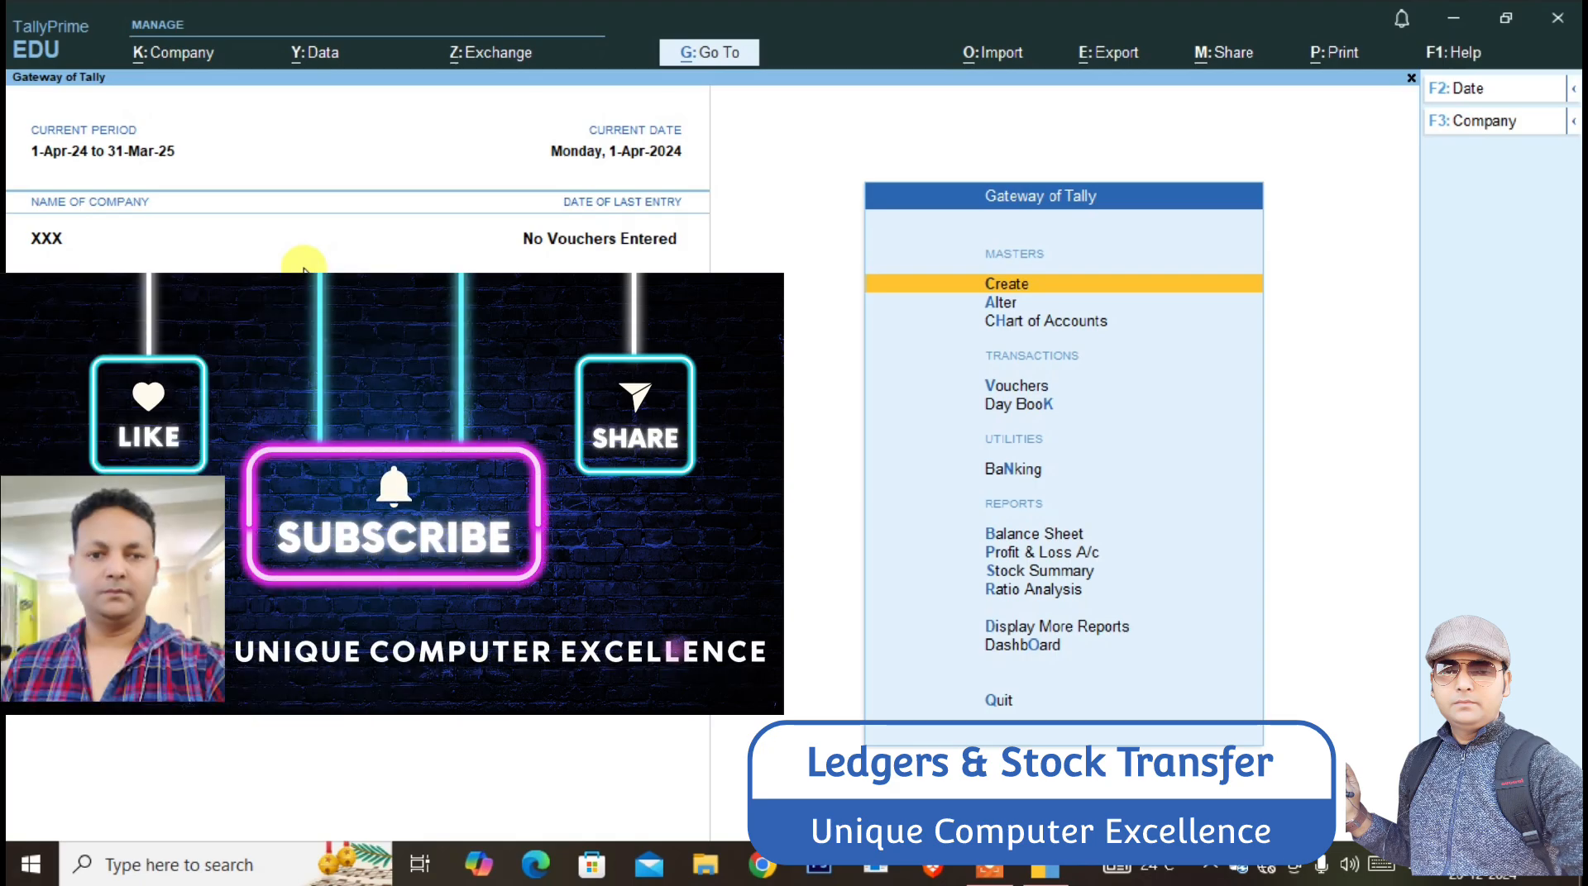
- Open the list of ledgers in the Chart of Accounts and look through its groups and ledgers
key(Down)
key(Down)
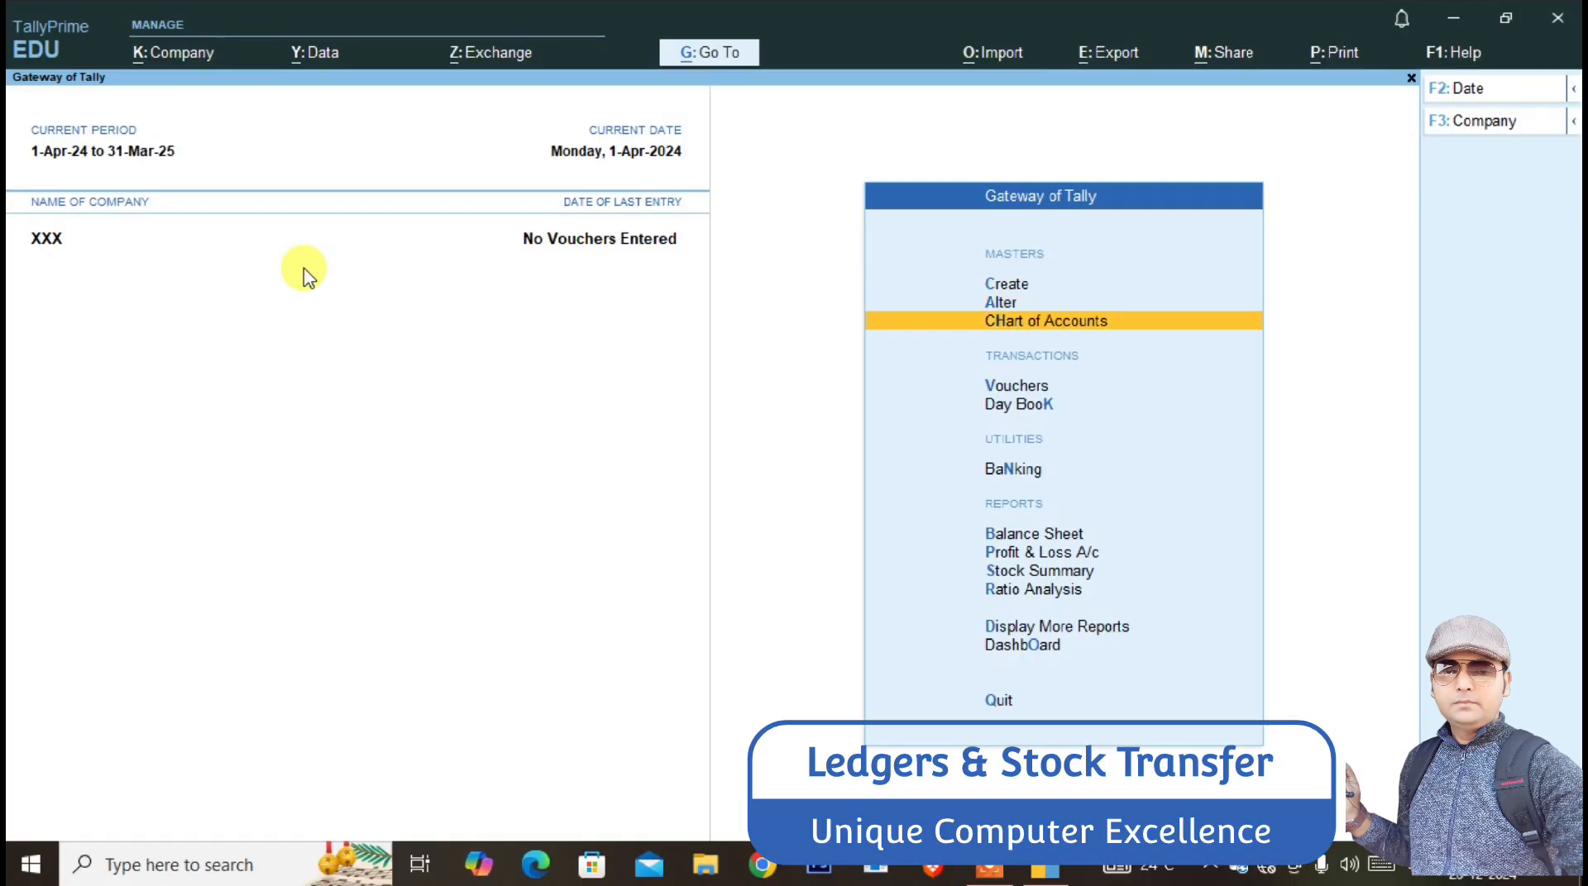
key(Return)
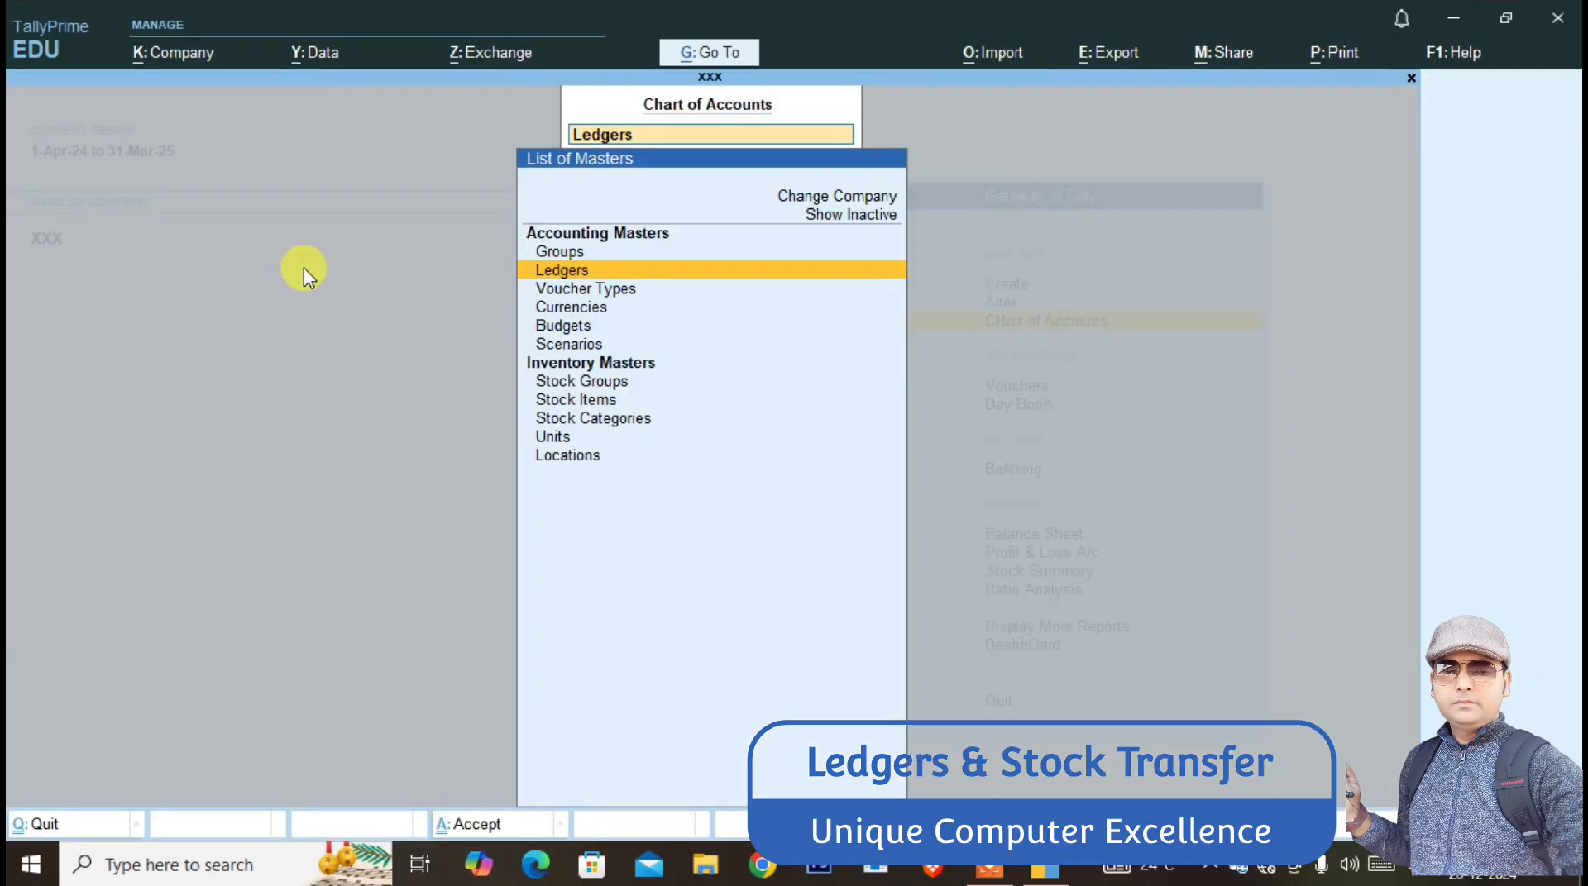
key(Down)
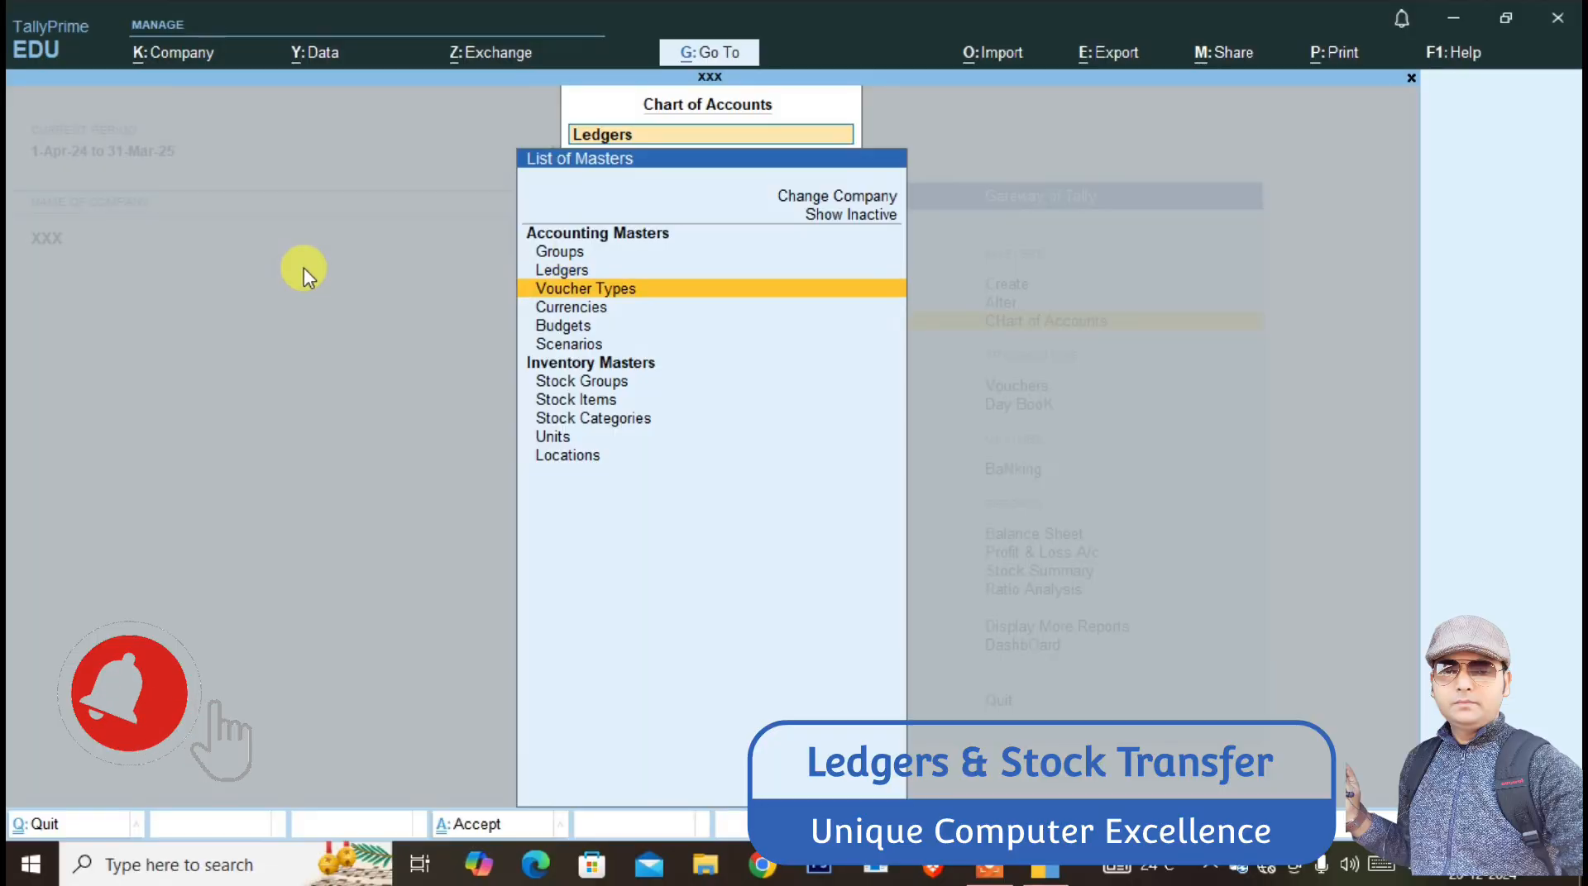
key(Up)
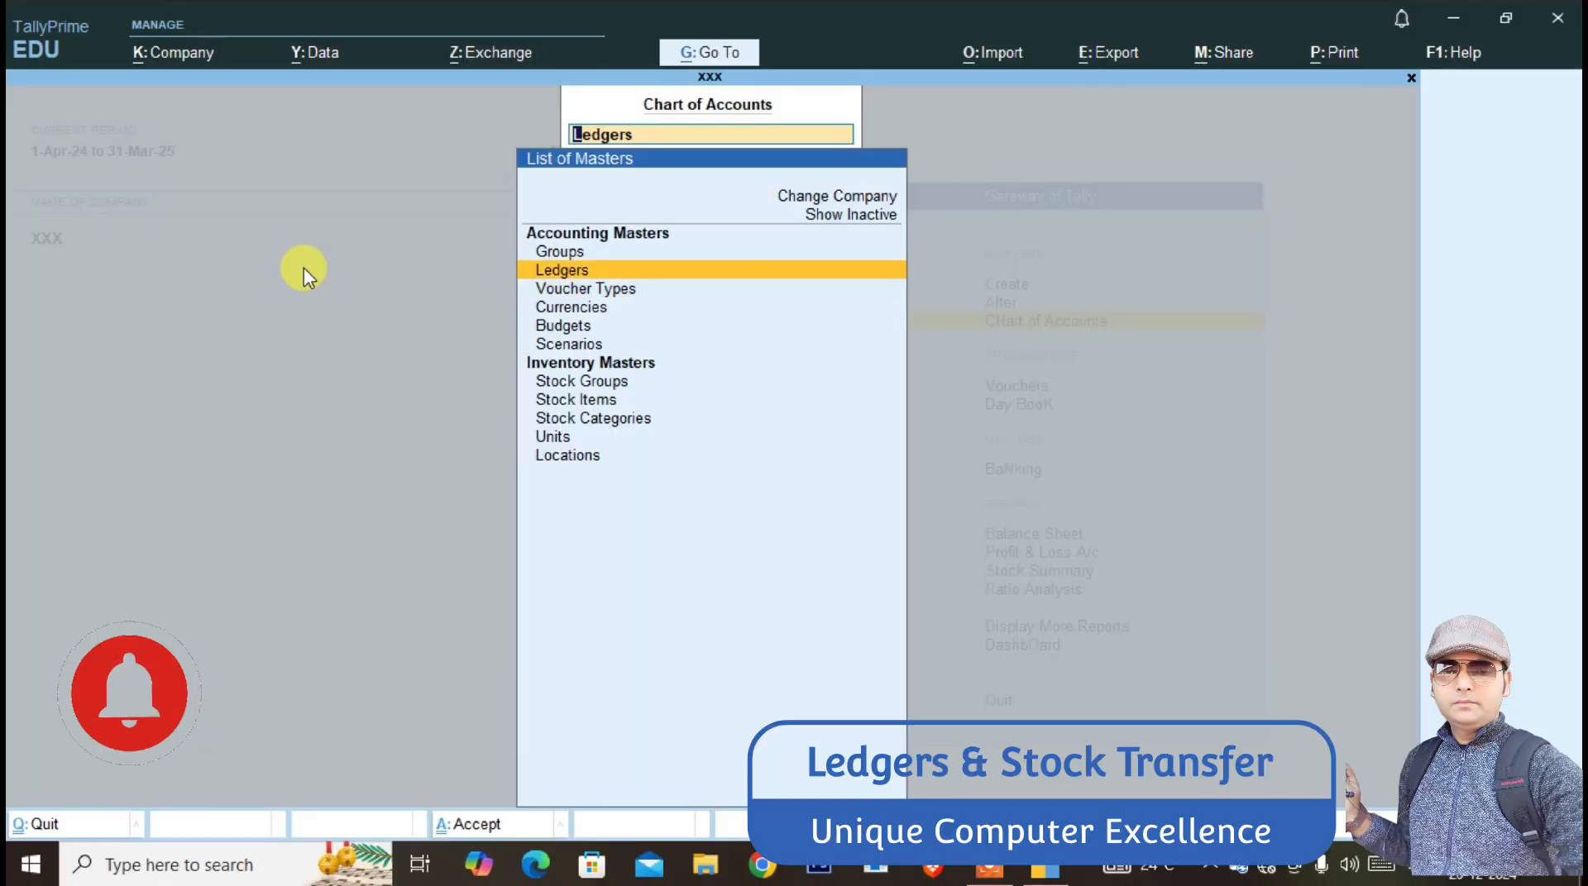
key(Return)
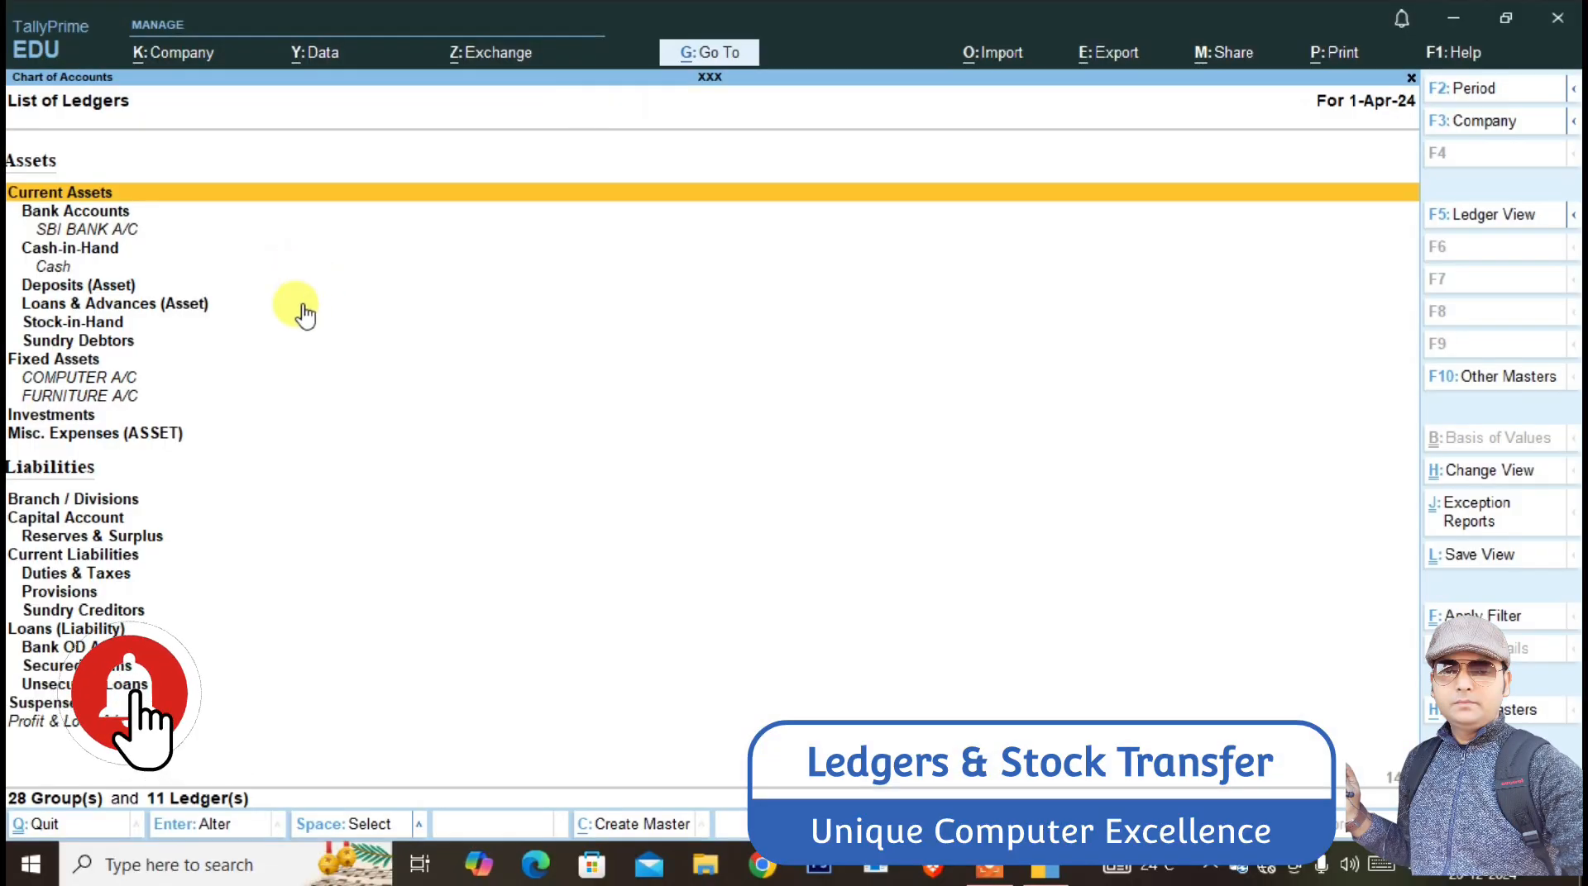
click(208, 521)
scroll(207, 533, down, 4)
scroll(206, 537, up, 9)
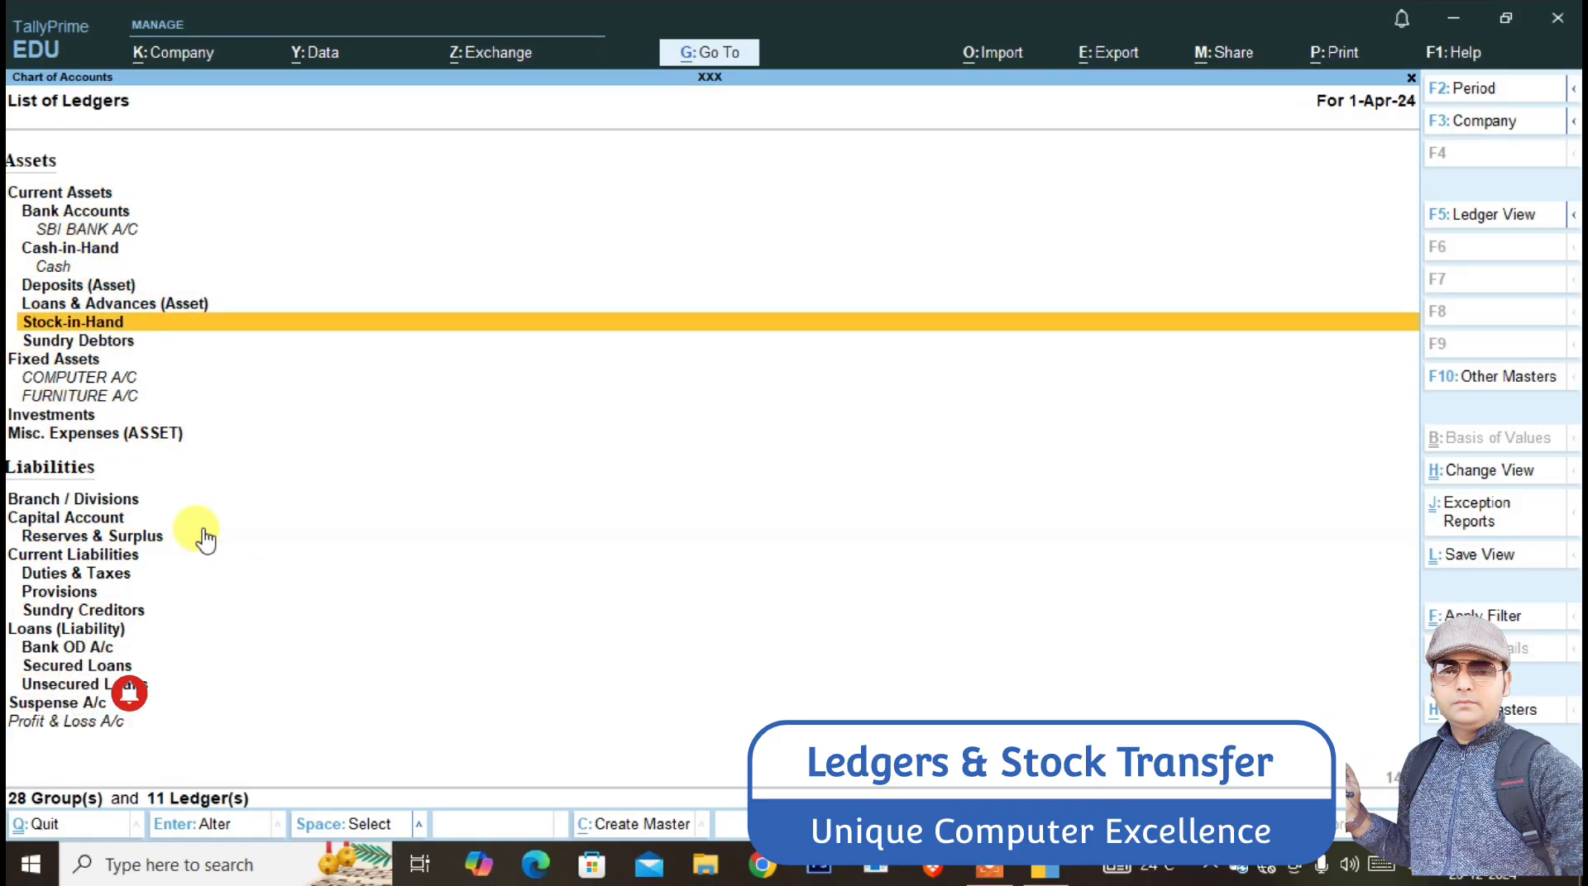
scroll(204, 534, down, 2)
scroll(205, 534, up, 2)
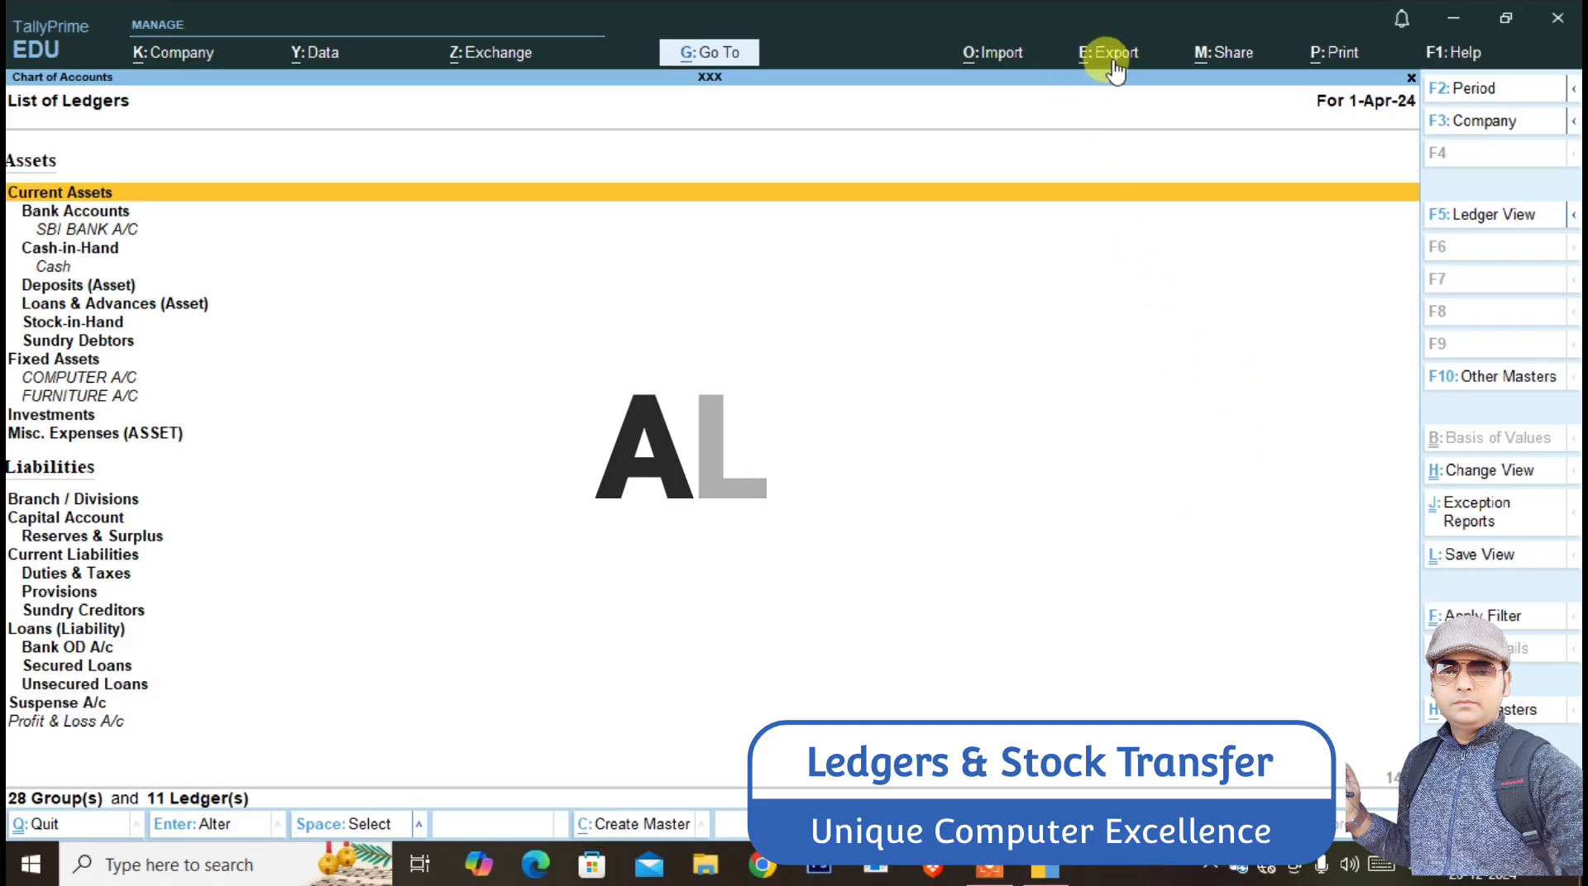
- Start exporting the current ledger list and set the type of master to All Accounting Masters in the export configuration
key(alt+e)
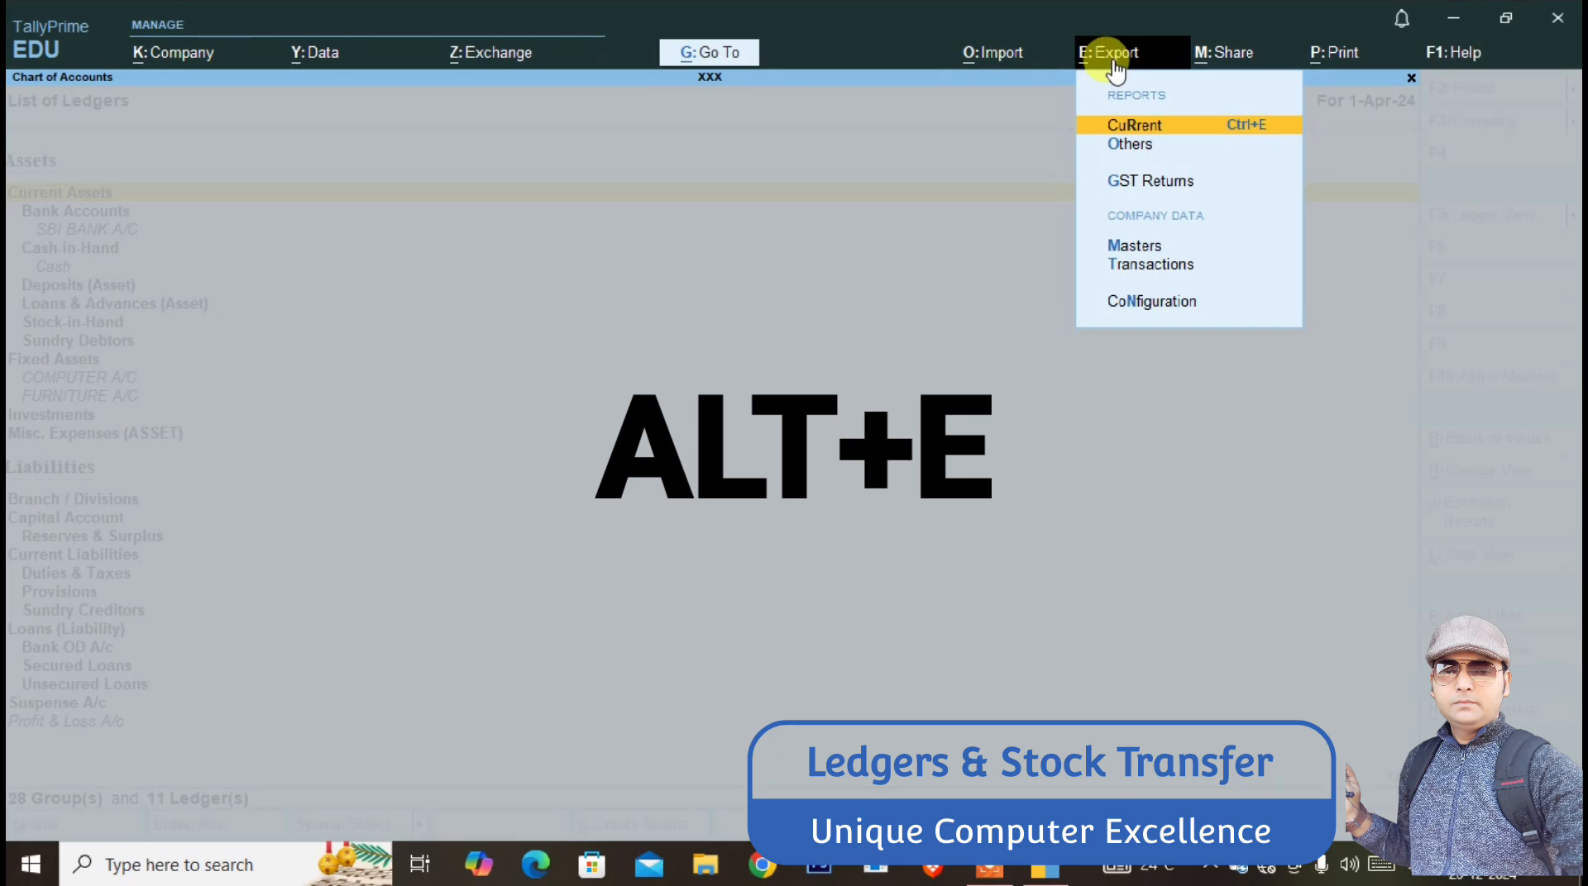
key(Return)
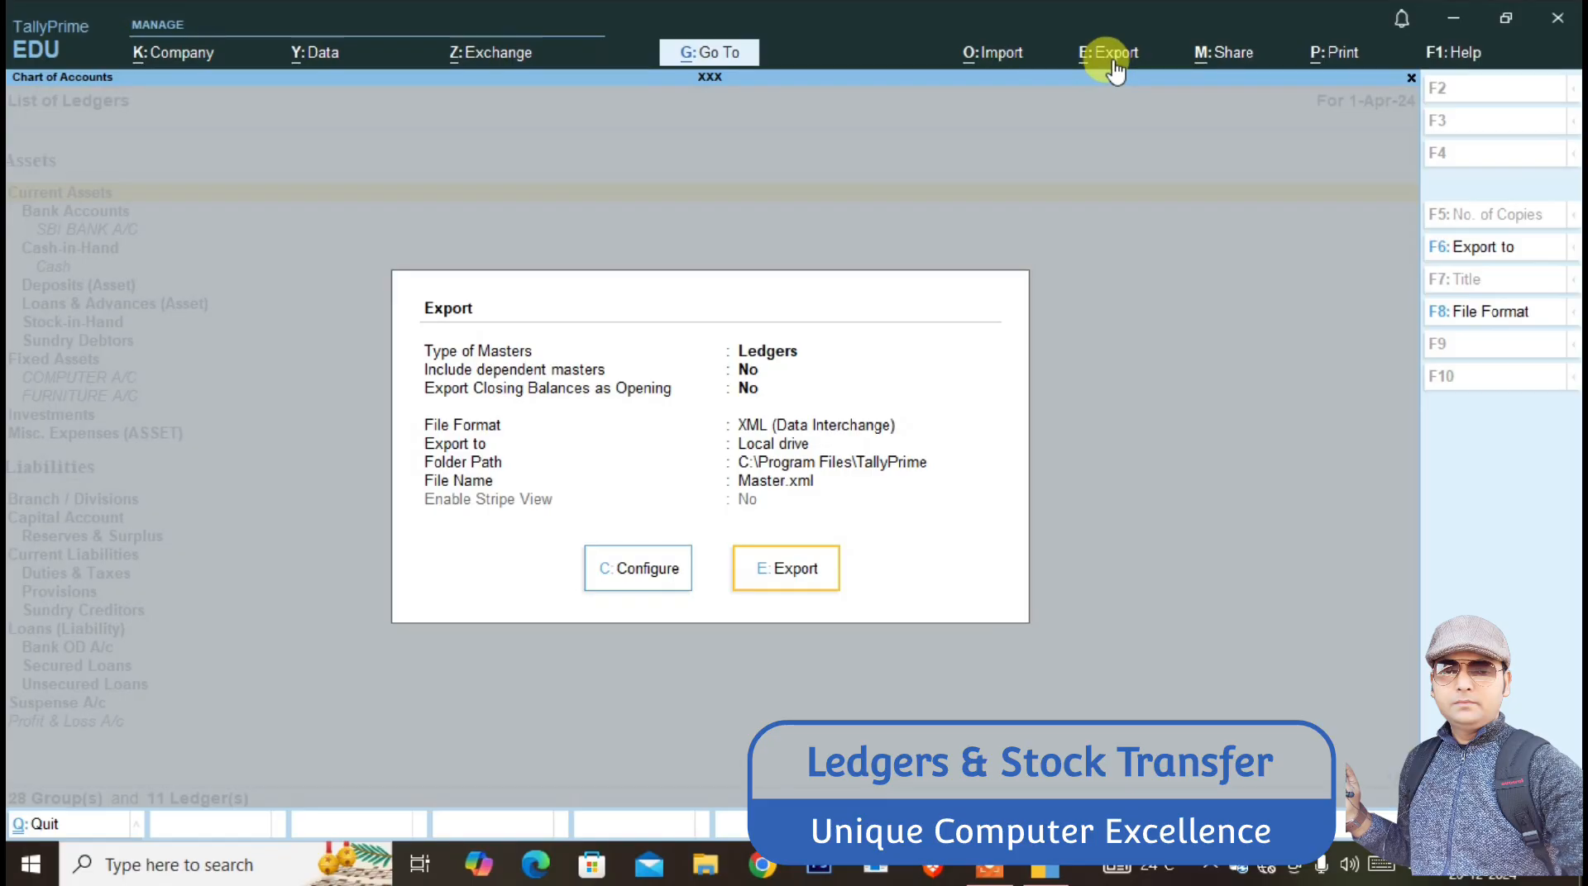
key(c)
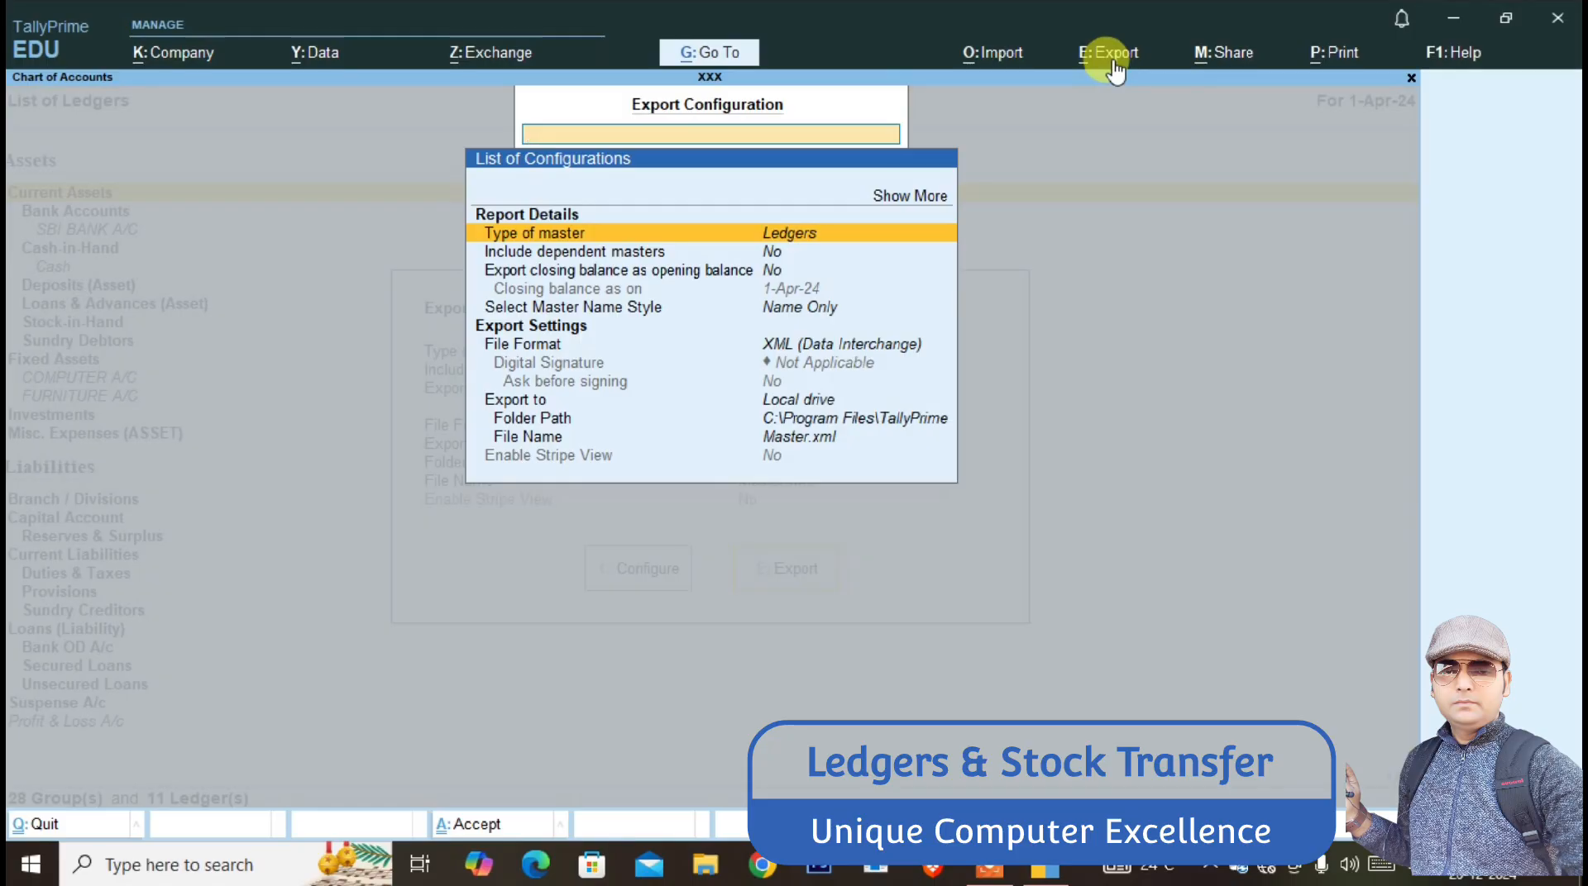
key(Return)
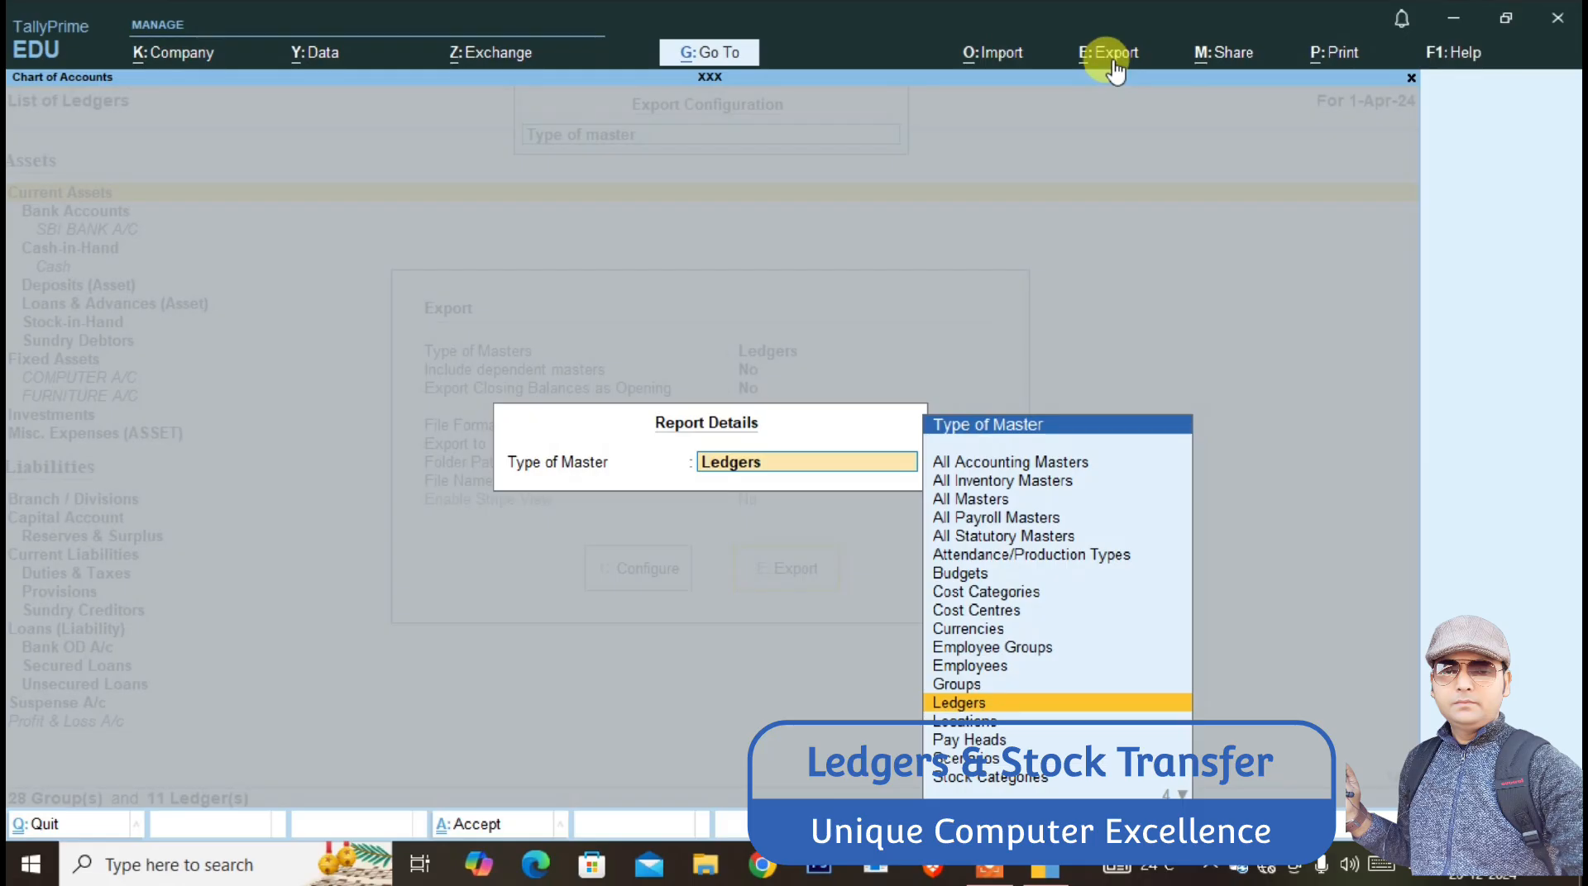
key(Up)
key(Up)
key(Up)
key(Up)
key(Up)
key(Up)
key(Up)
key(Up)
key(Up)
key(Up)
key(Up)
key(Up)
key(Up)
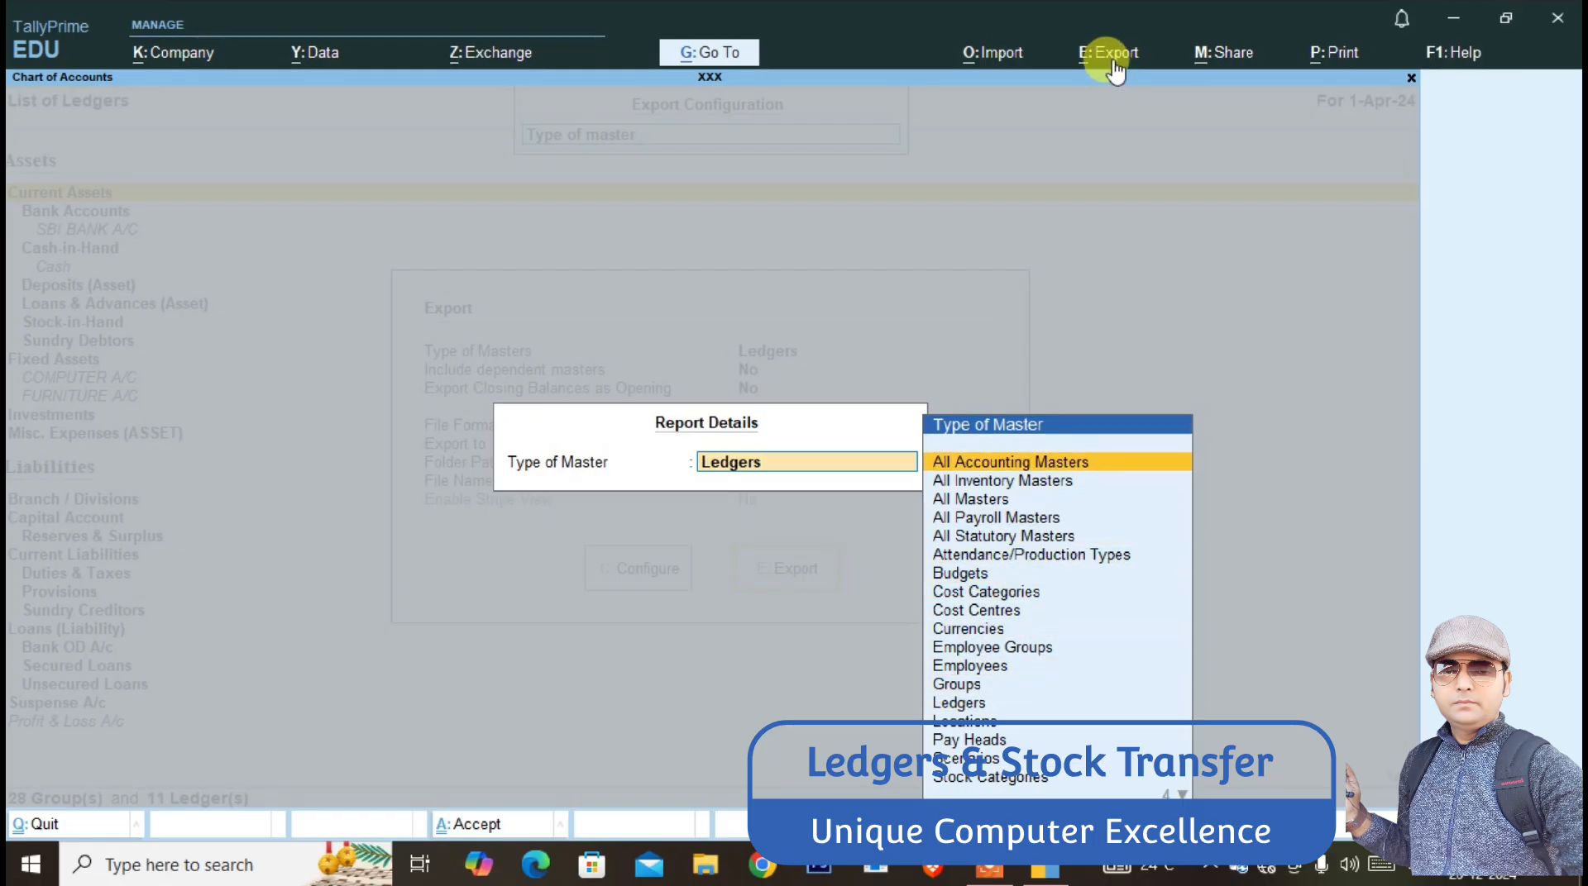
key(Return)
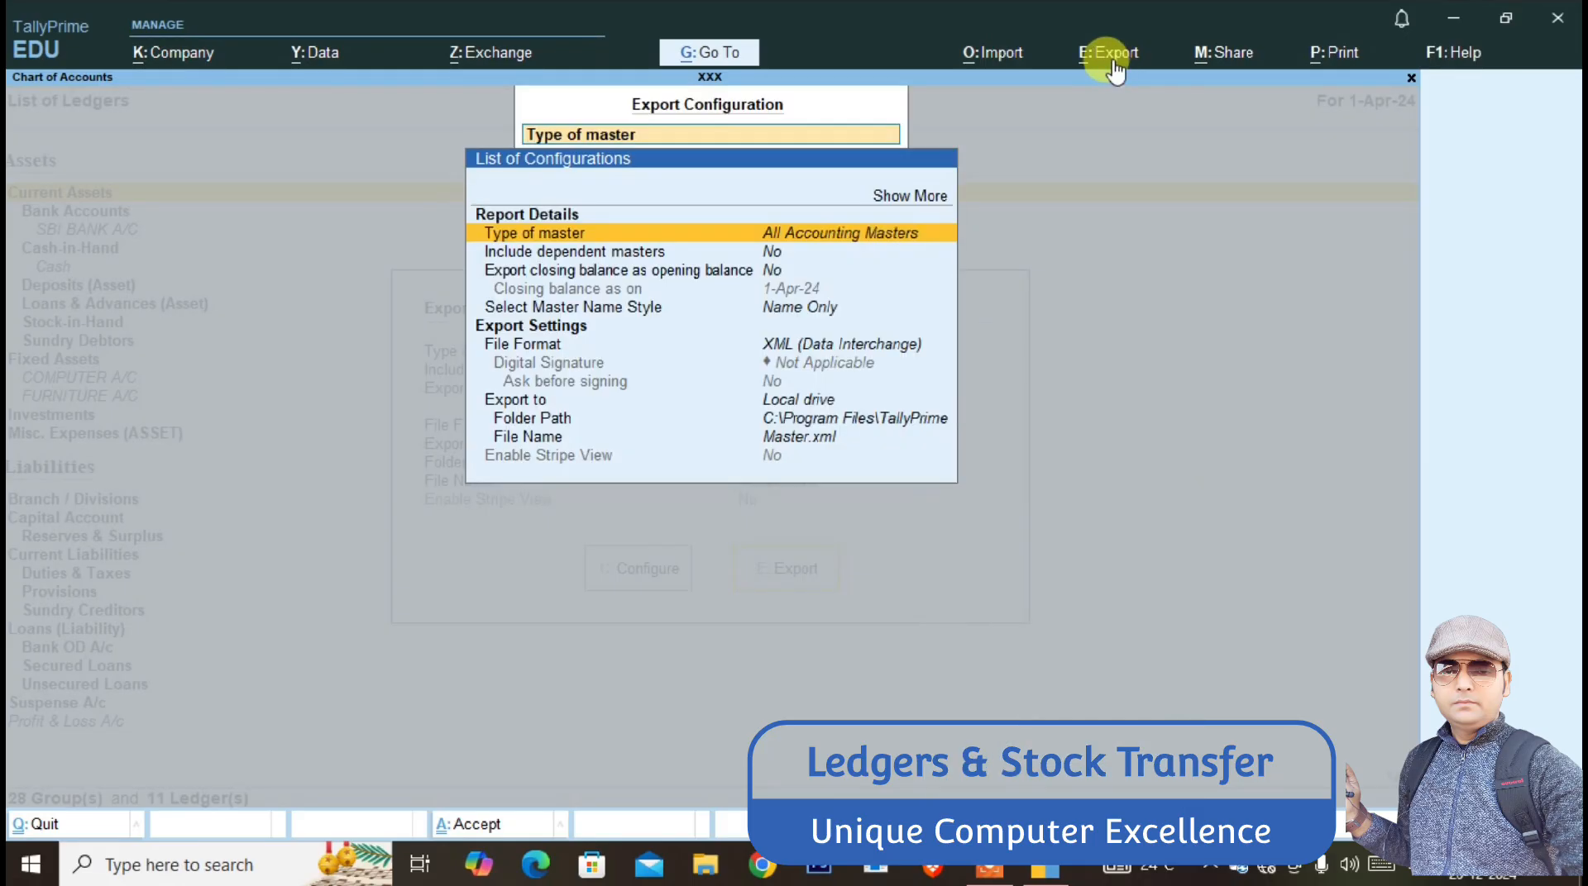
- Keep XML (Data Interchange) as the file format for the masters export
key(Down)
key(Down)
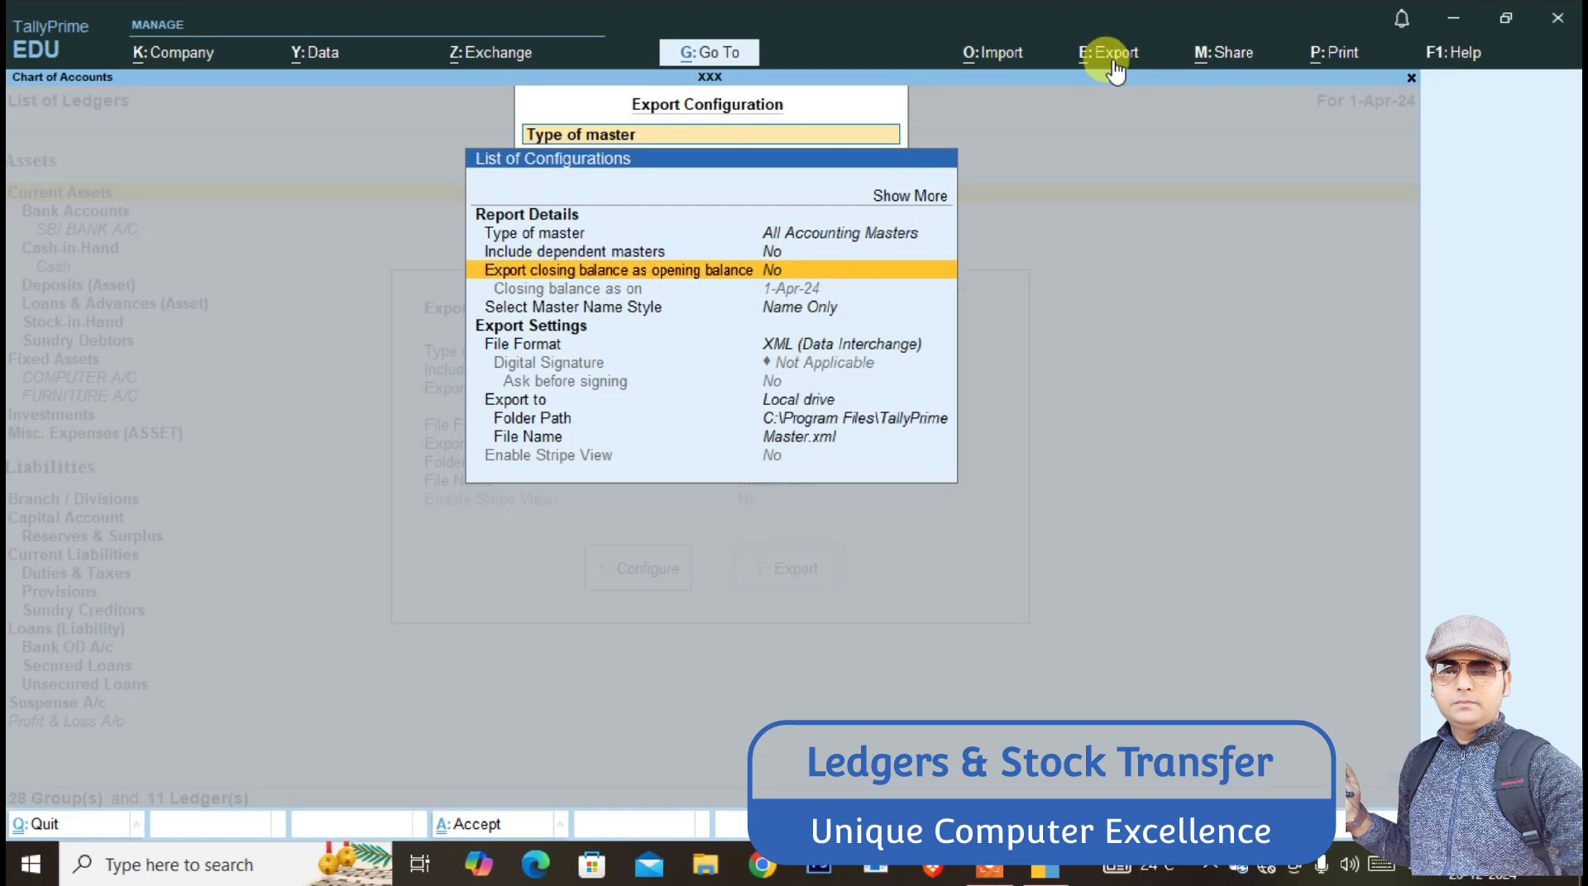
key(Down)
key(Down)
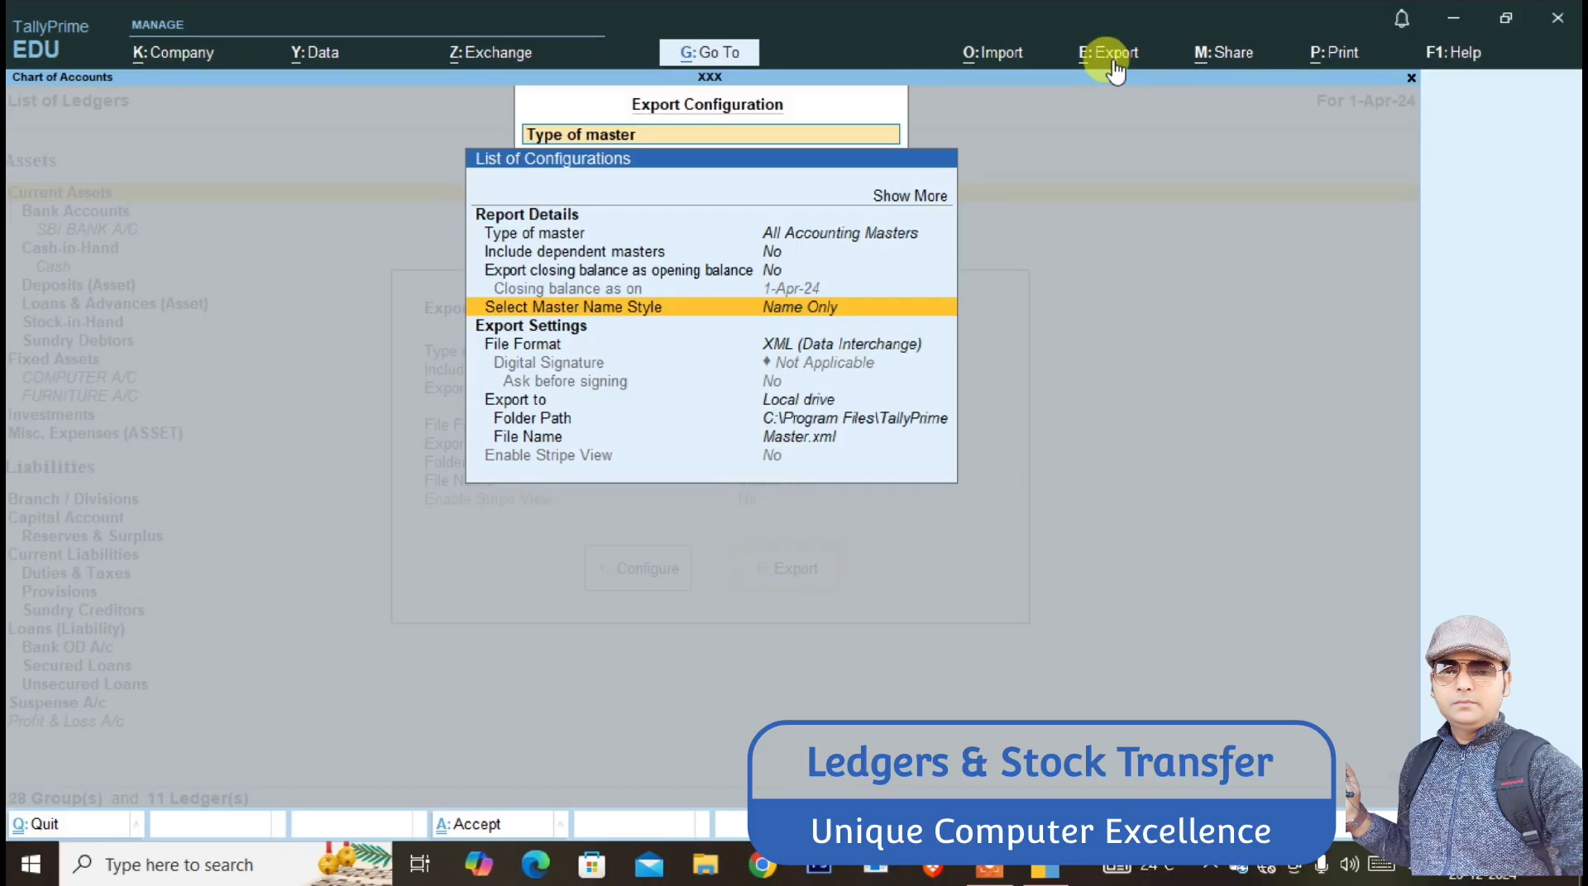
key(Down)
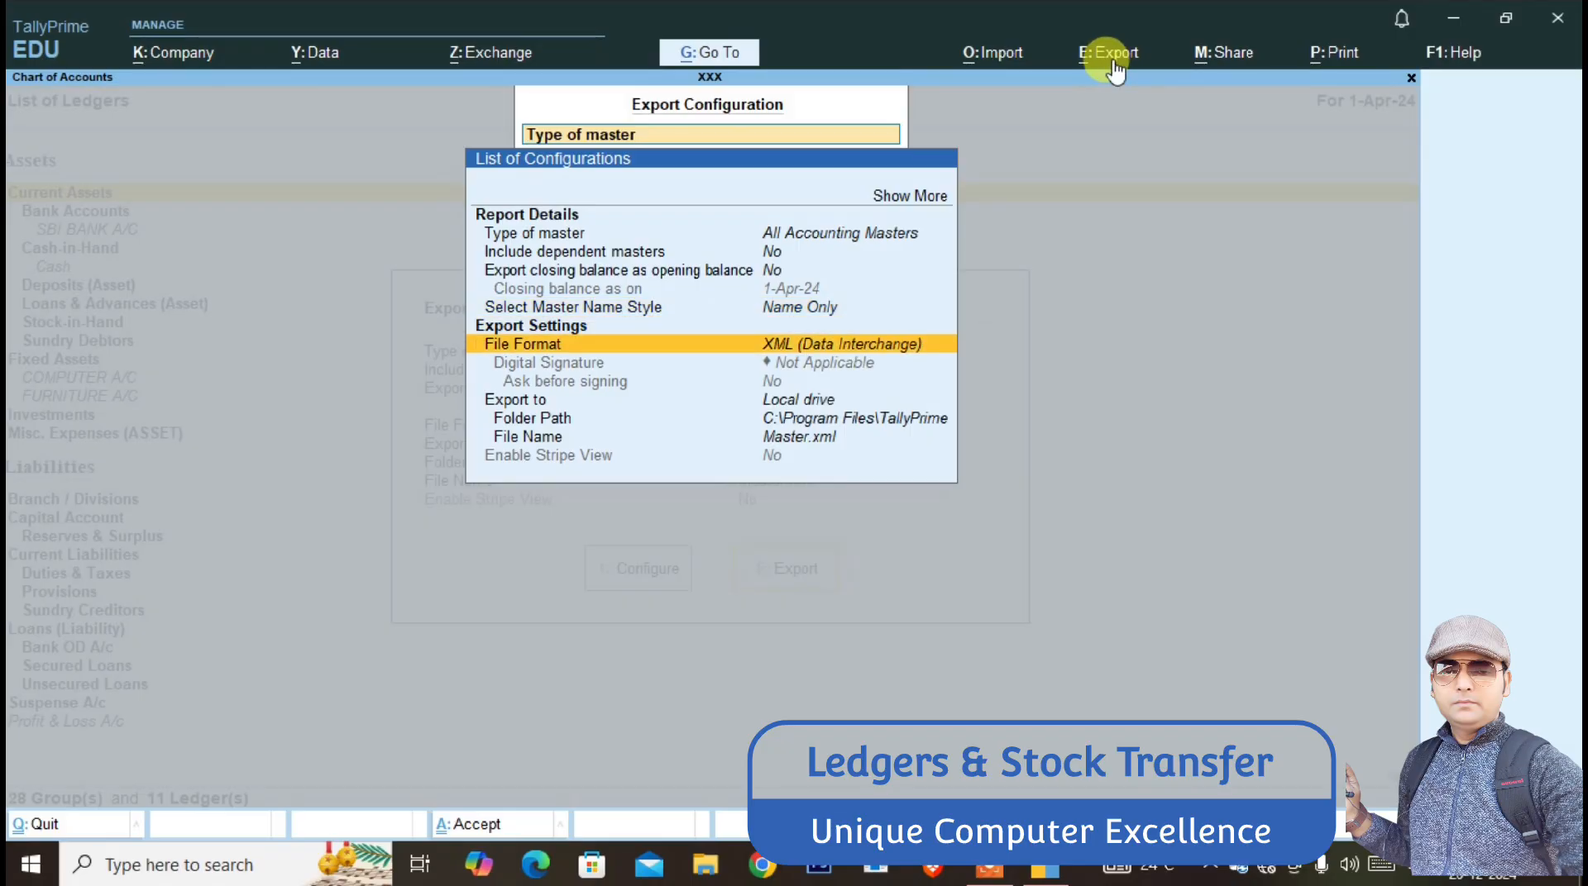
key(Return)
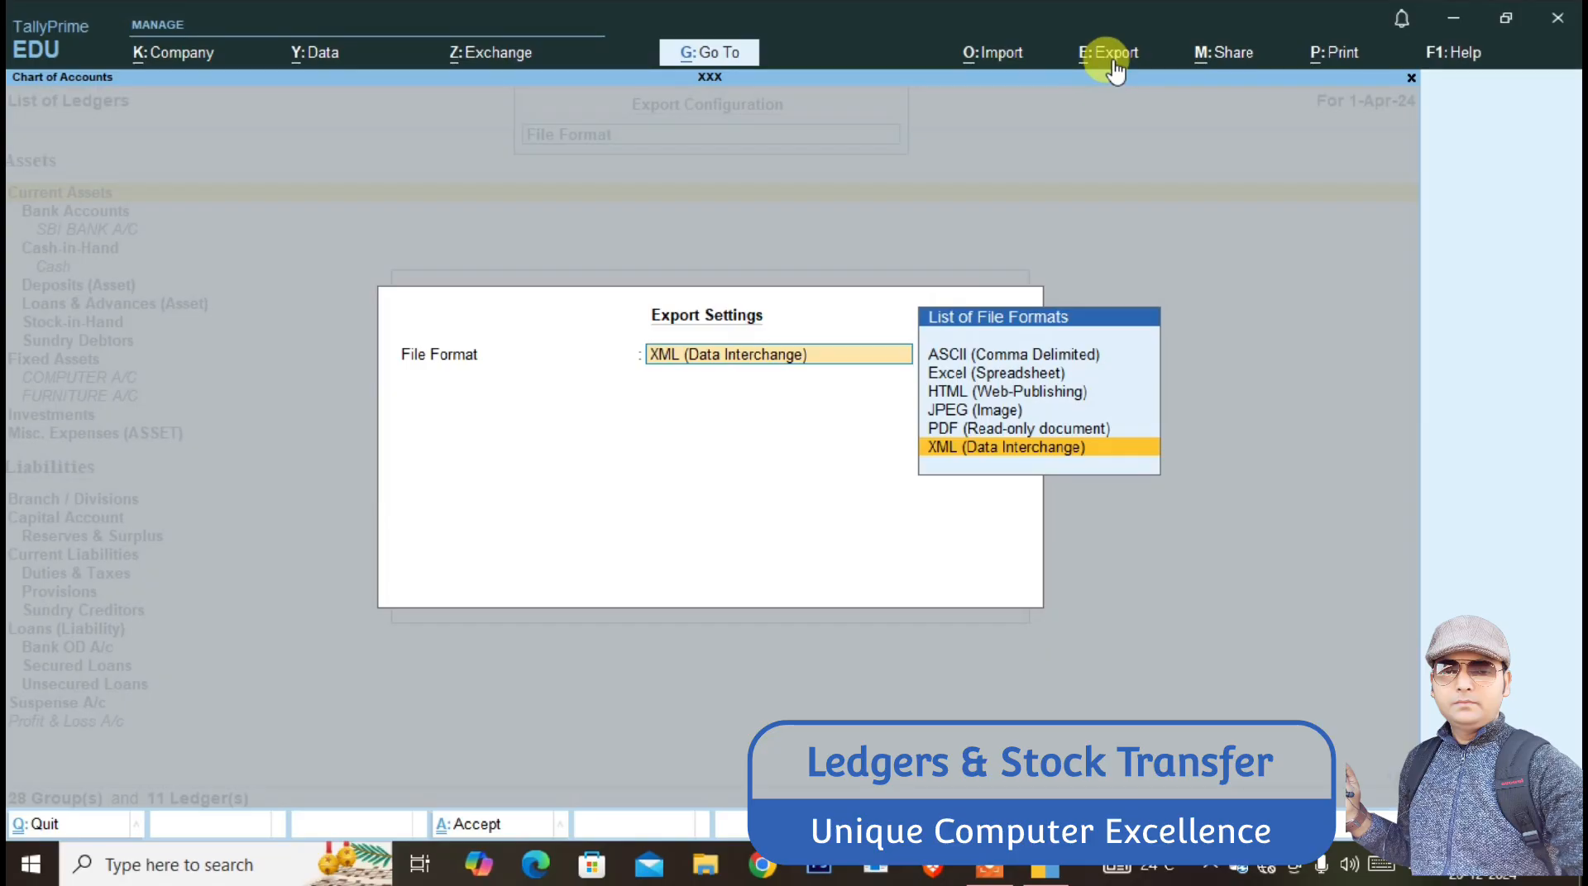
key(Return)
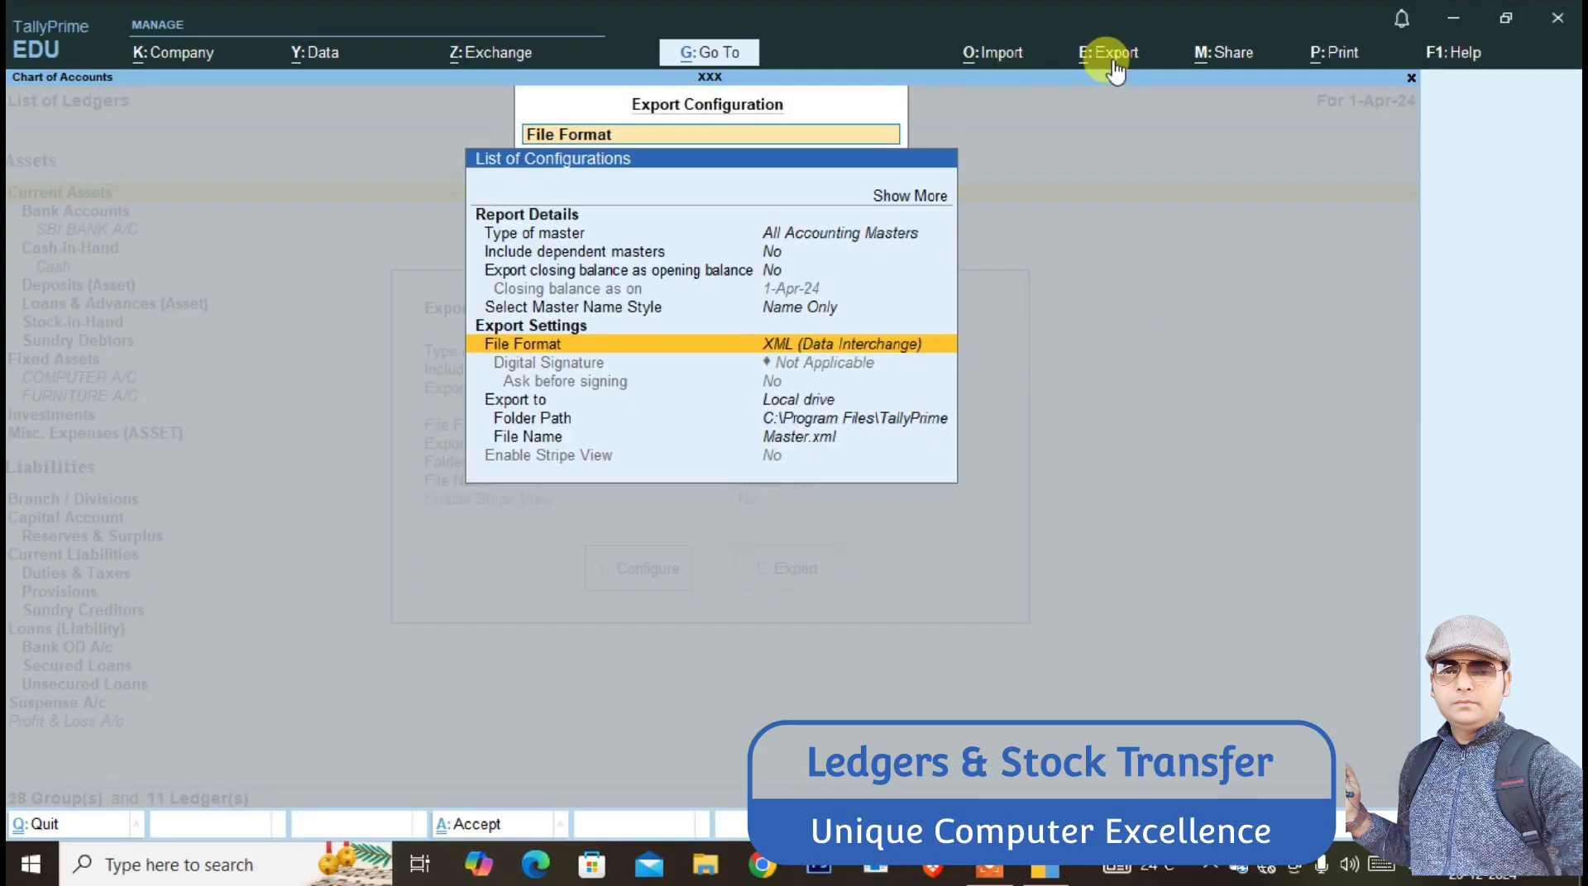
- Set the export file name to MASTER.XML and accept the export configuration
key(Down)
key(Down)
key(Down)
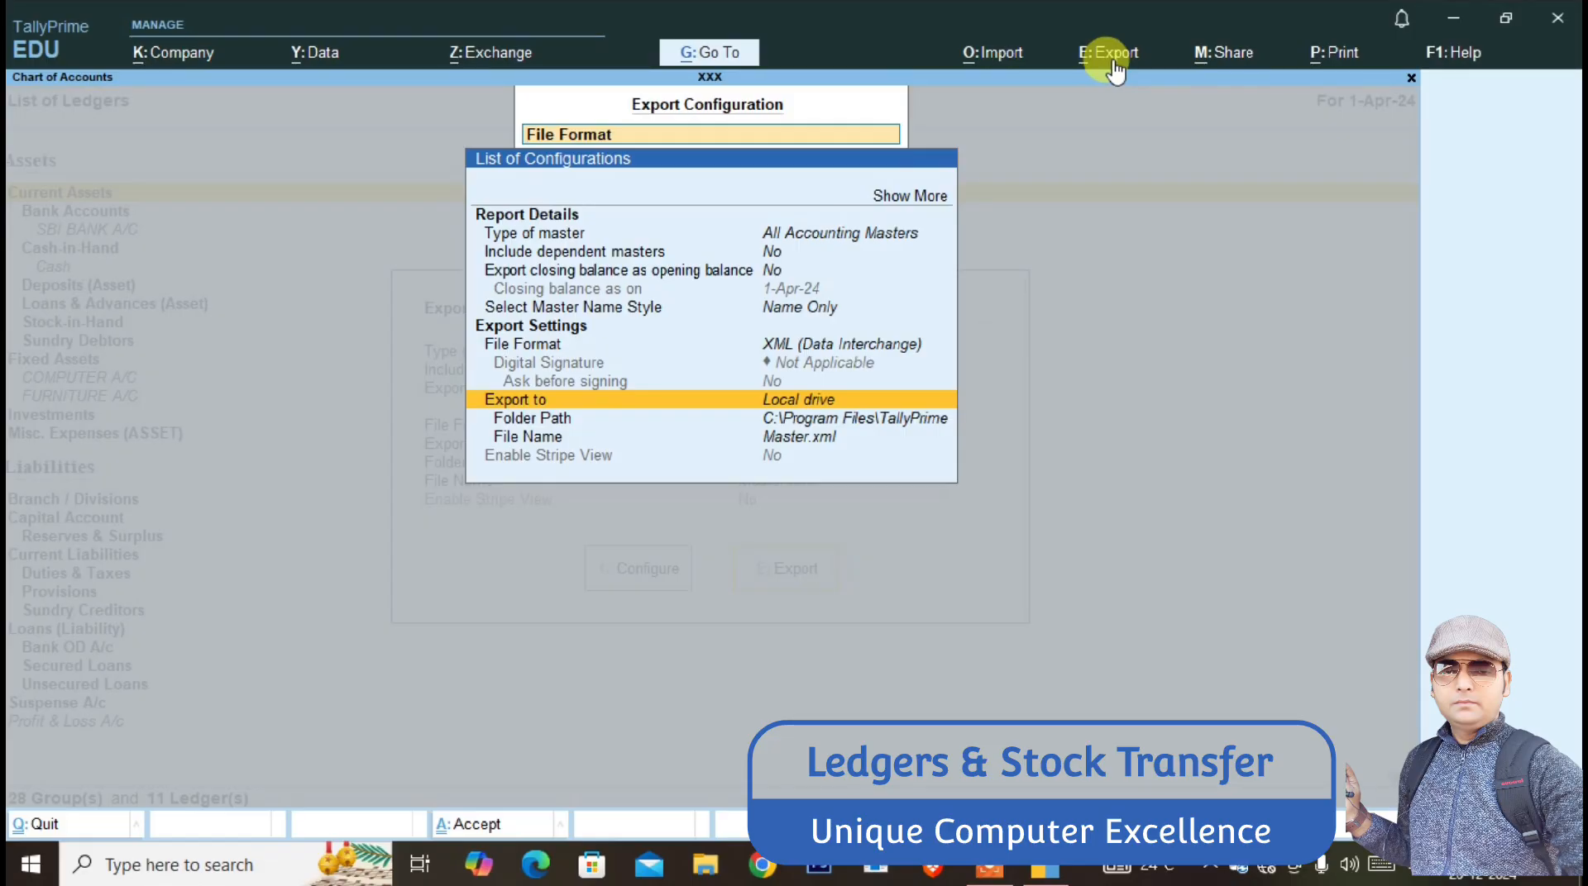
key(Down)
key(Down)
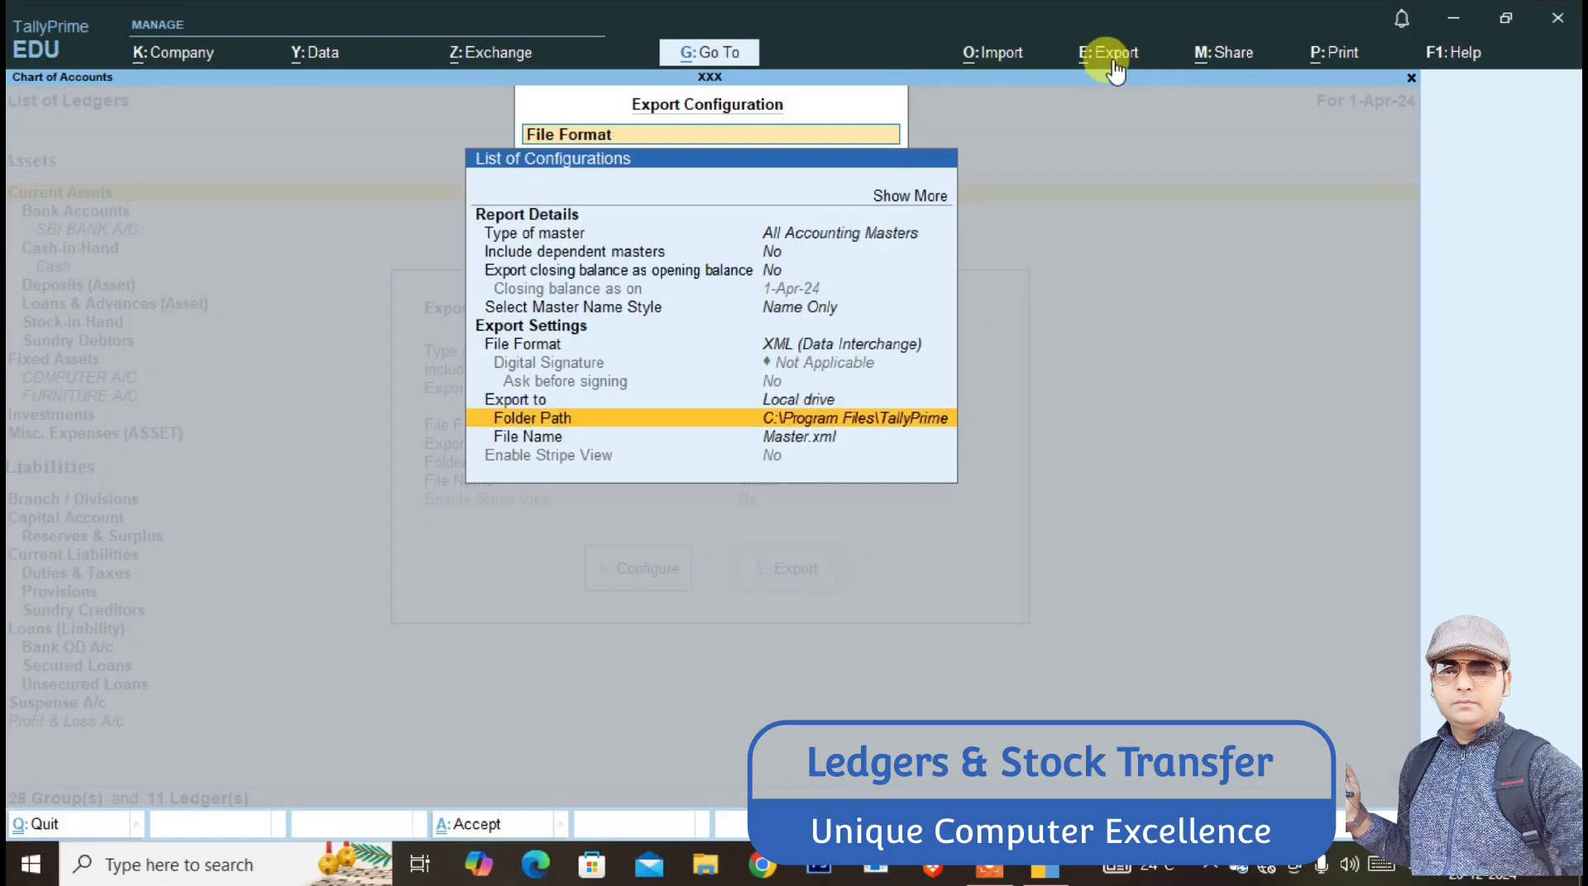
key(Return)
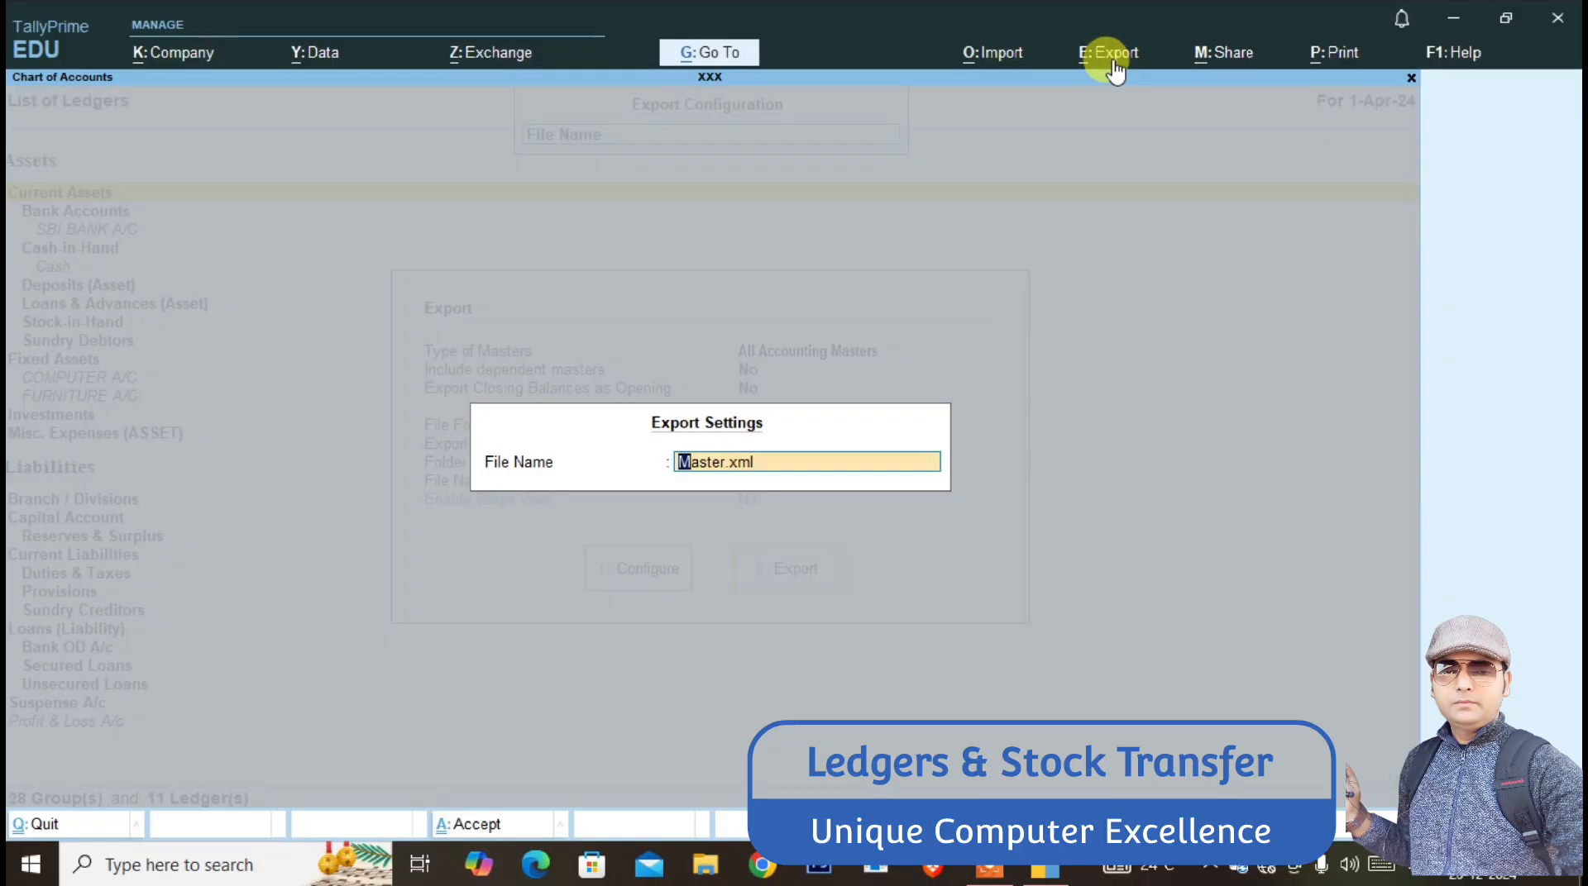
text(MASTER.X)
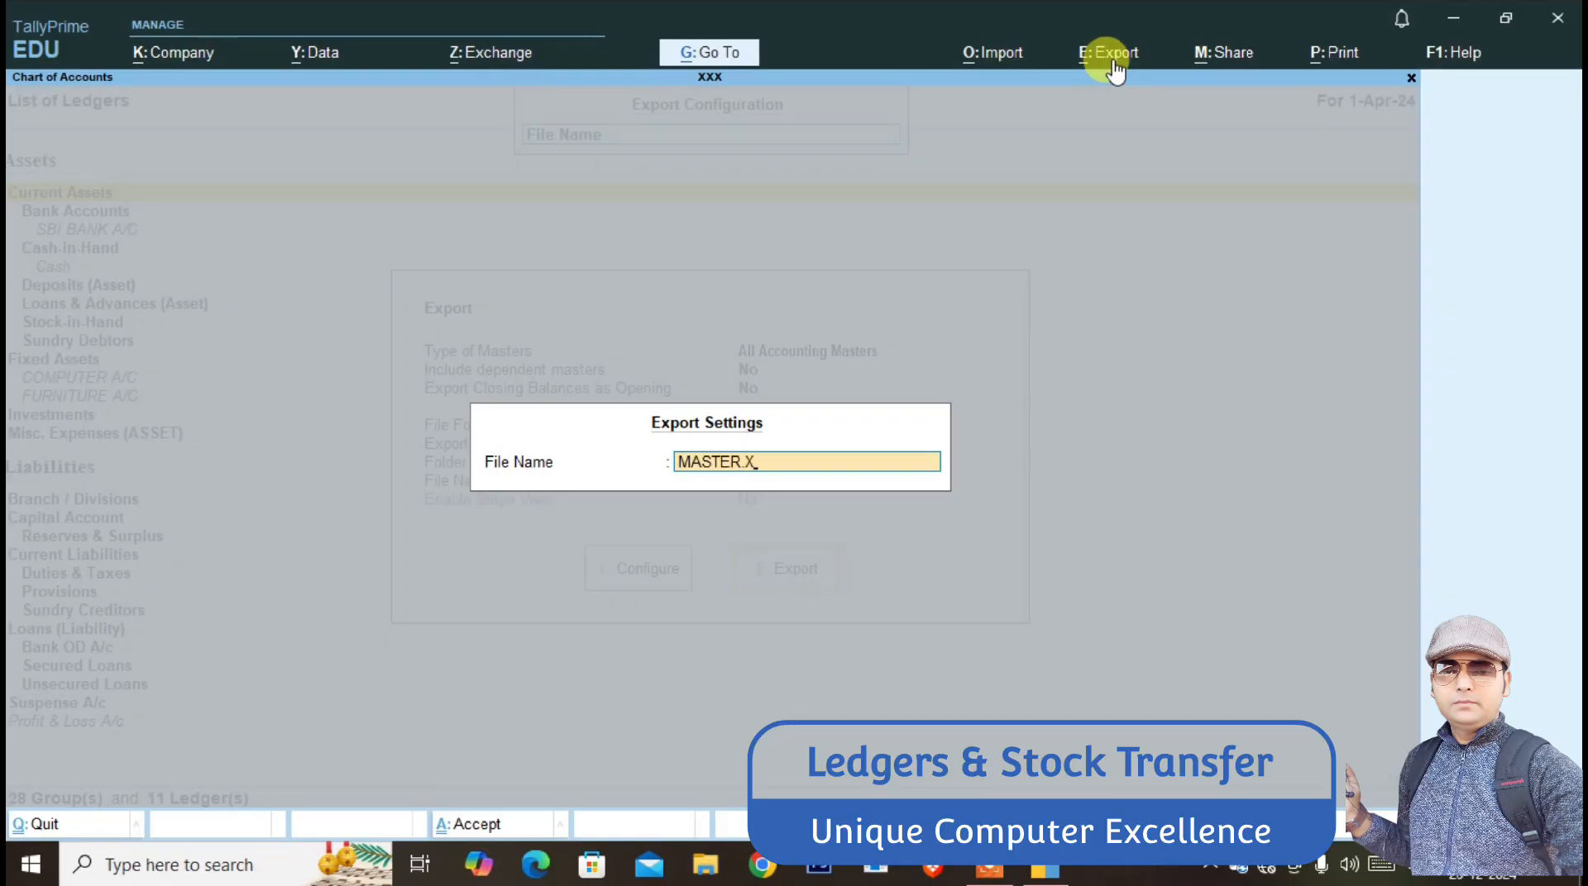
text(ML)
key(Return)
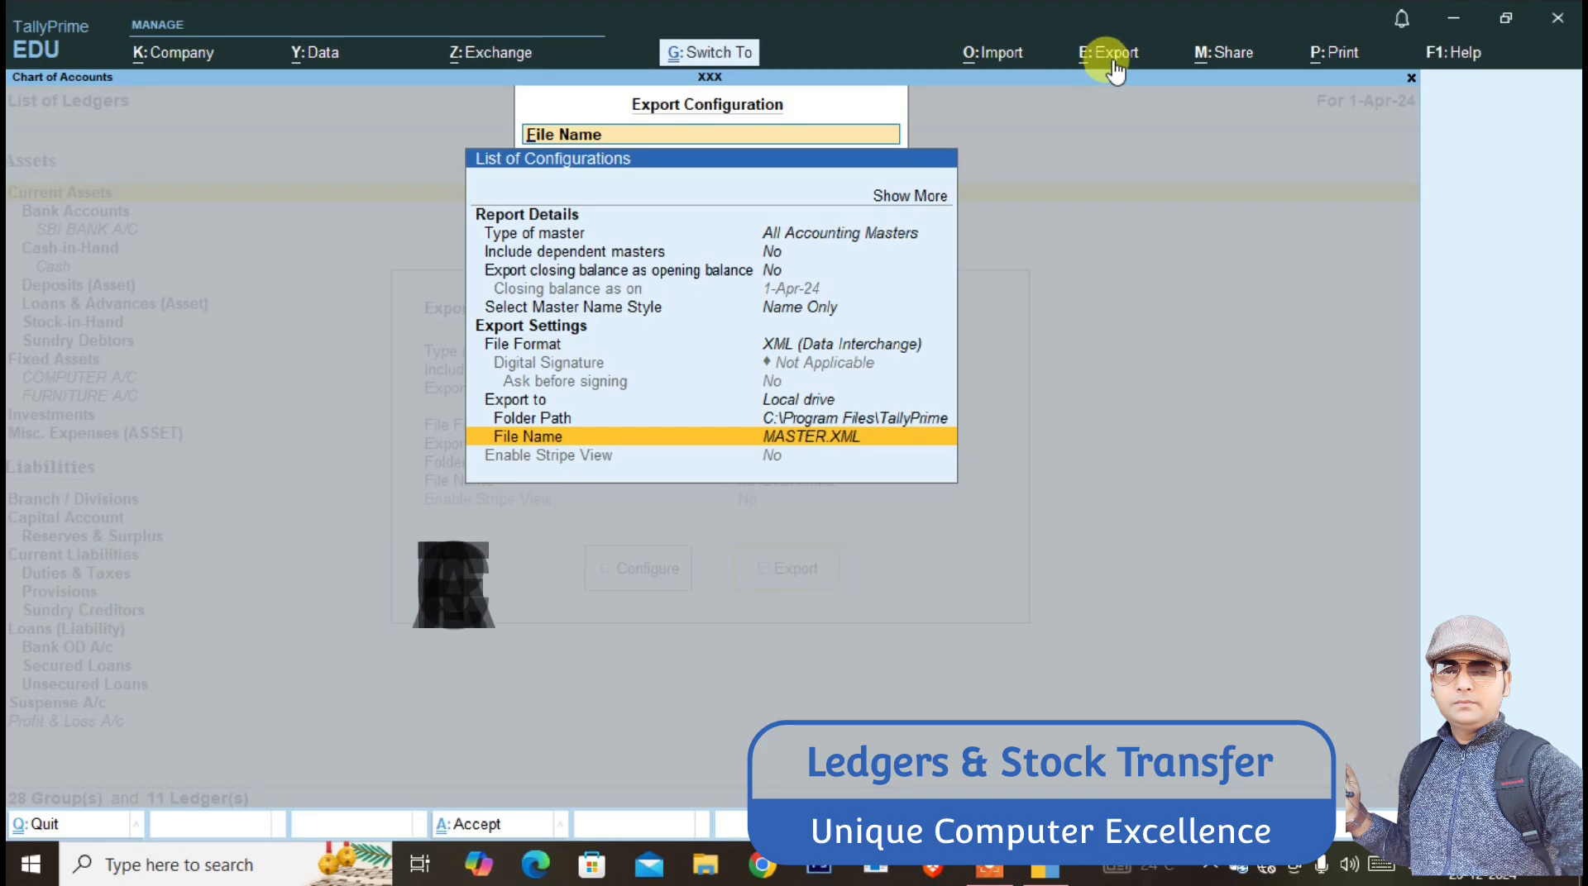
key(ctrl+a)
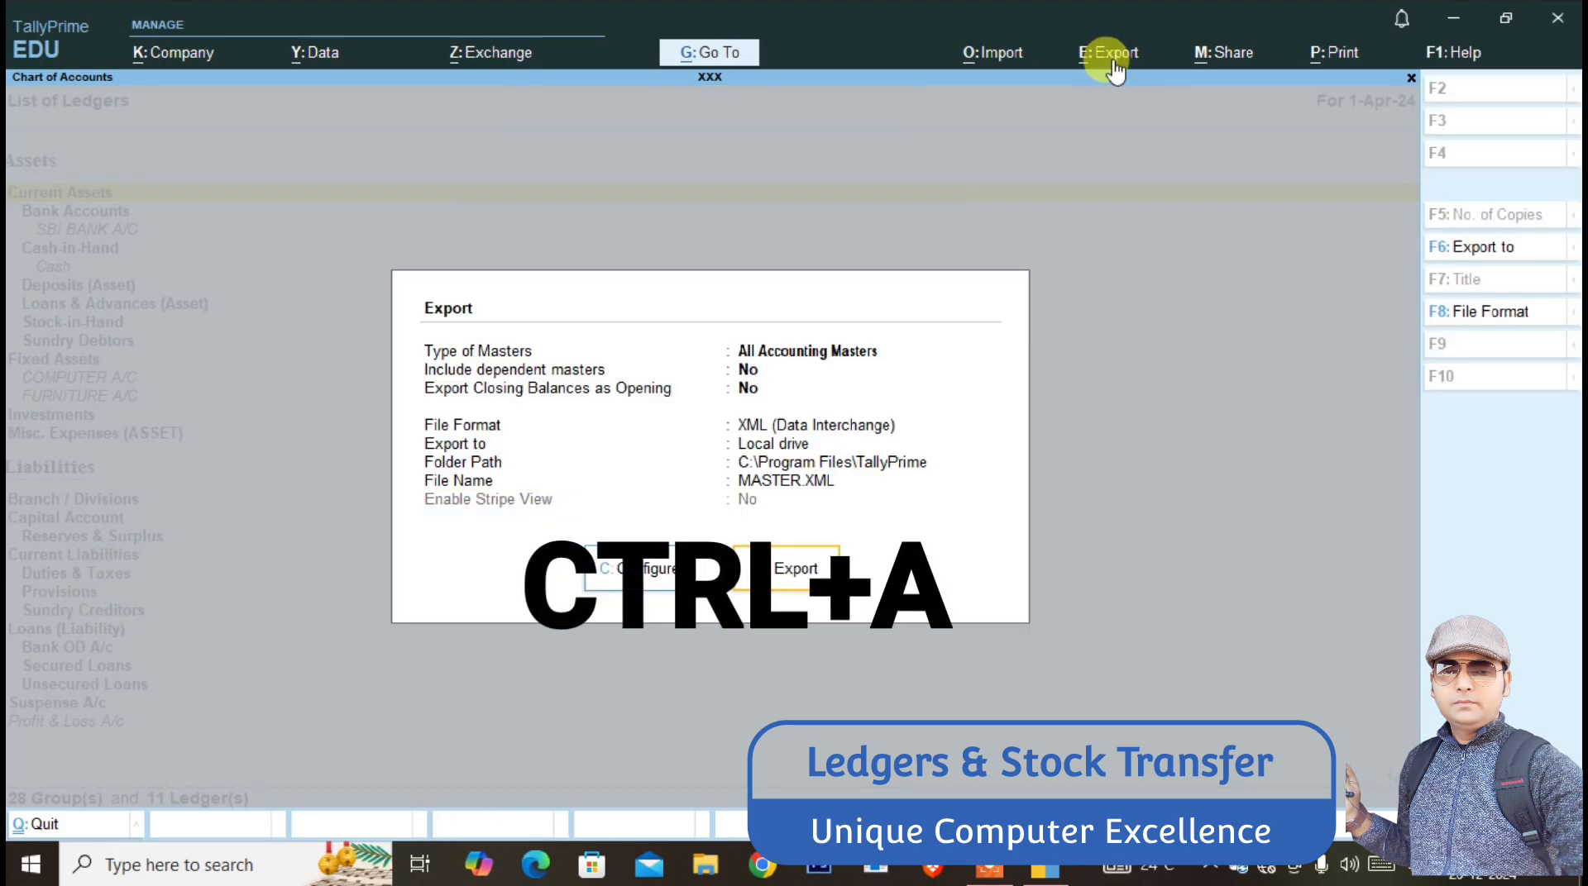
- Export the accounting masters, close the destination folder window, and return to the Gateway of Tally
click(1113, 63)
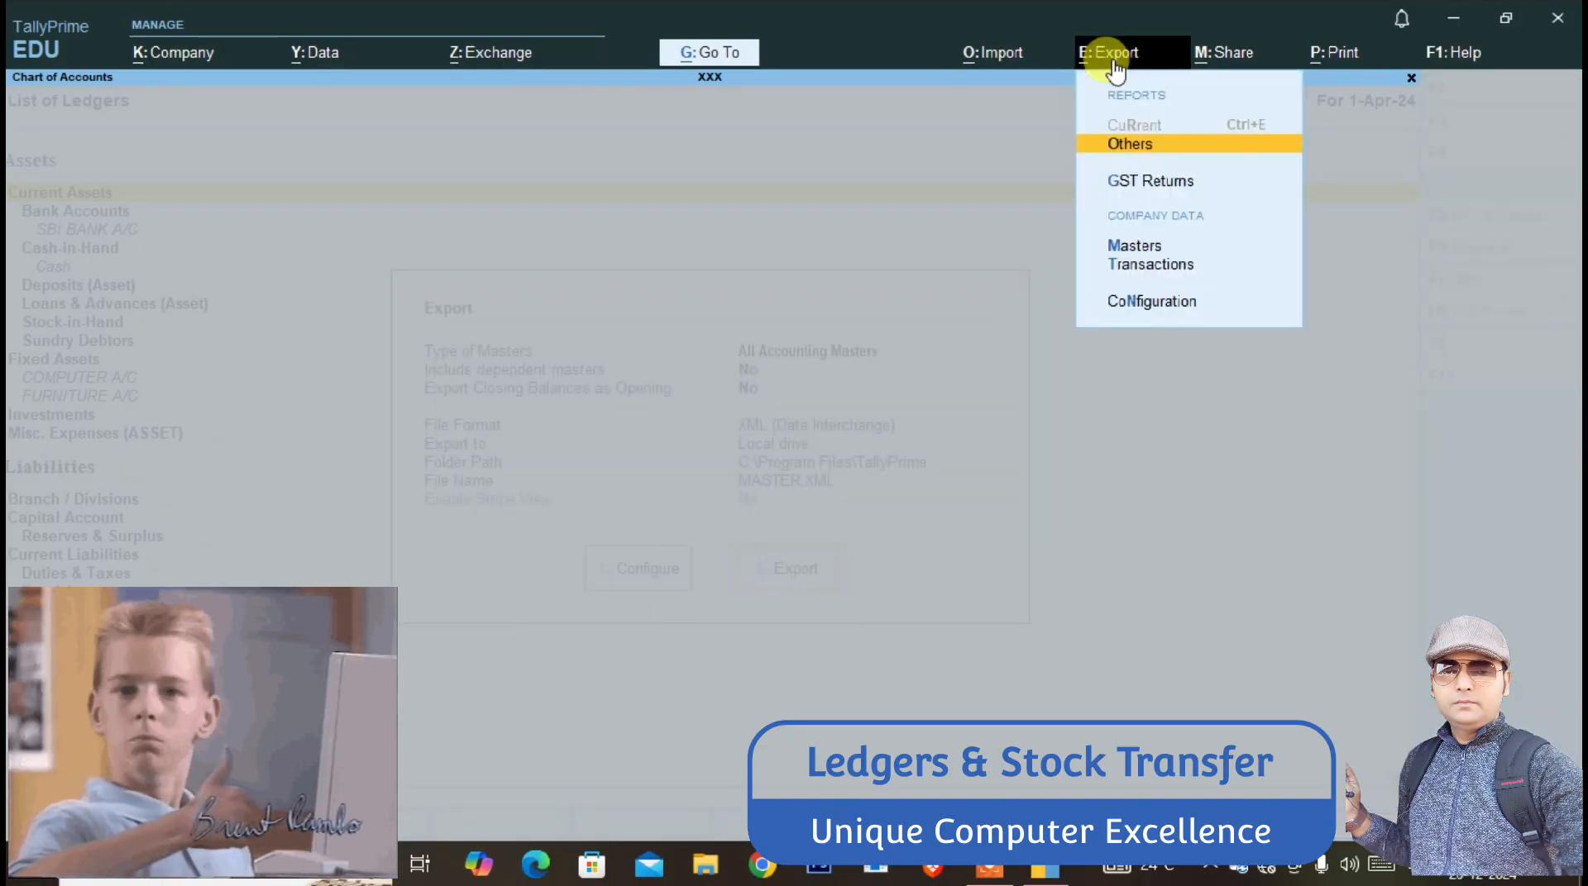
click(1114, 63)
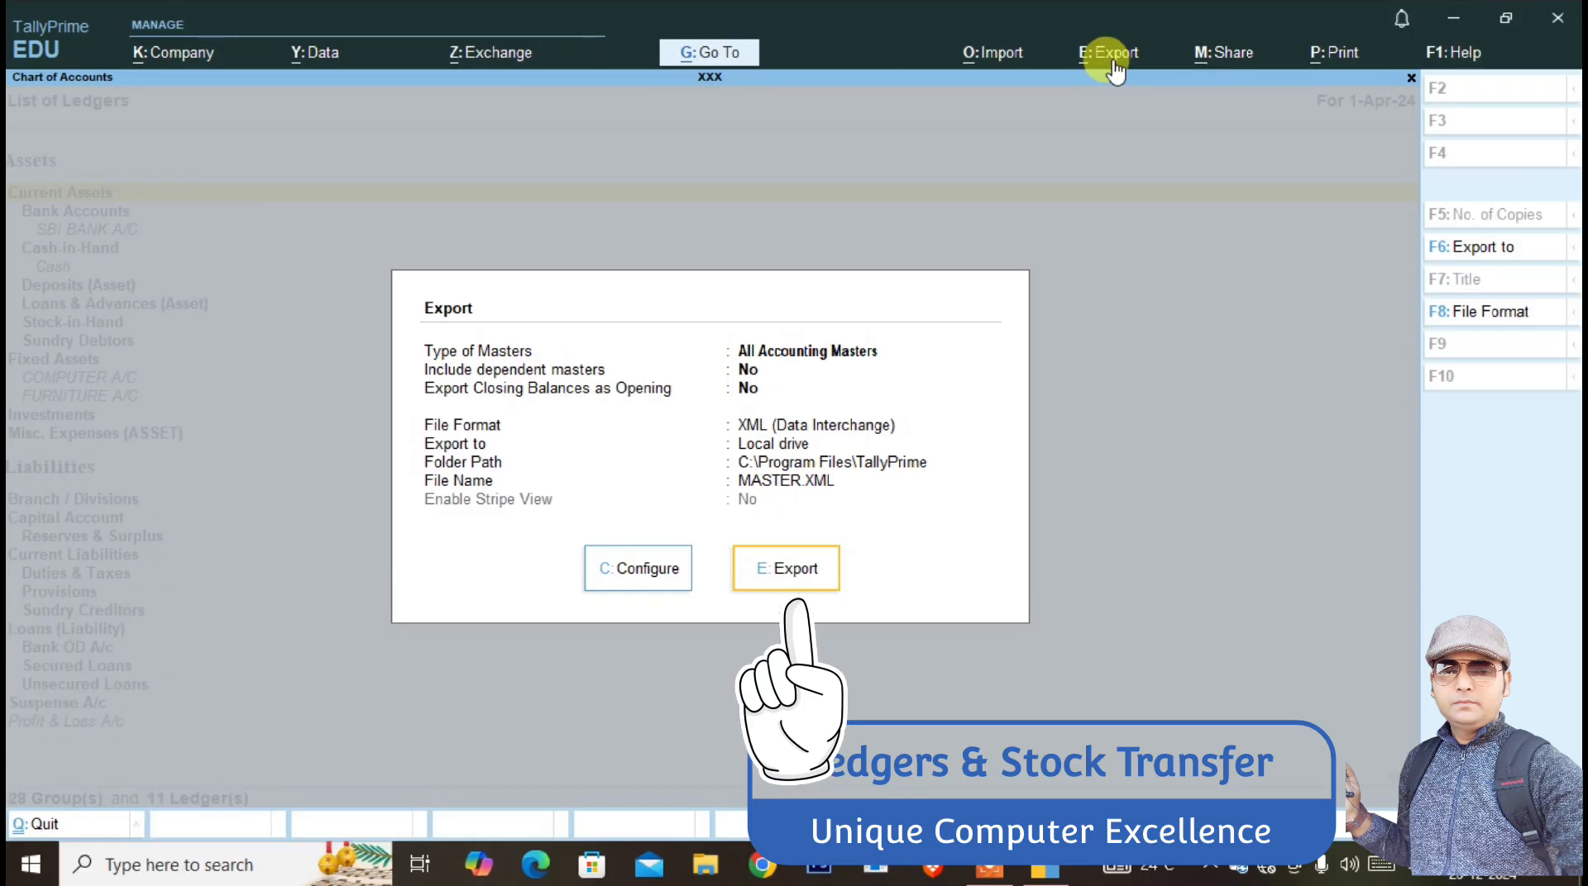
click(785, 571)
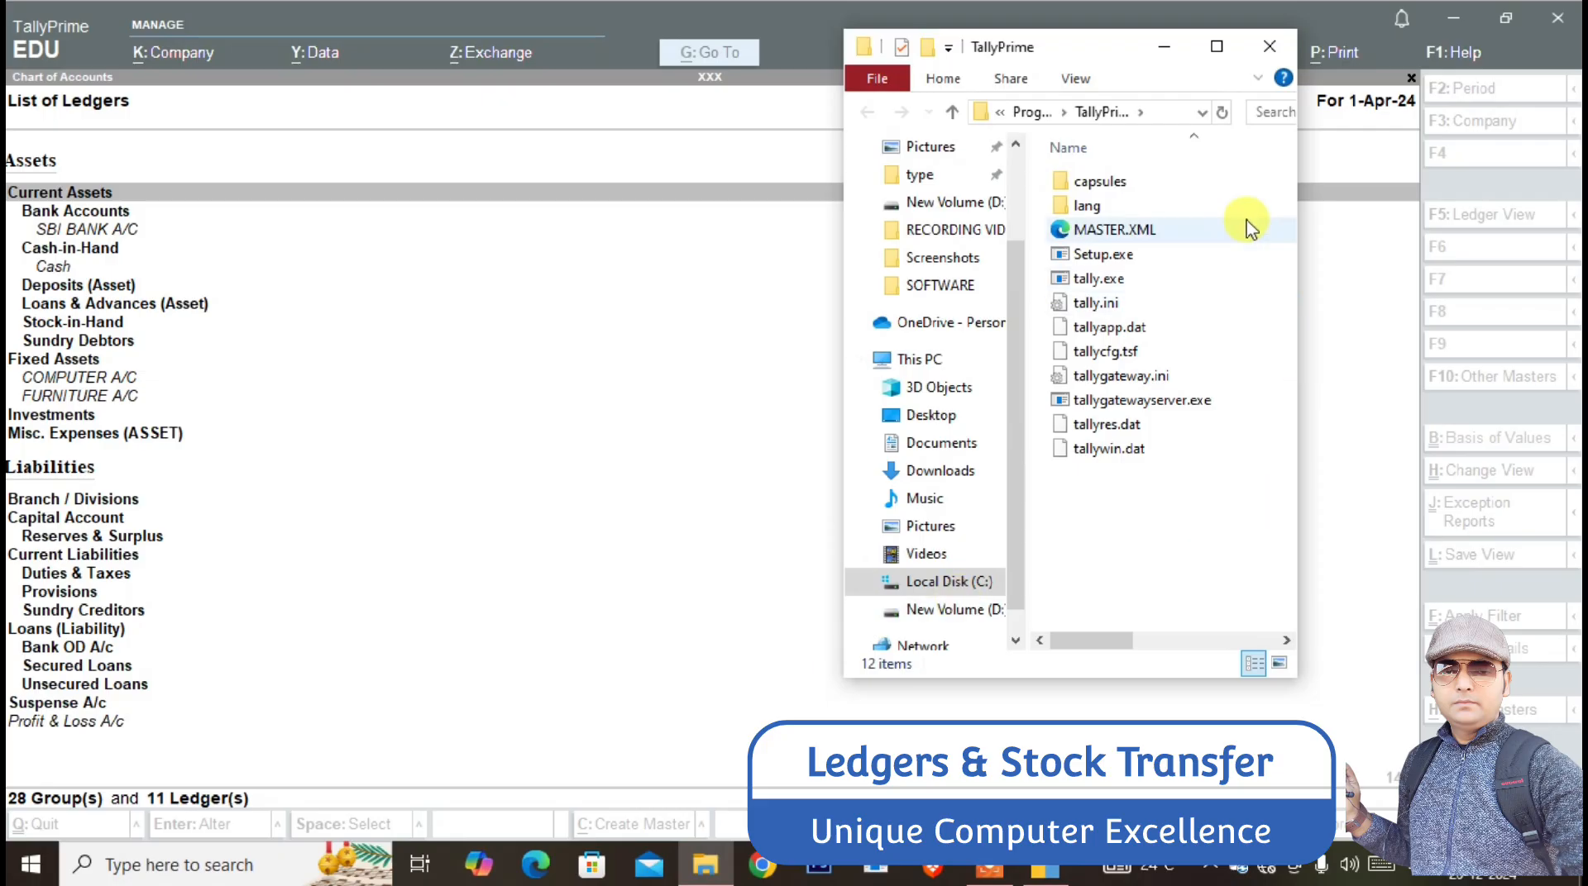
click(1269, 47)
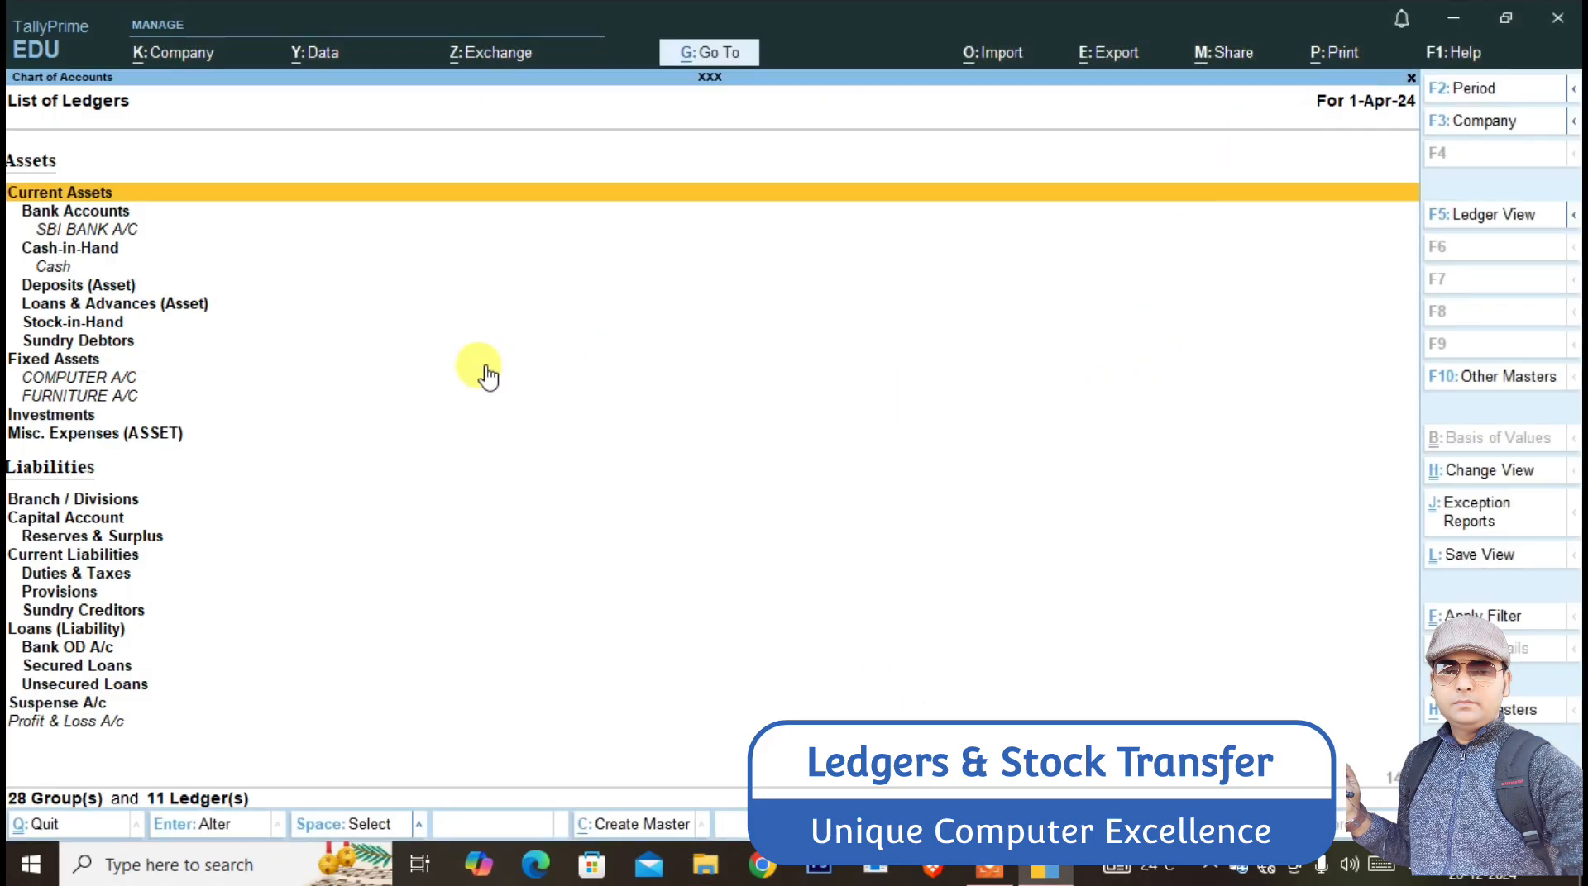
key(Escape)
key(Escape)
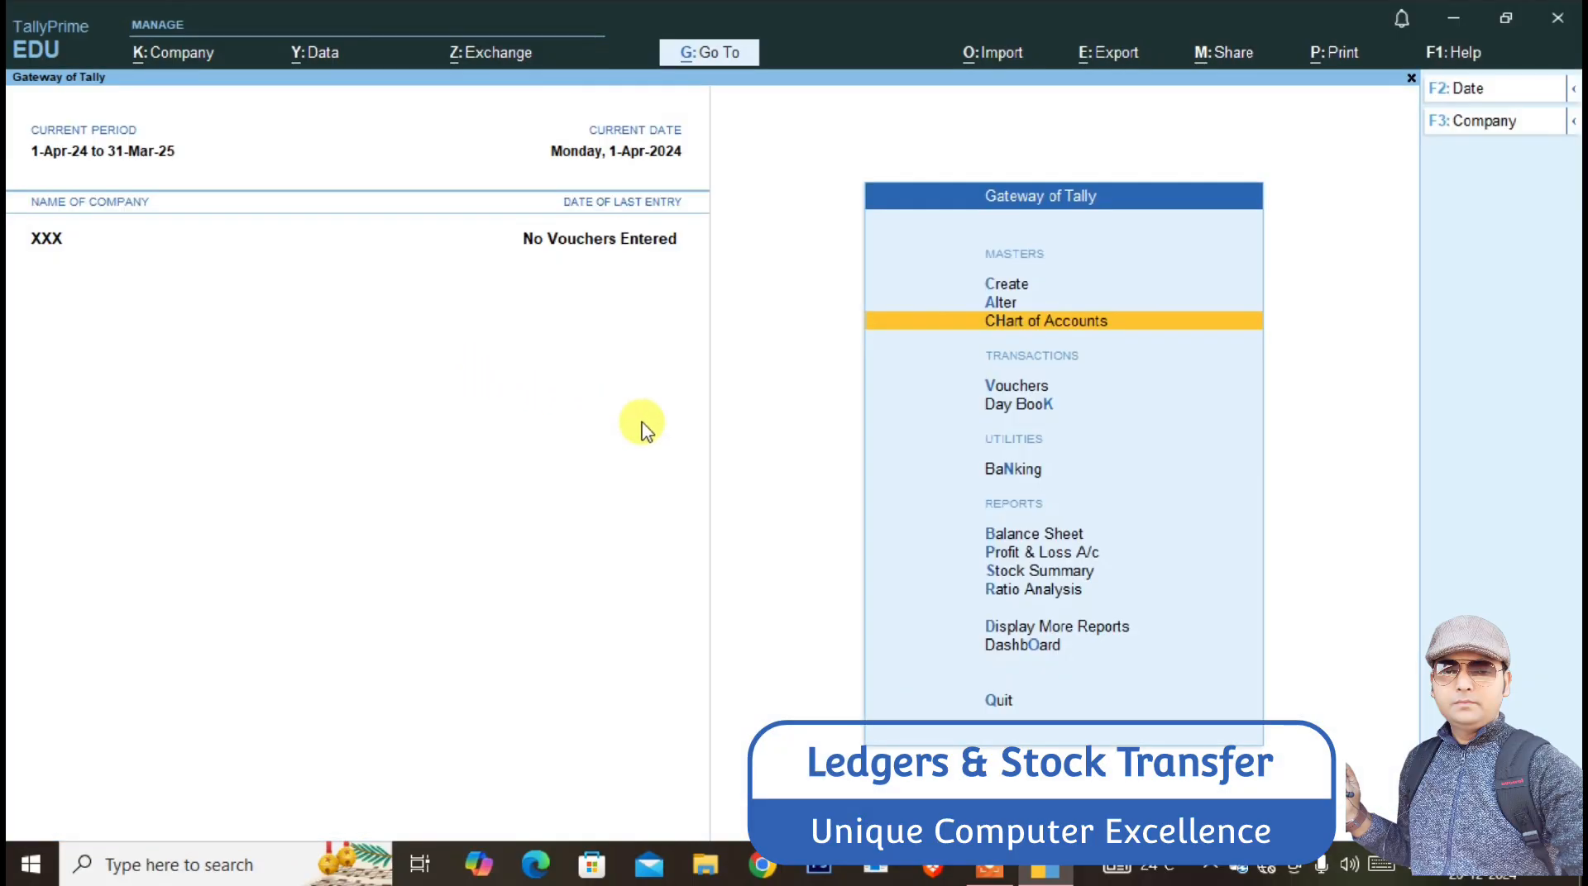
- Start creating a new company with the company name YYY
click(1500, 123)
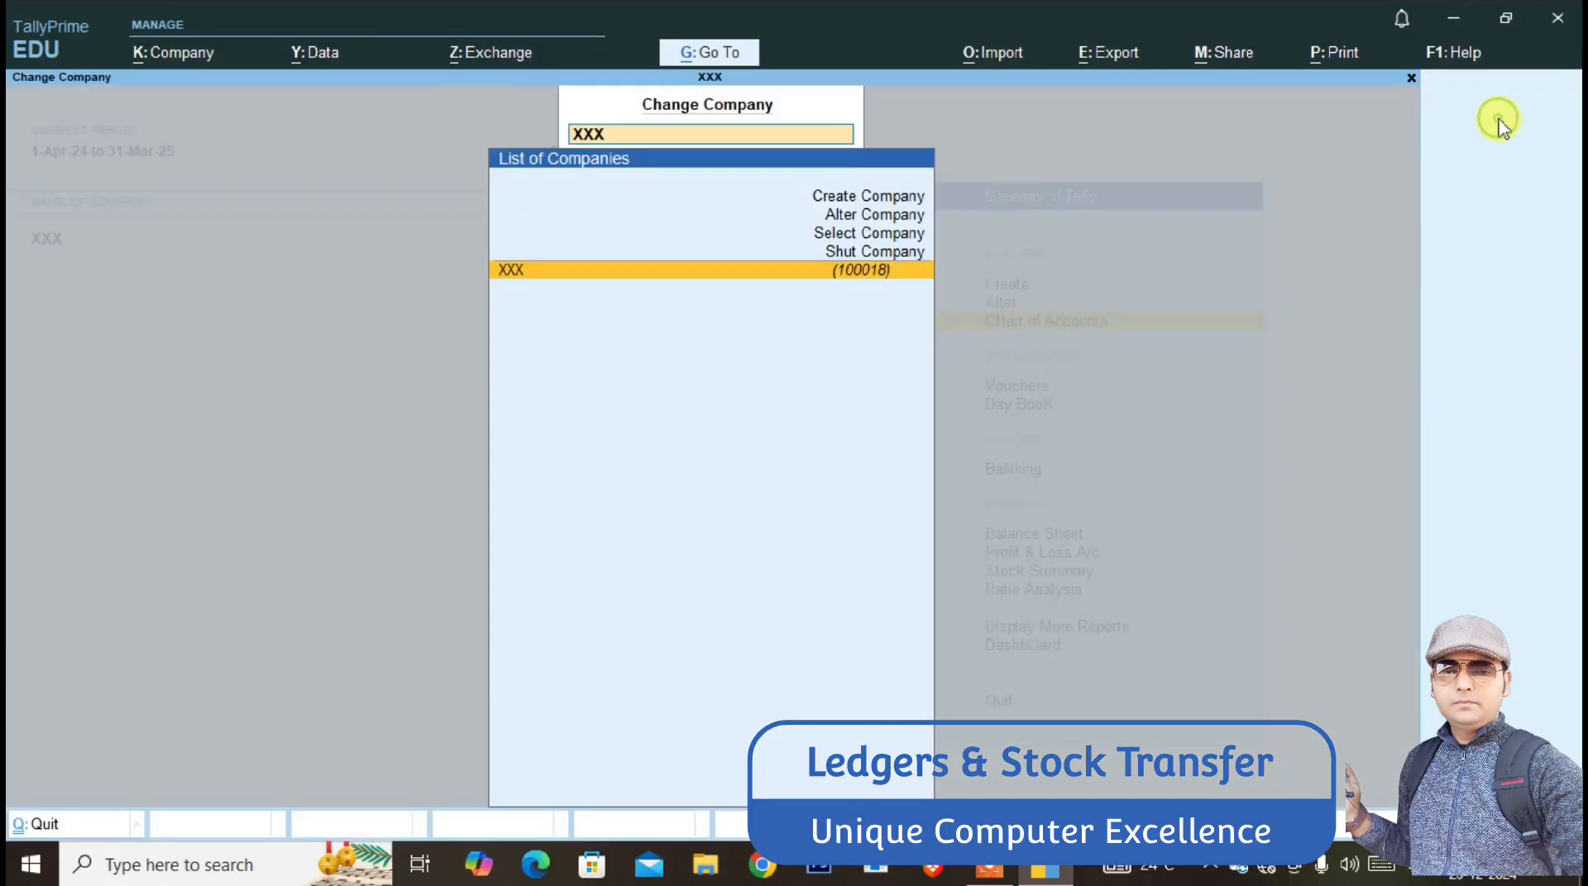
key(Up)
key(Up)
key(Up)
key(Up)
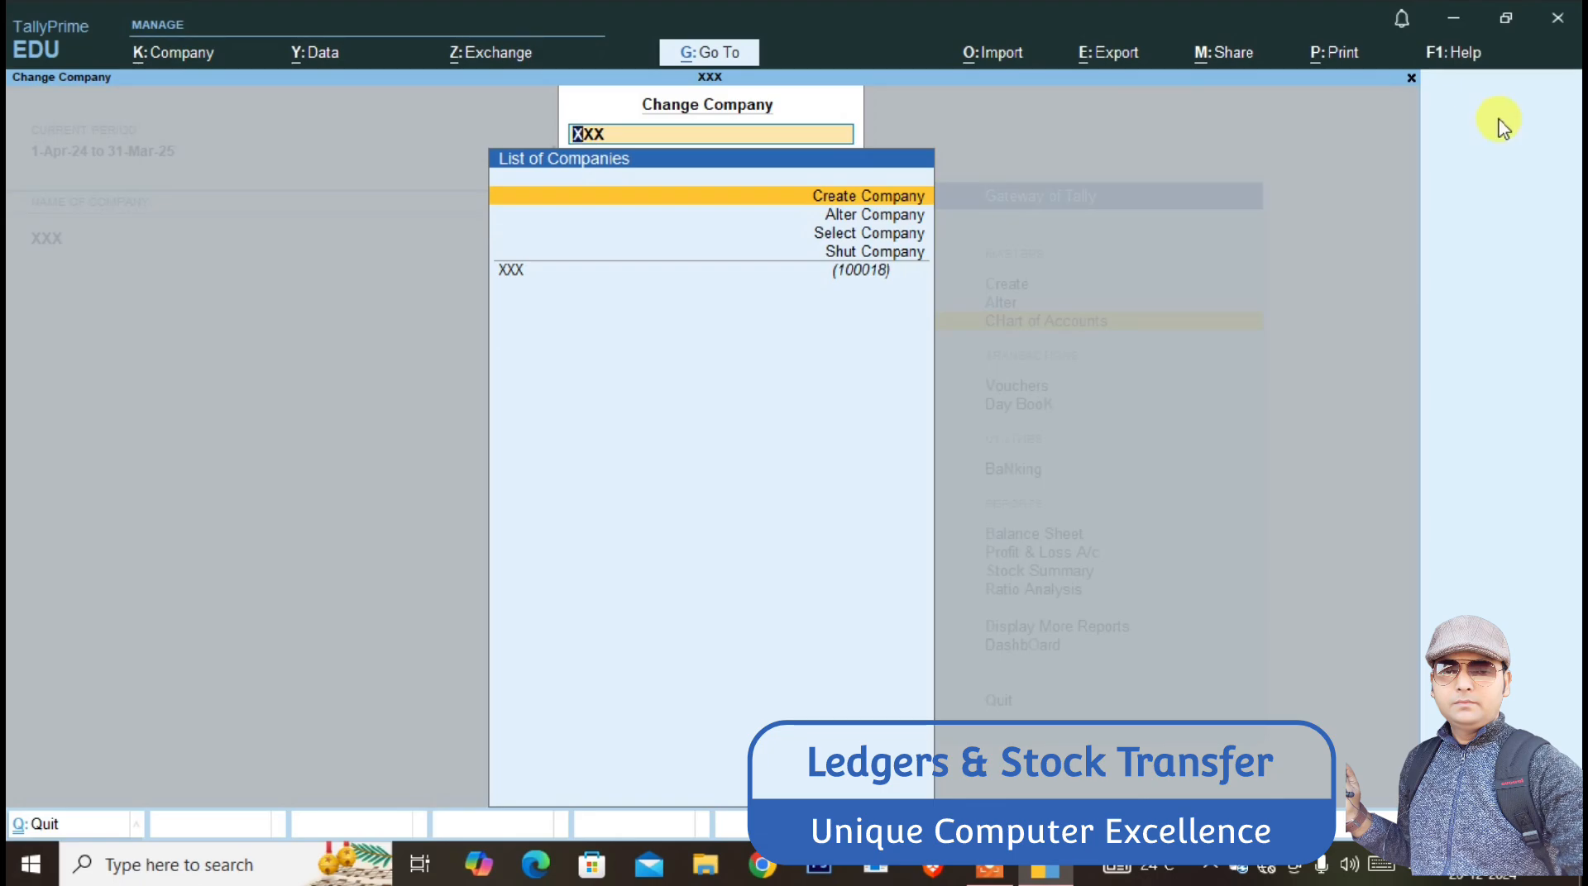
key(Return)
text(YY)
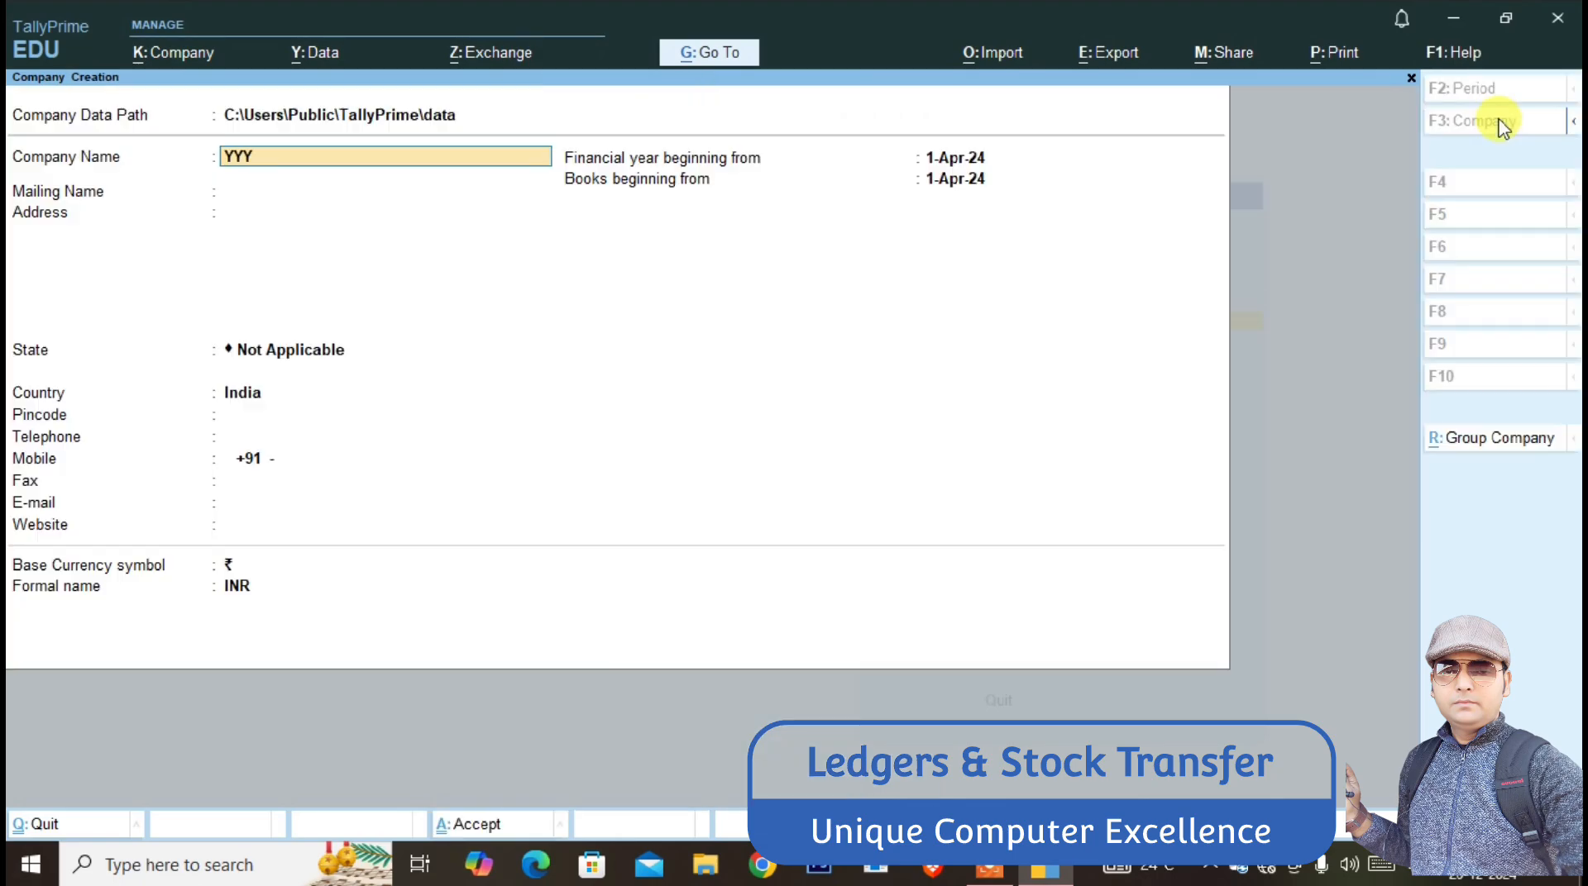
text(Y)
- Set the new company's state to West Bengal and save the company
key(Return)
key(Return)
key(Return)
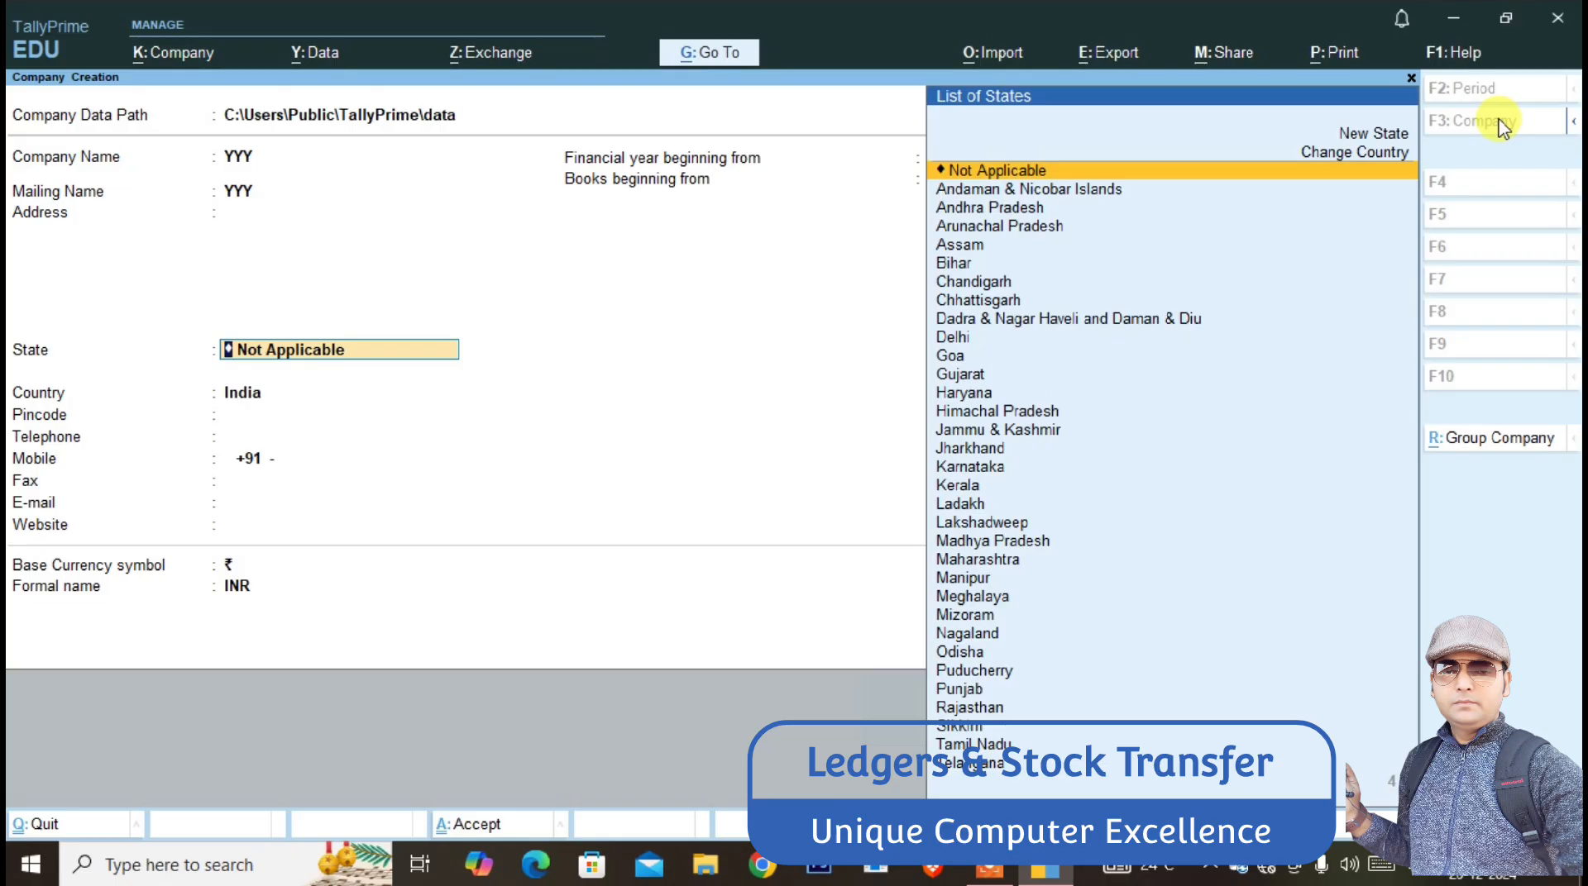
text(w)
key(Return)
key(ctrl)
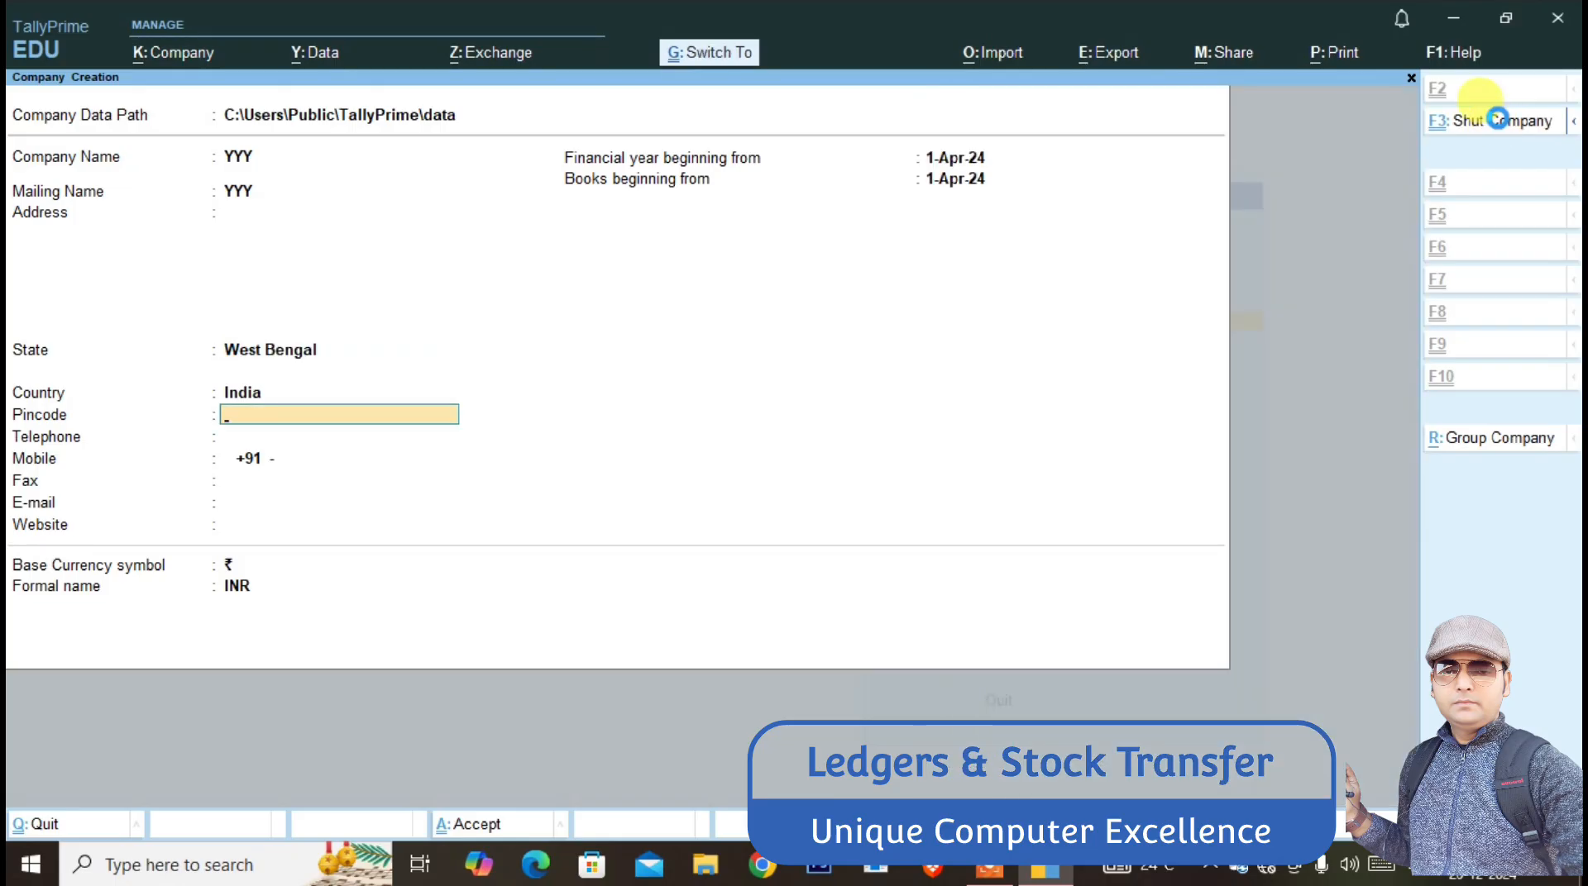
key(ctrl+a)
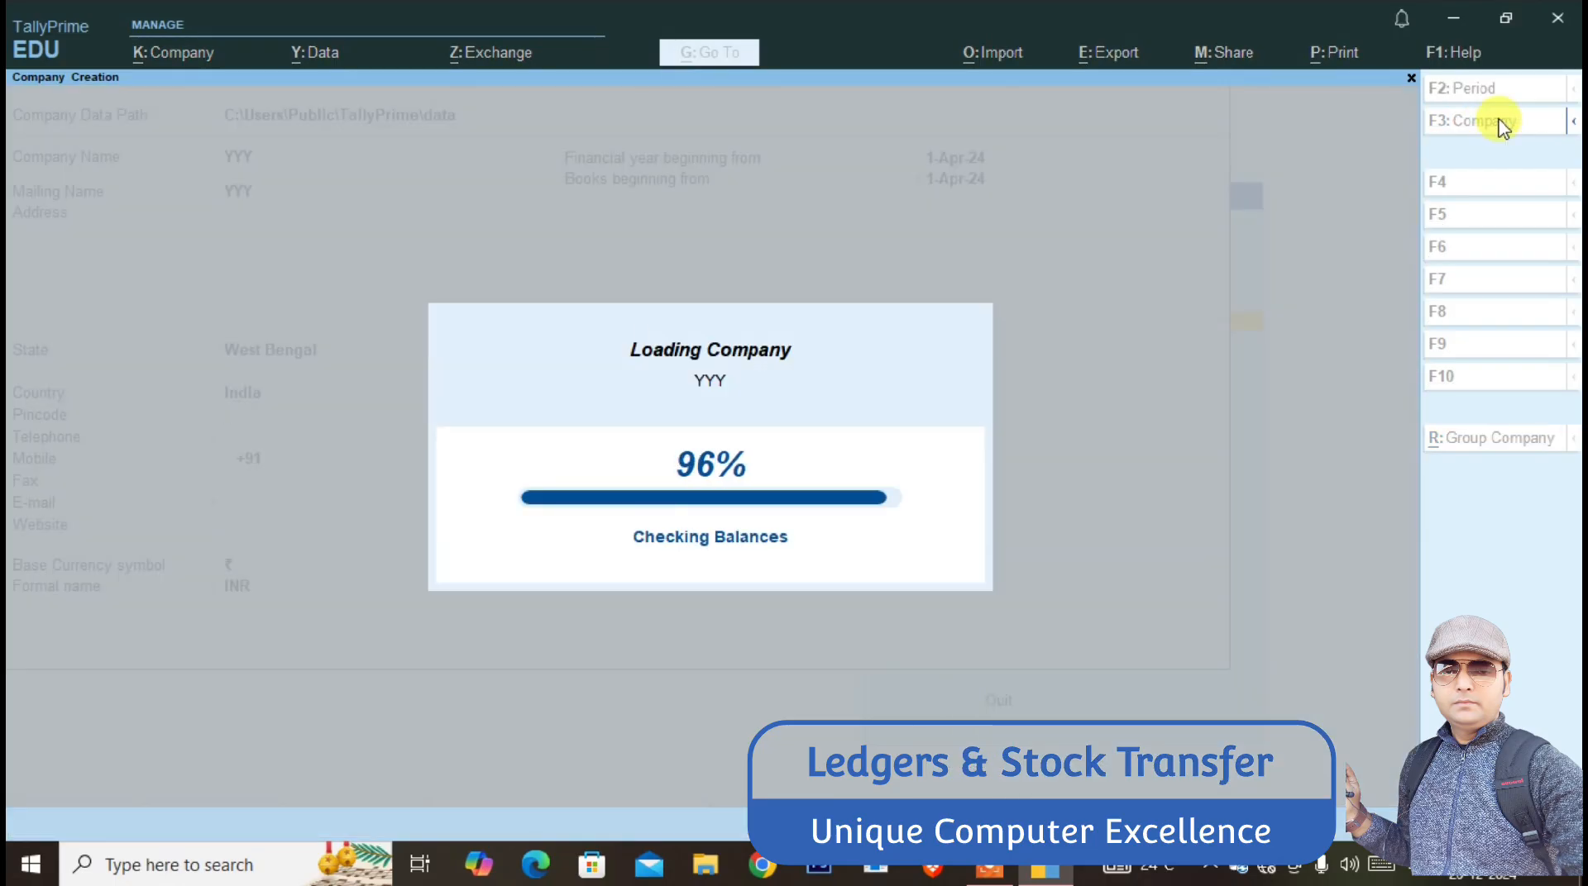
key(ctrl+a)
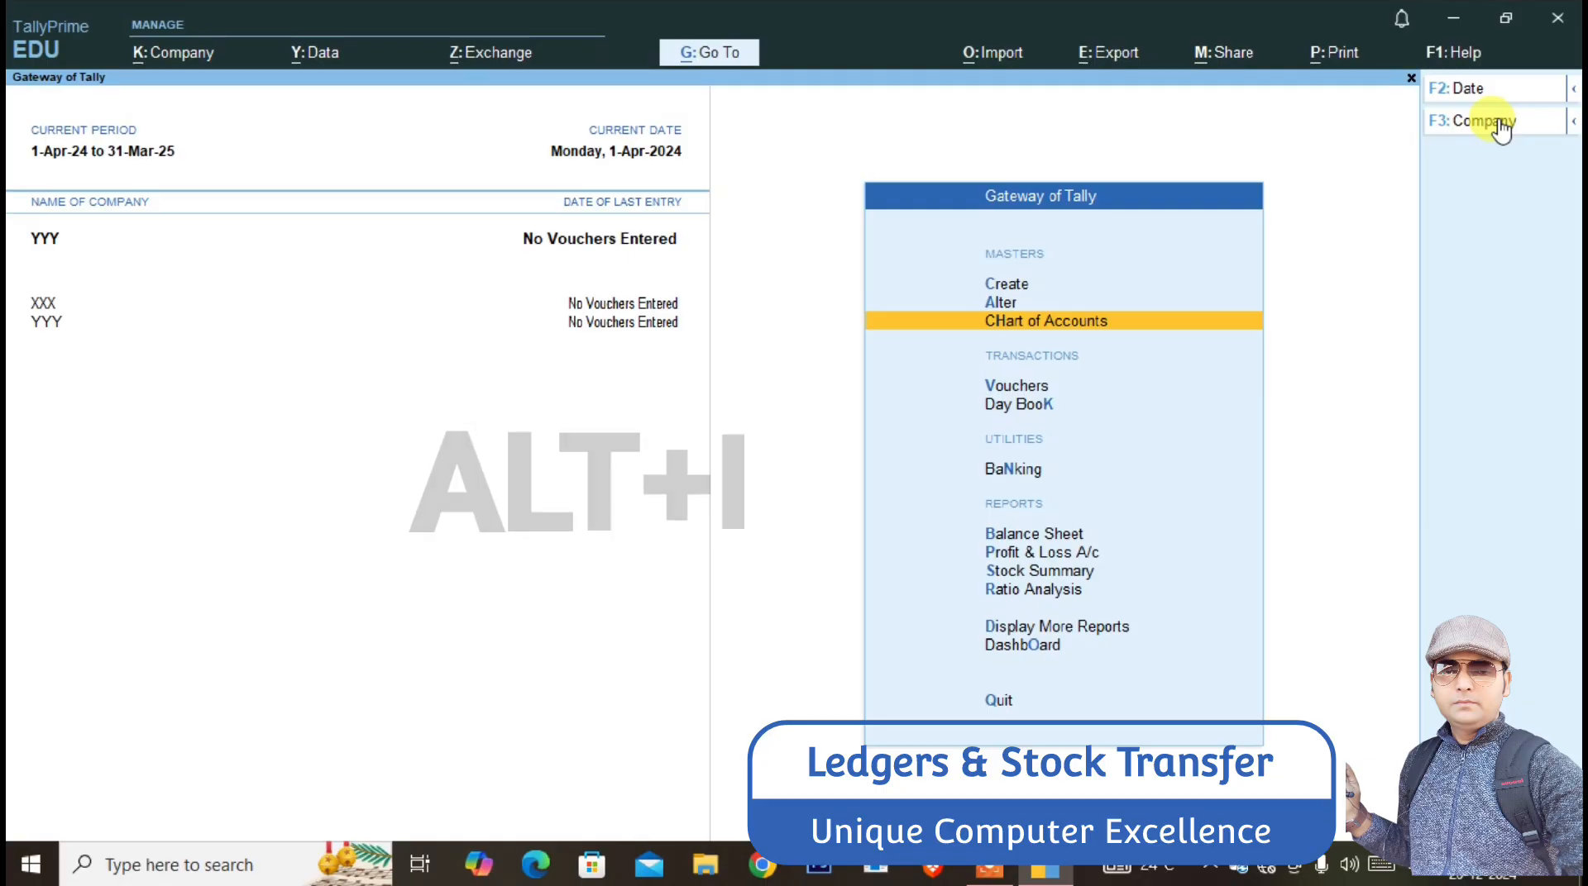
- Start importing masters into company YYY with XML (Data Interchange) as the file format
click(1002, 55)
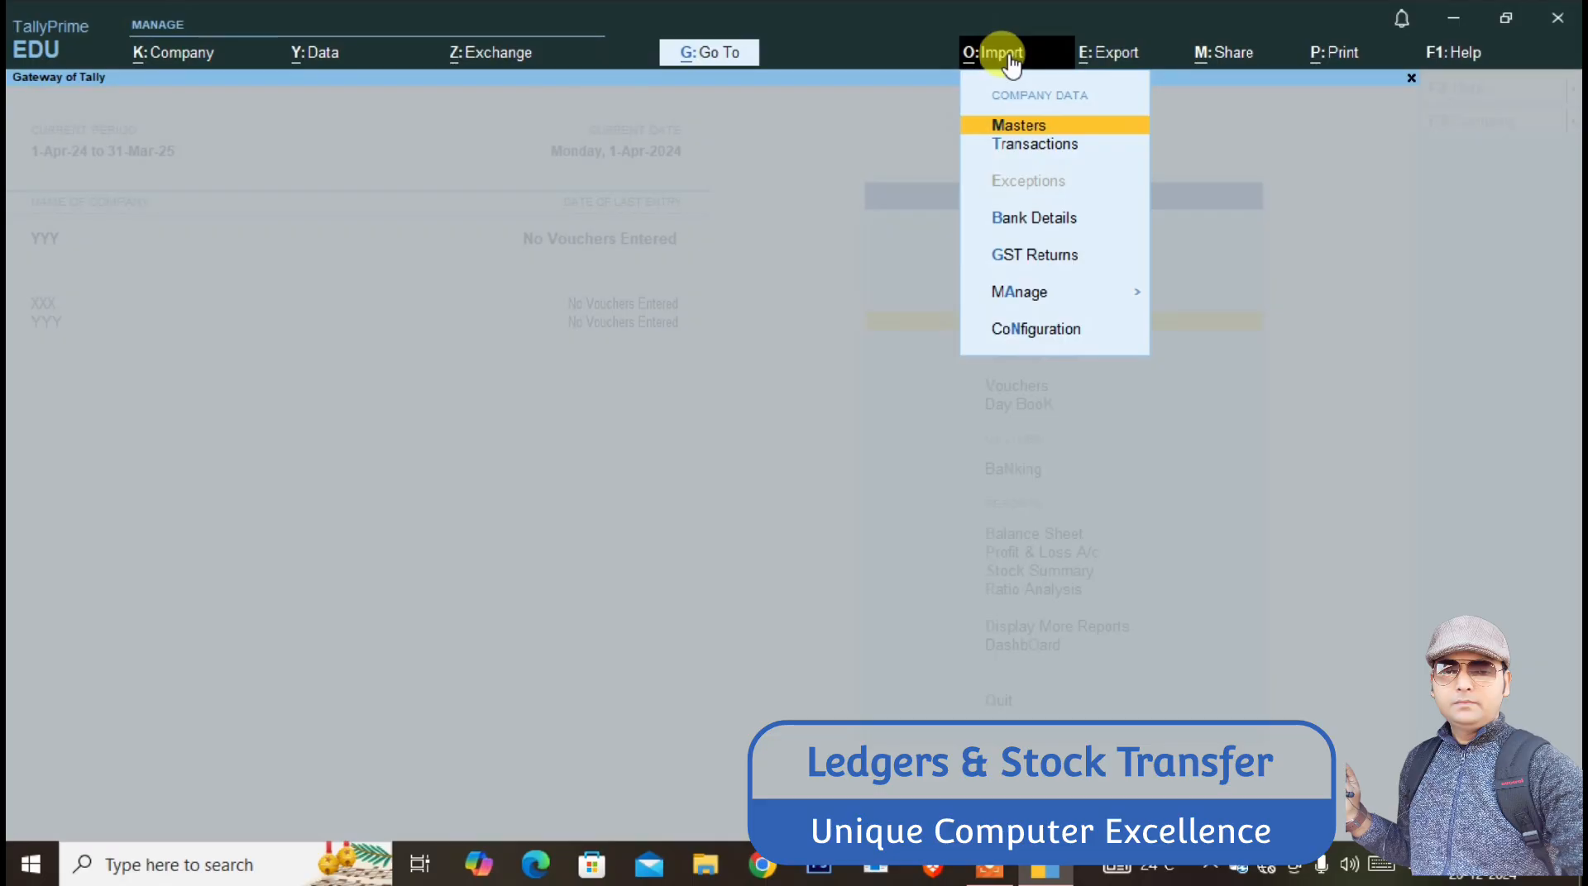
key(Return)
key(Down)
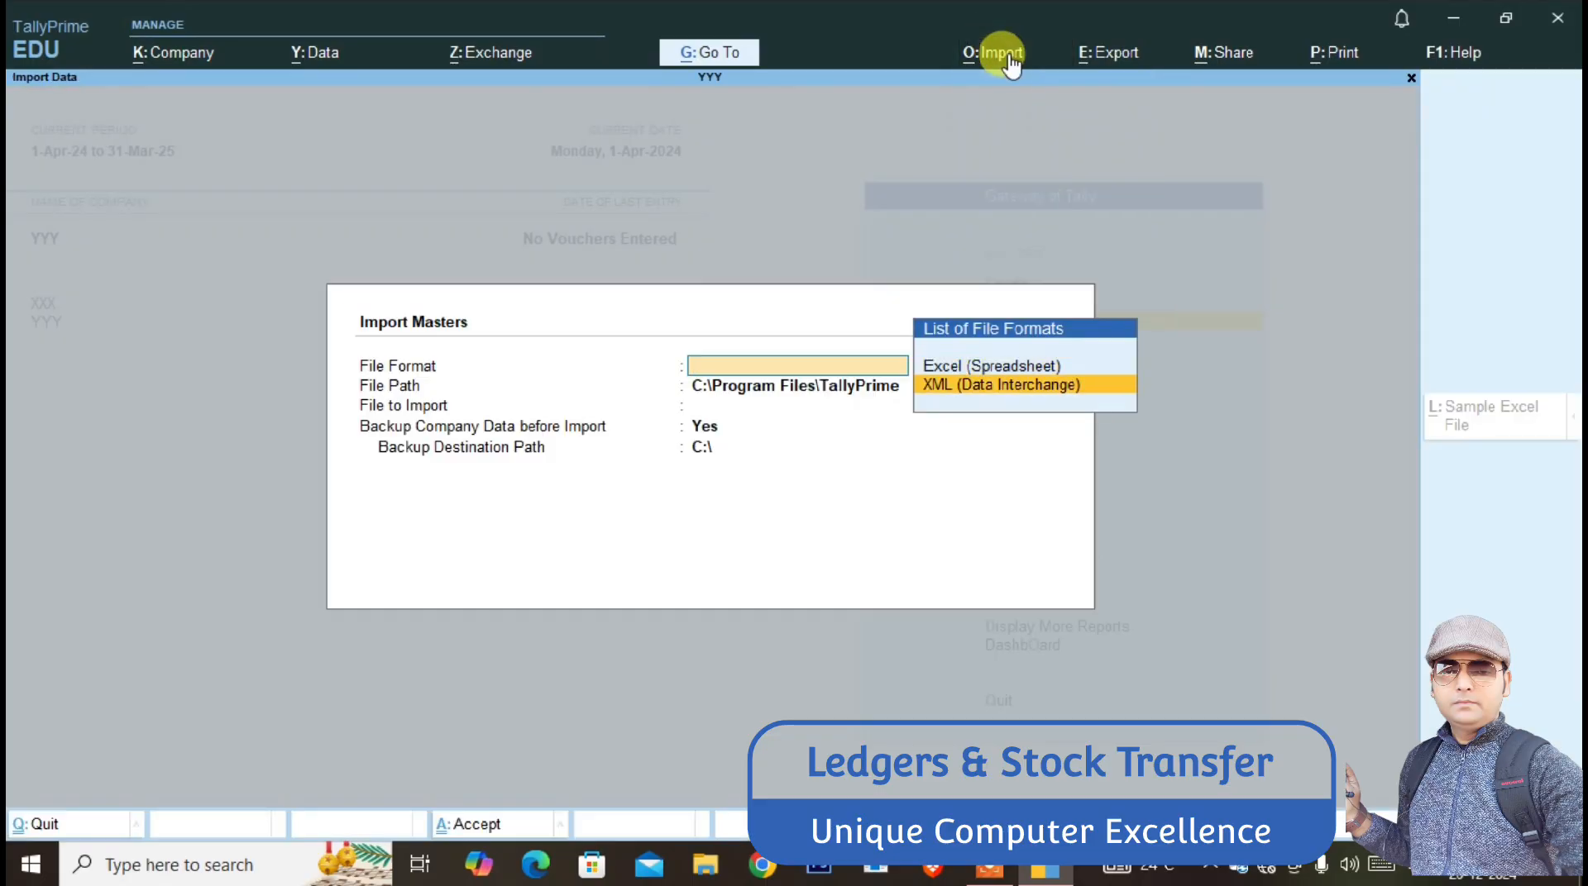
key(Up)
key(Down)
key(Up)
key(Down)
key(Up)
key(Down)
key(Return)
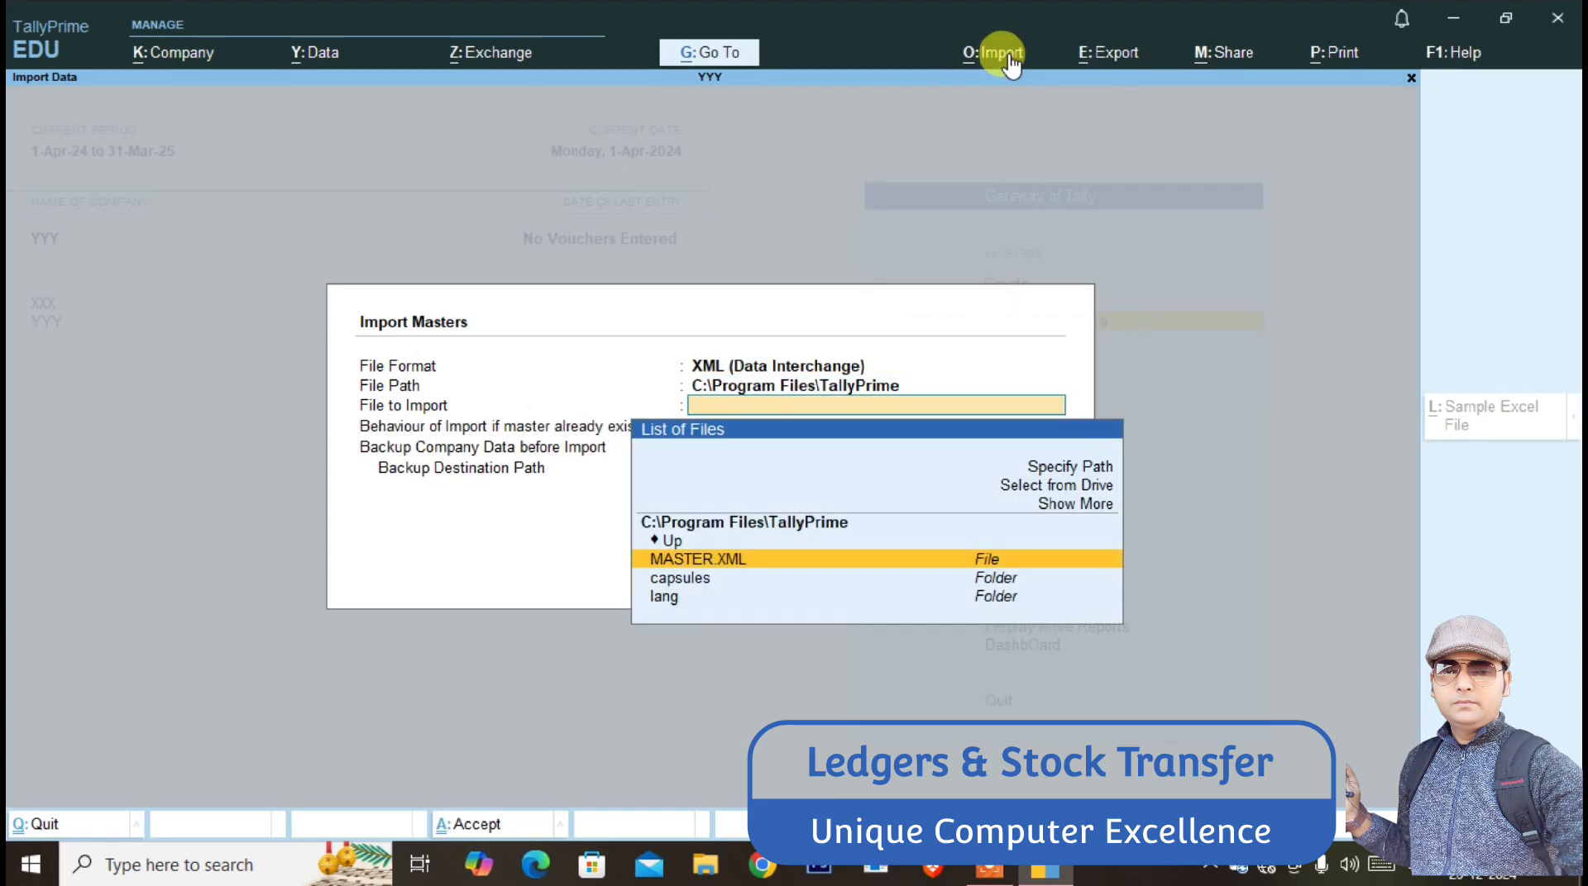
- Try to import MASTER.XML using Combine Opening Balances for existing masters, with the company backup going to C:\
key(Return)
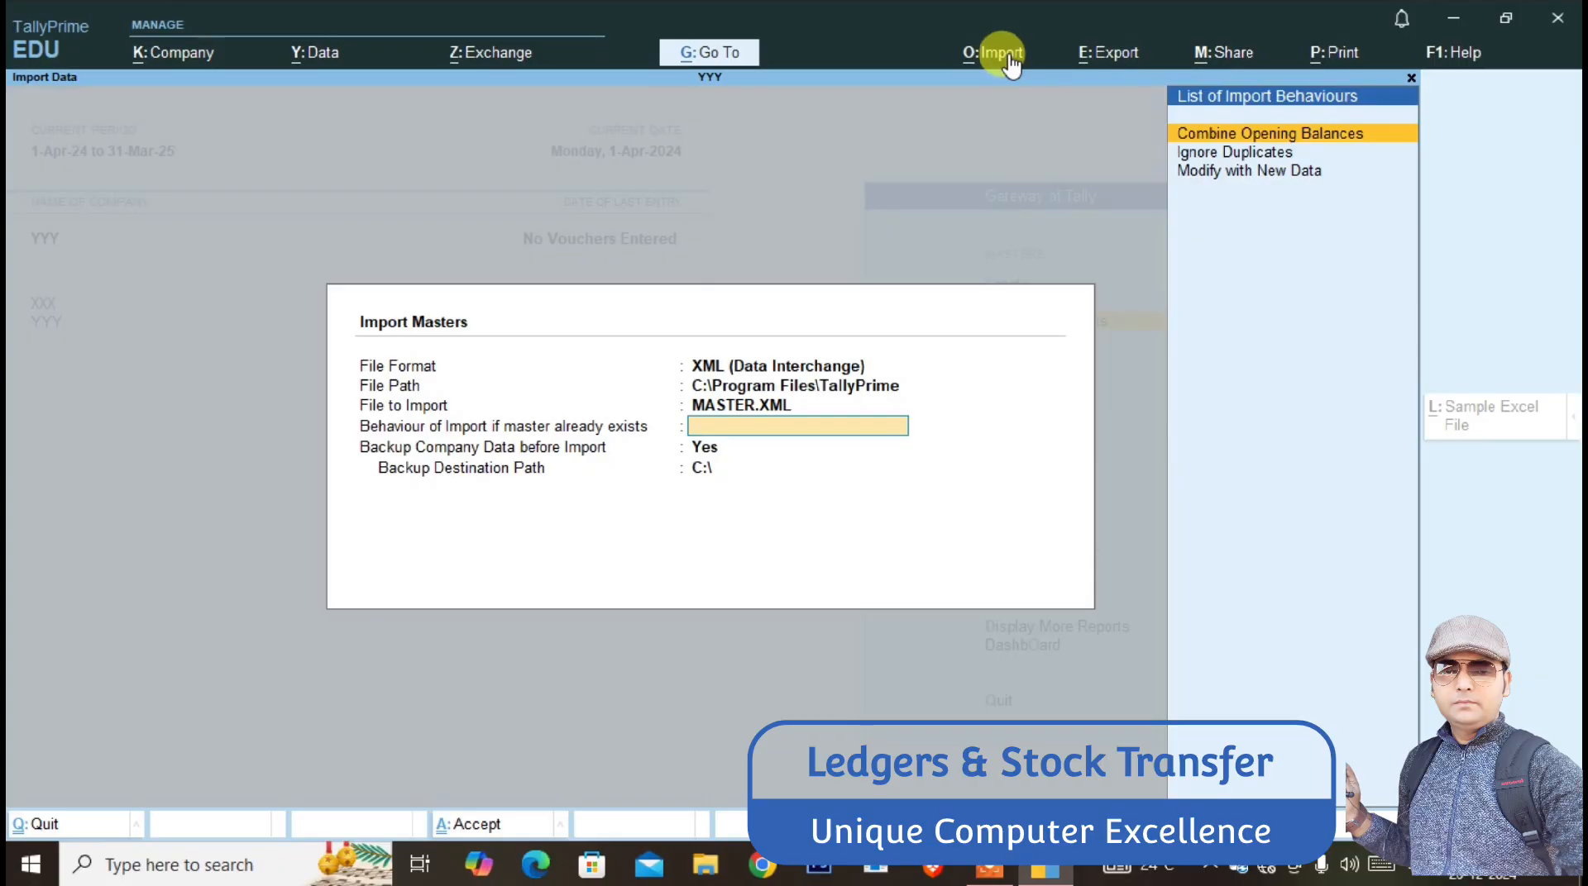
key(Return)
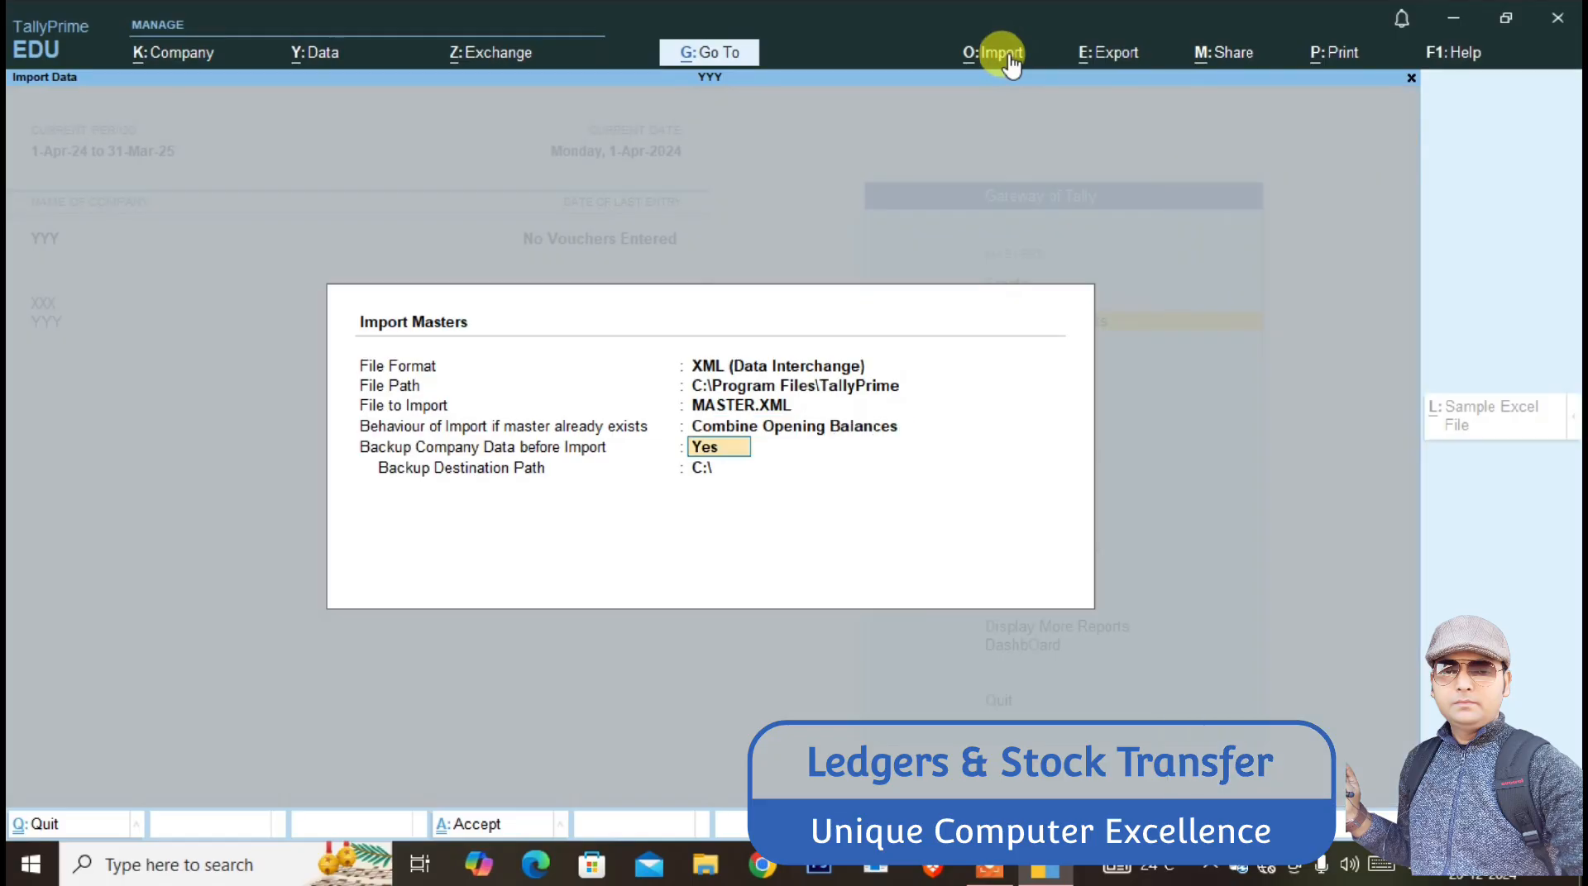
key(Return)
key(Return)
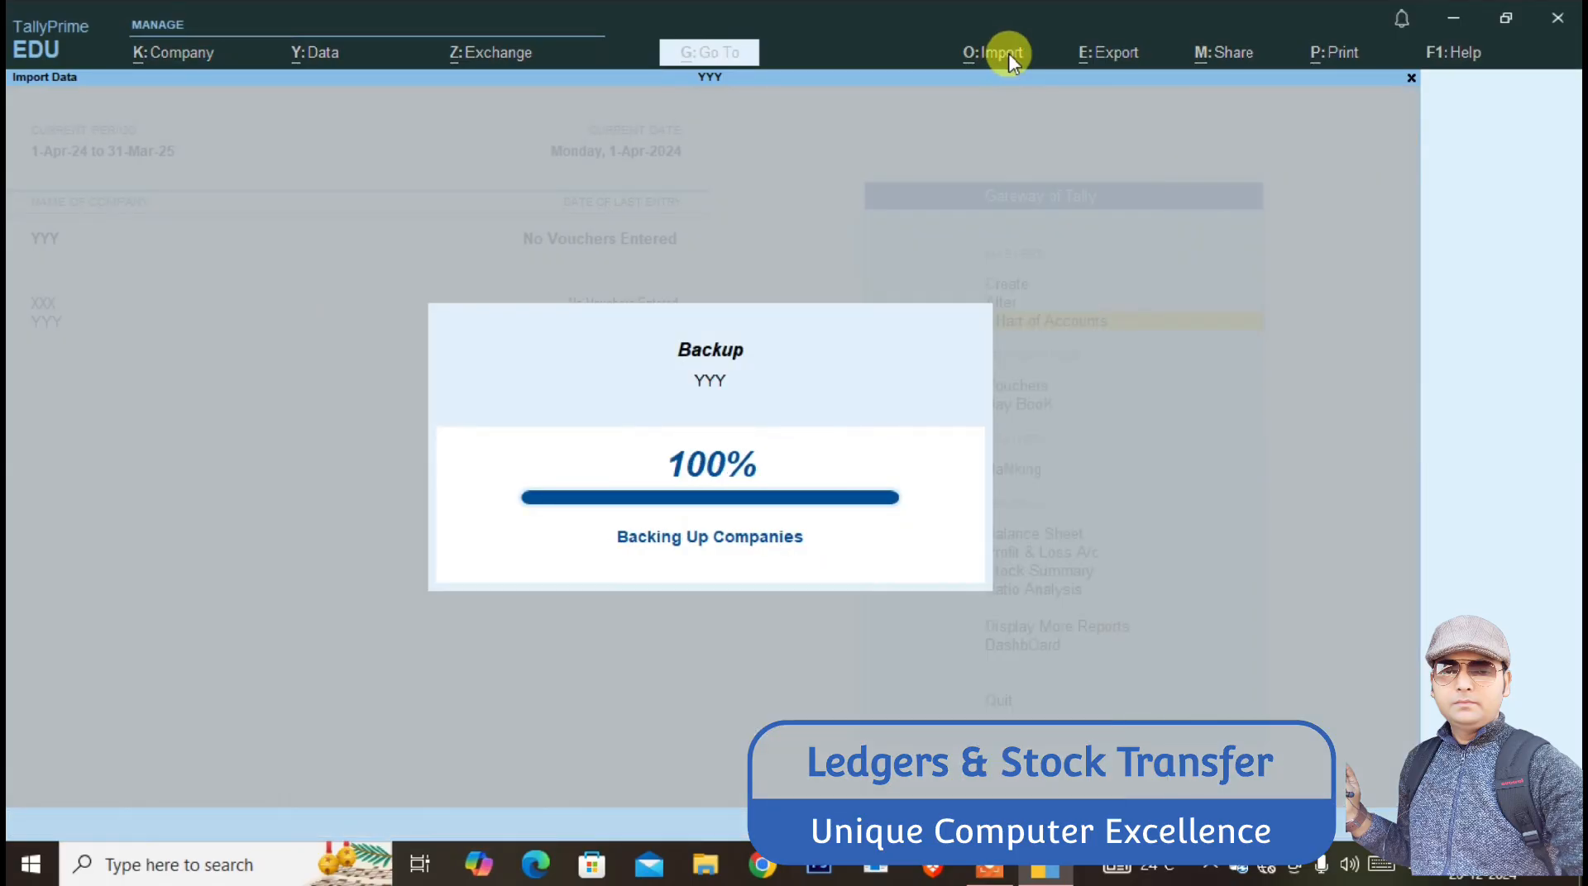
key(Return)
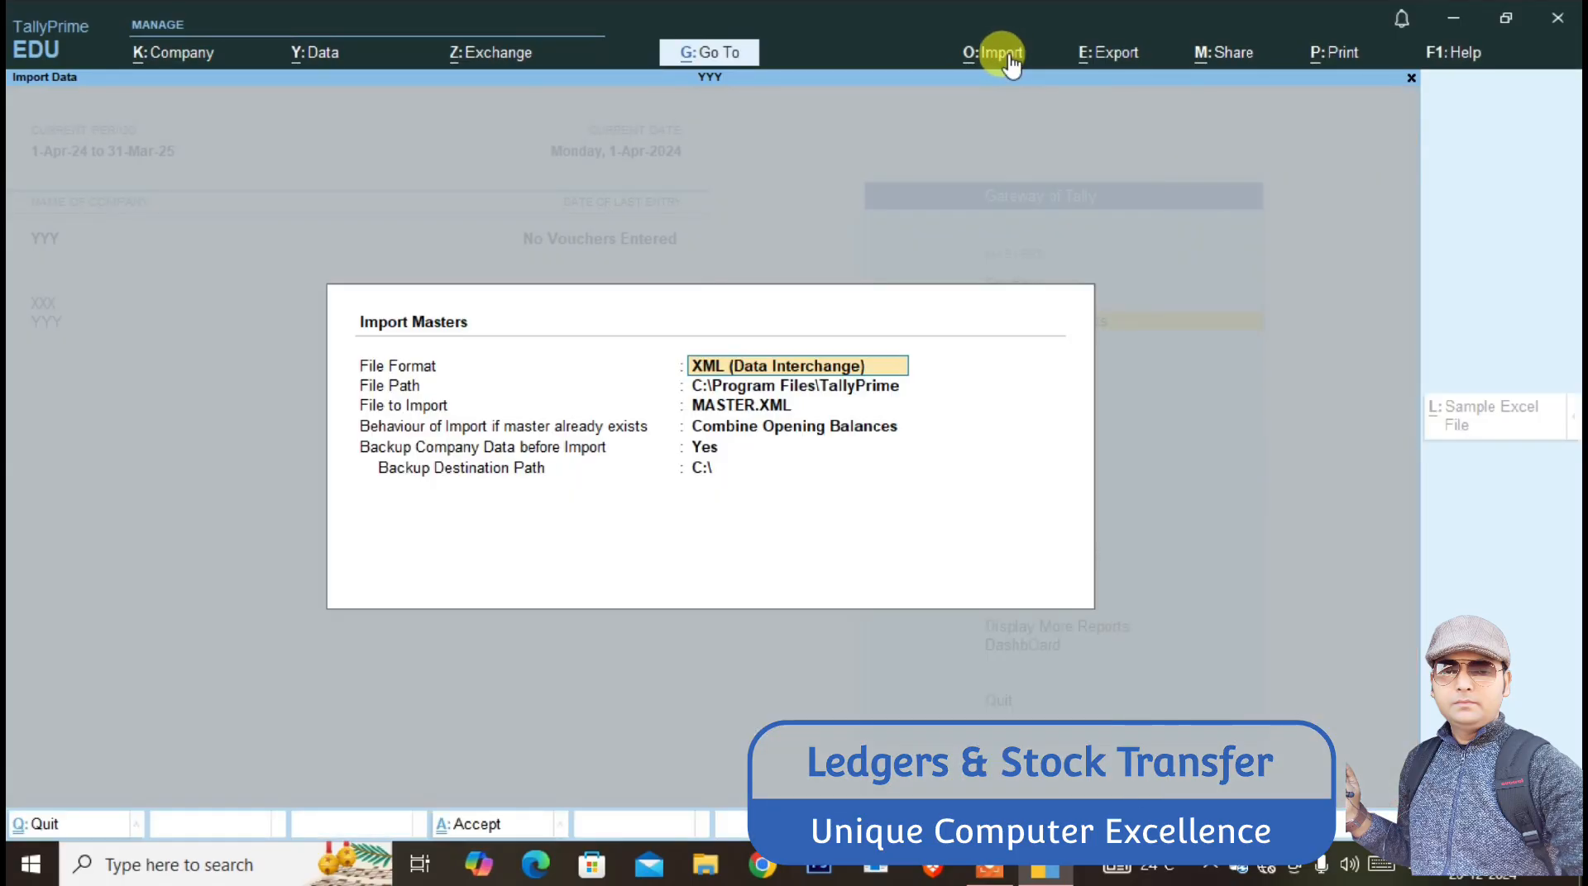
- Set the backup destination path to D:\ and run the masters import
key(Return)
key(Return)
key(Return)
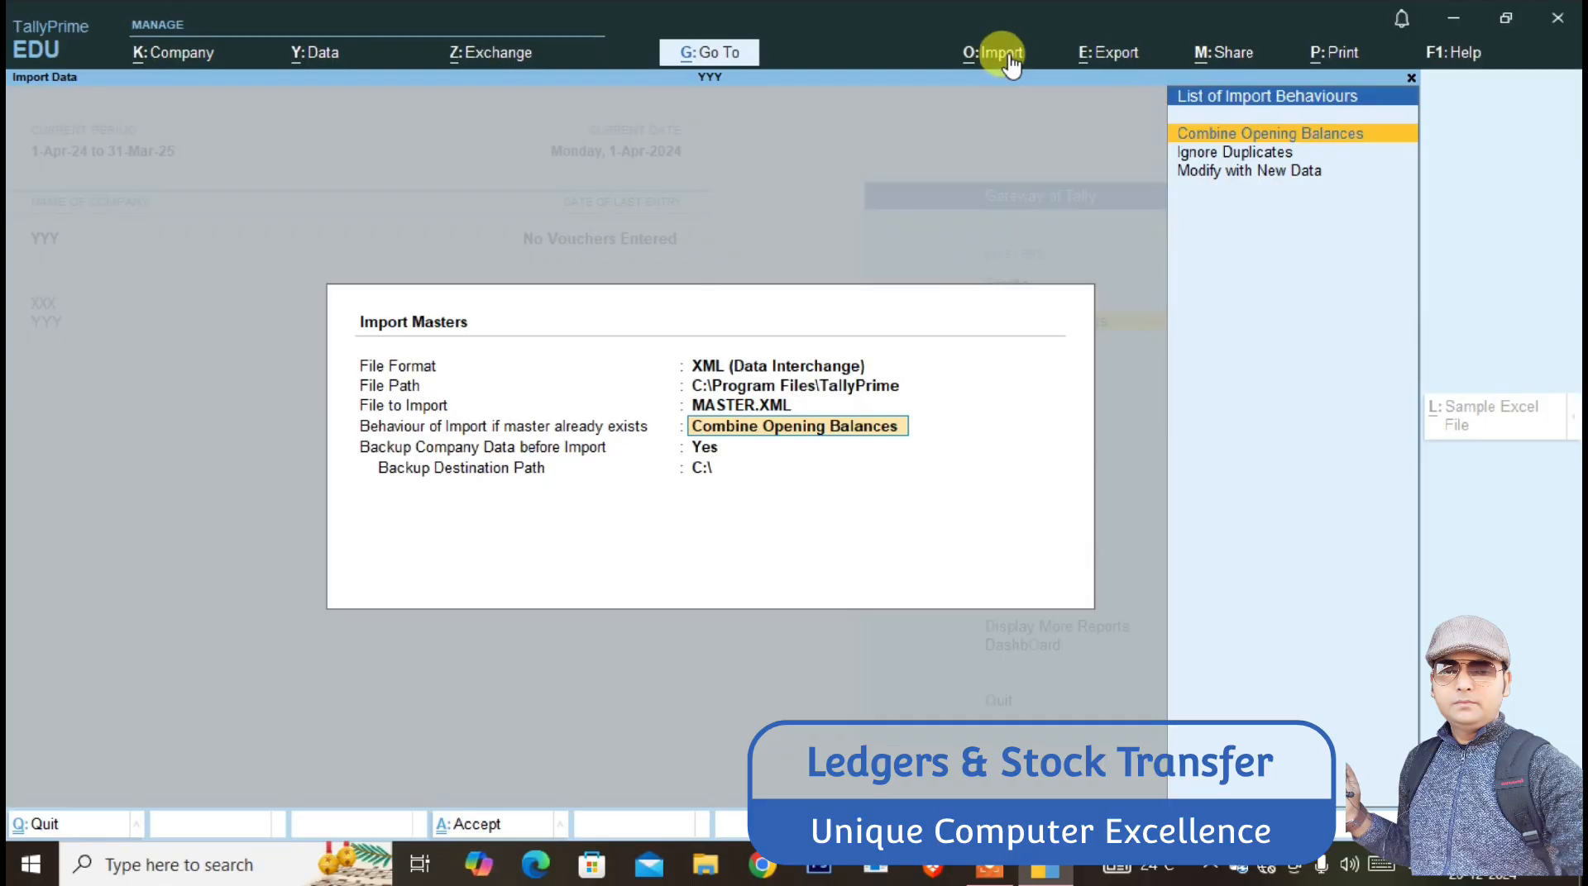
key(Return)
key(Return)
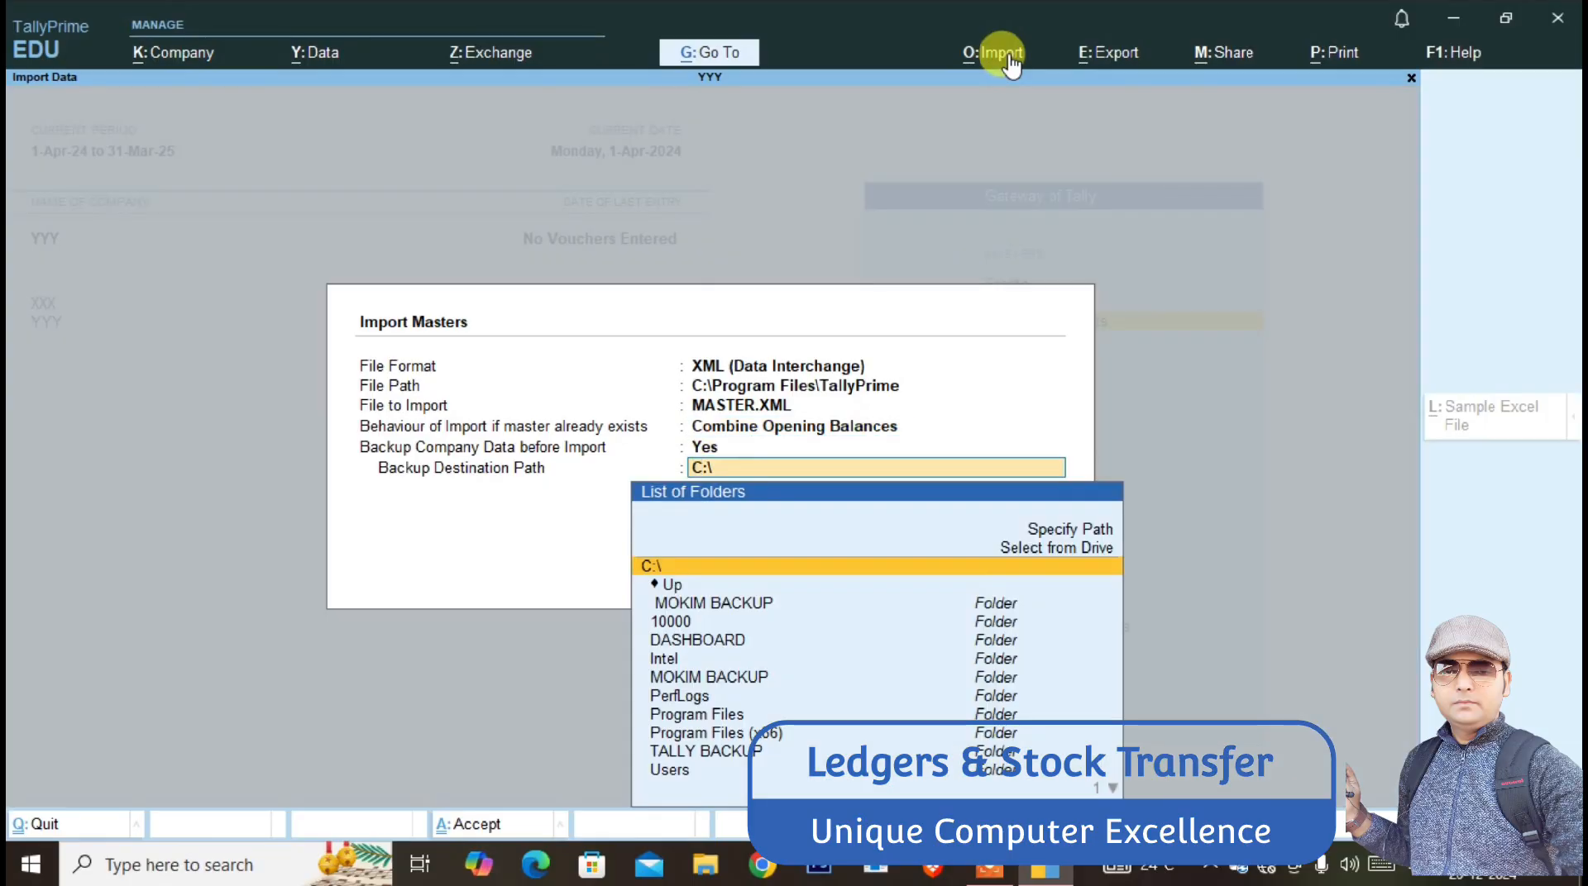
key(Up)
key(Up)
key(Return)
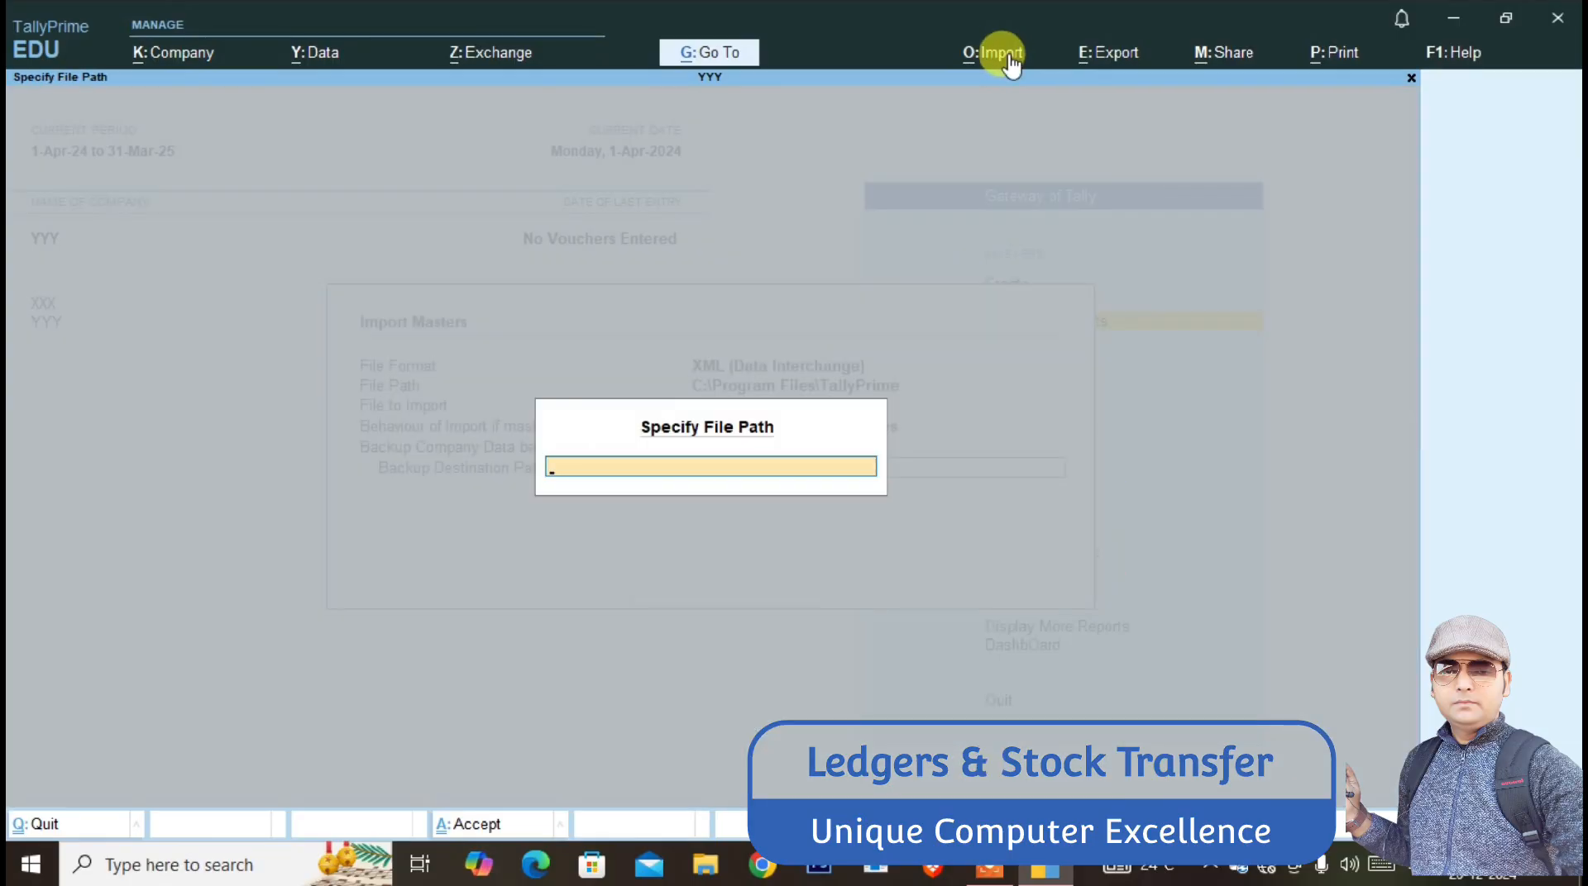
text(D:\)
key(Return)
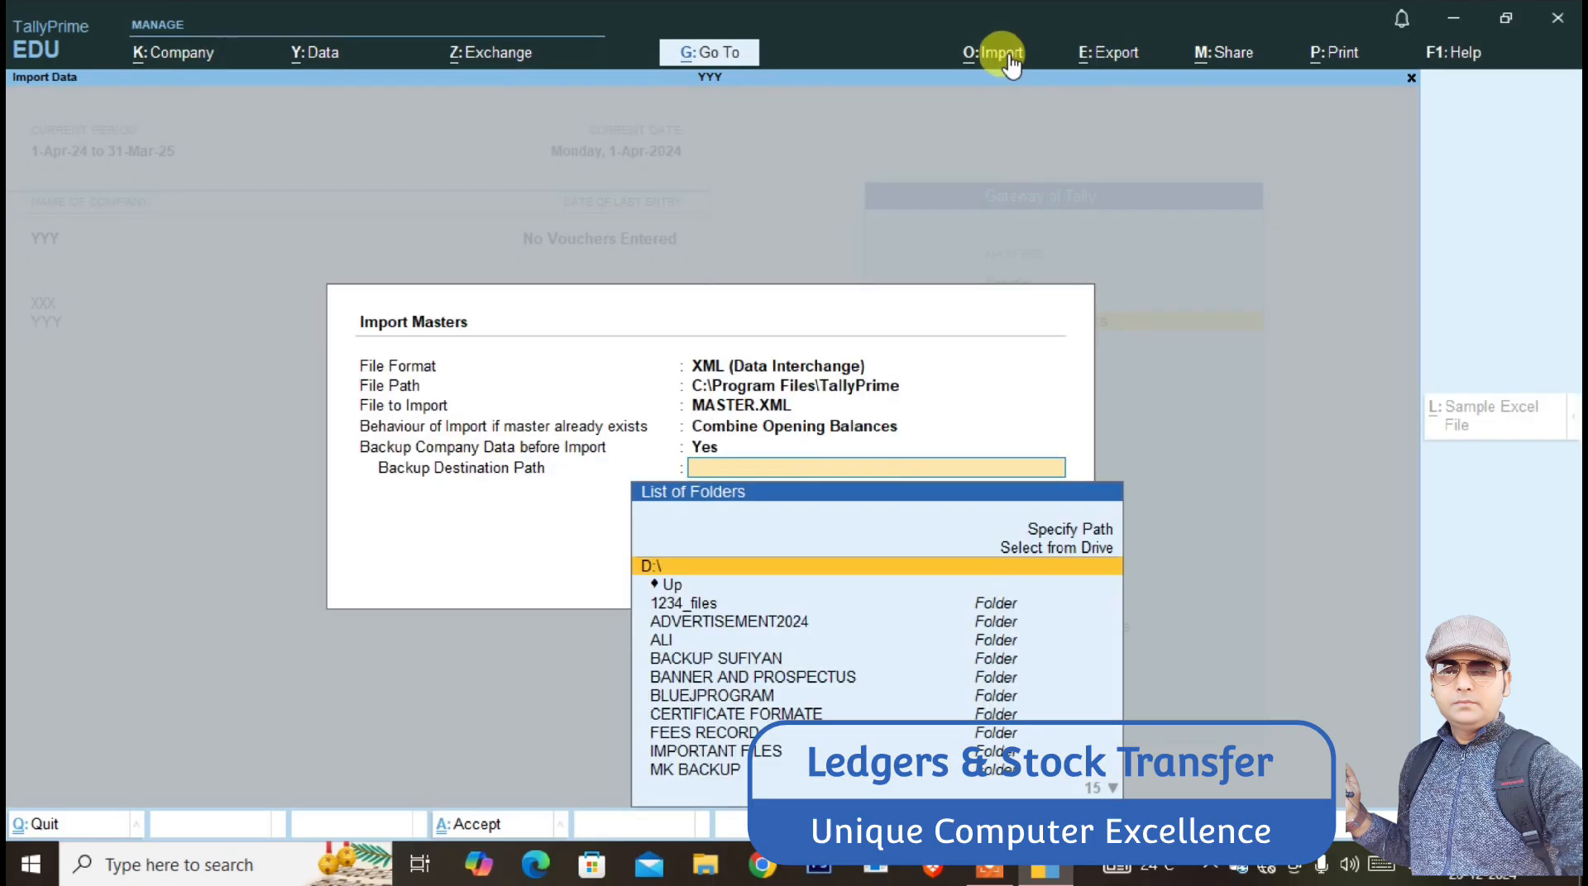
key(Return)
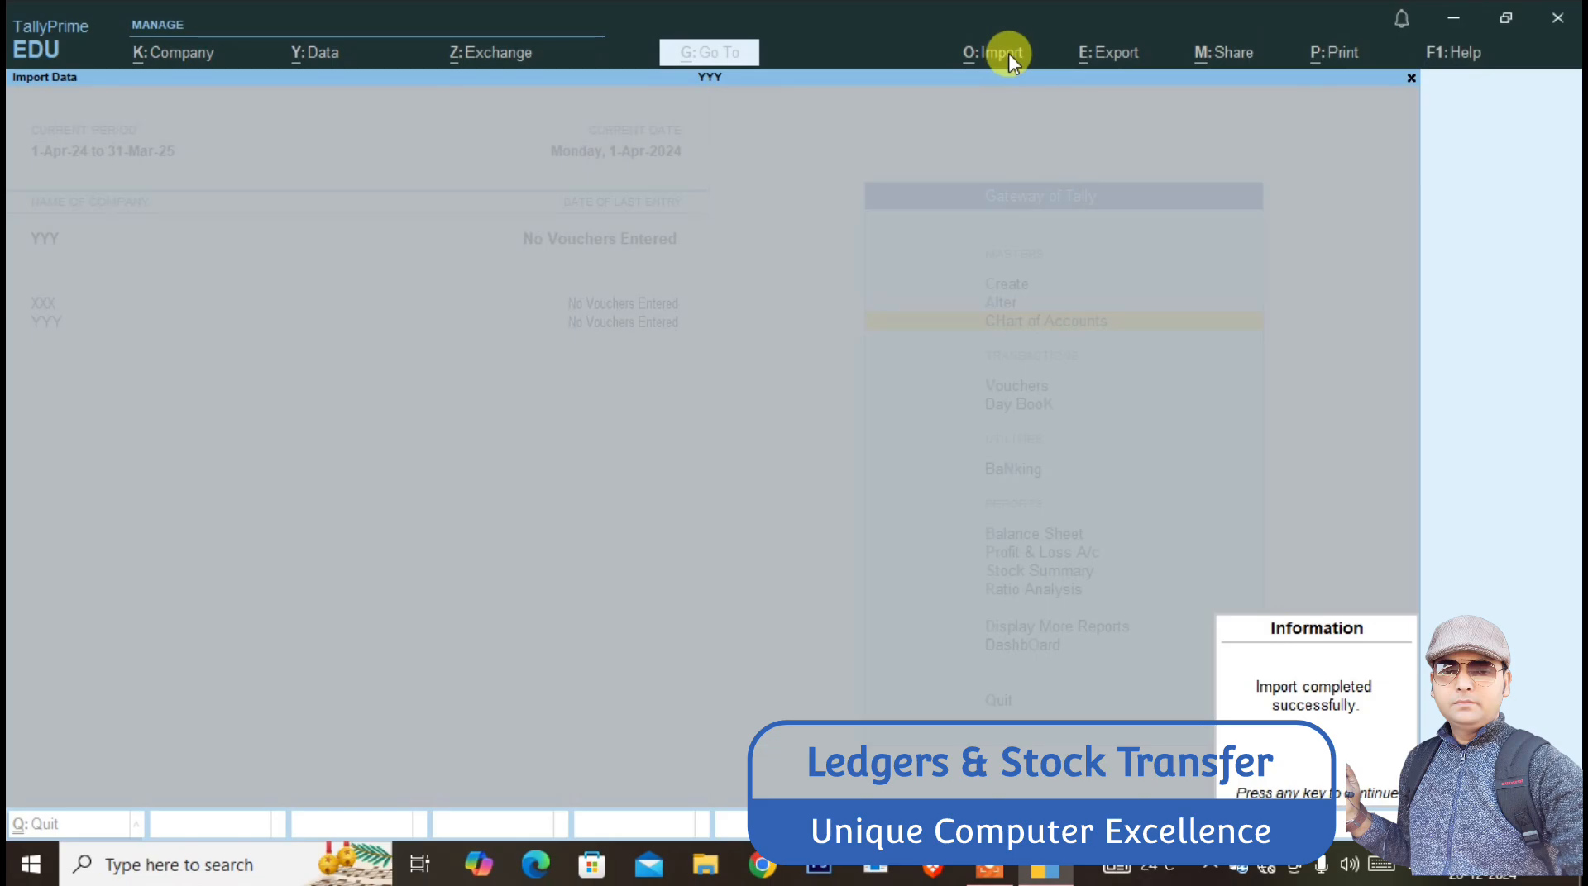
key(Return)
- Open the list of ledgers for alteration in company YYY to check the imported ledgers
key(Up)
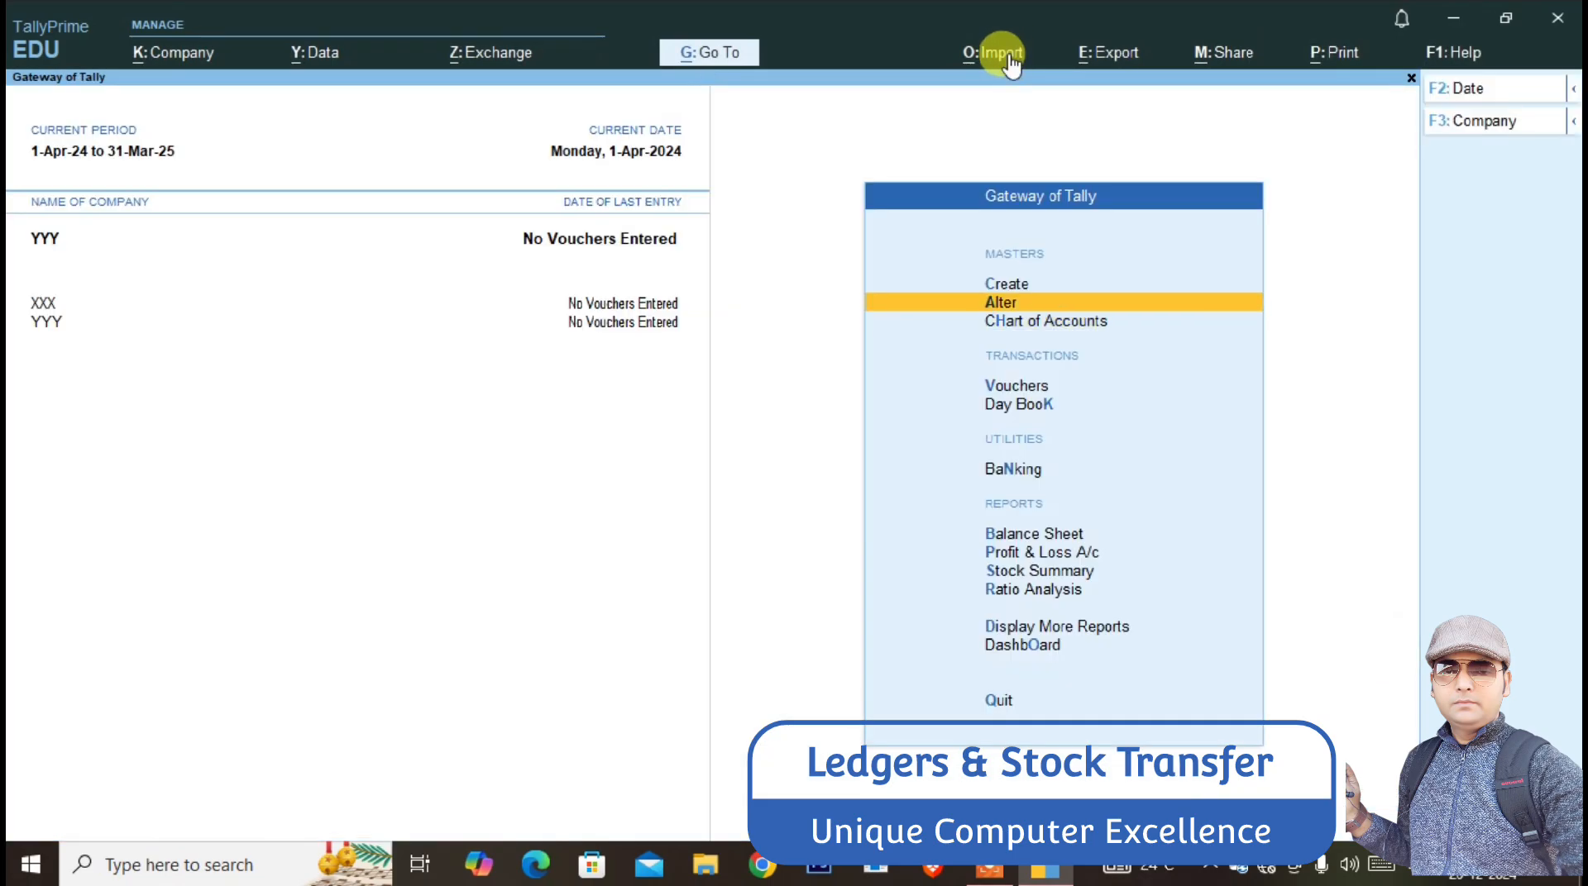
key(Return)
key(Down)
key(Return)
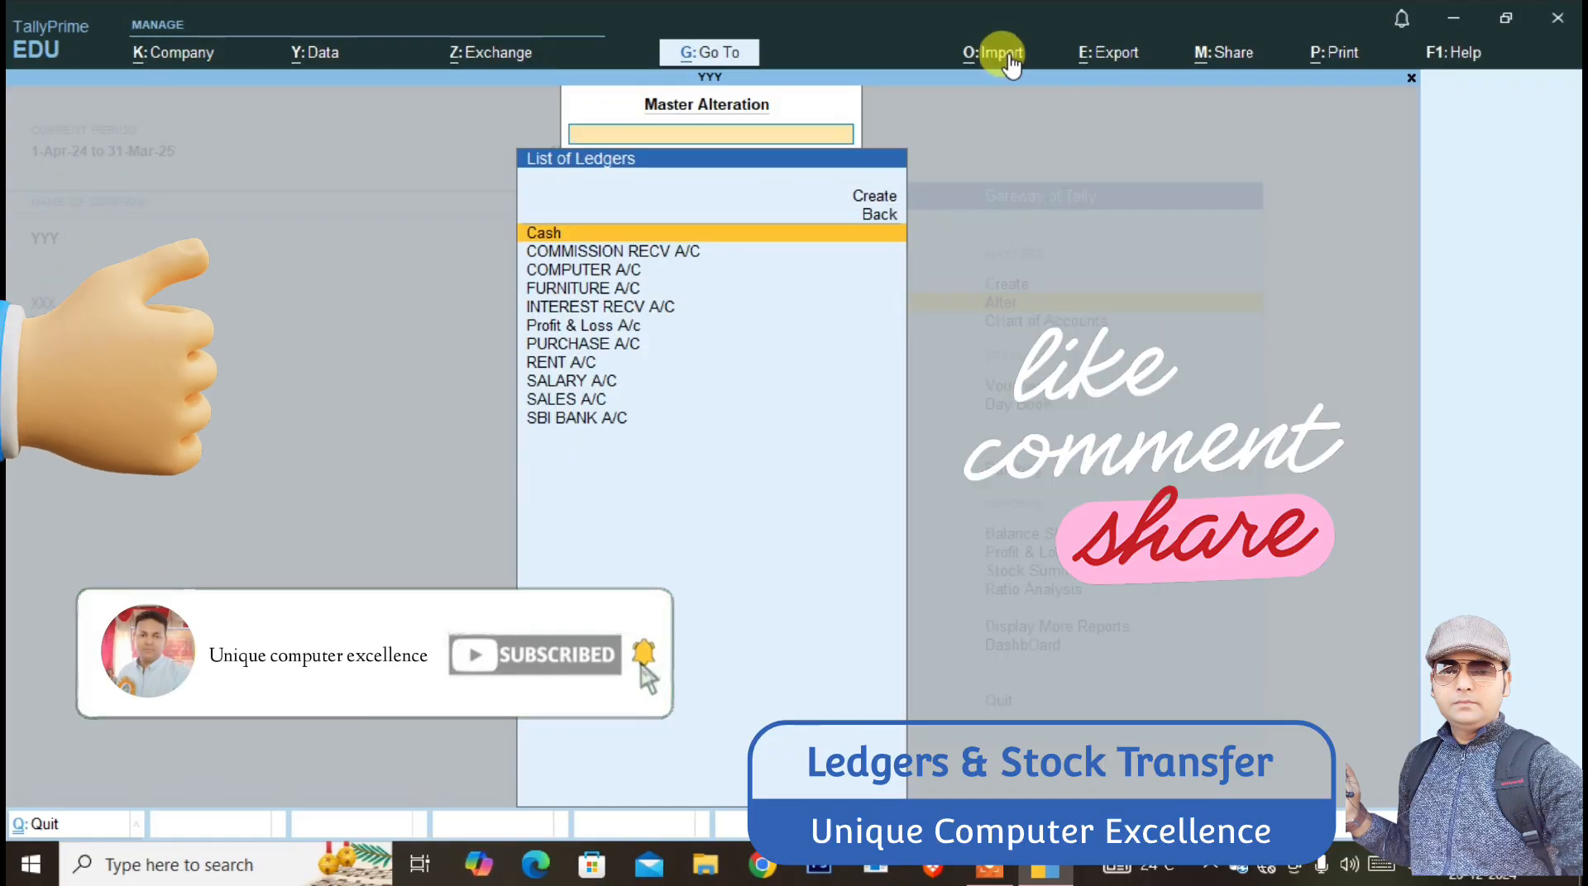
- Leave master alteration and switch the active company to XXX
key(Escape)
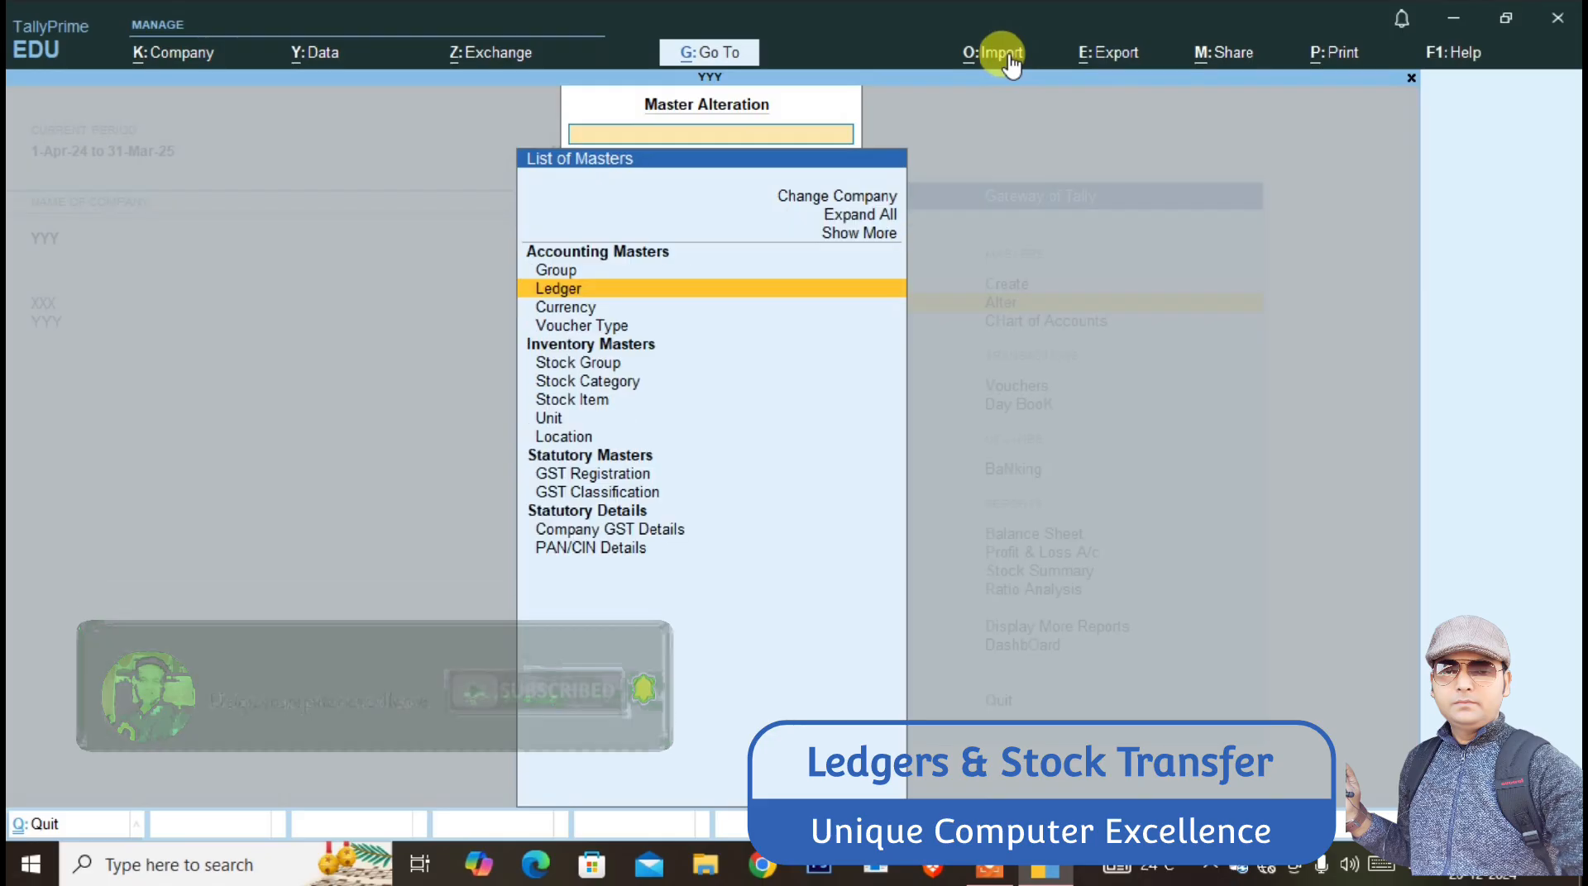
key(Escape)
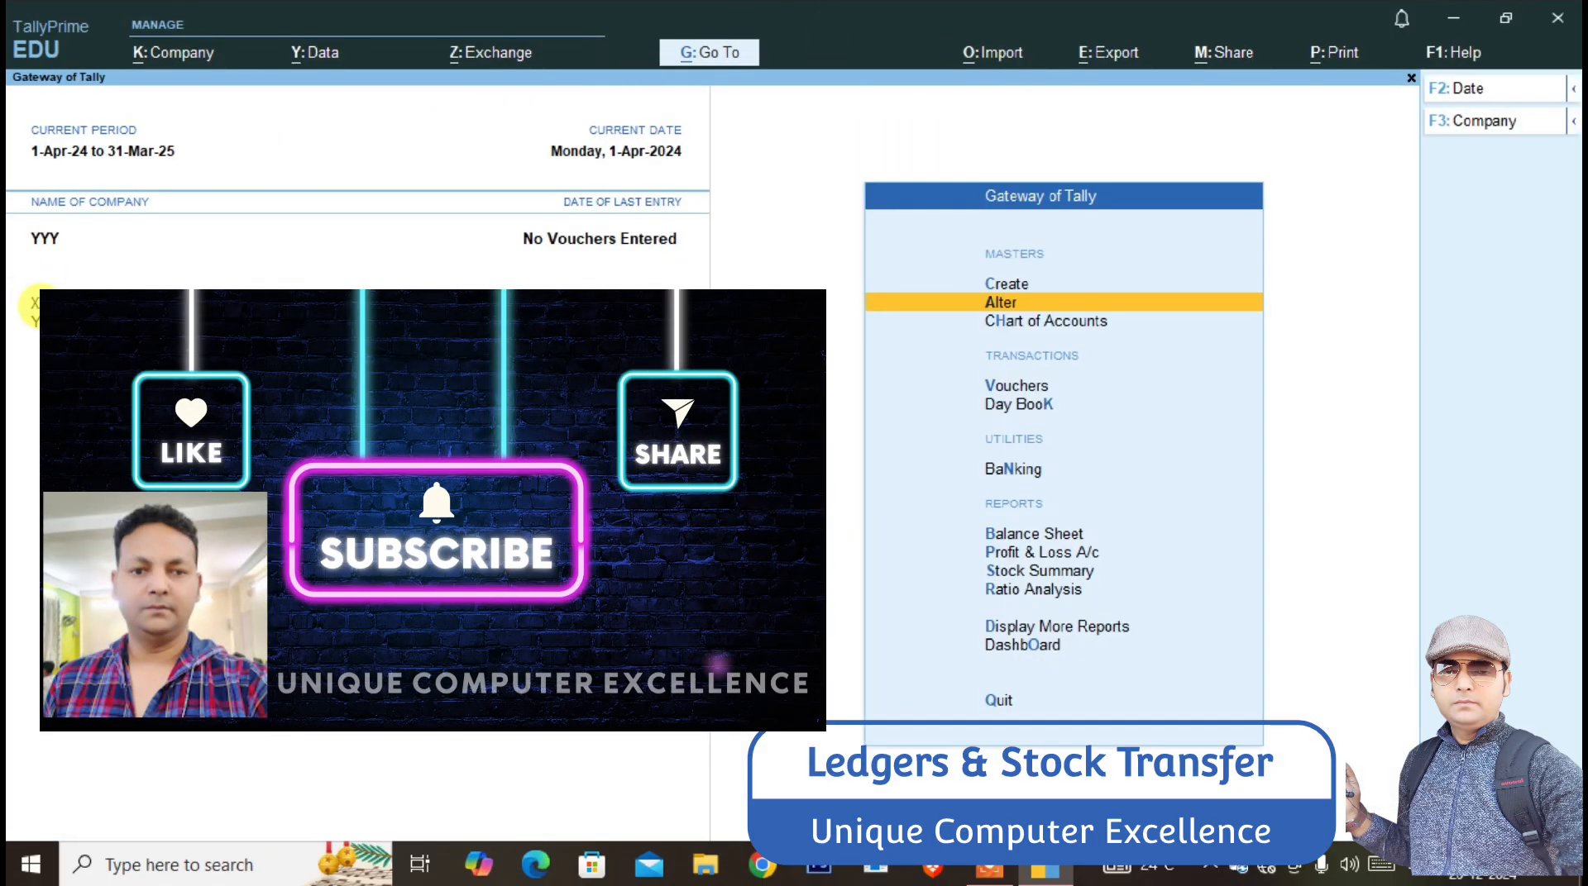
click(37, 304)
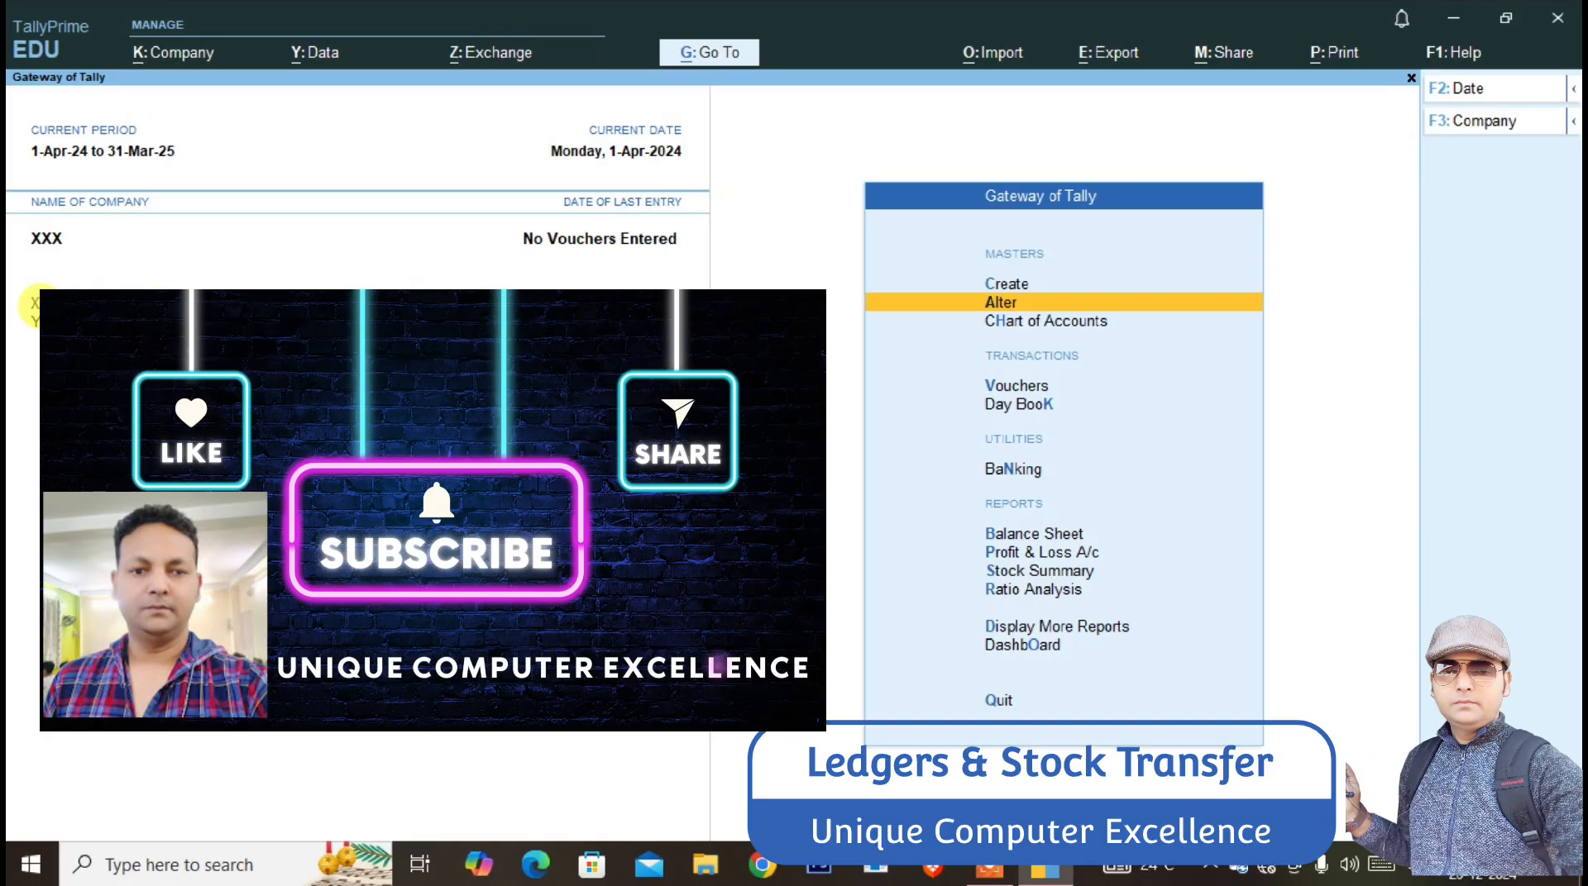
- Open the list of stock items in the chart of accounts of company XXX
key(Down)
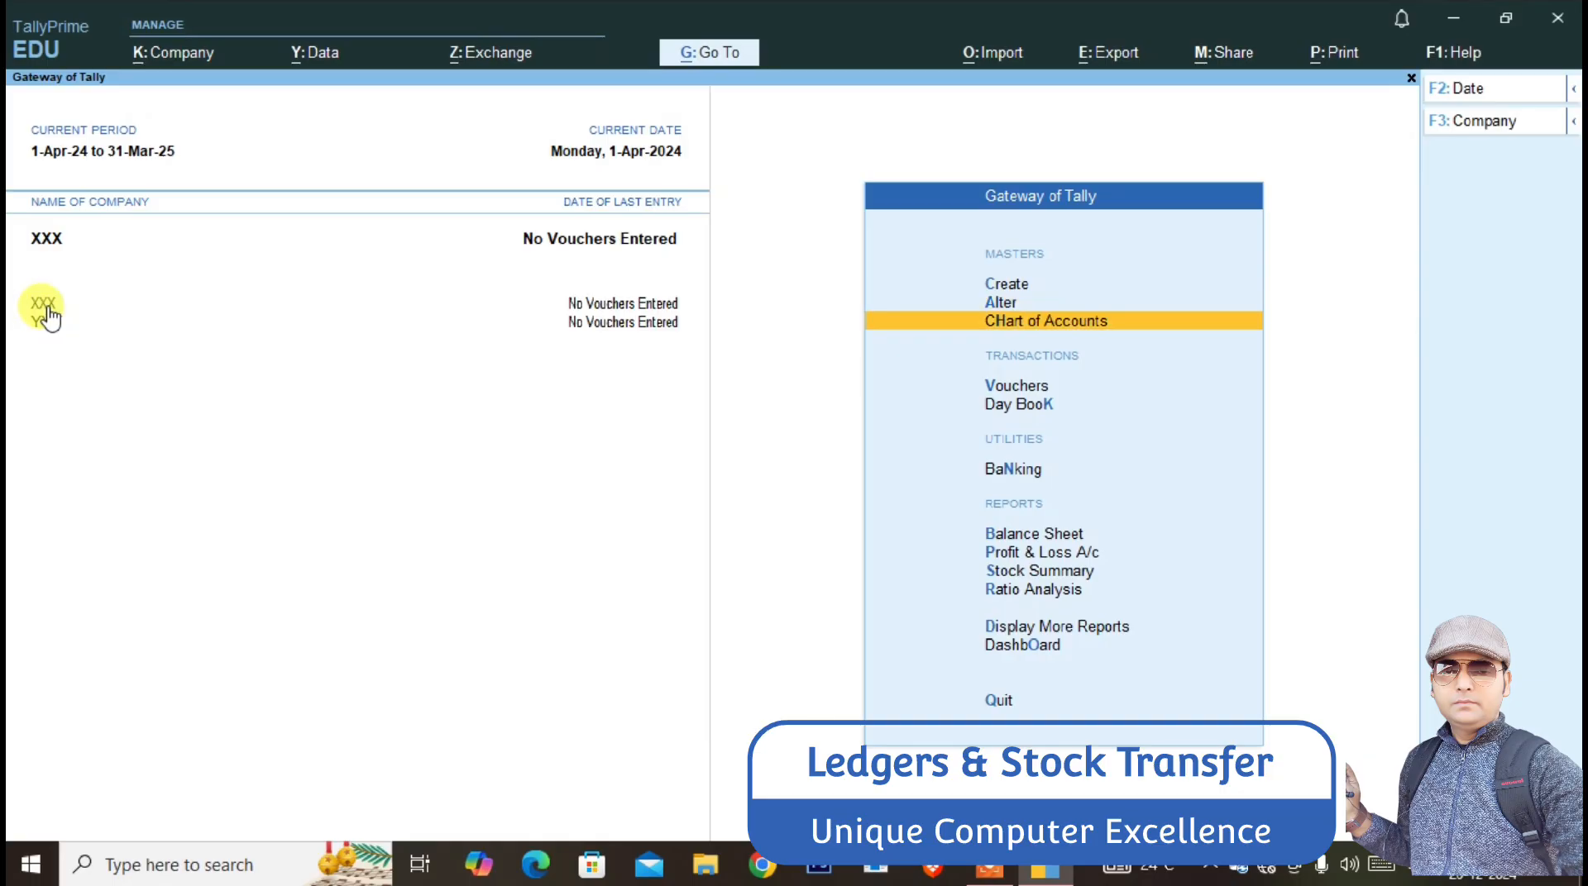
key(Return)
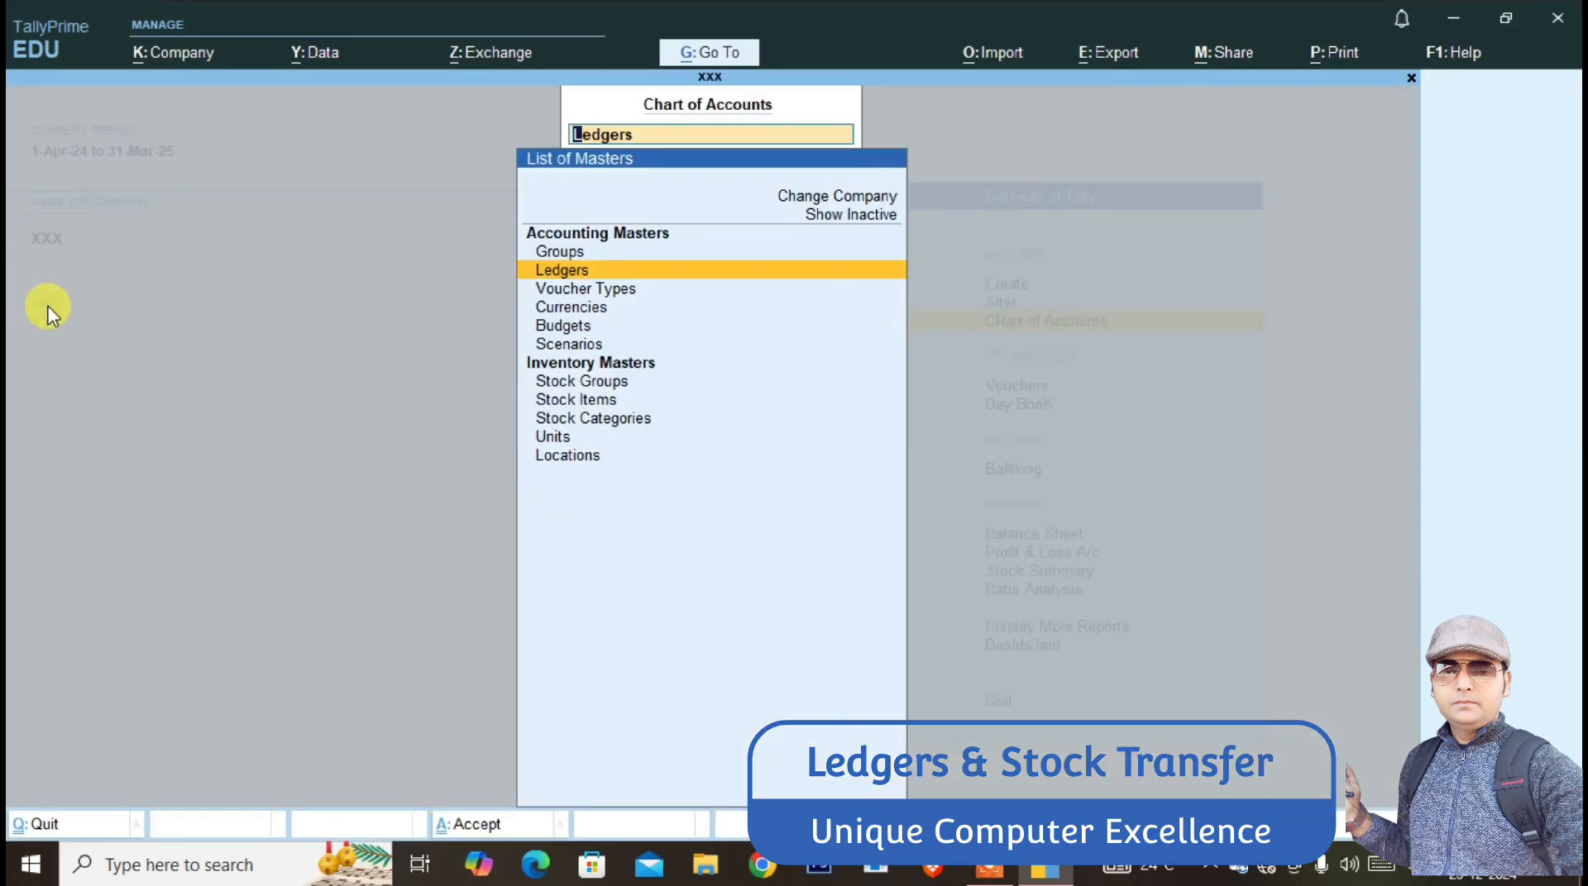
key(Down)
key(Down)
key(Down)
key(Down)
key(Down)
key(Down)
key(Return)
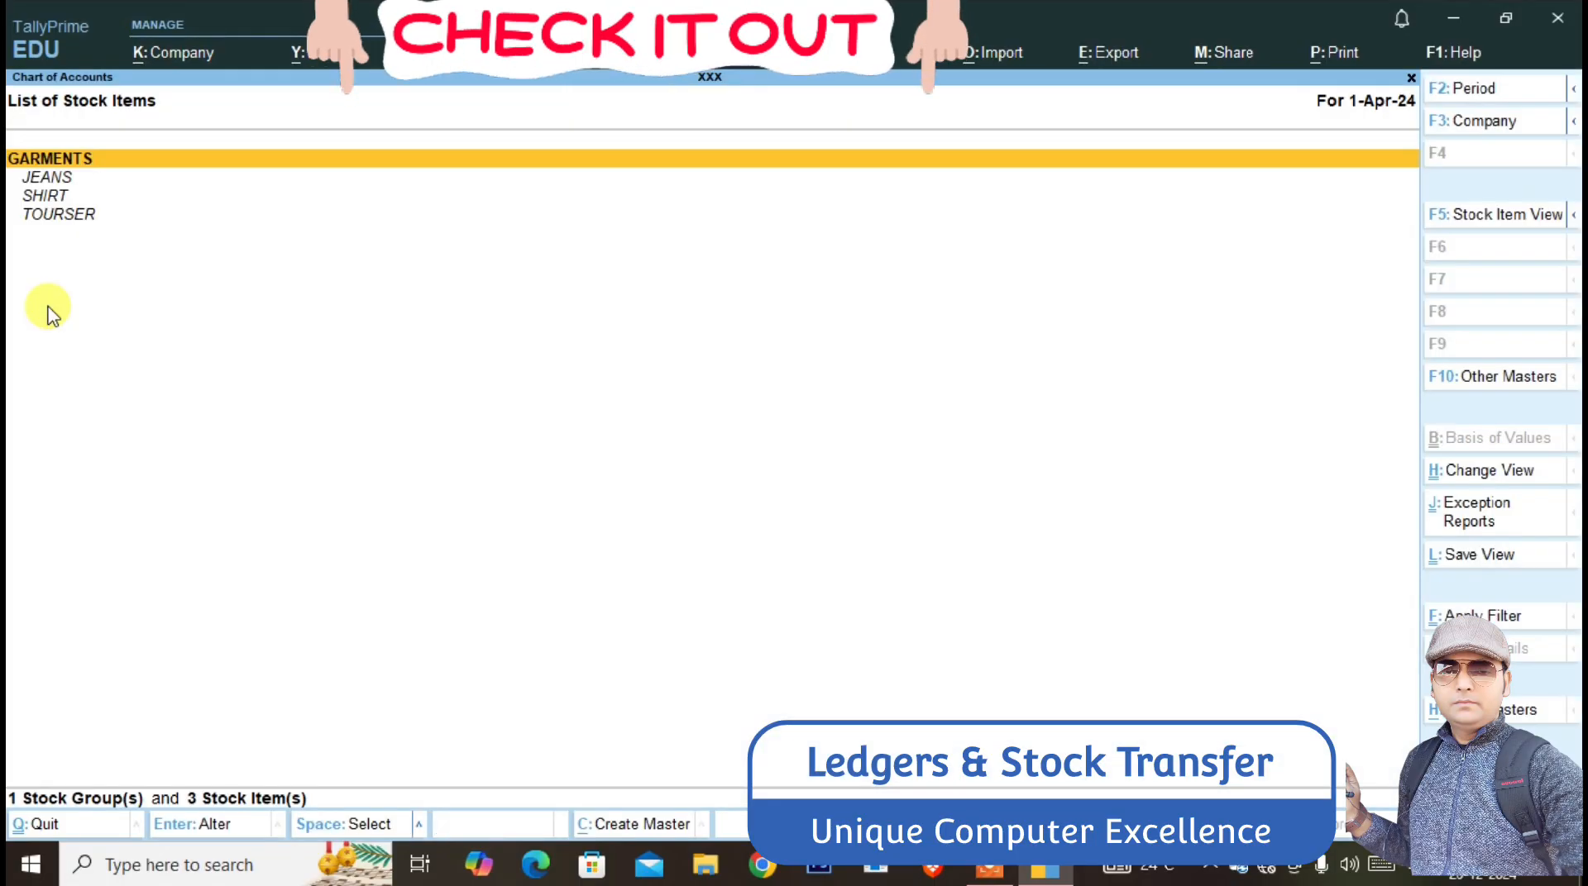
- Start a masters export for the stock items and set the export file name to MASTER.XML
key(alt)
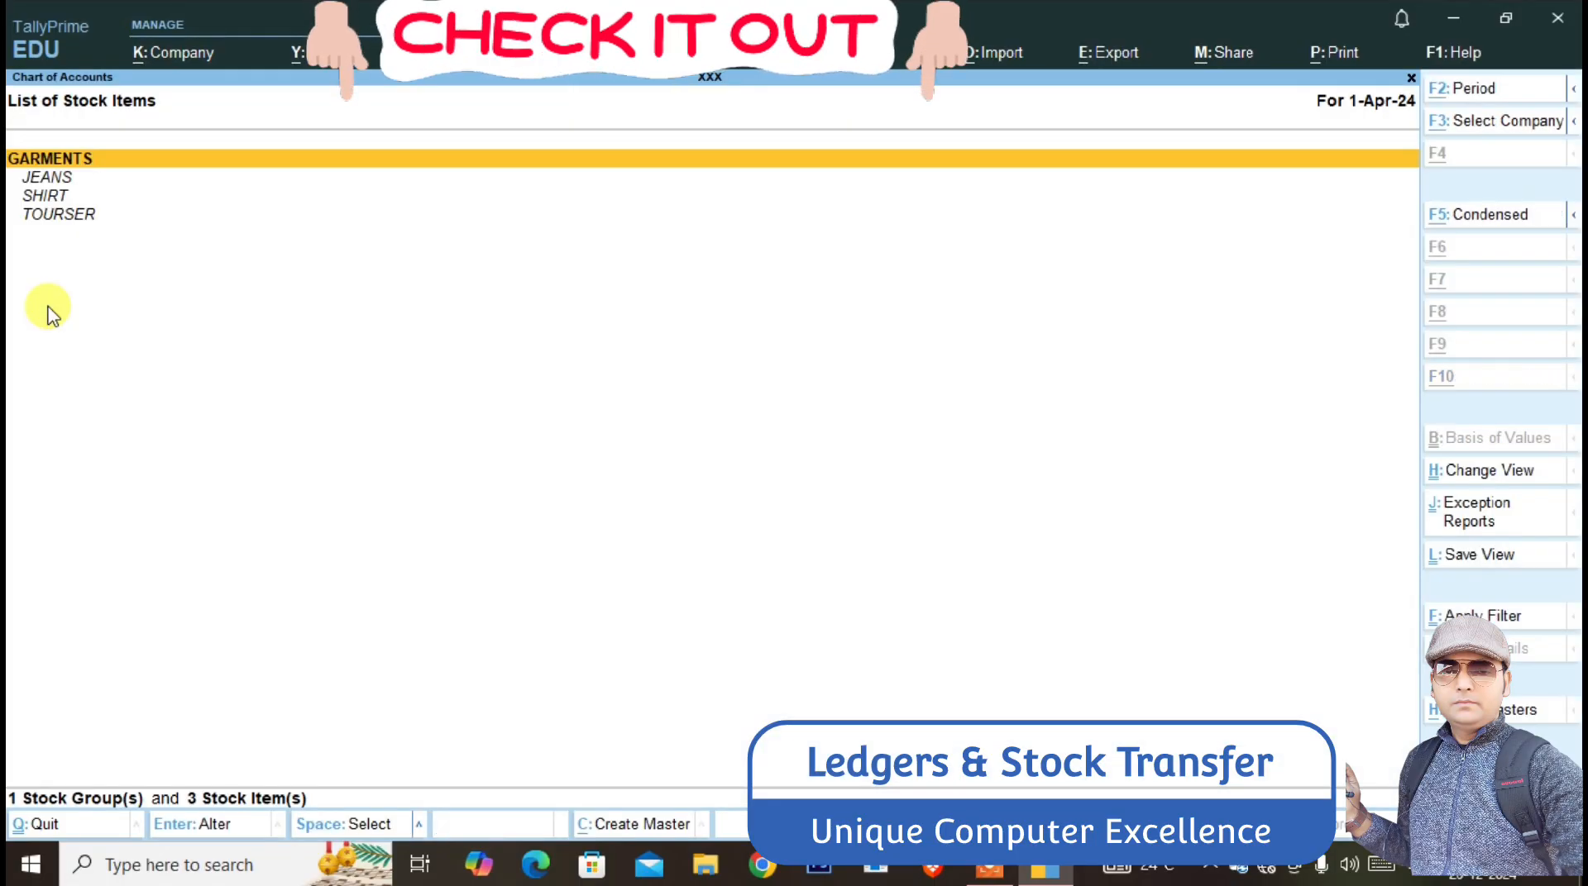
key(alt+e)
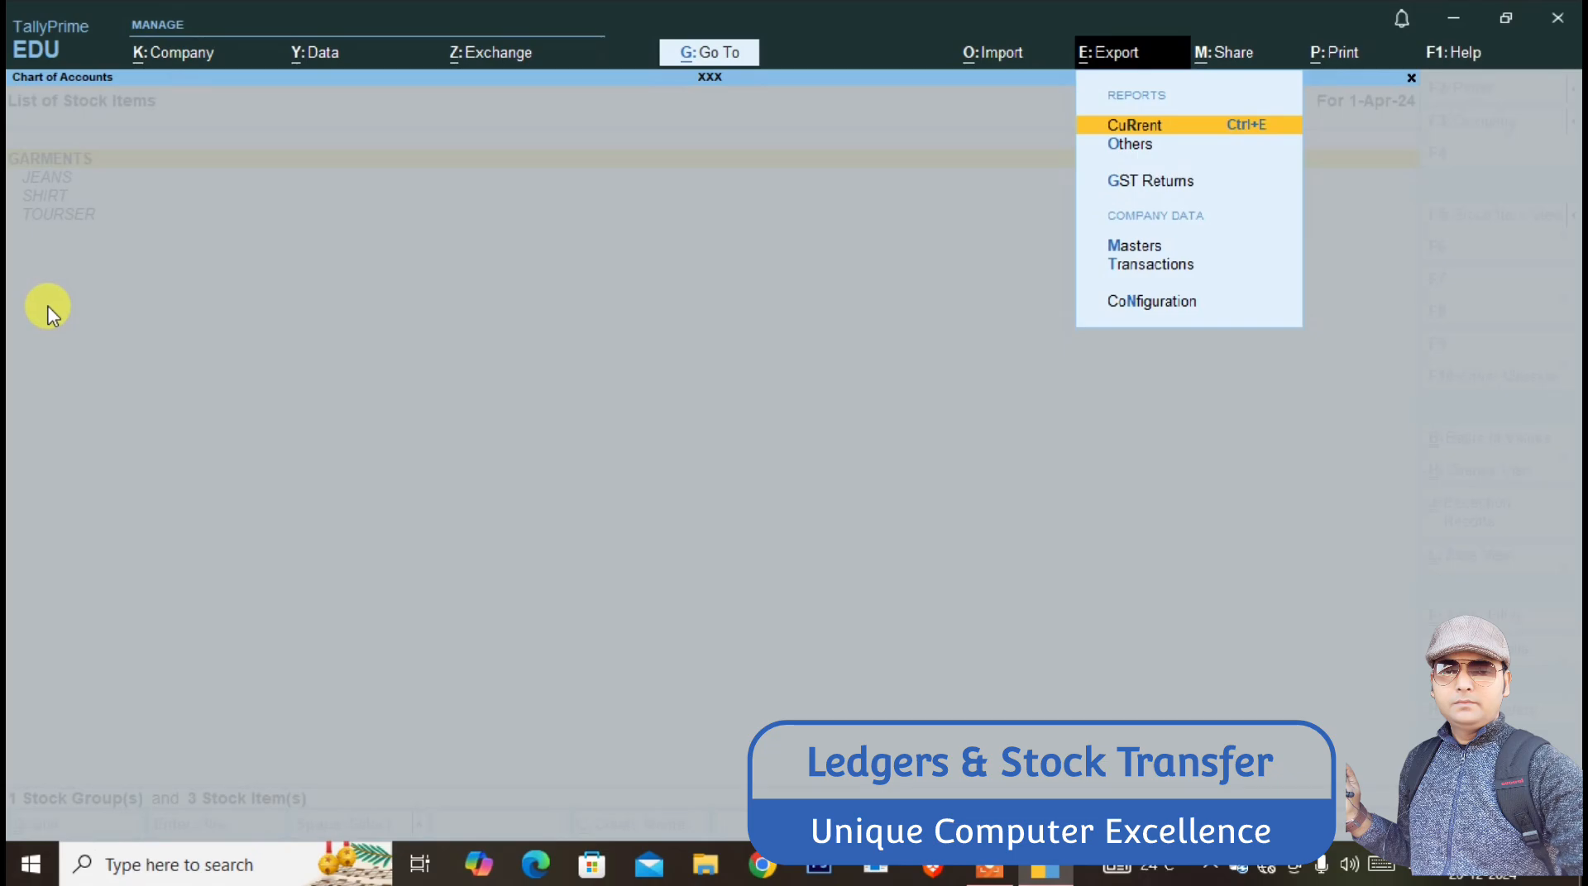
key(m)
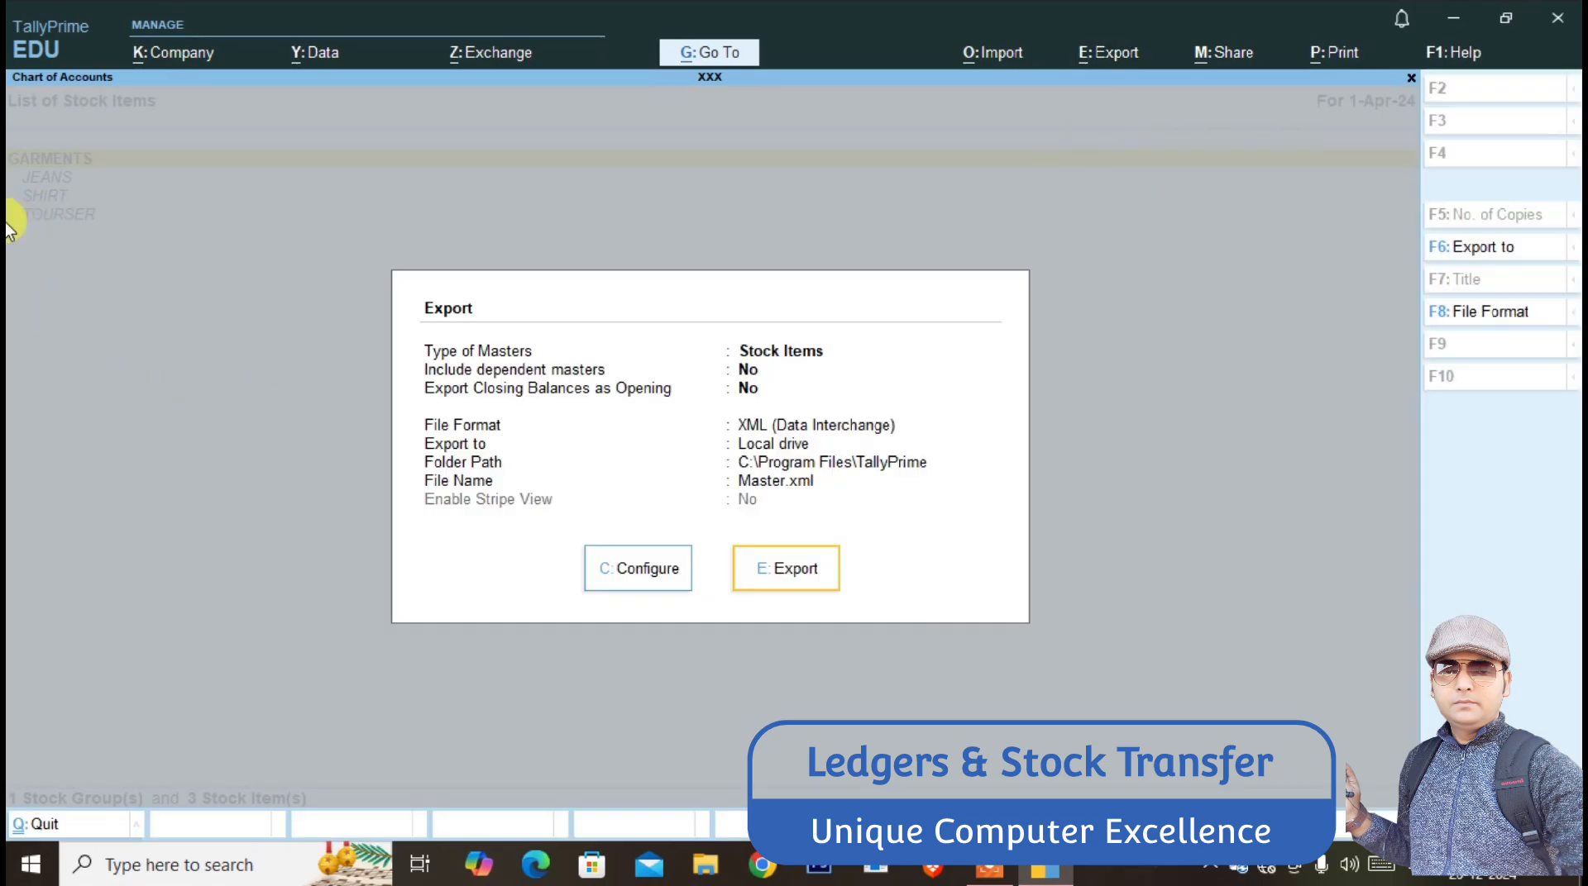
click(633, 577)
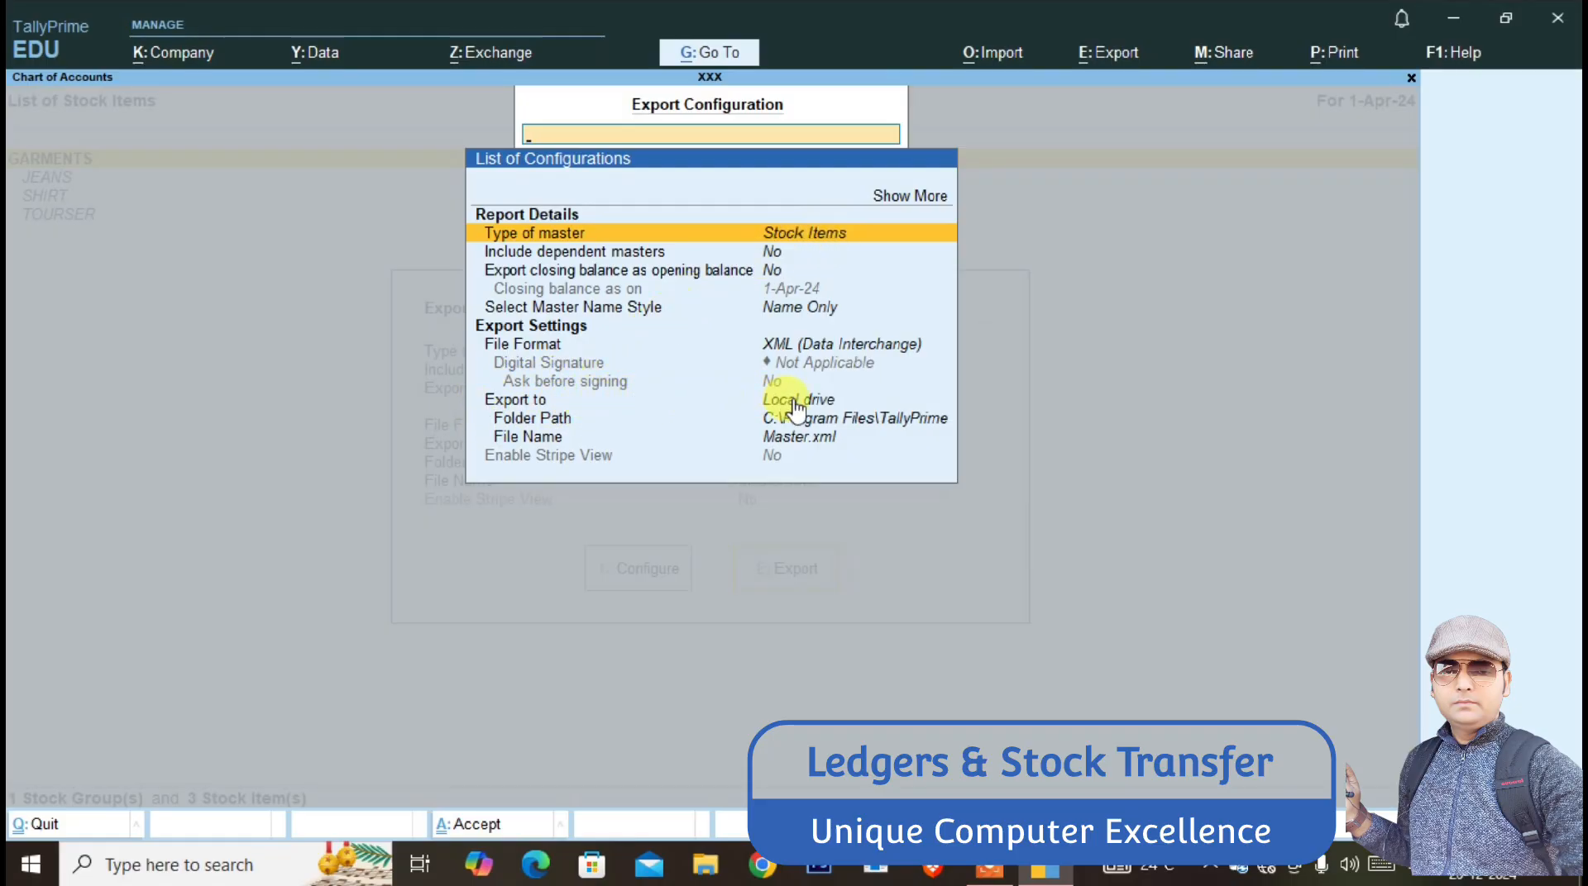
key(Down)
key(Down)
key(Down)
key(Down)
key(Down)
key(Down)
key(Down)
key(Down)
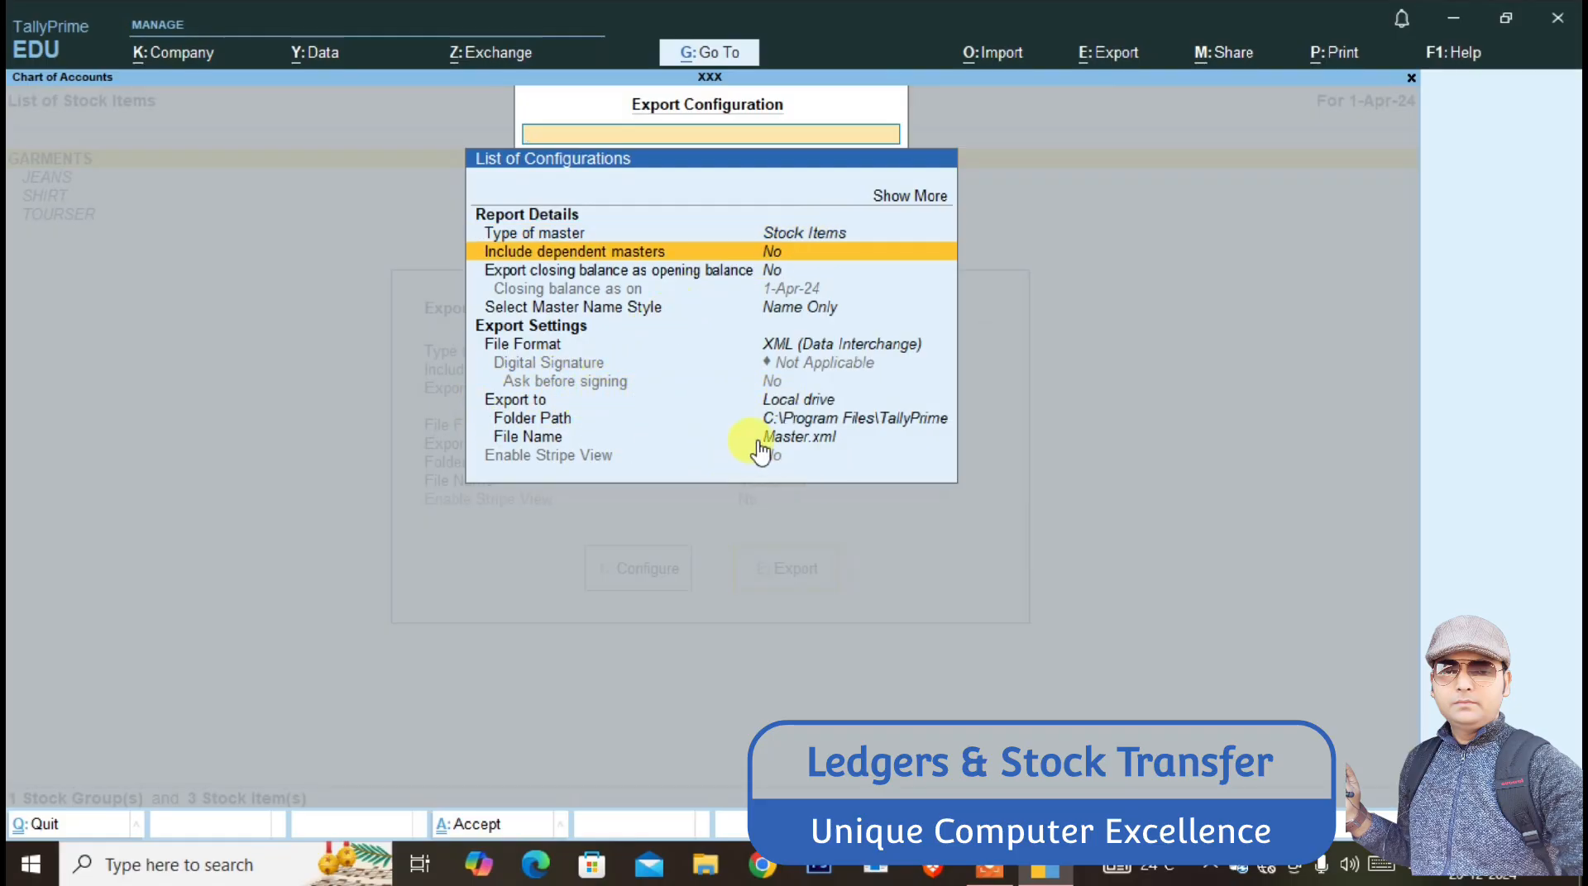
key(Down)
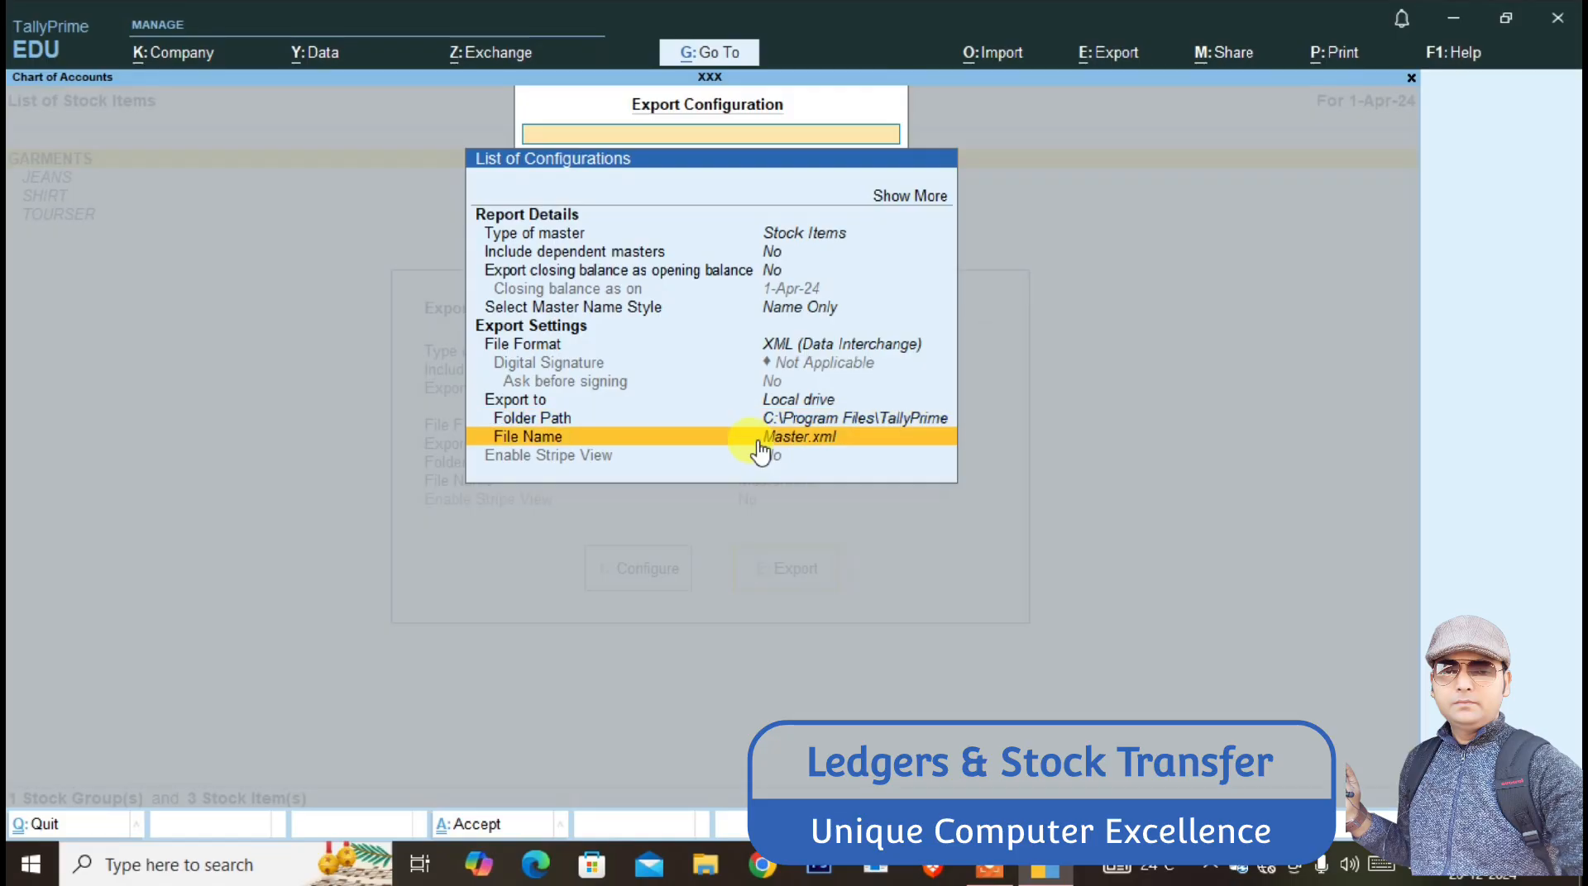
key(Return)
text(MAS)
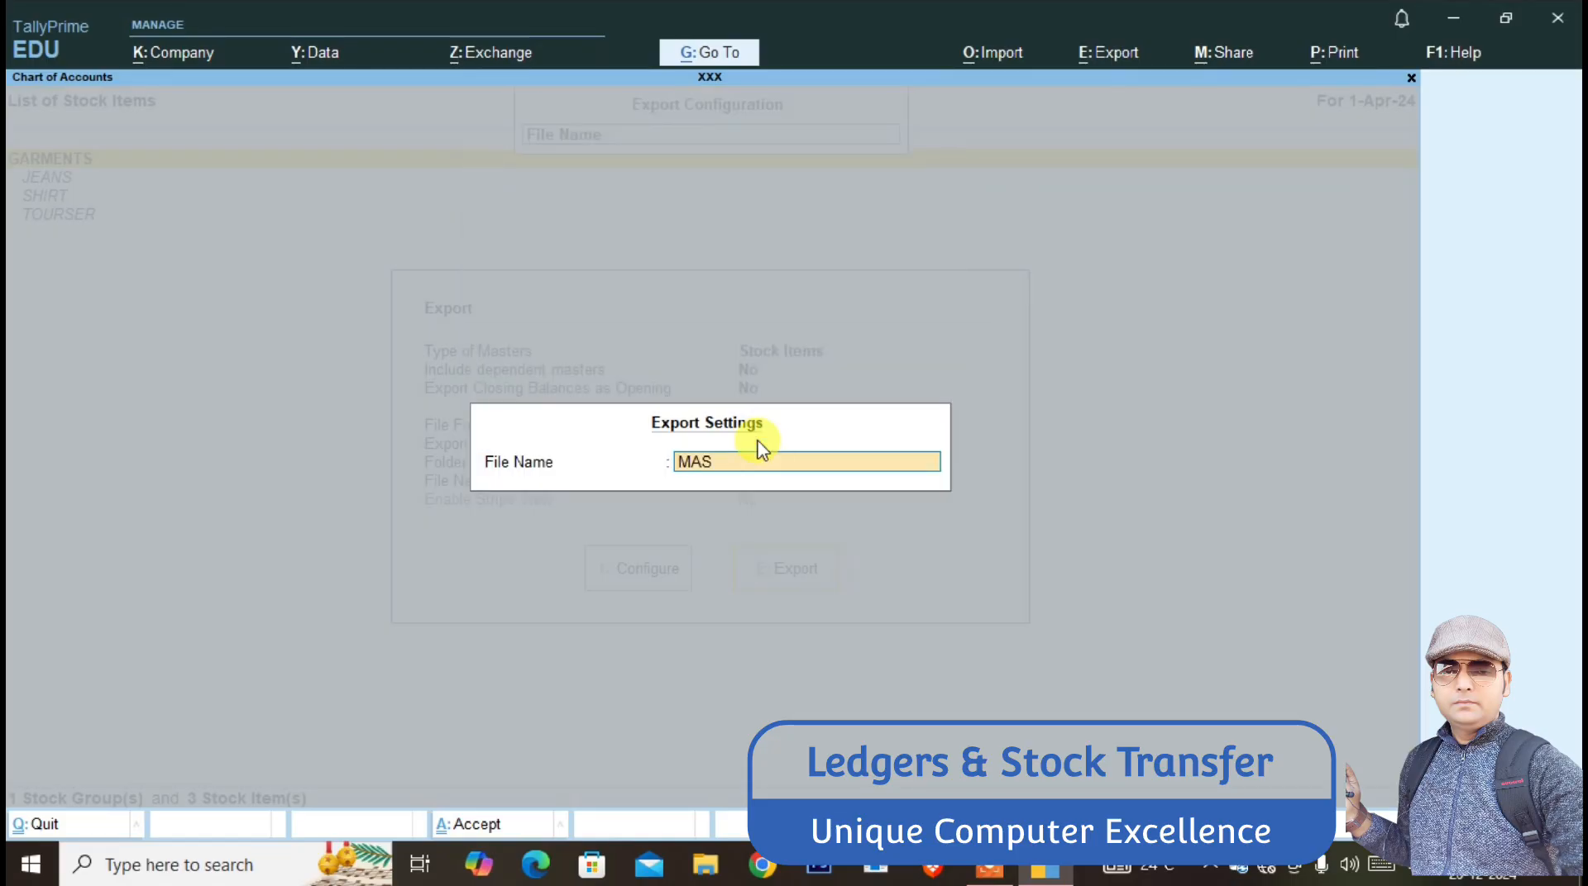
text(TER.XML)
key(Return)
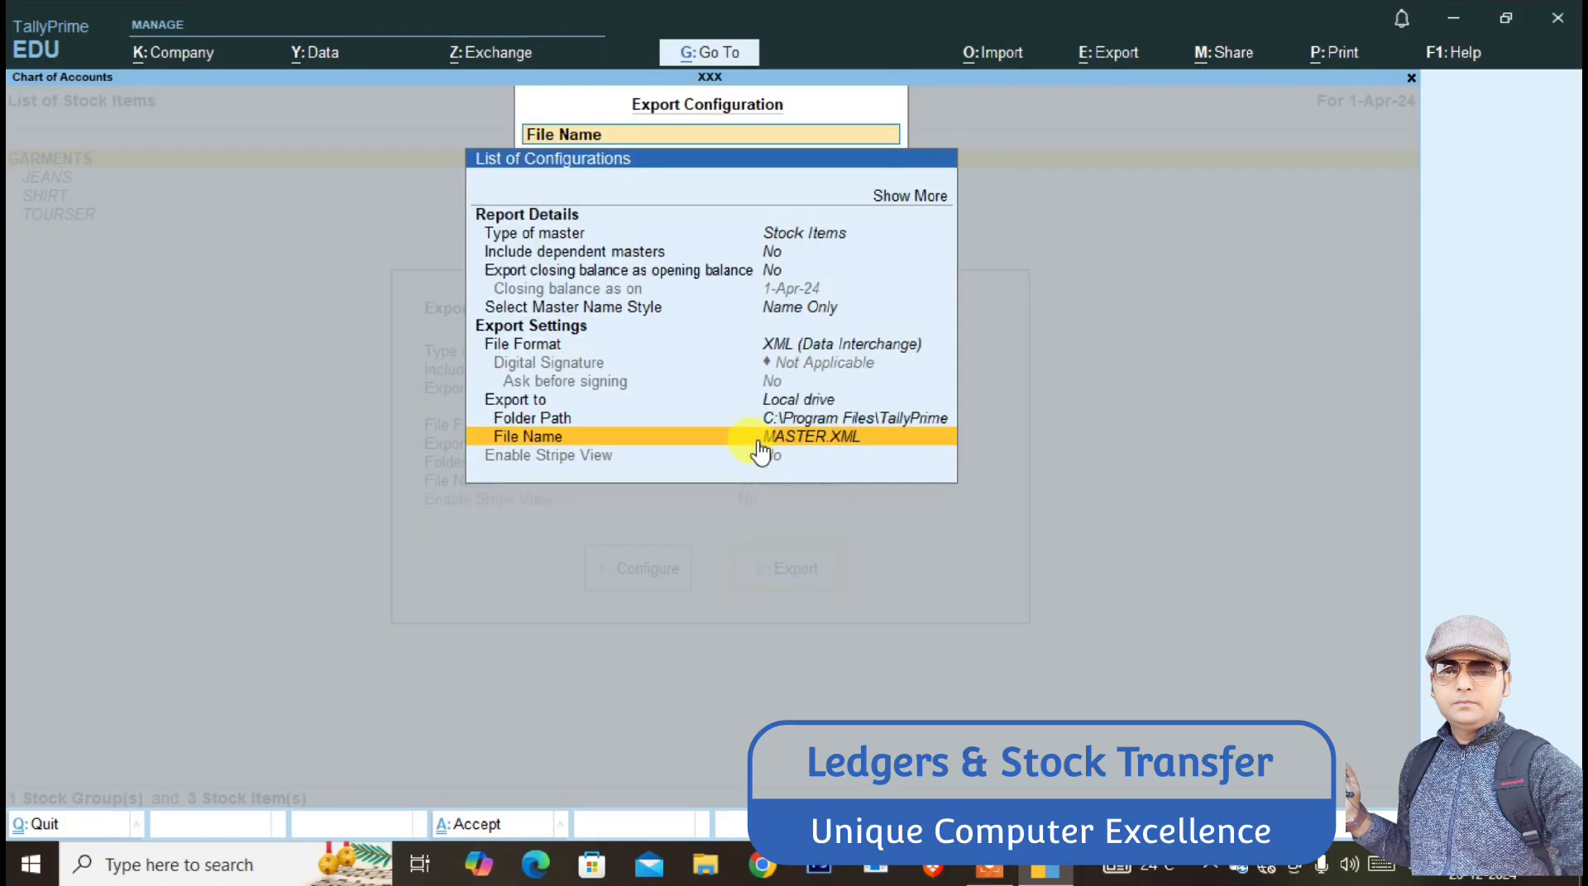
key(ctrl+a)
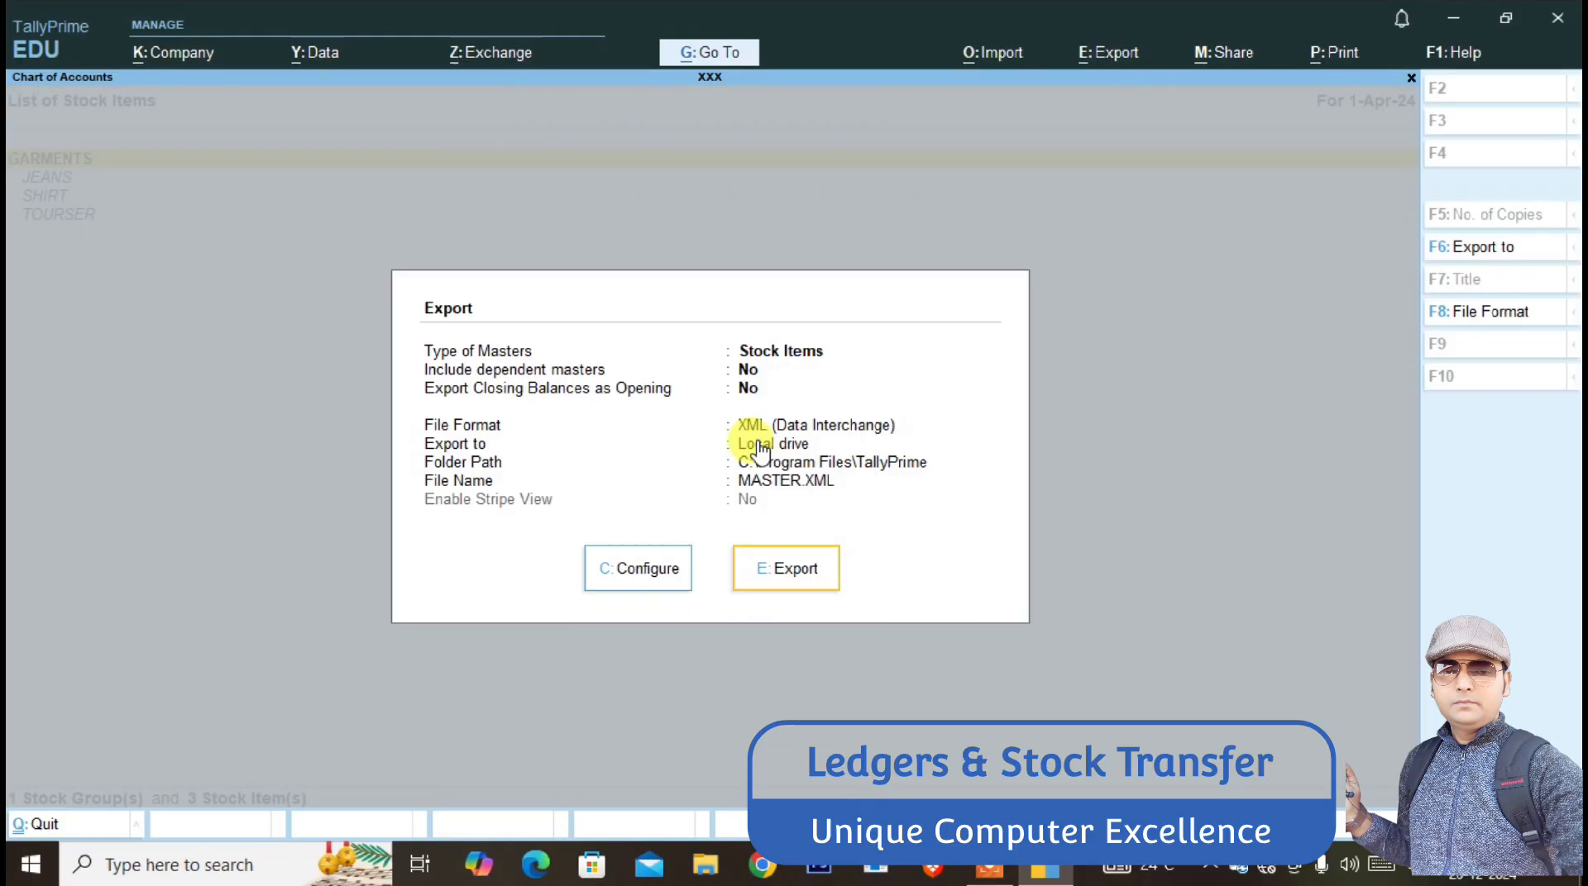
- Export the stock item masters to MASTER.XML and close the export folder window
click(785, 569)
key(y)
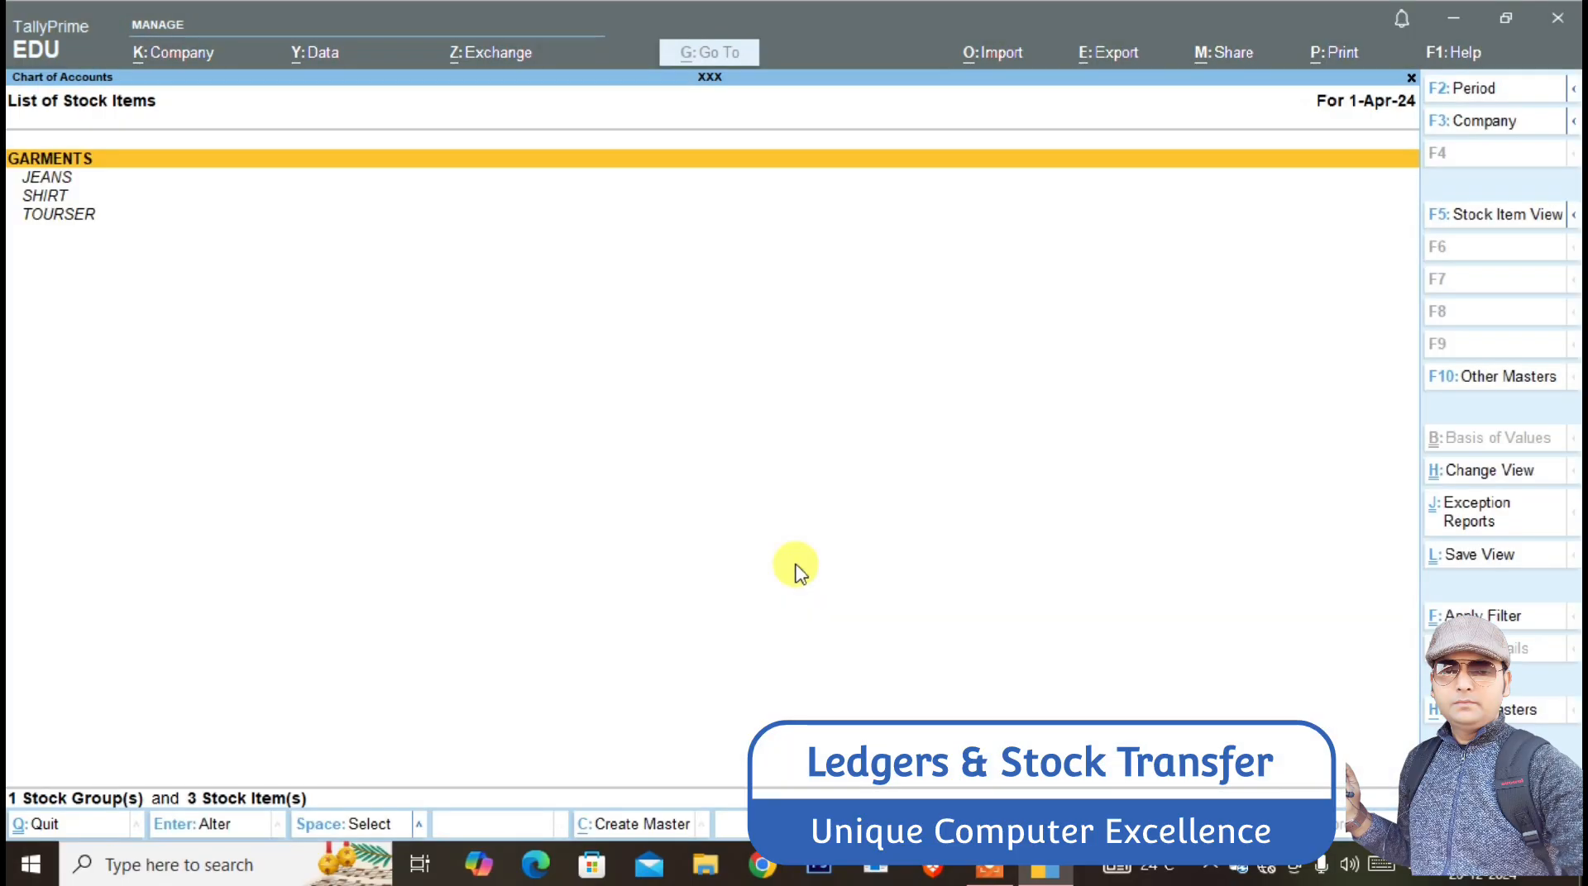
click(1260, 53)
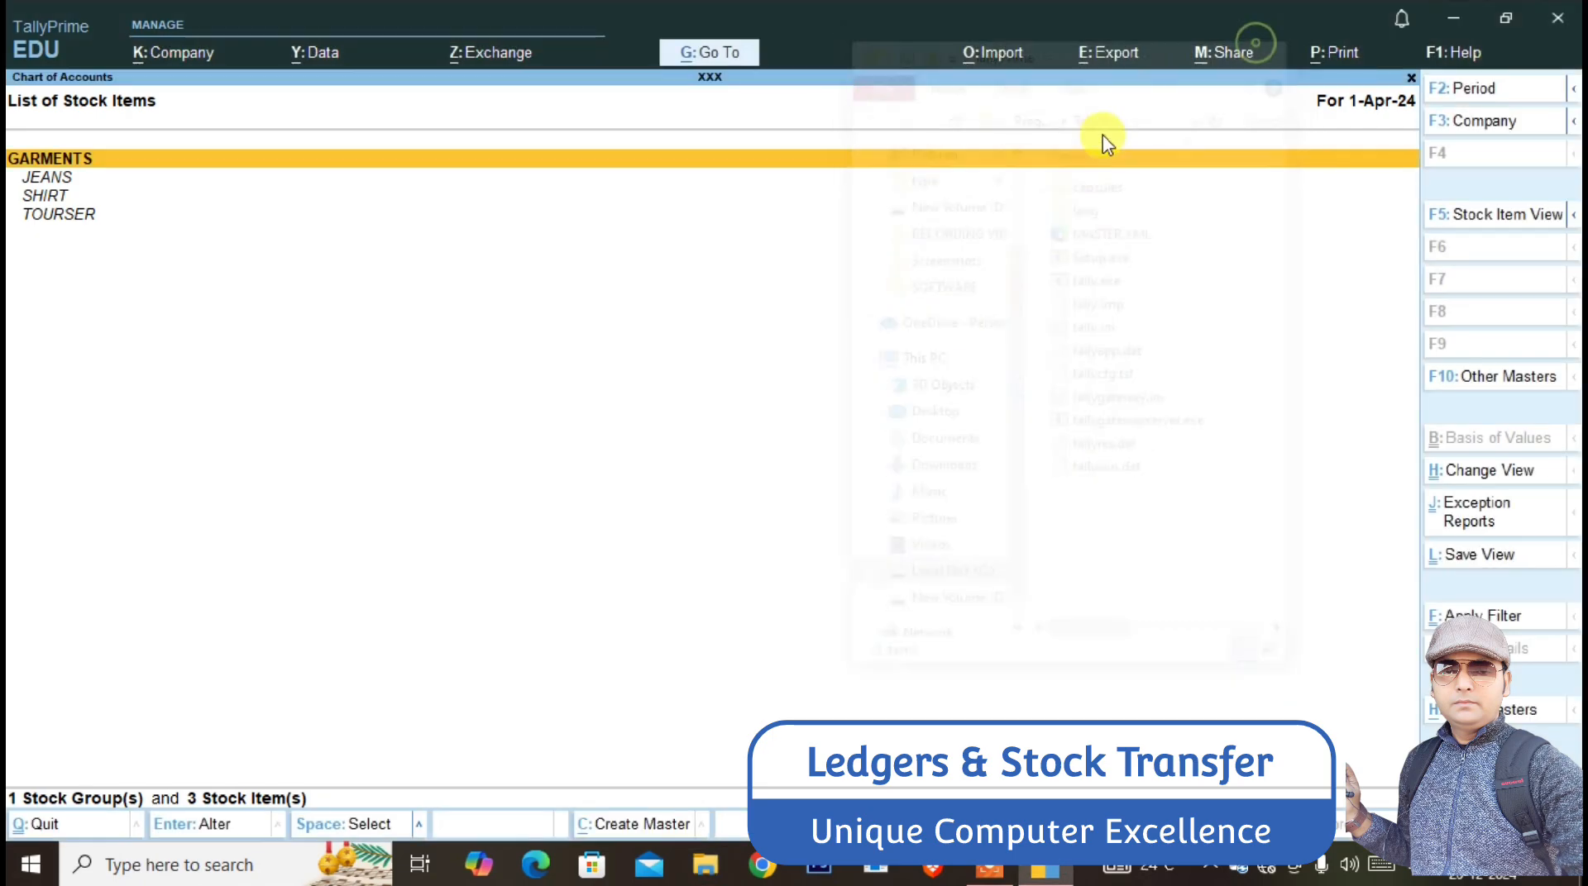
- Leave the chart of accounts and switch the active company to YYY
key(Escape)
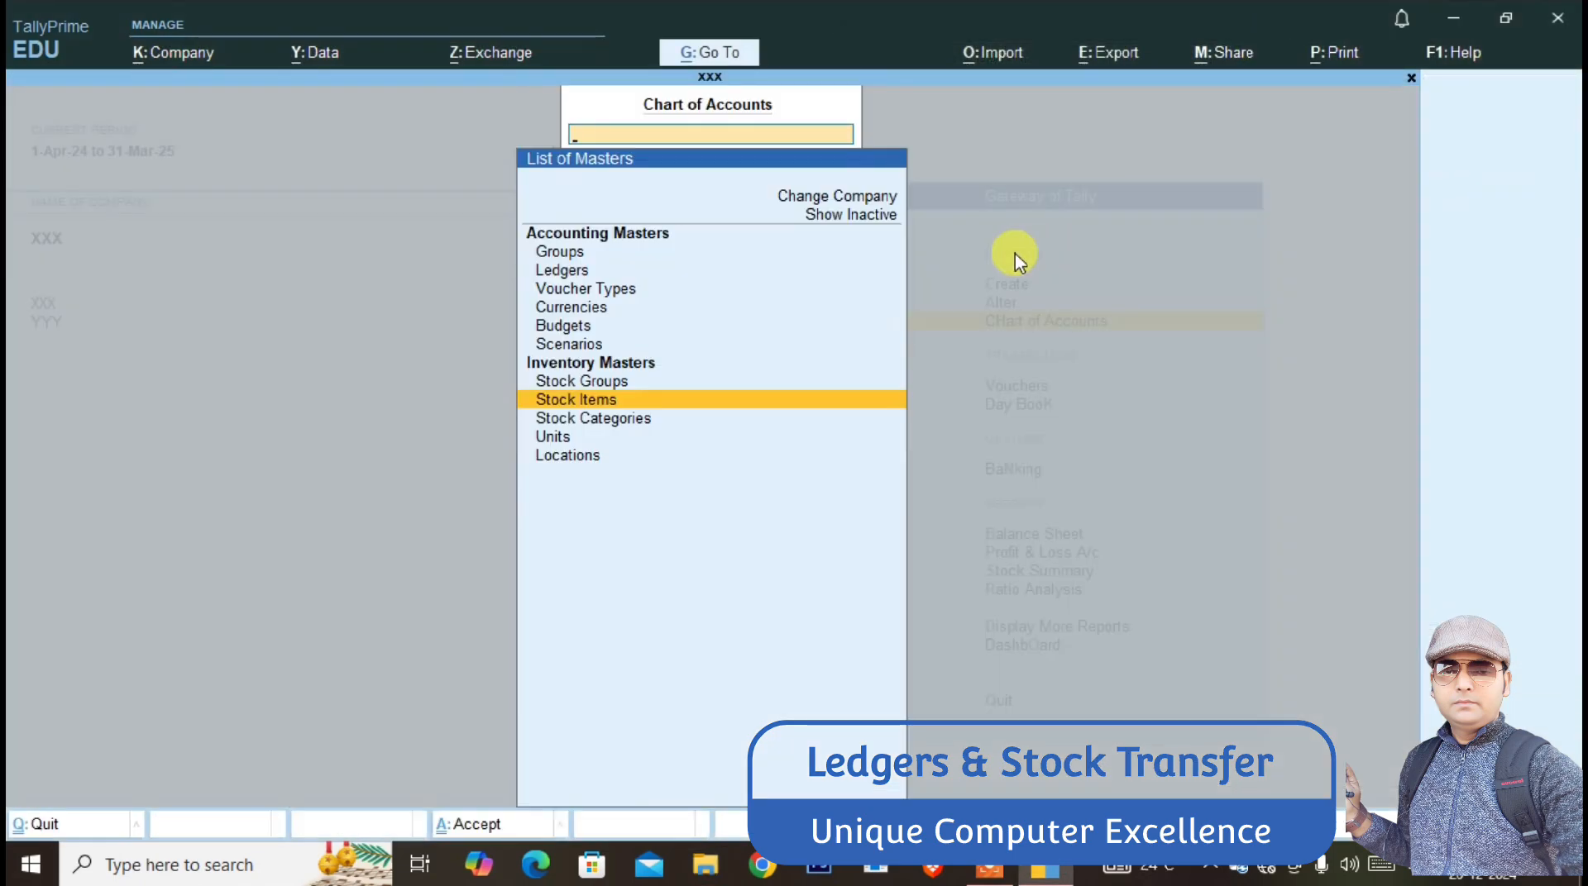
key(Escape)
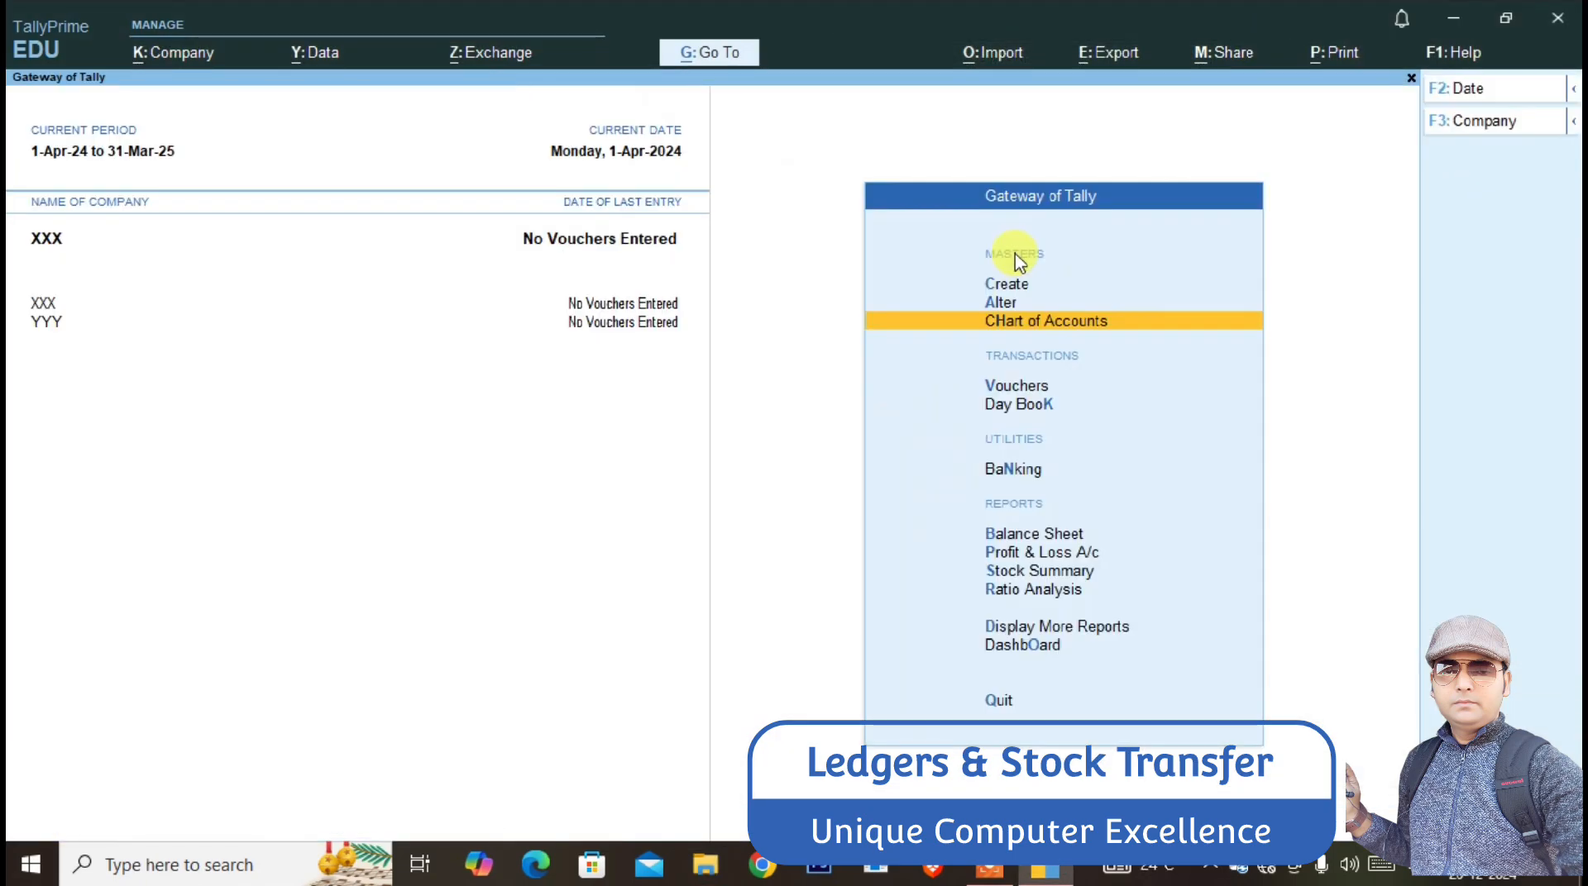
click(50, 322)
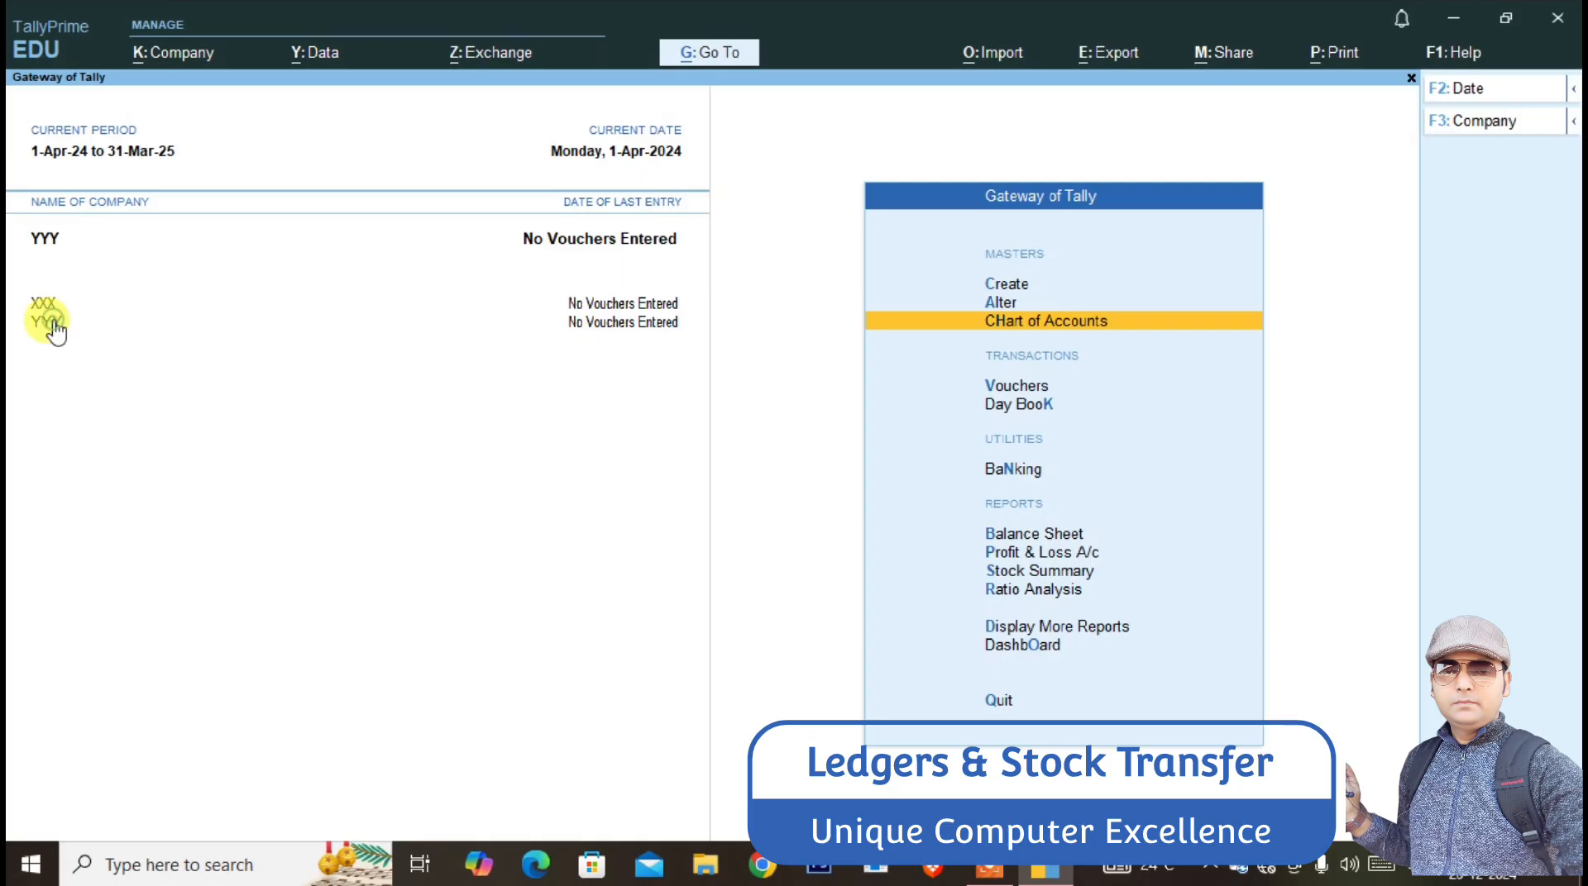
- Check the list of stock items available for alteration in company YYY and return to the Gateway of Tally
key(Up)
key(Return)
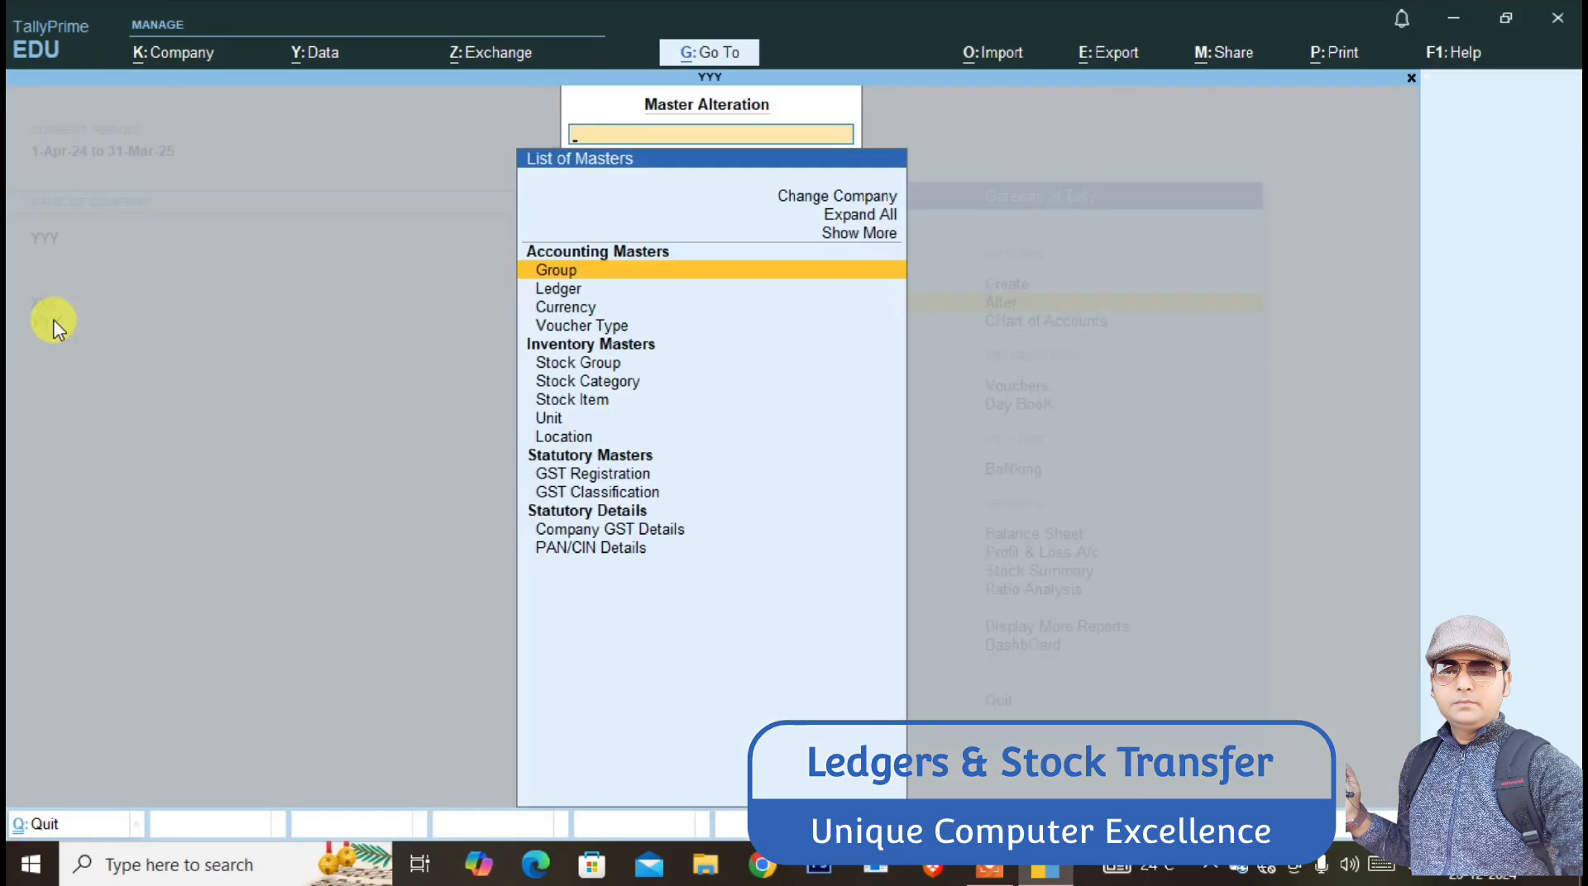
key(Down)
key(Down)
key(Down)
key(Down)
key(Down)
key(Down)
key(Return)
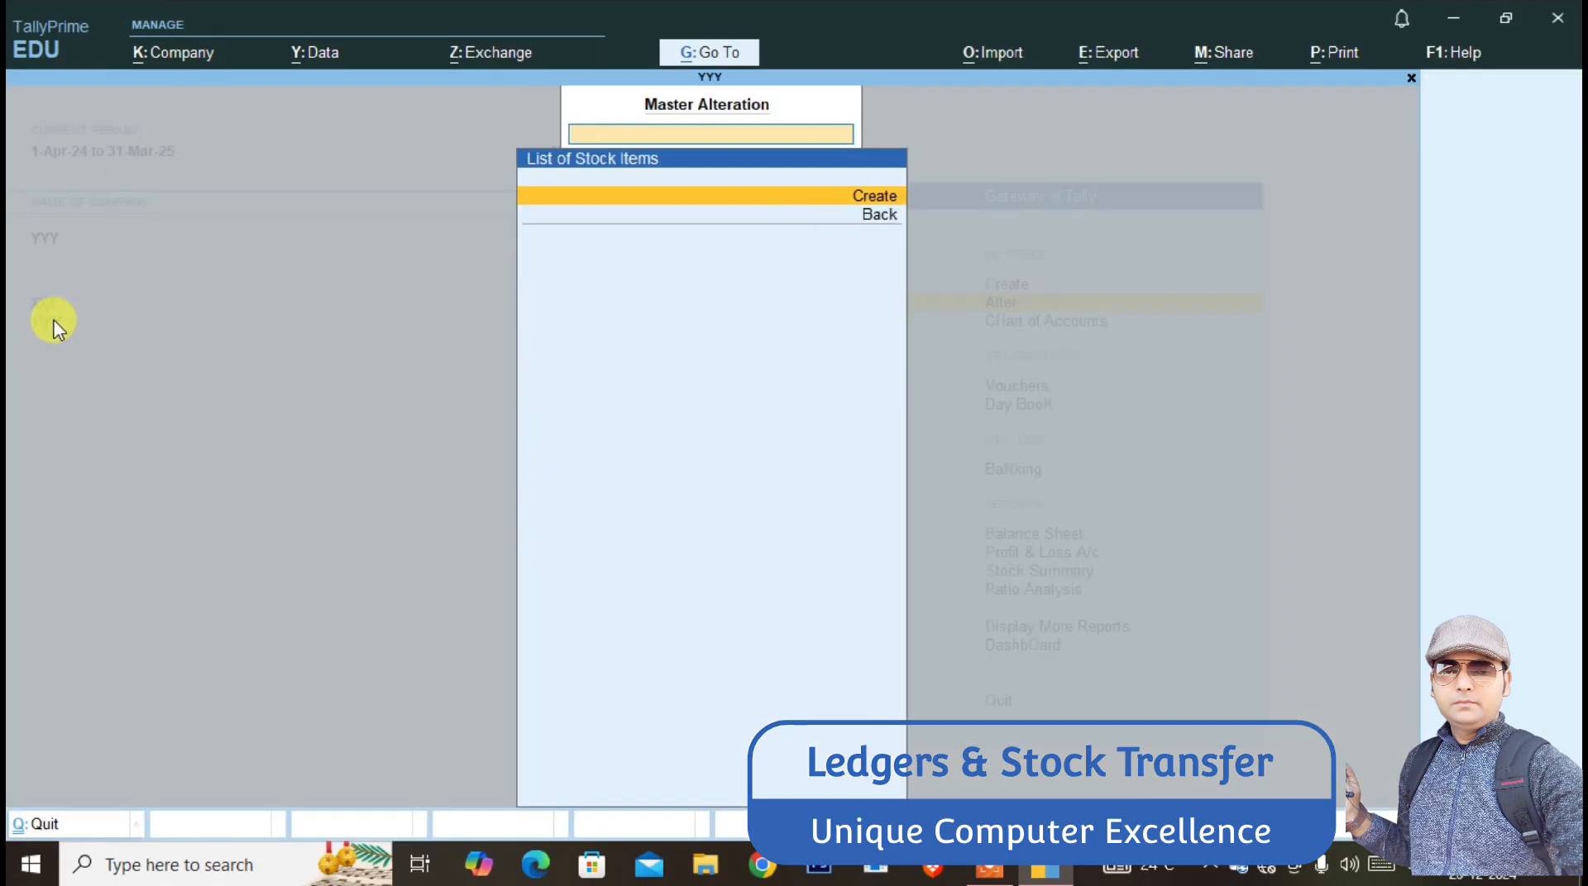
key(Escape)
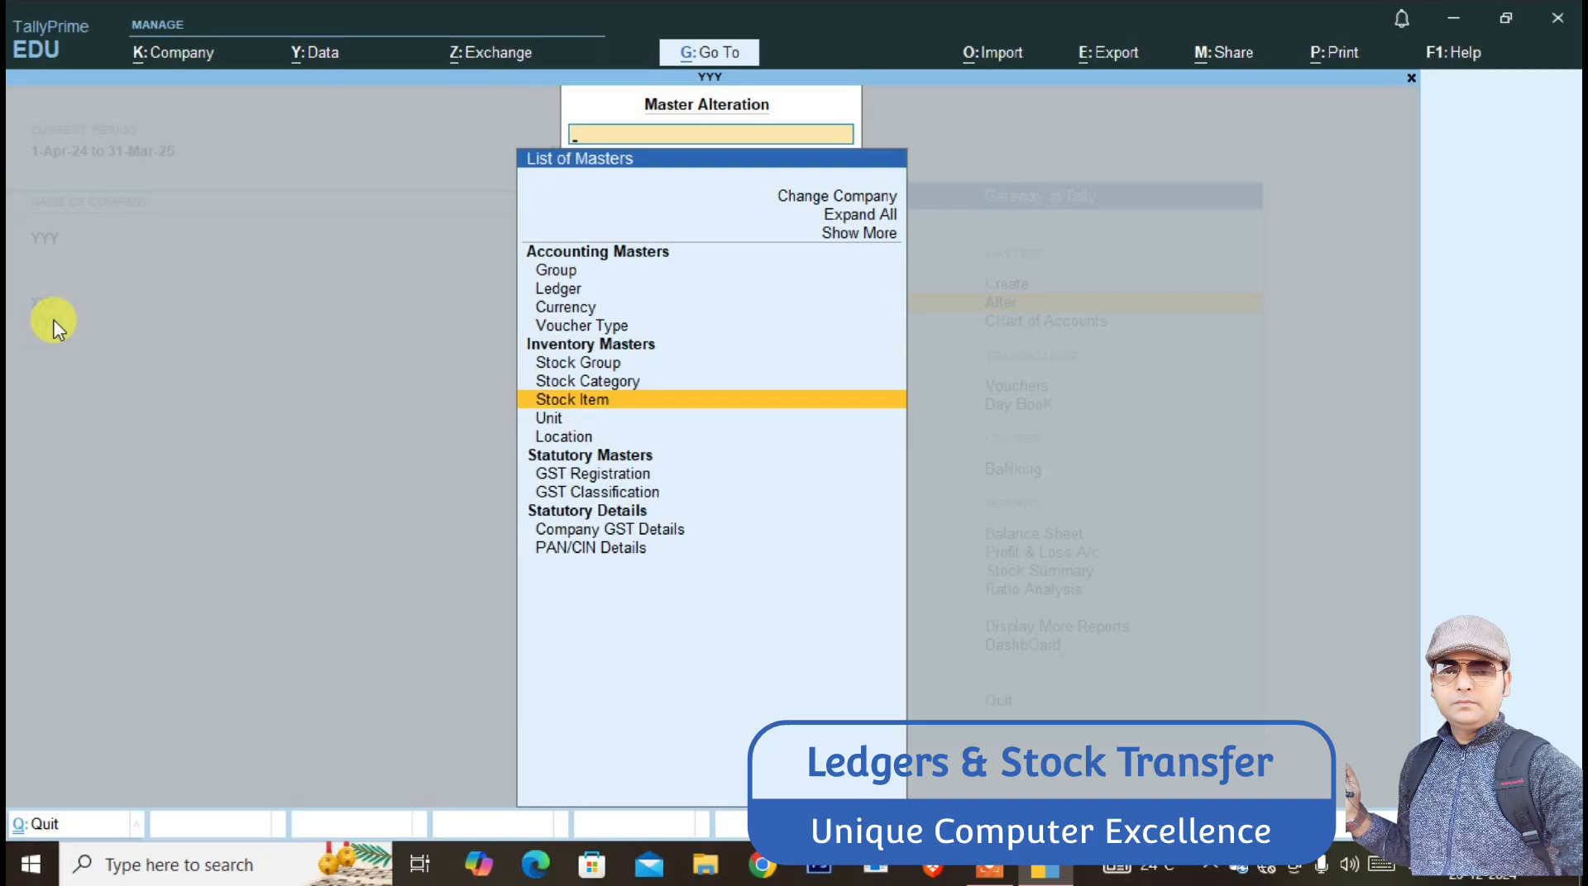
key(Escape)
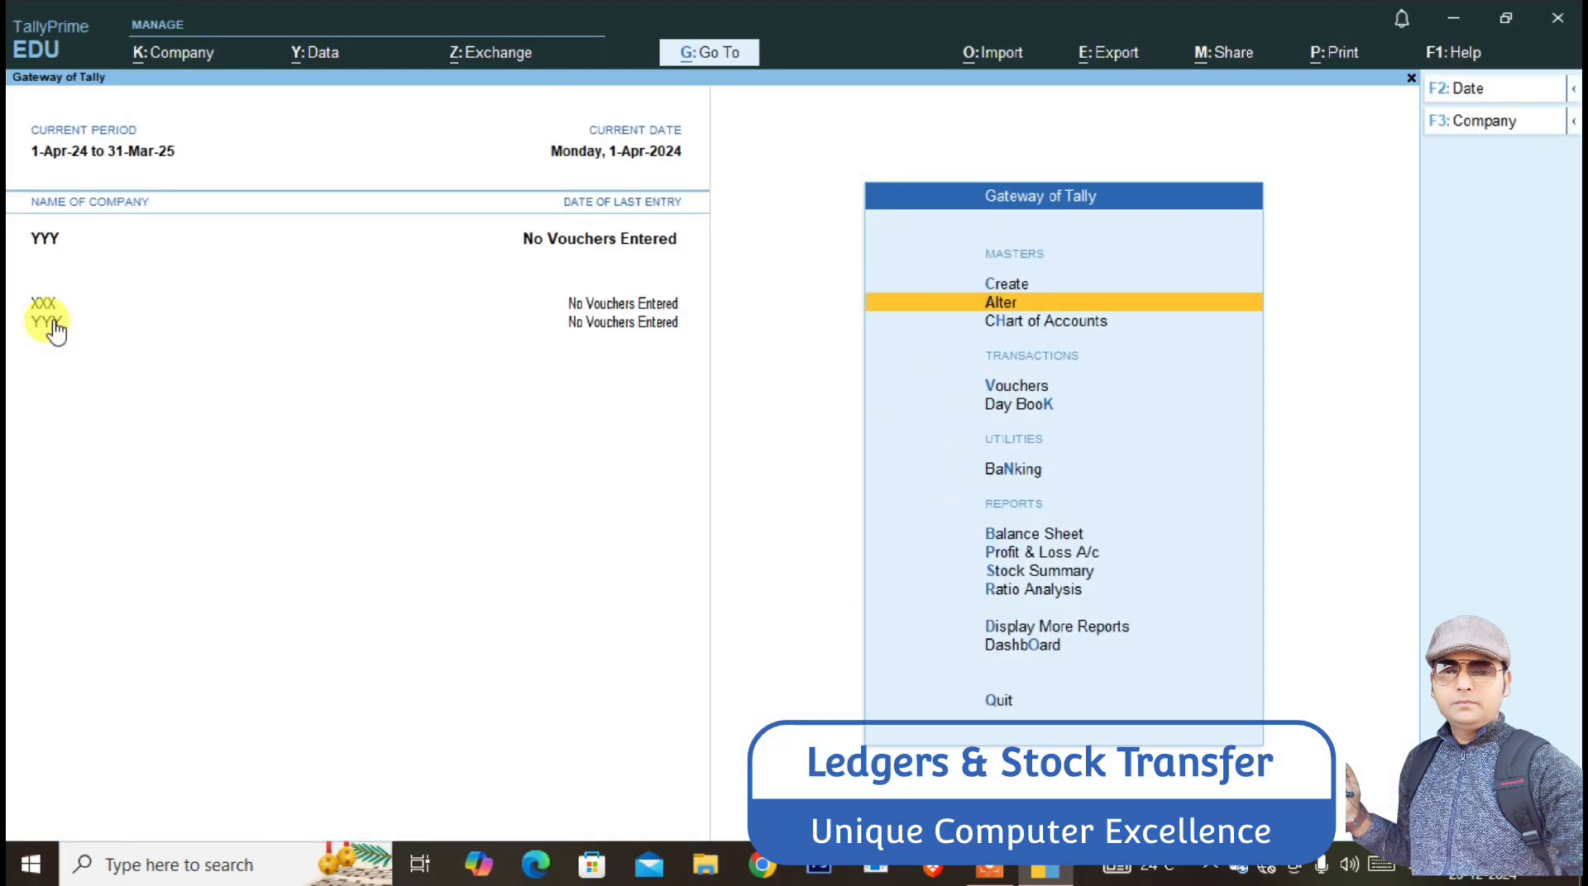
- Set up a masters import of MASTER.XML using Combine Opening Balances, with a company data backup before import
key(alt)
key(alt+o)
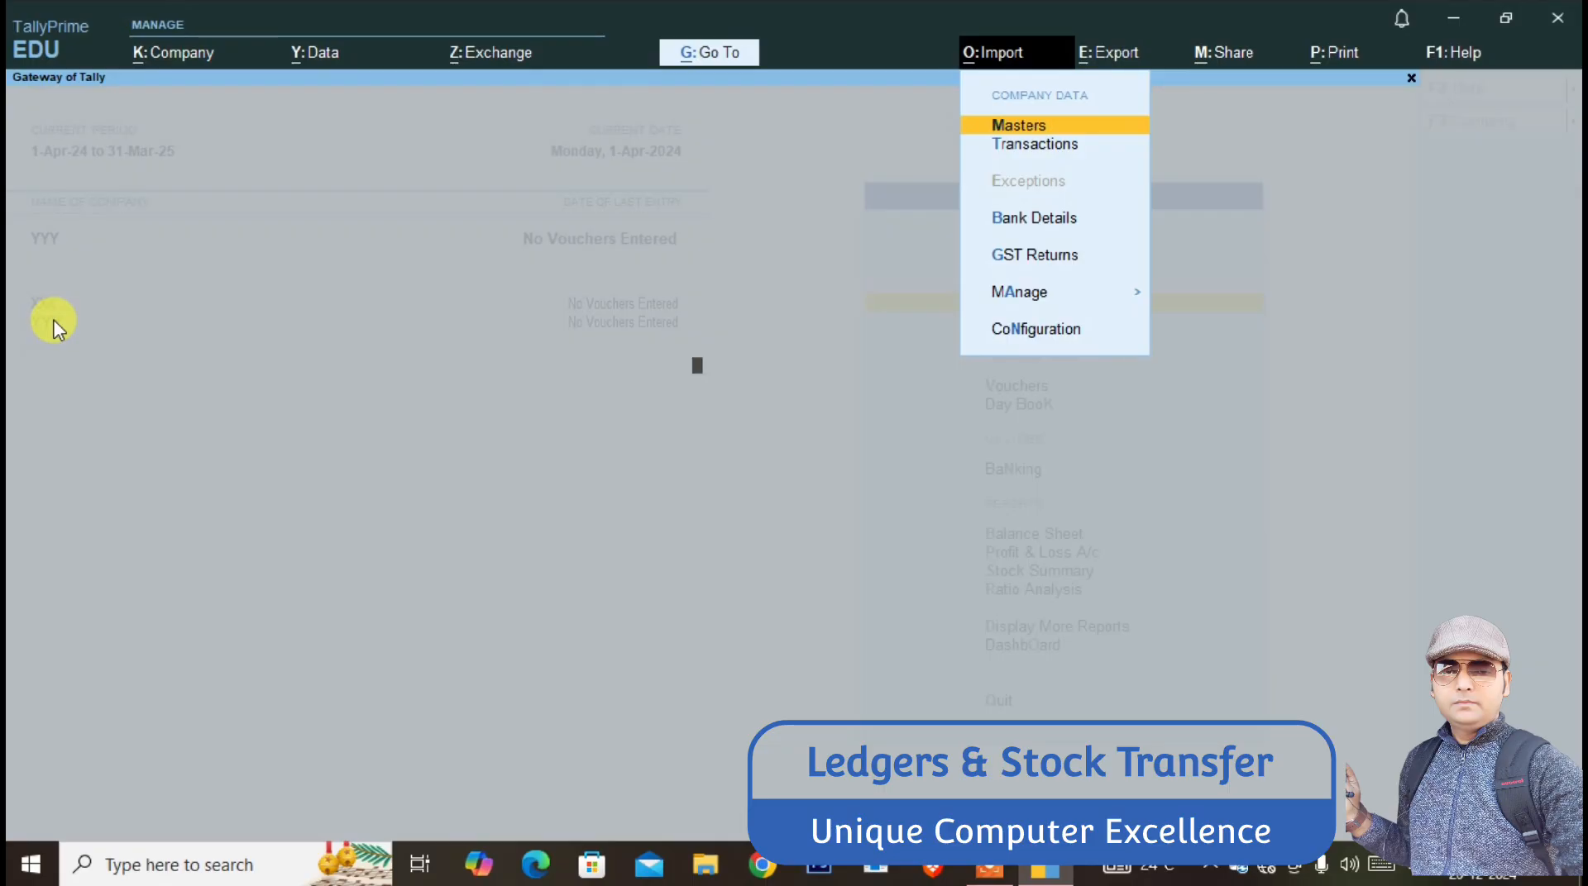
key(Return)
key(Return)
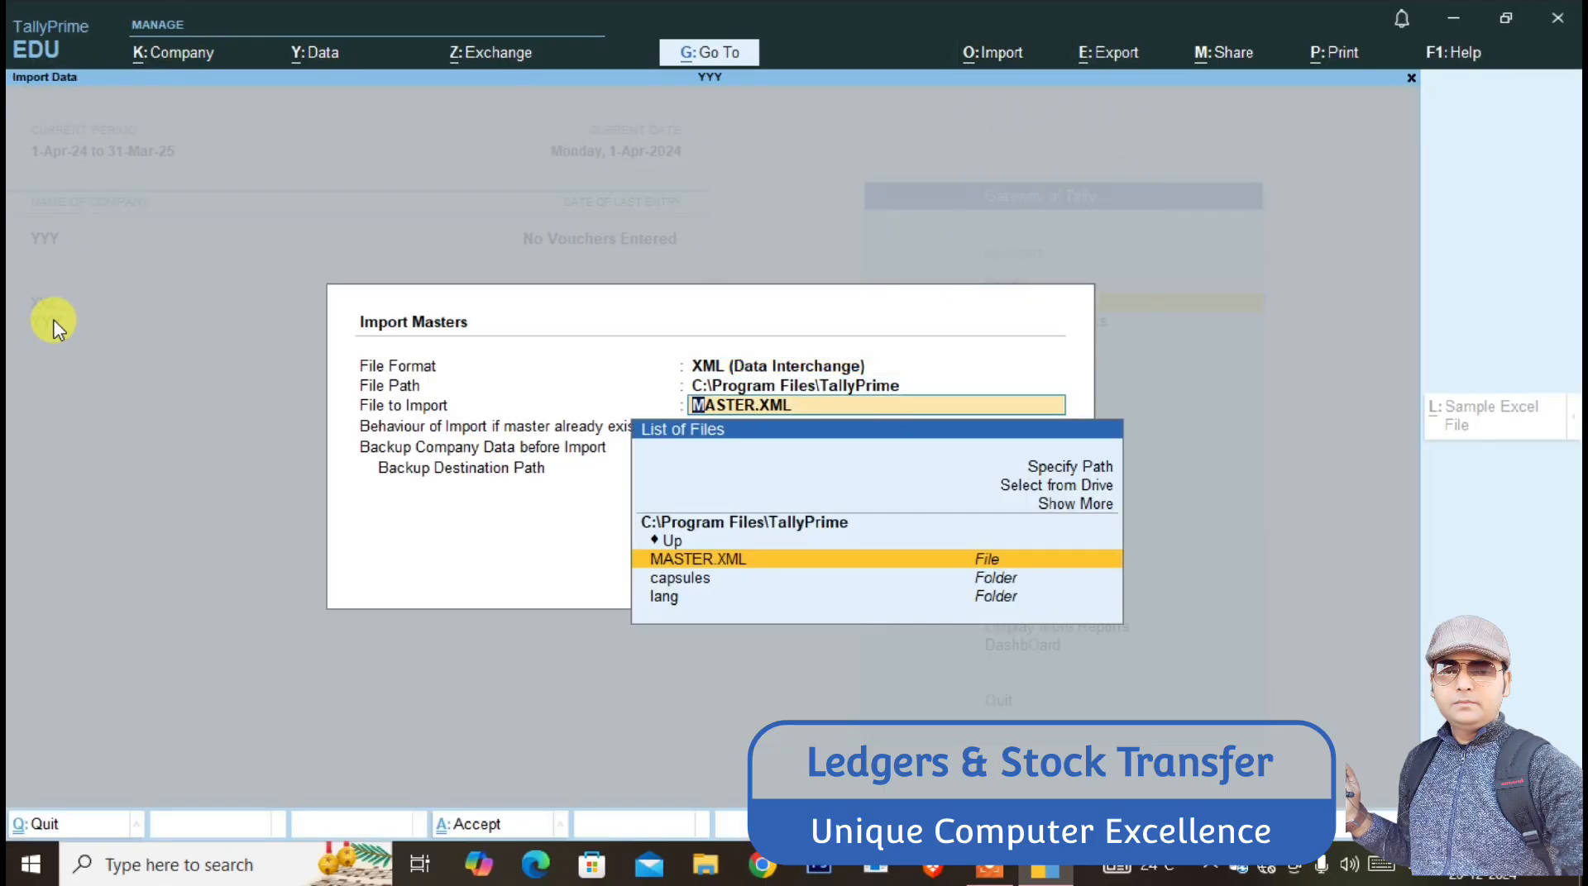
key(Return)
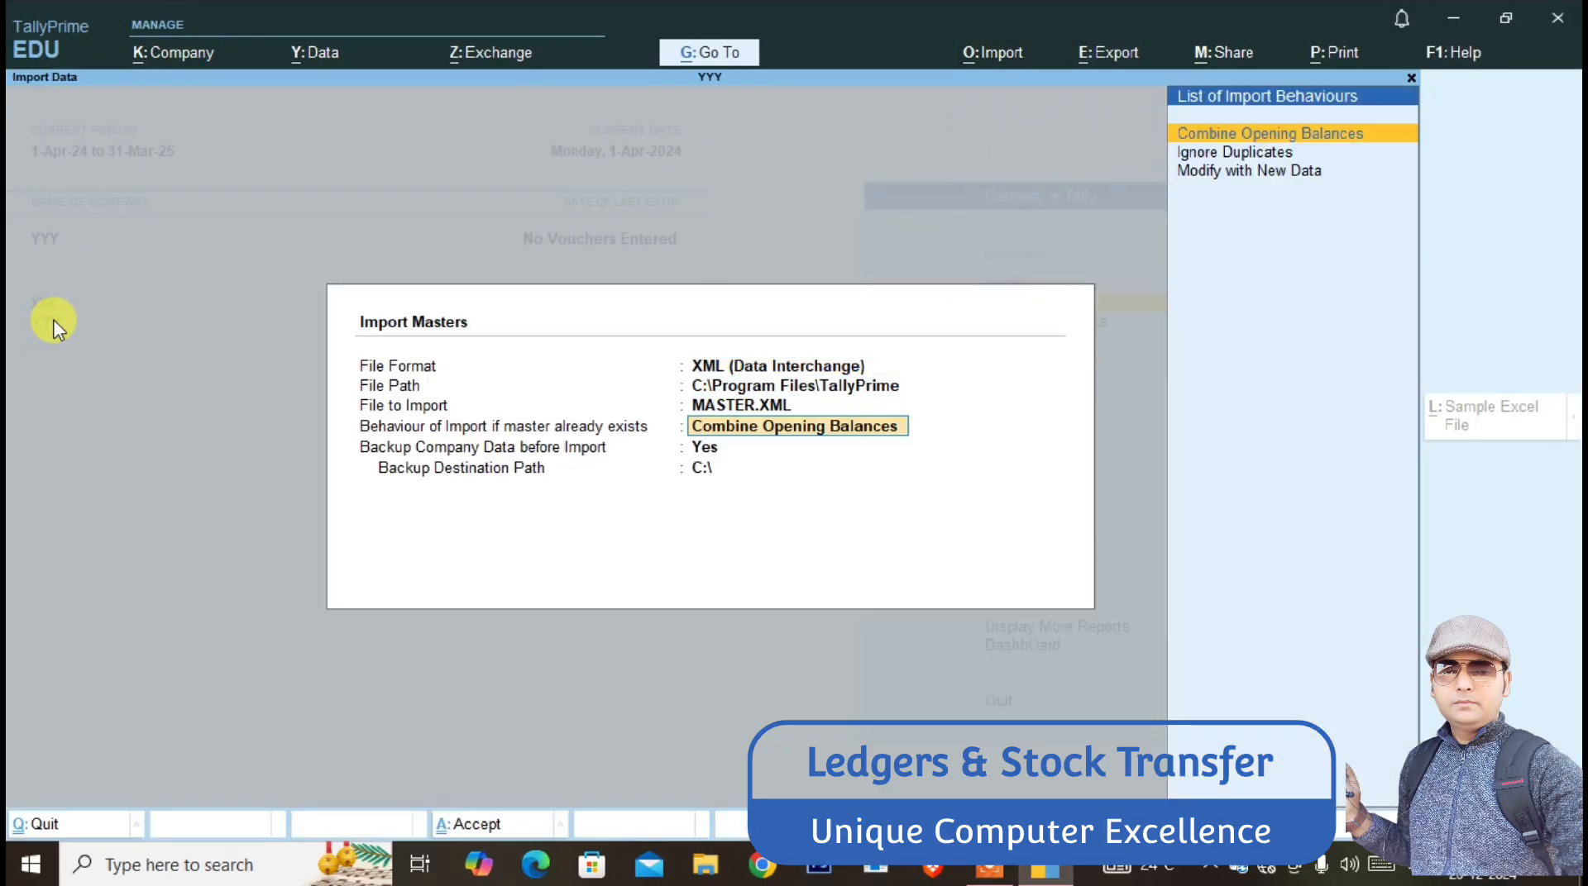
key(Return)
key(Return)
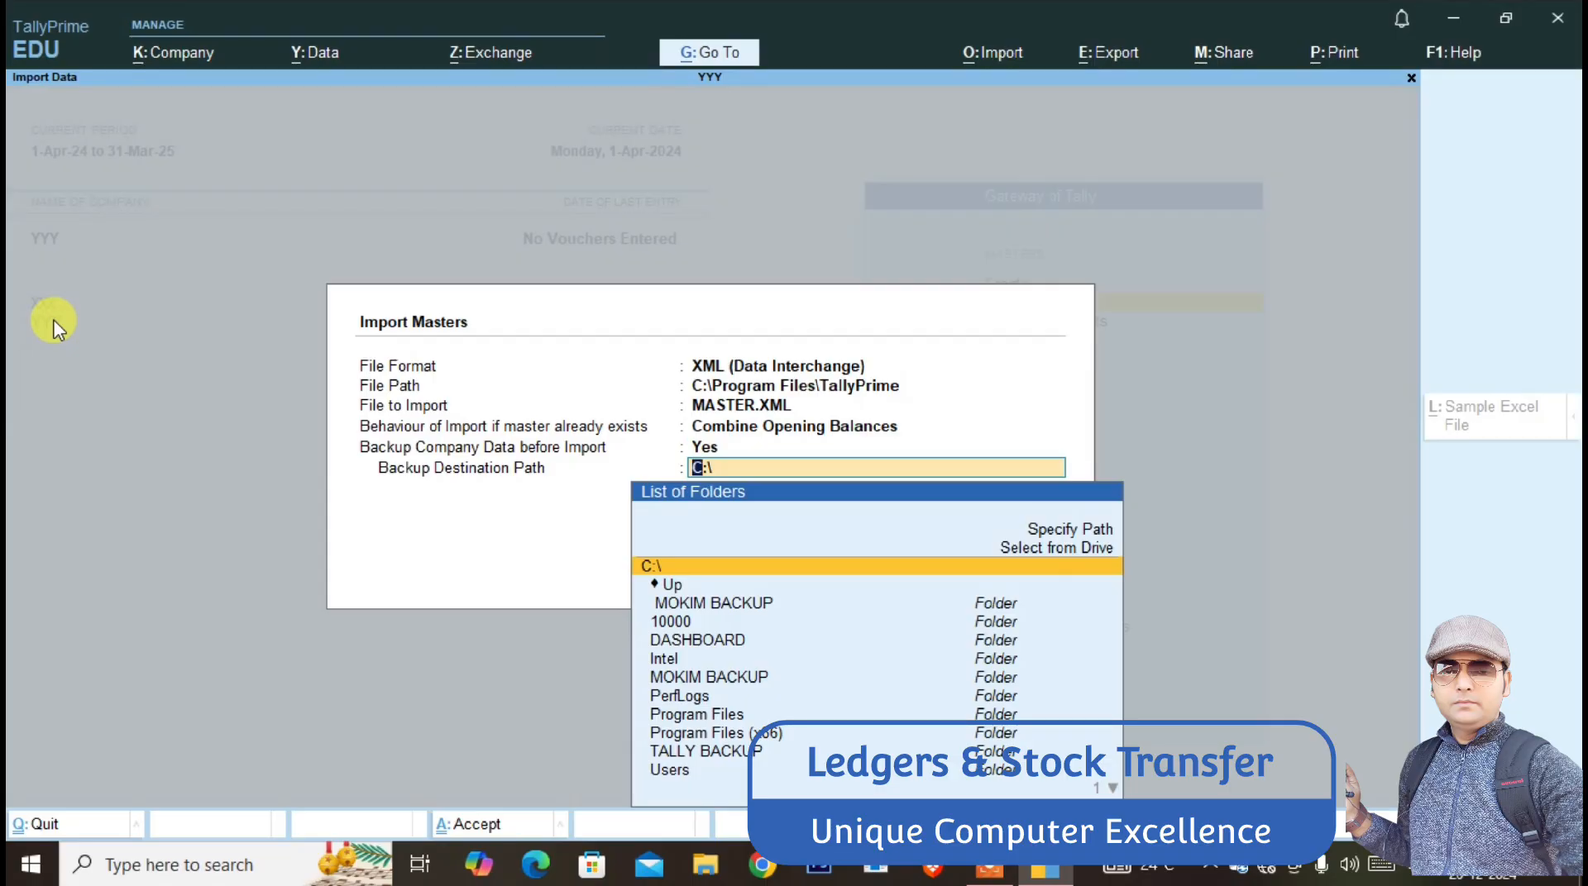
text(D)
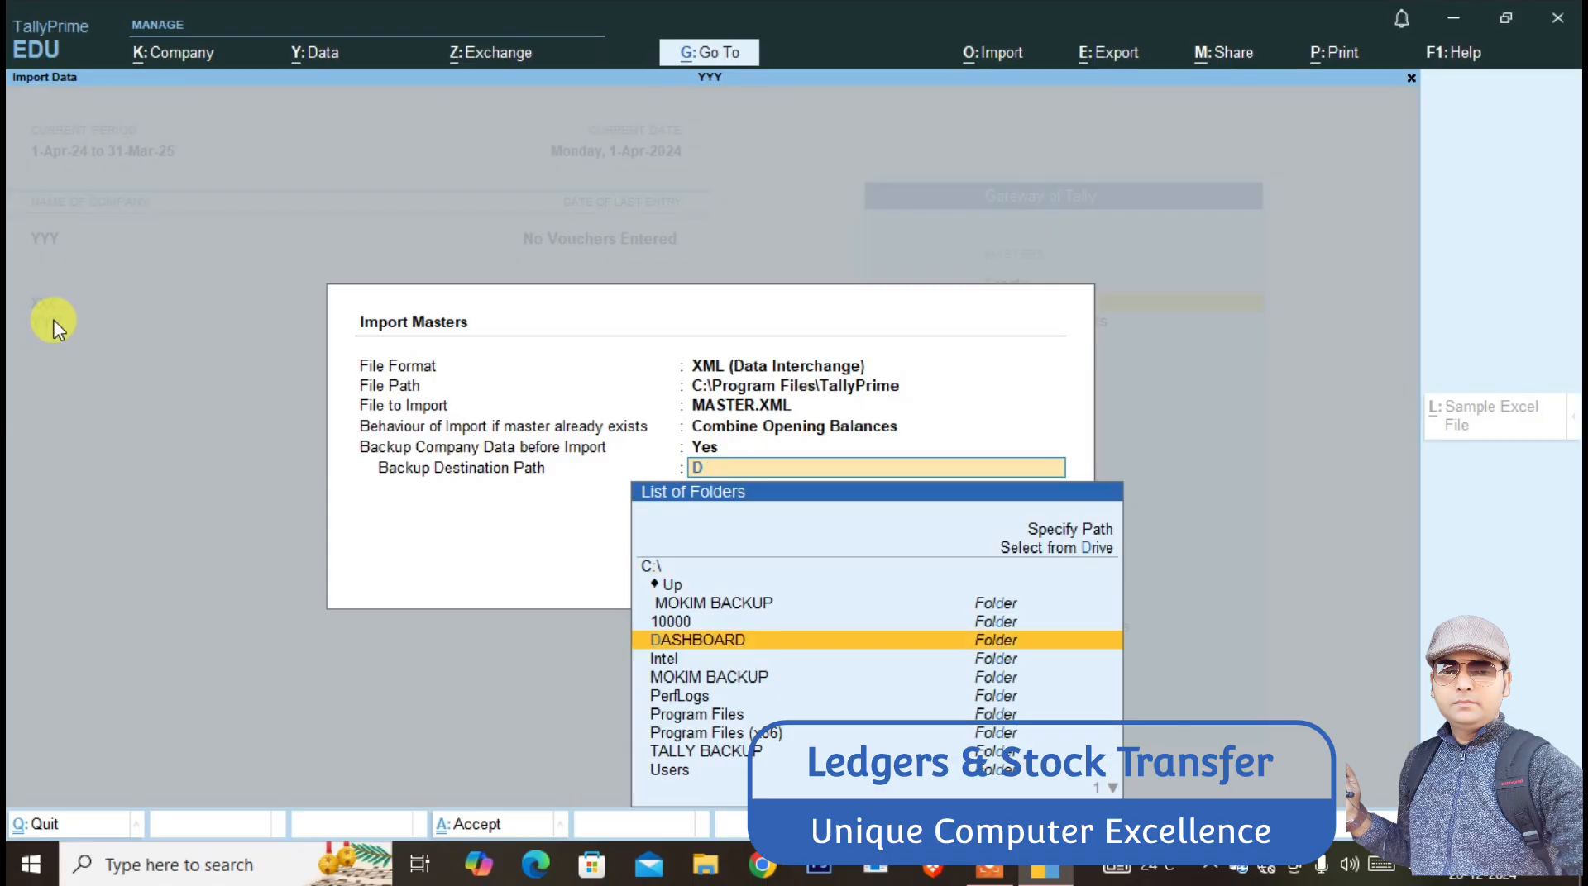
key(BackSpace)
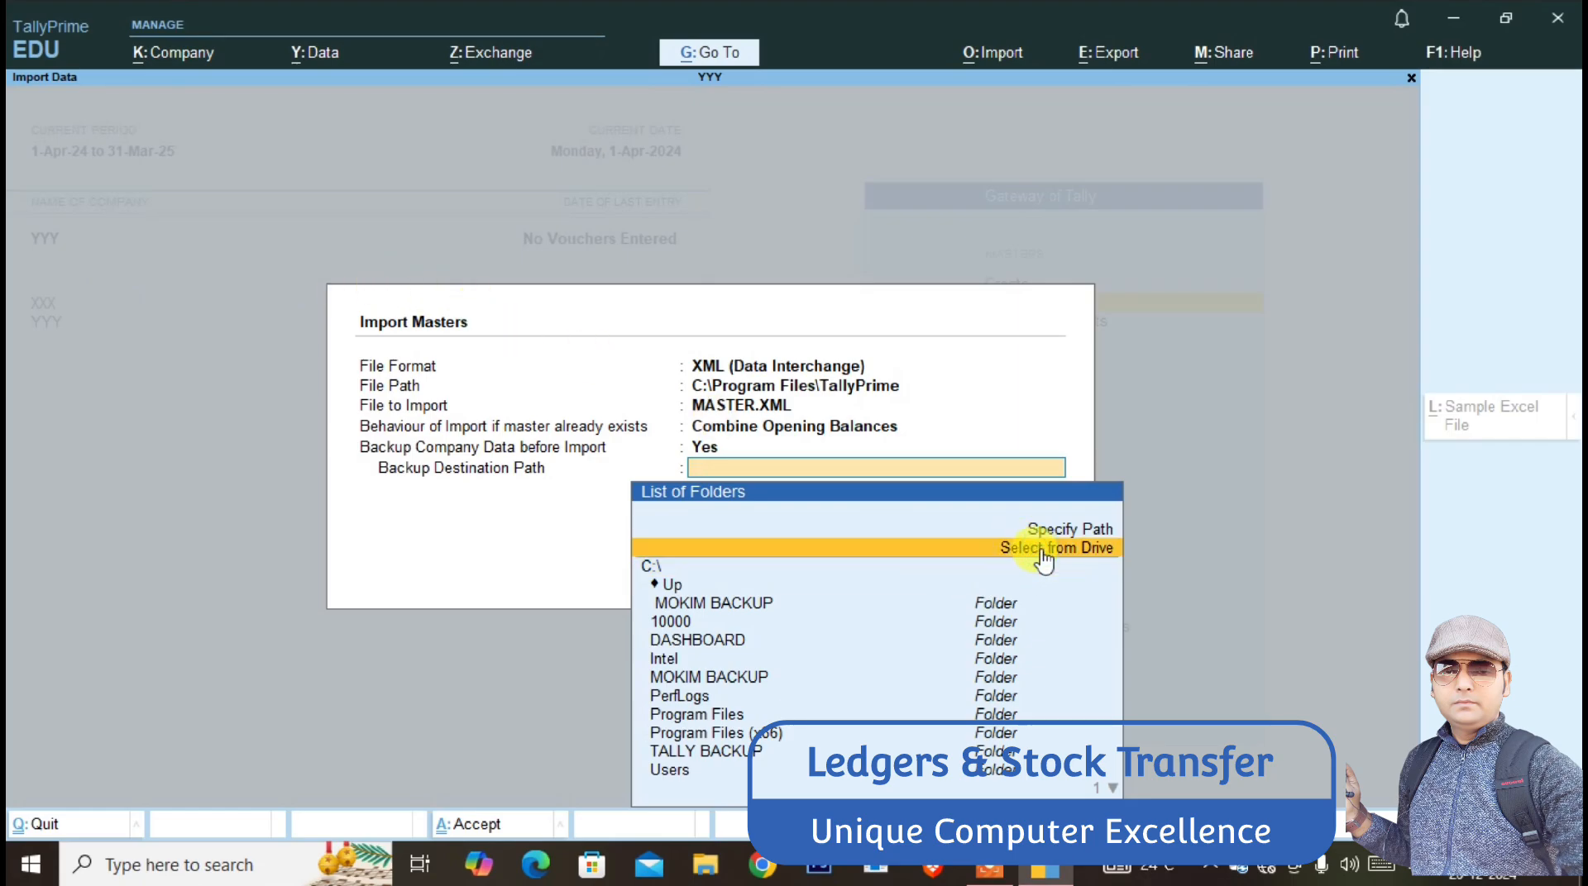
text(D)
key(Up)
key(Up)
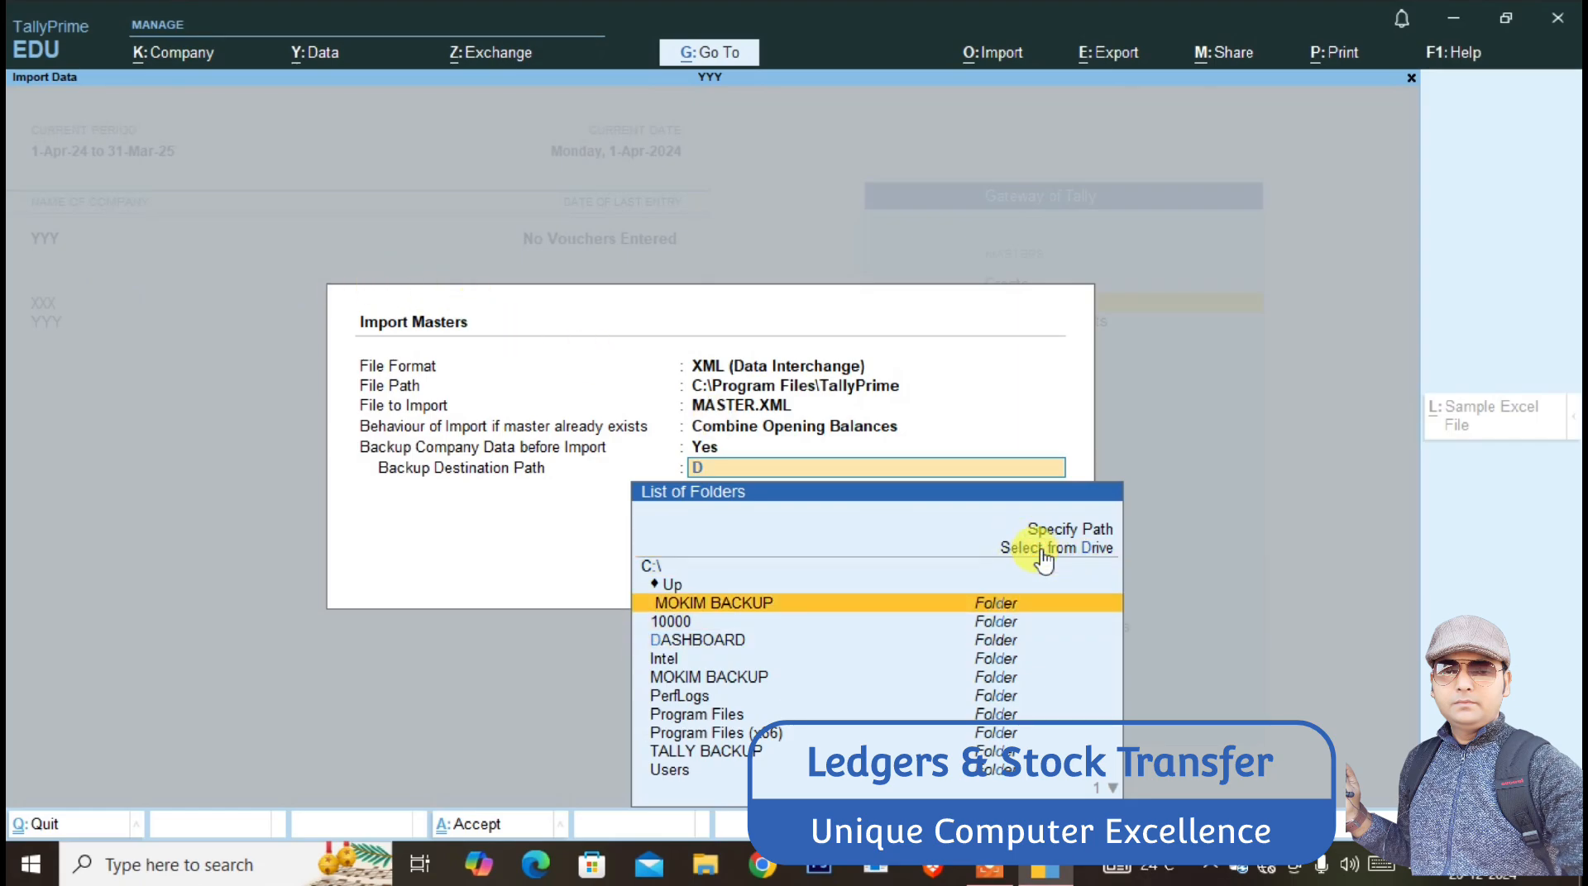
key(Down)
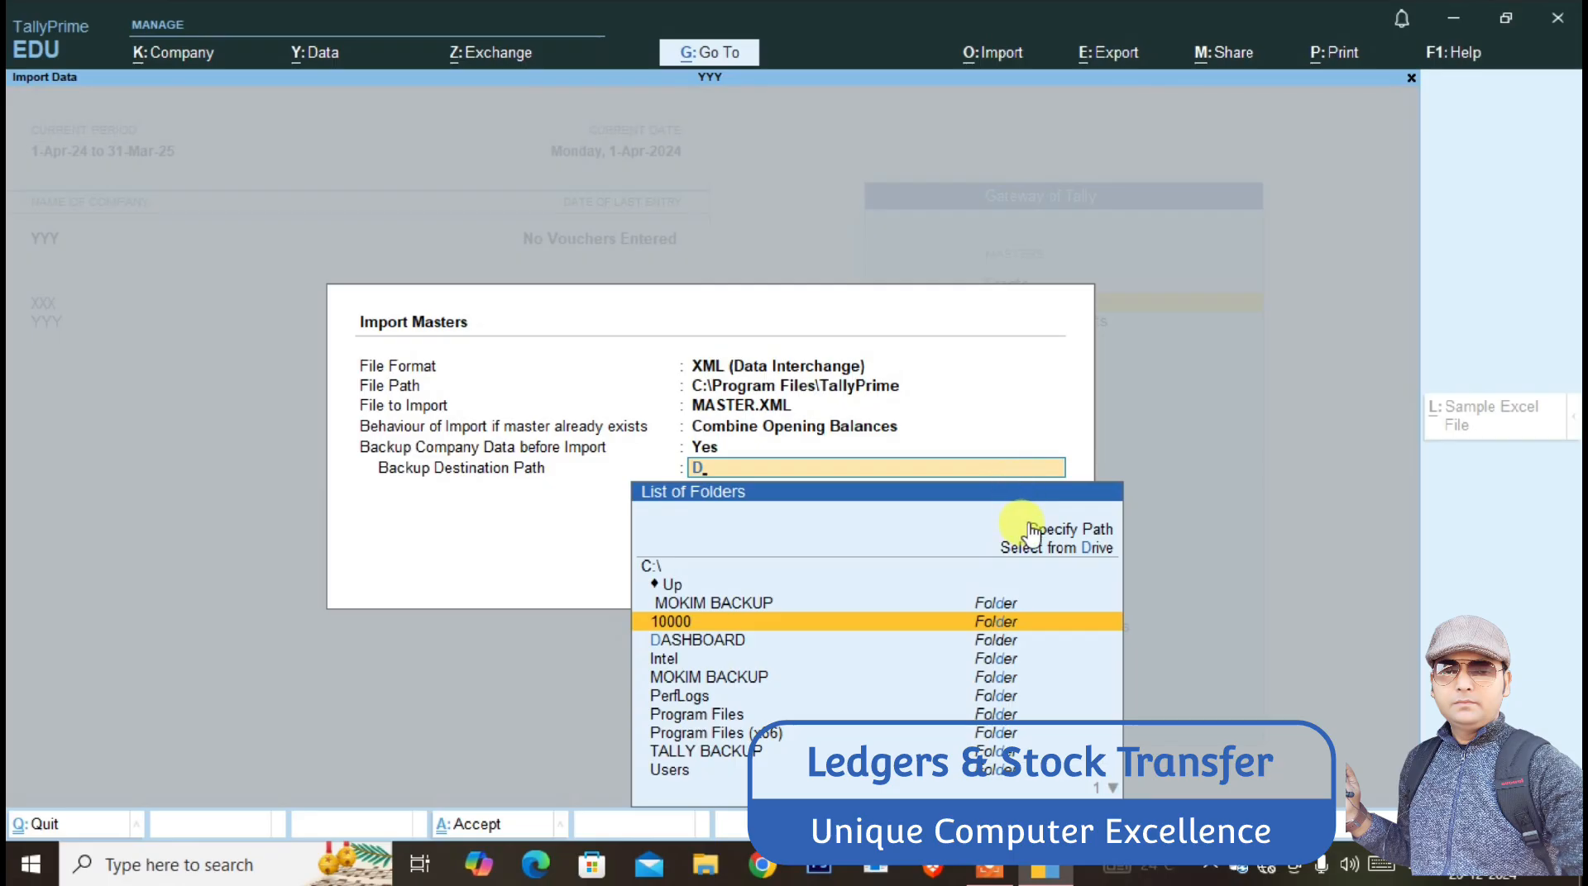
- Specify D:\ as the backup destination path and run the stock item masters import
click(1033, 533)
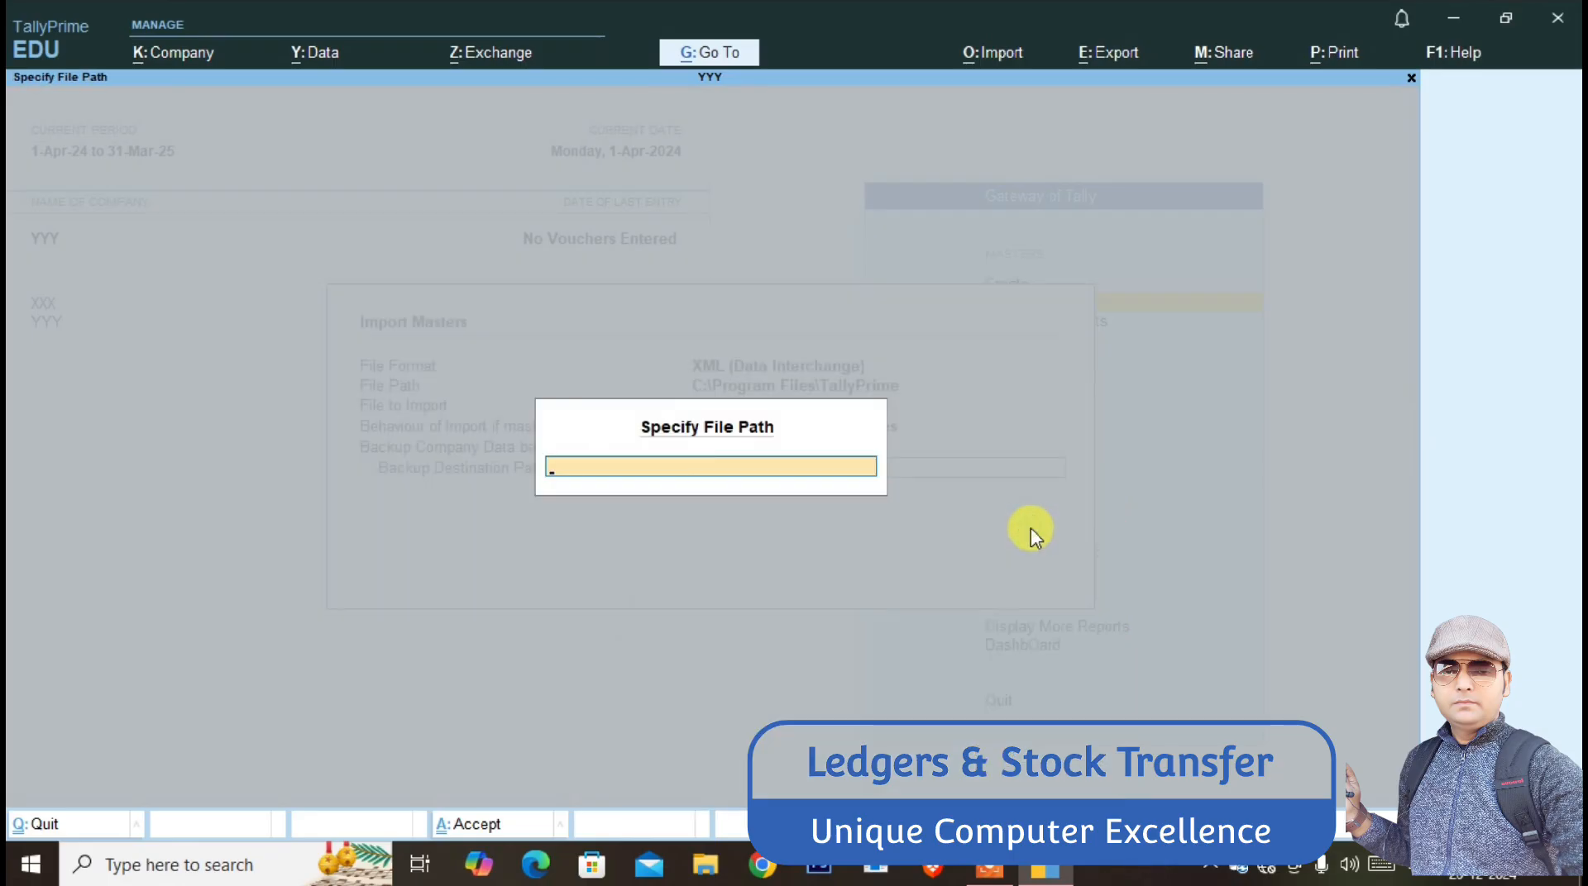
text(D:\)
key(Return)
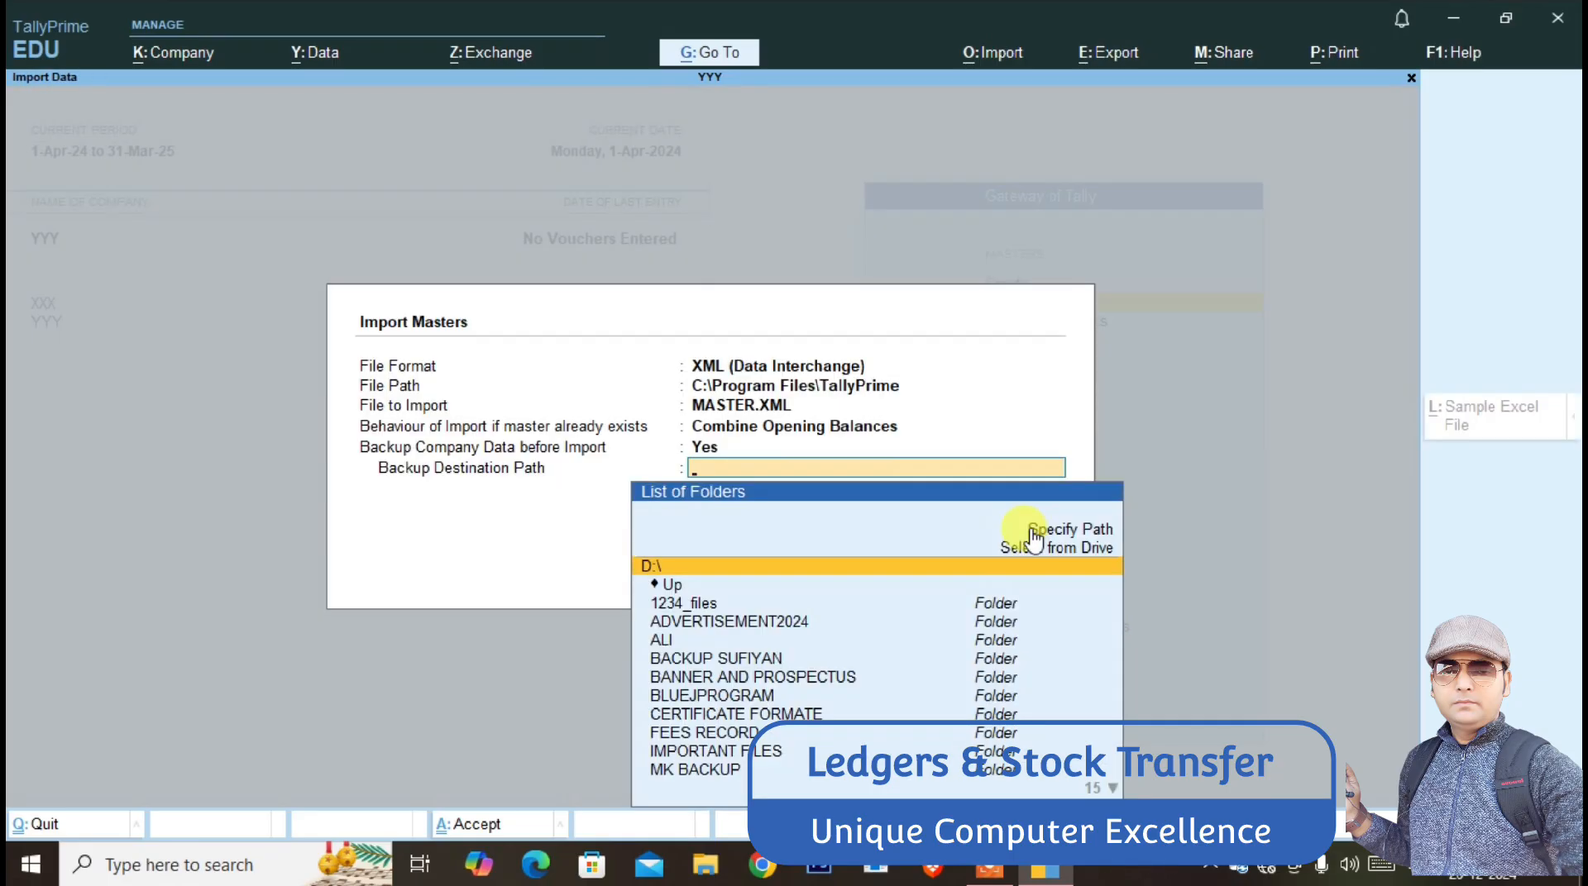
key(Return)
key(Return)
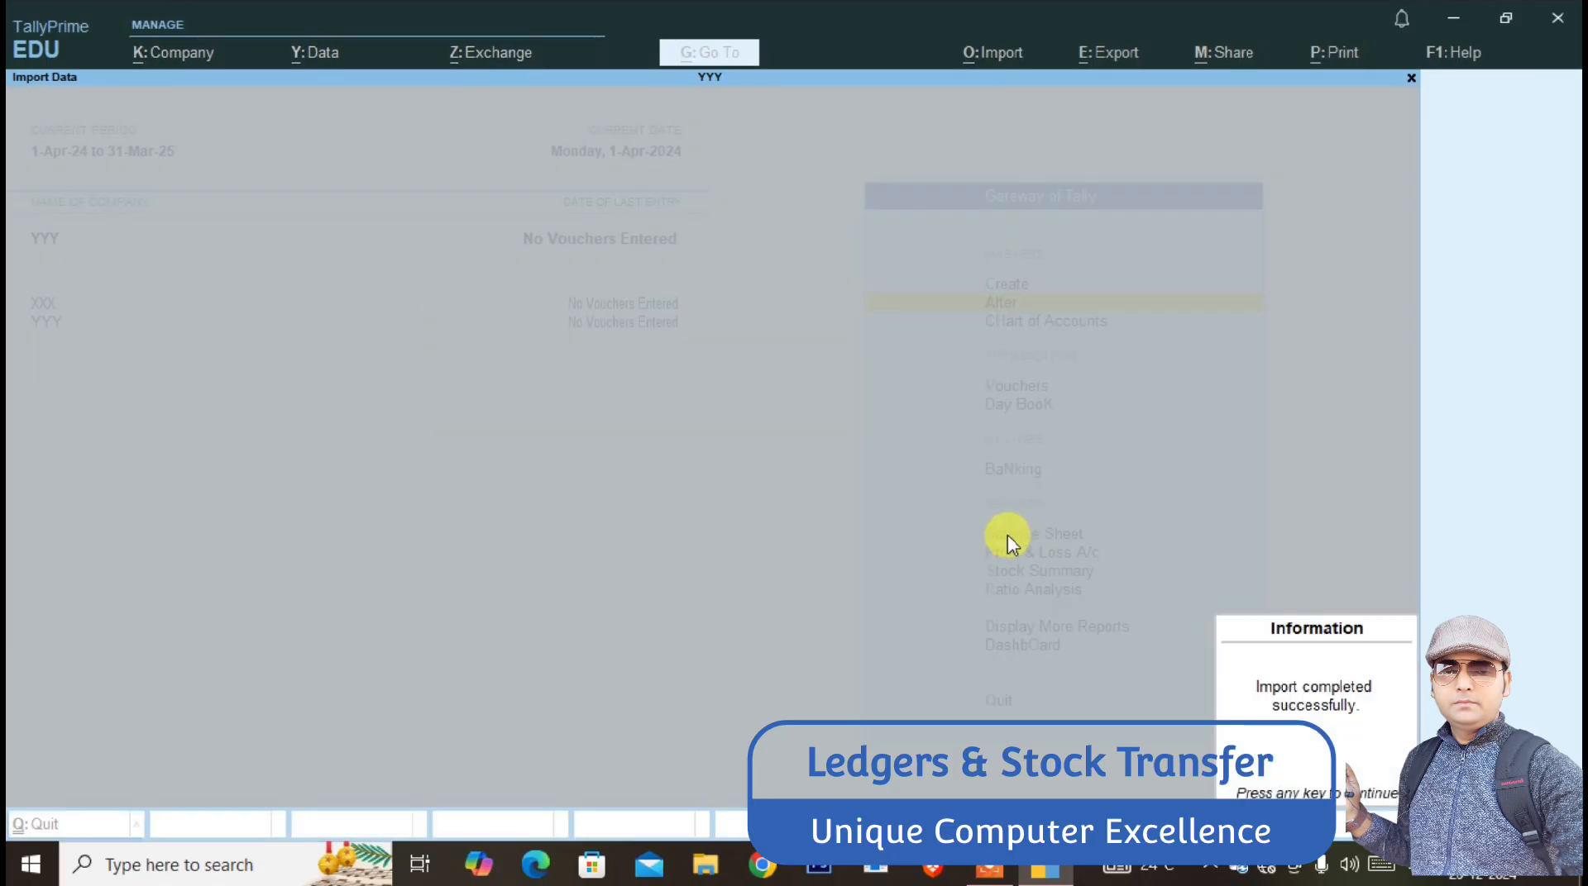
click(1387, 707)
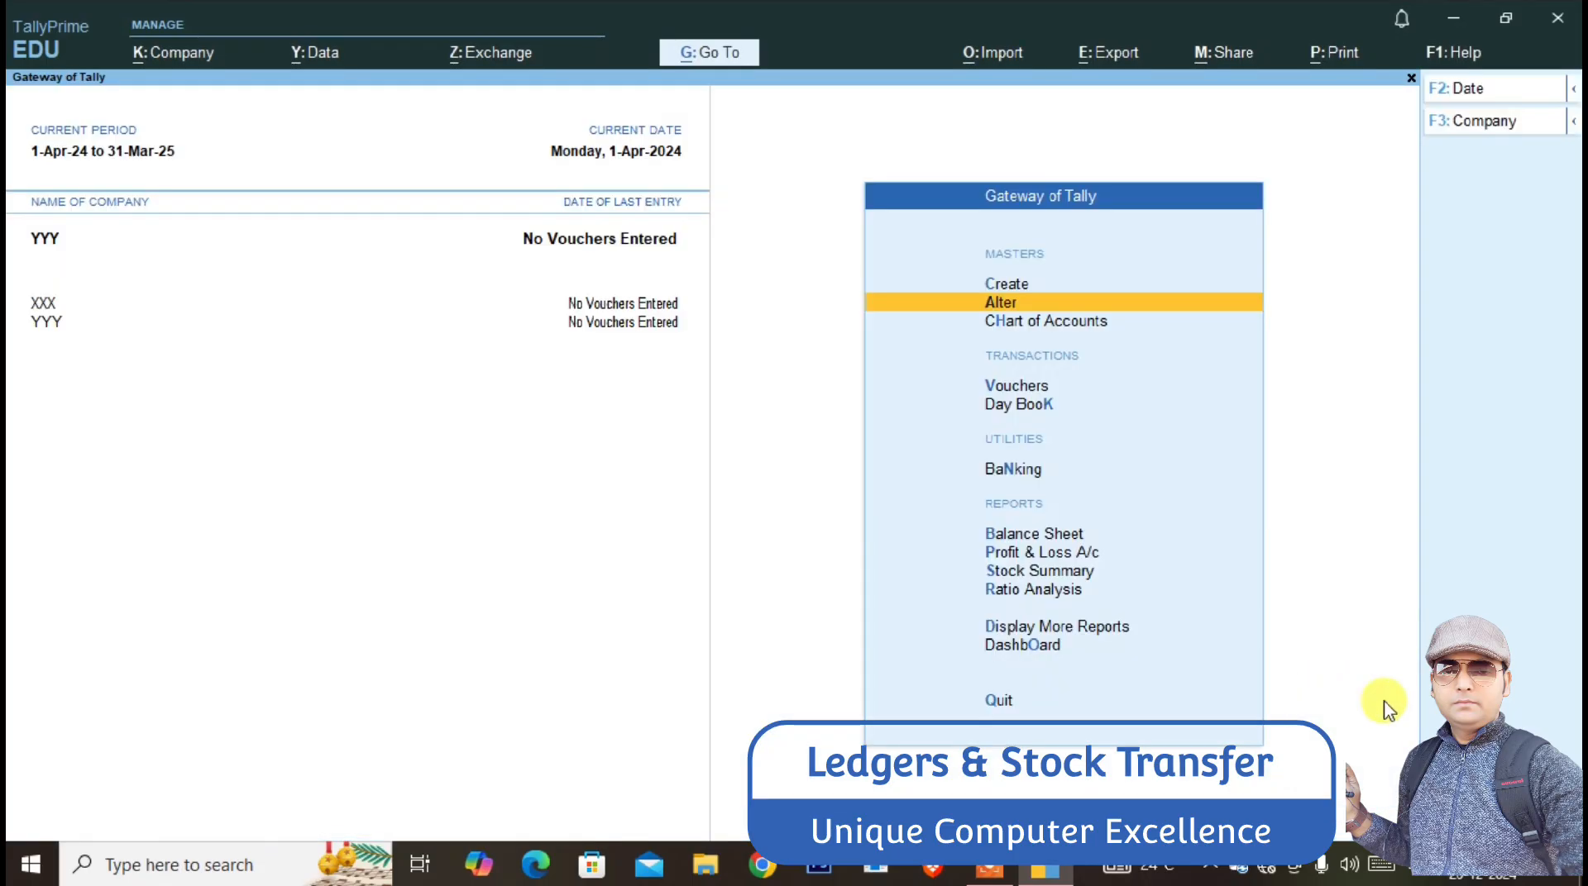
- Open the stock item JEANS for alteration in company YYY to check its imported details
key(Return)
key(Down)
key(Down)
key(Down)
key(Down)
key(Down)
key(Down)
key(Down)
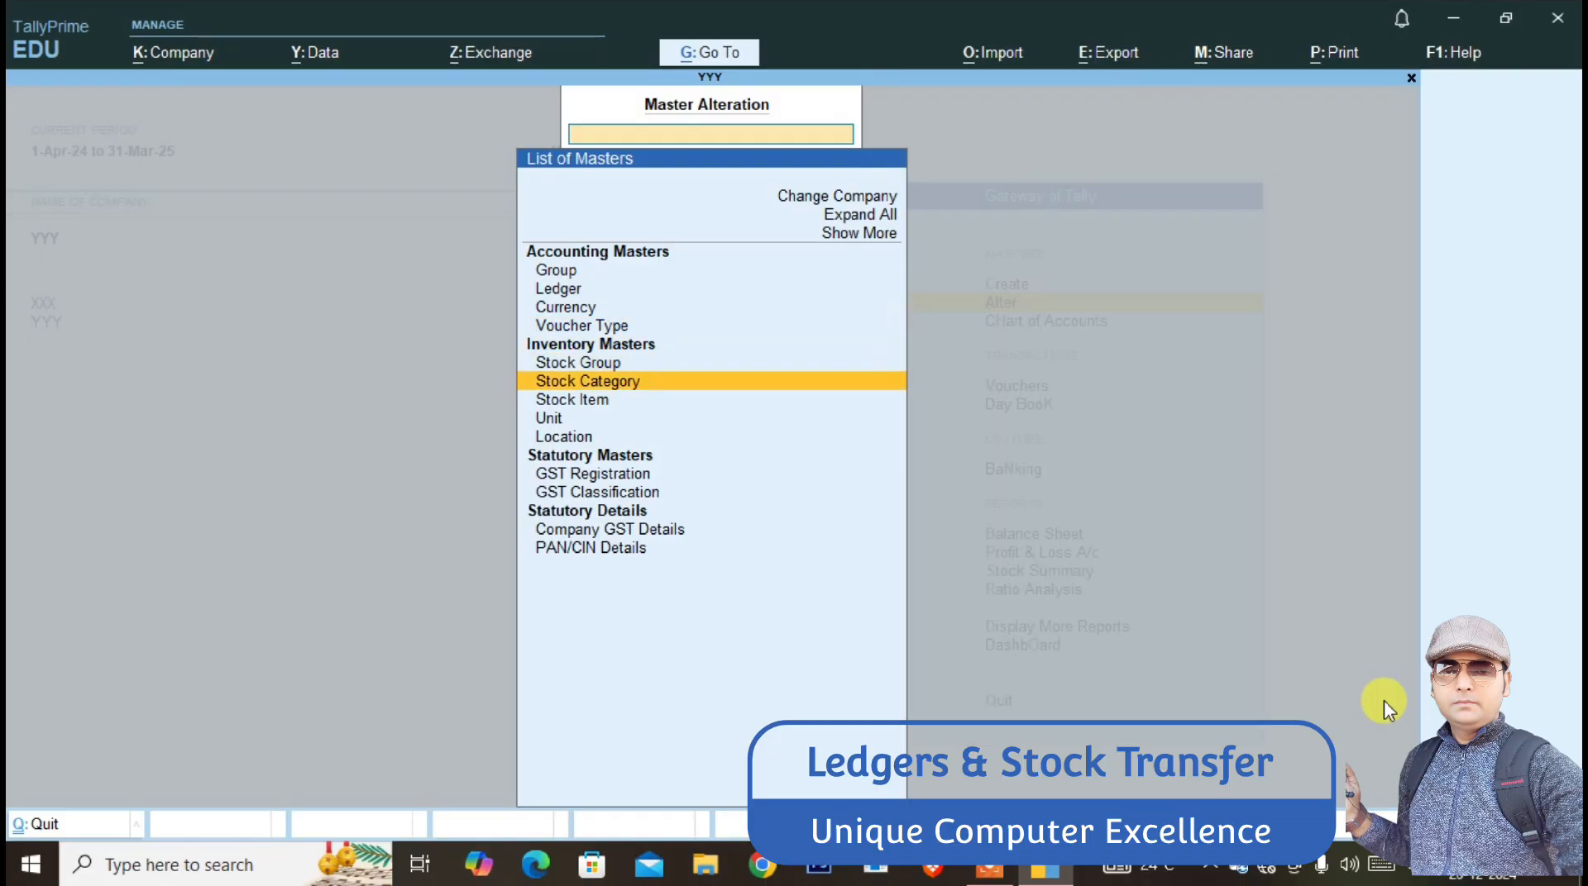
key(Up)
key(Return)
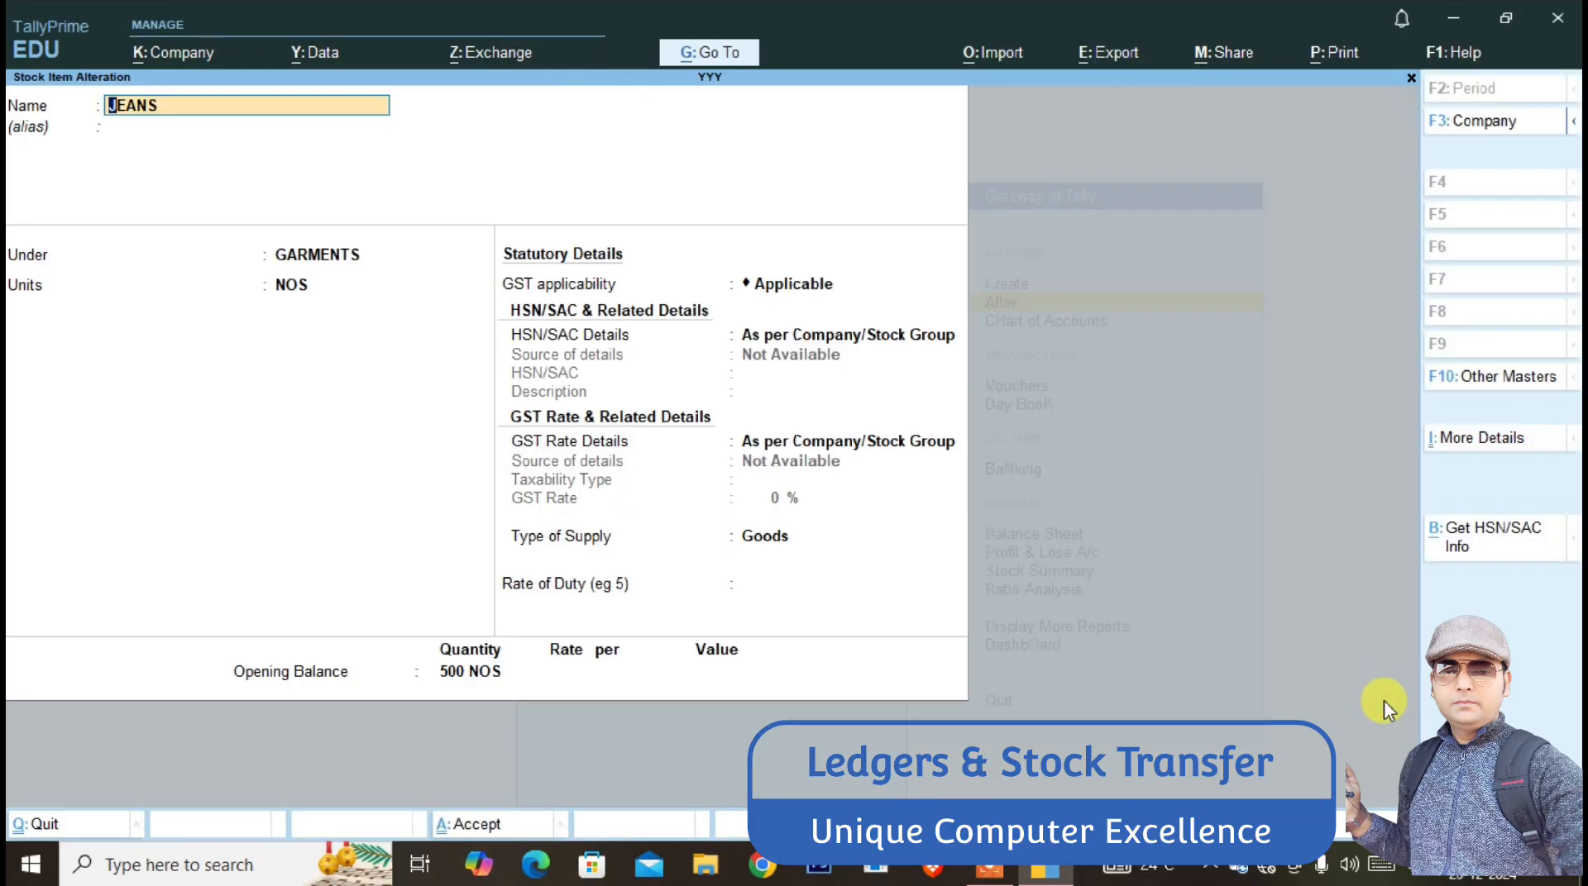
- Open the imported stock item SHIRT in company YYY to check its details, and return to the Gateway of Tally
key(Escape)
key(Down)
key(Return)
key(Escape)
key(Escape)
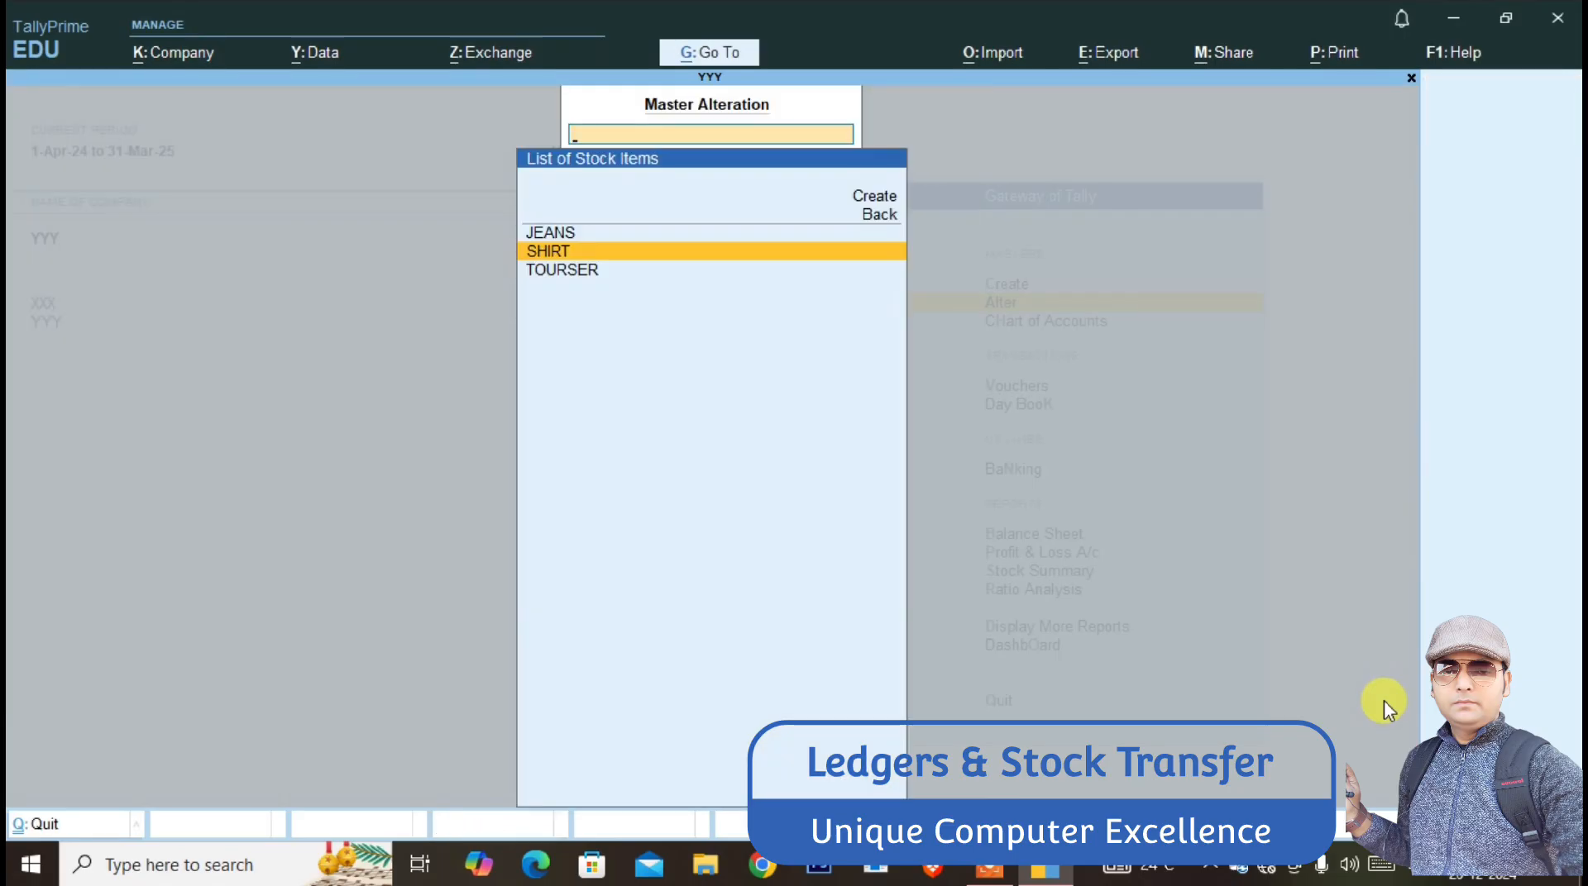
key(Escape)
key(Escape)
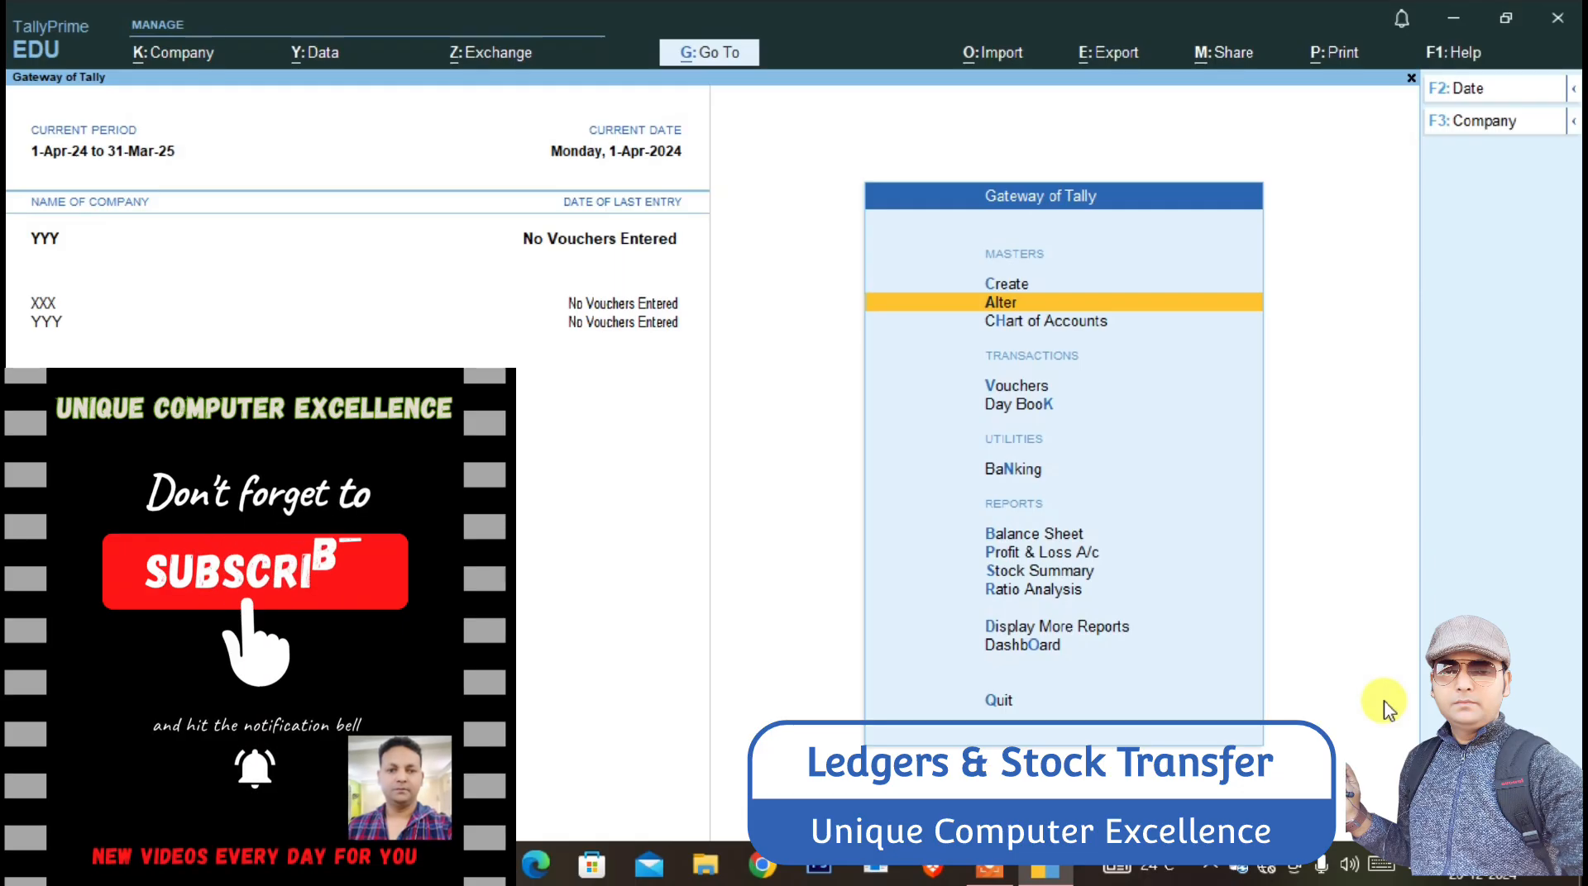
- Record a payment voucher debiting SALARY A/C with 2,500 and crediting Cash, without a narration
key(Down)
key(Down)
key(Down)
key(Up)
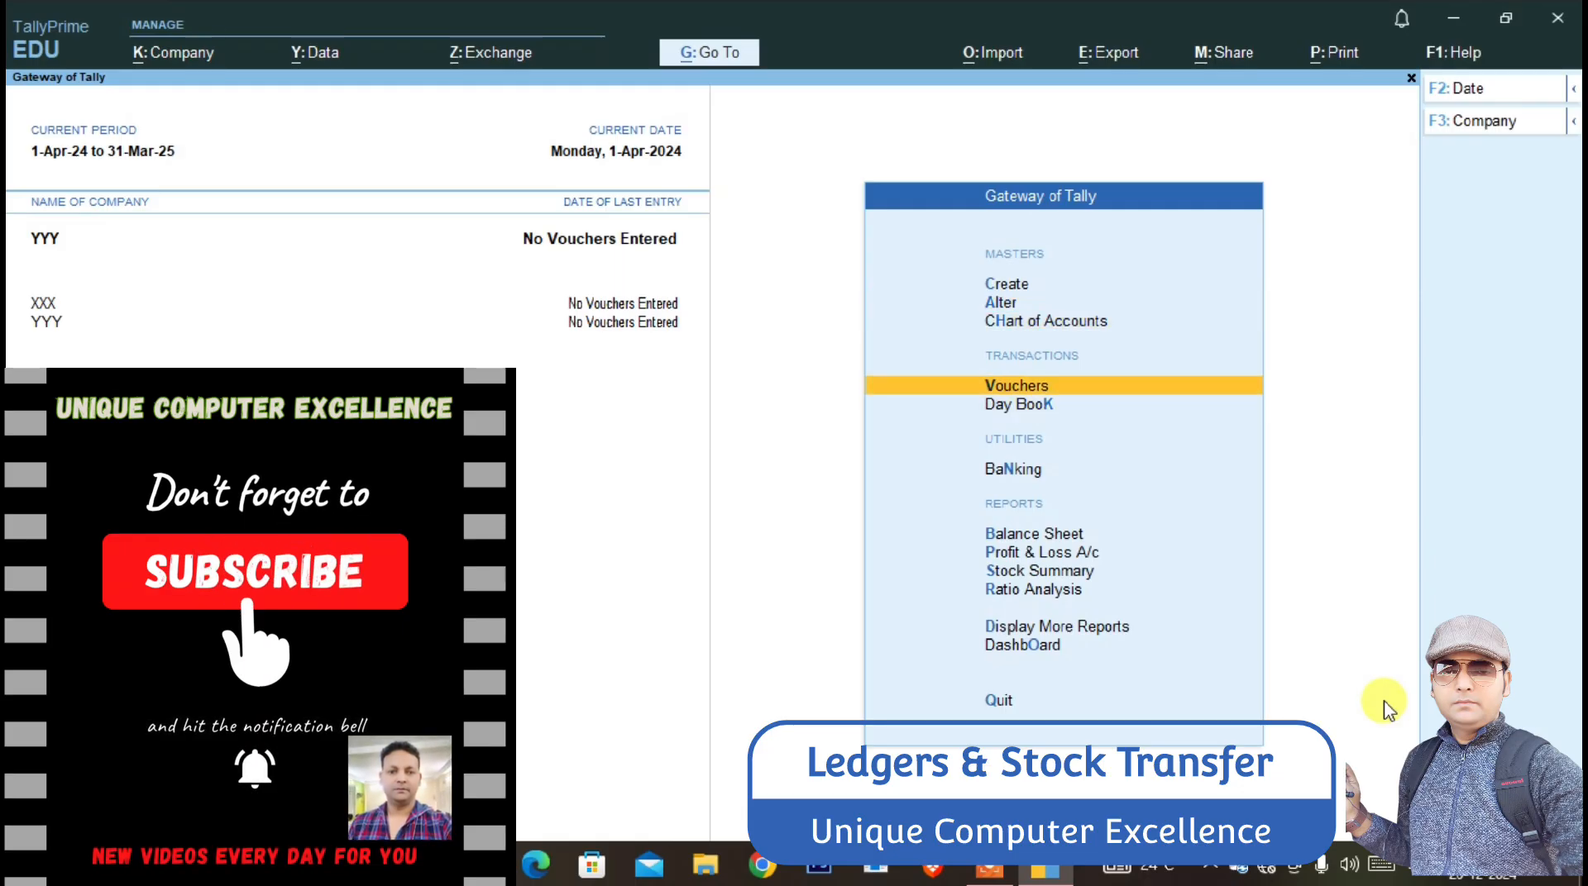
key(Return)
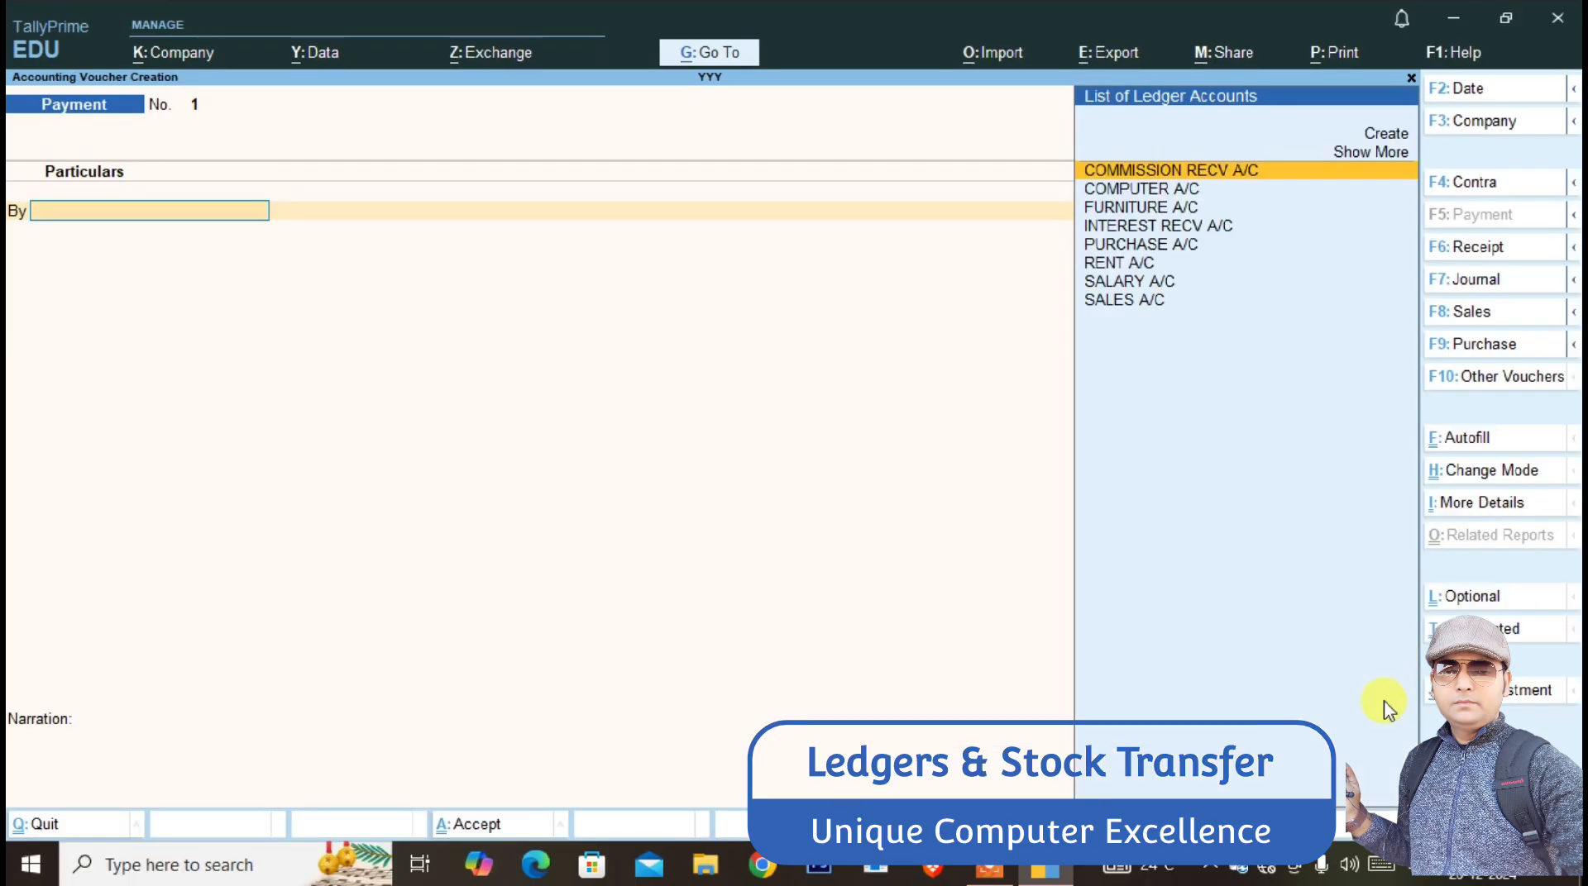
text(SA)
key(Return)
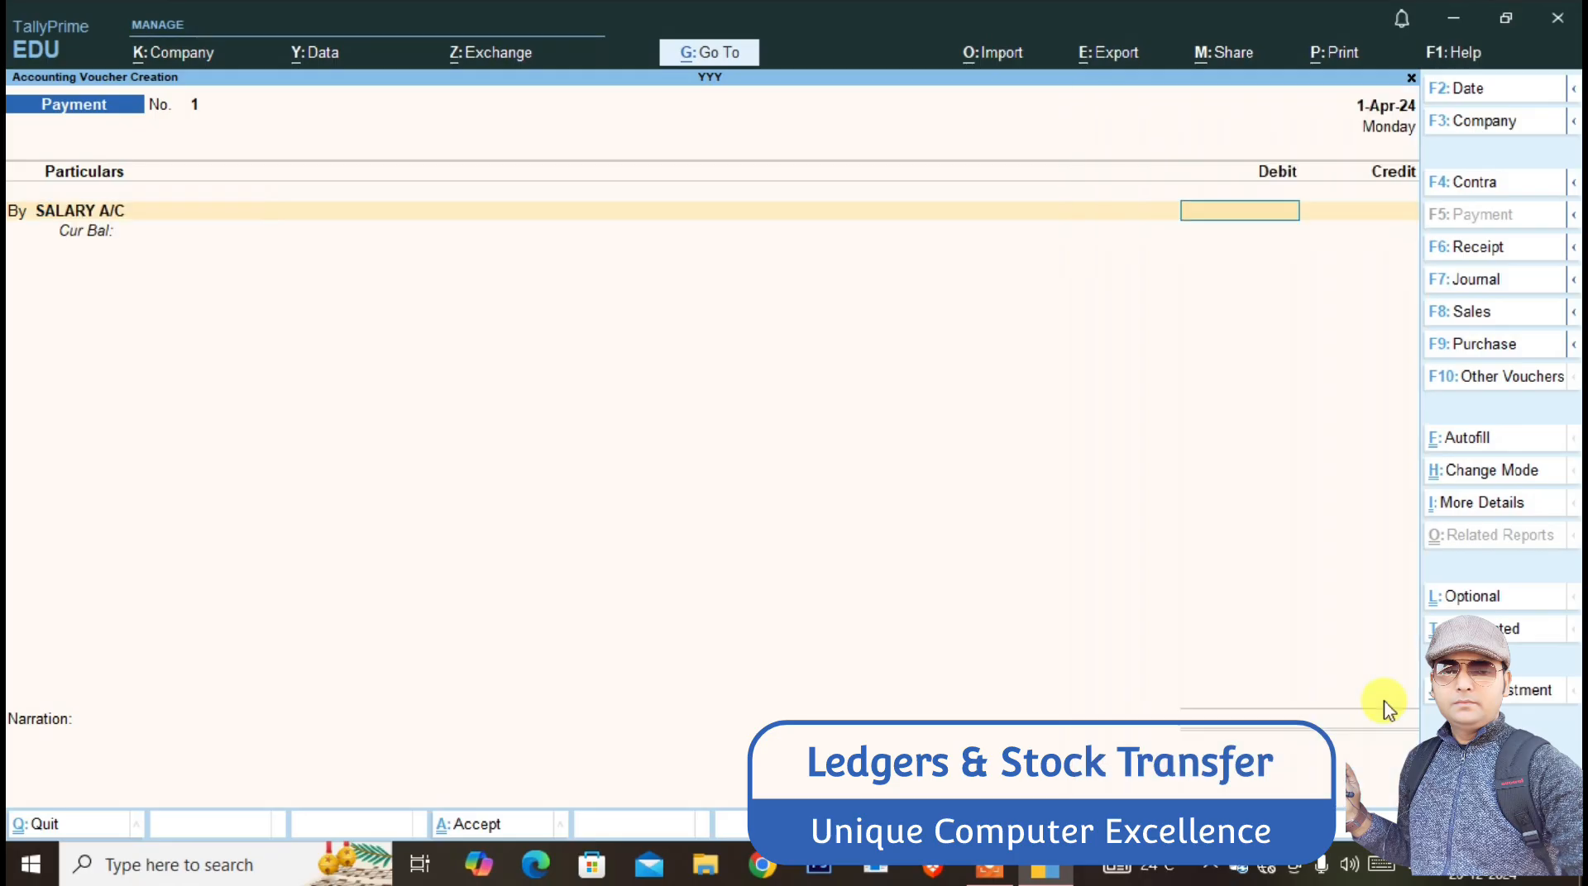
text(2500)
key(Return)
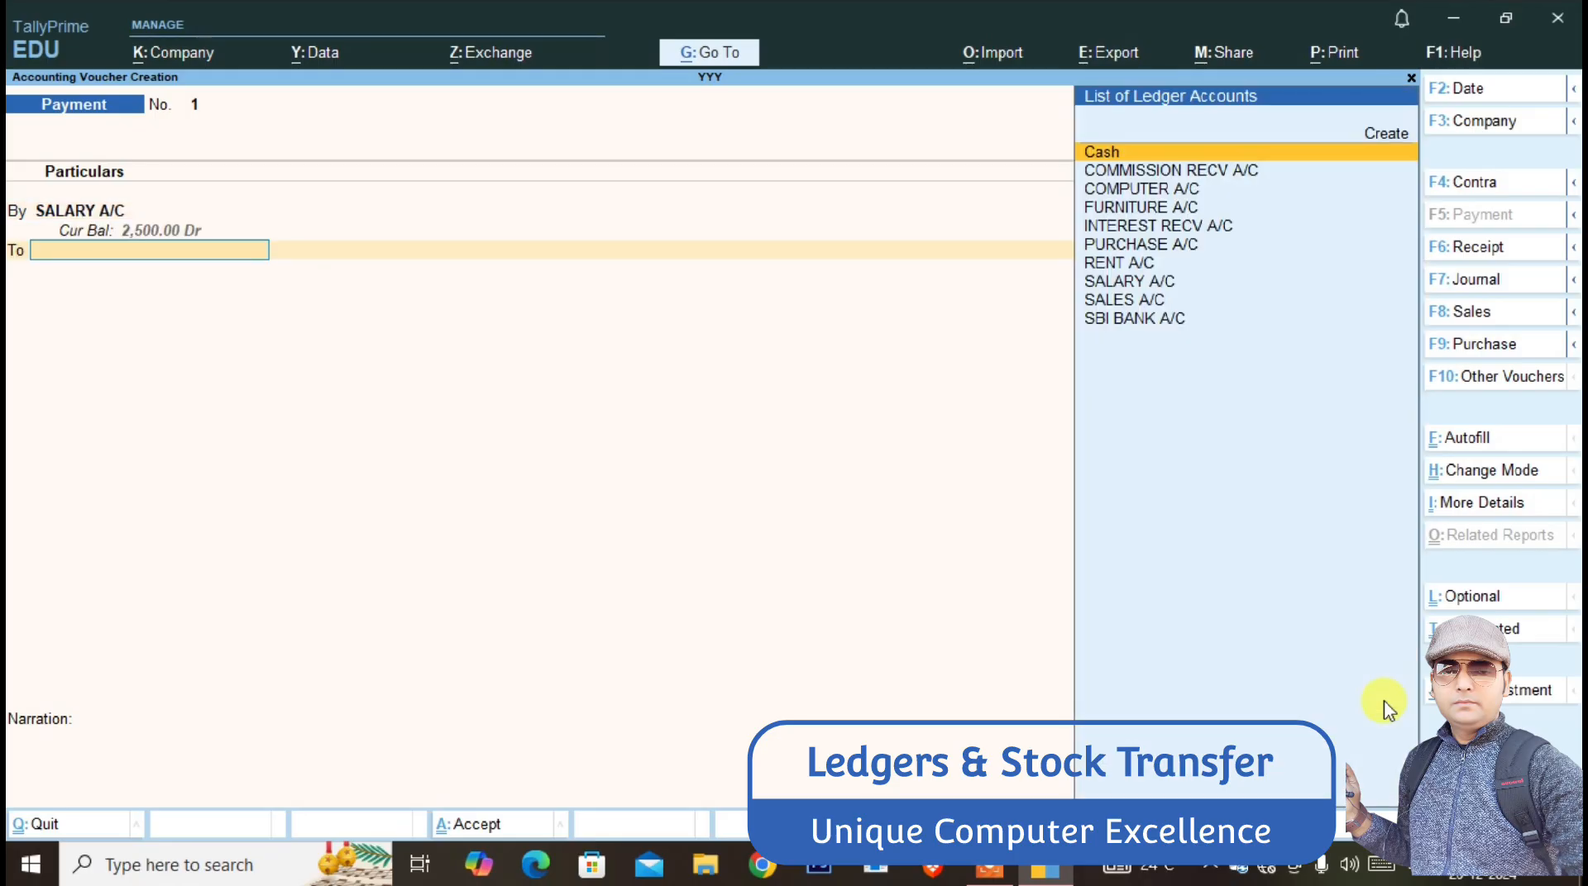
key(Return)
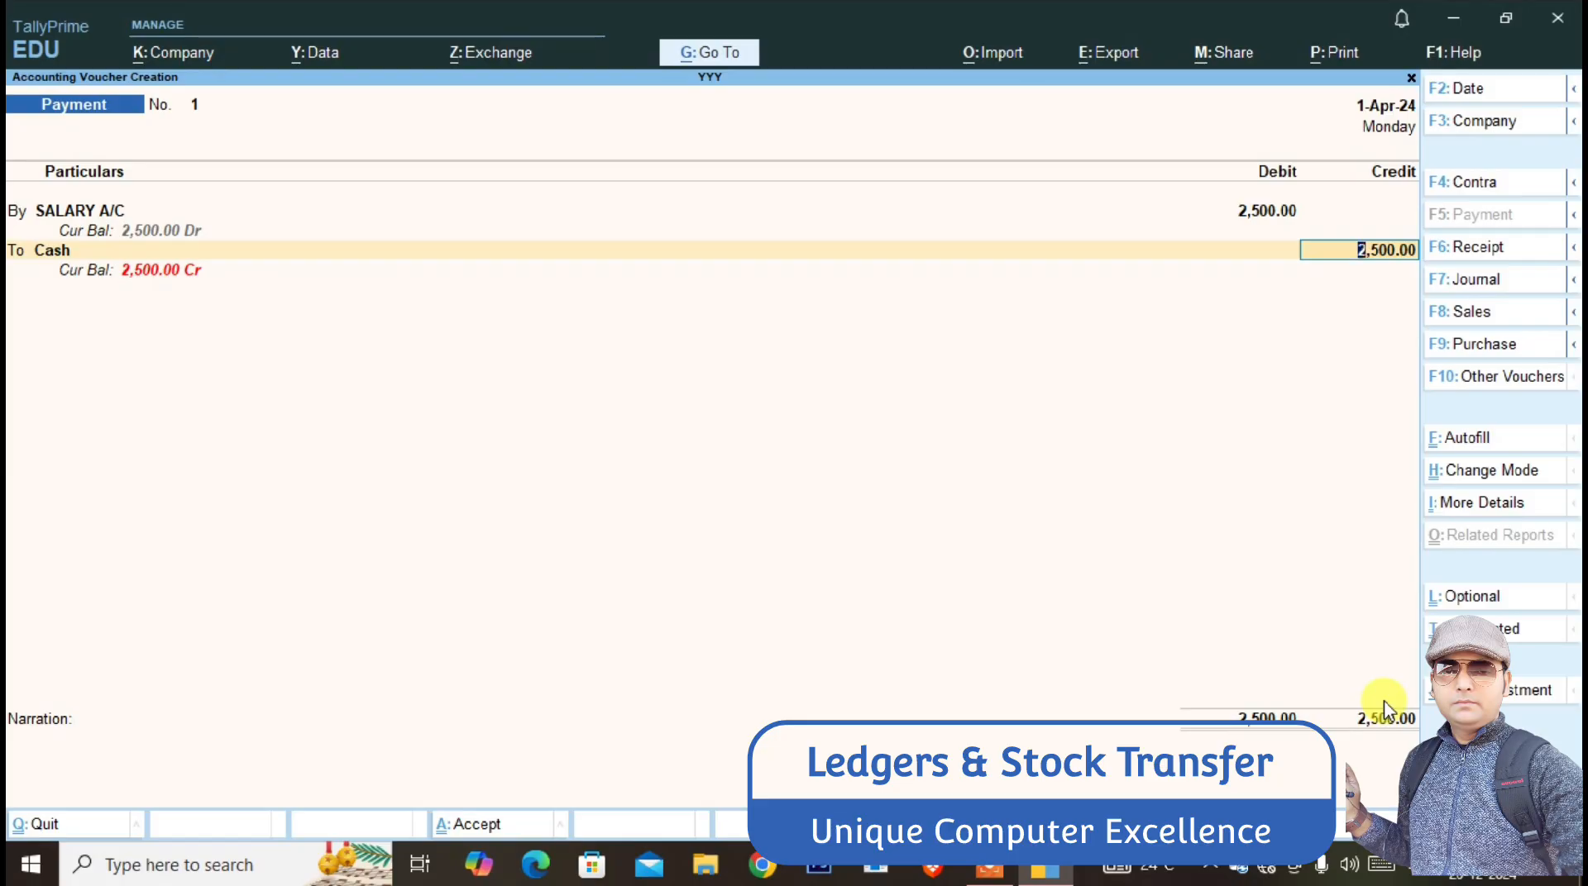
key(Return)
key(Return)
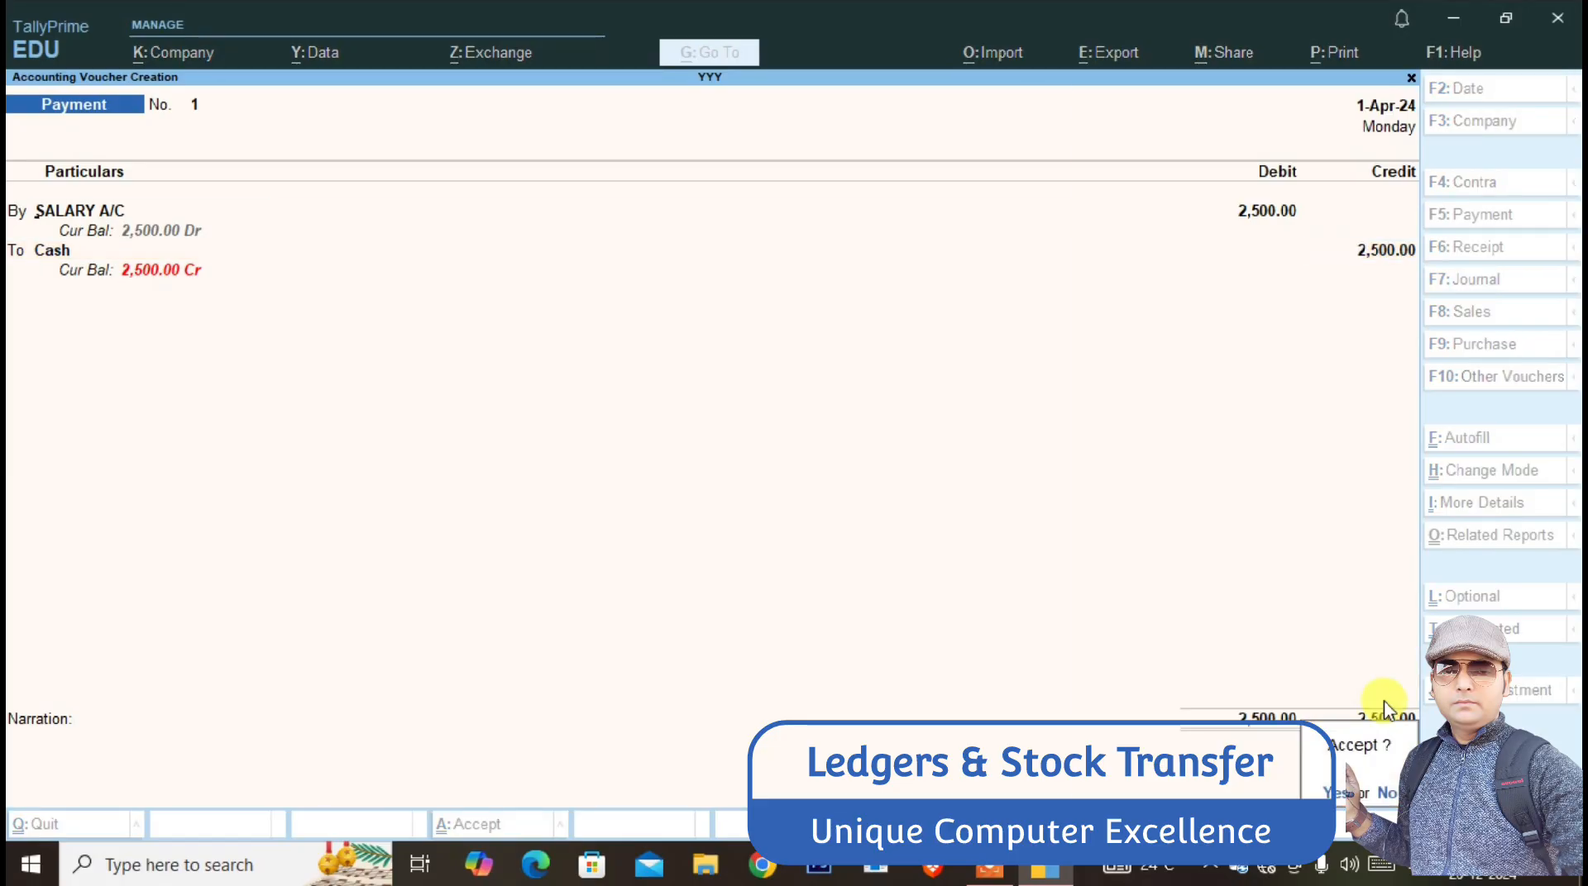
key(Return)
- Record a second payment voucher debiting RENT A/C with 1,000 and crediting Cash
text(RENT A)
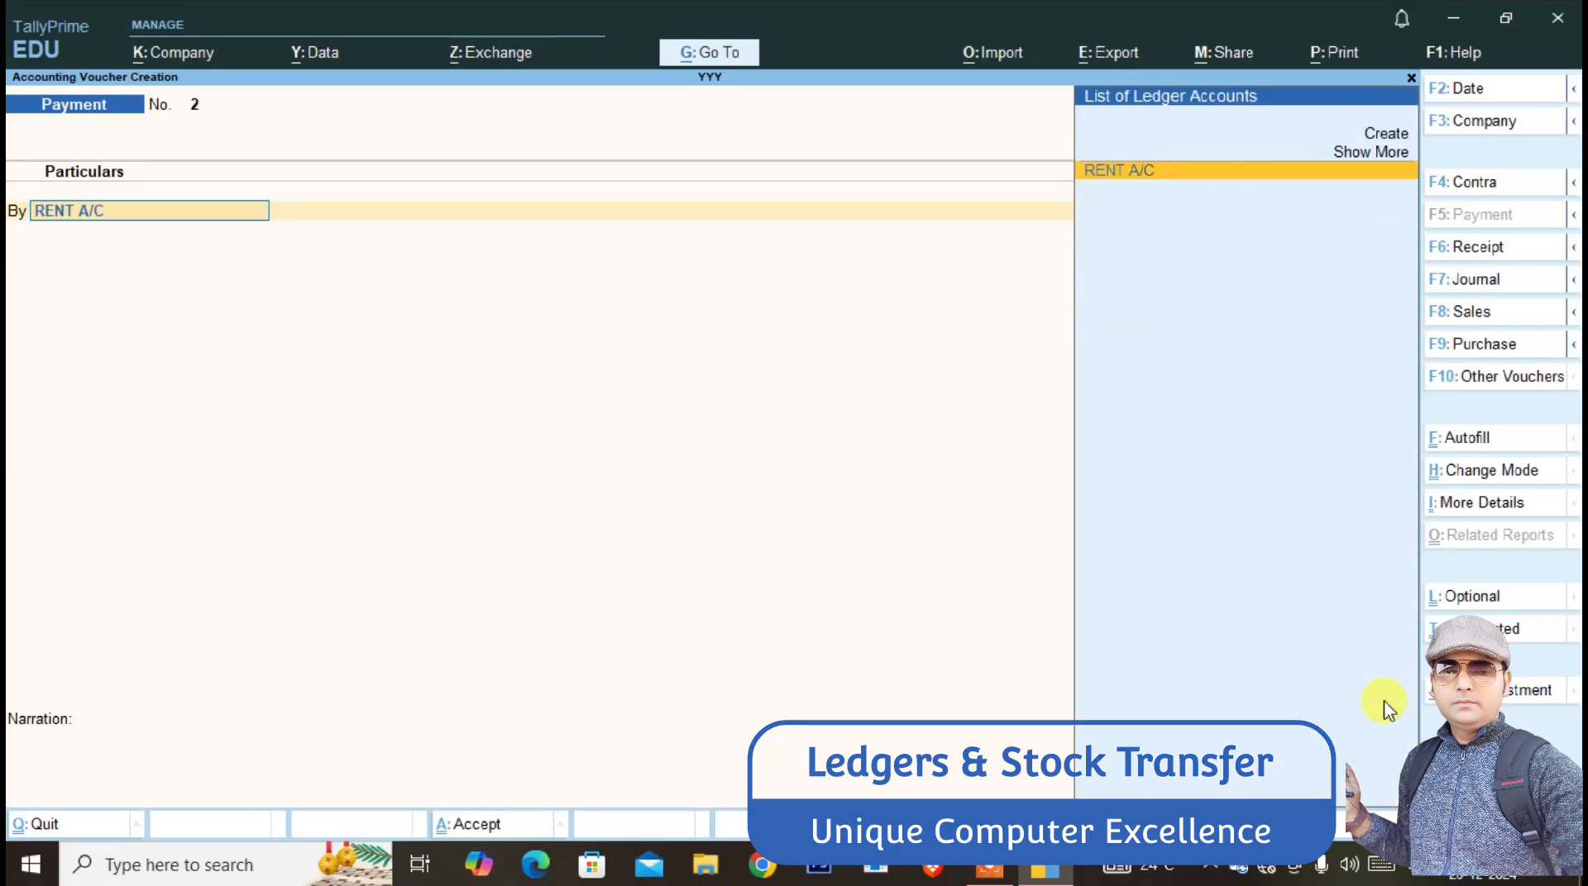
text(/C)
key(Return)
text(1)
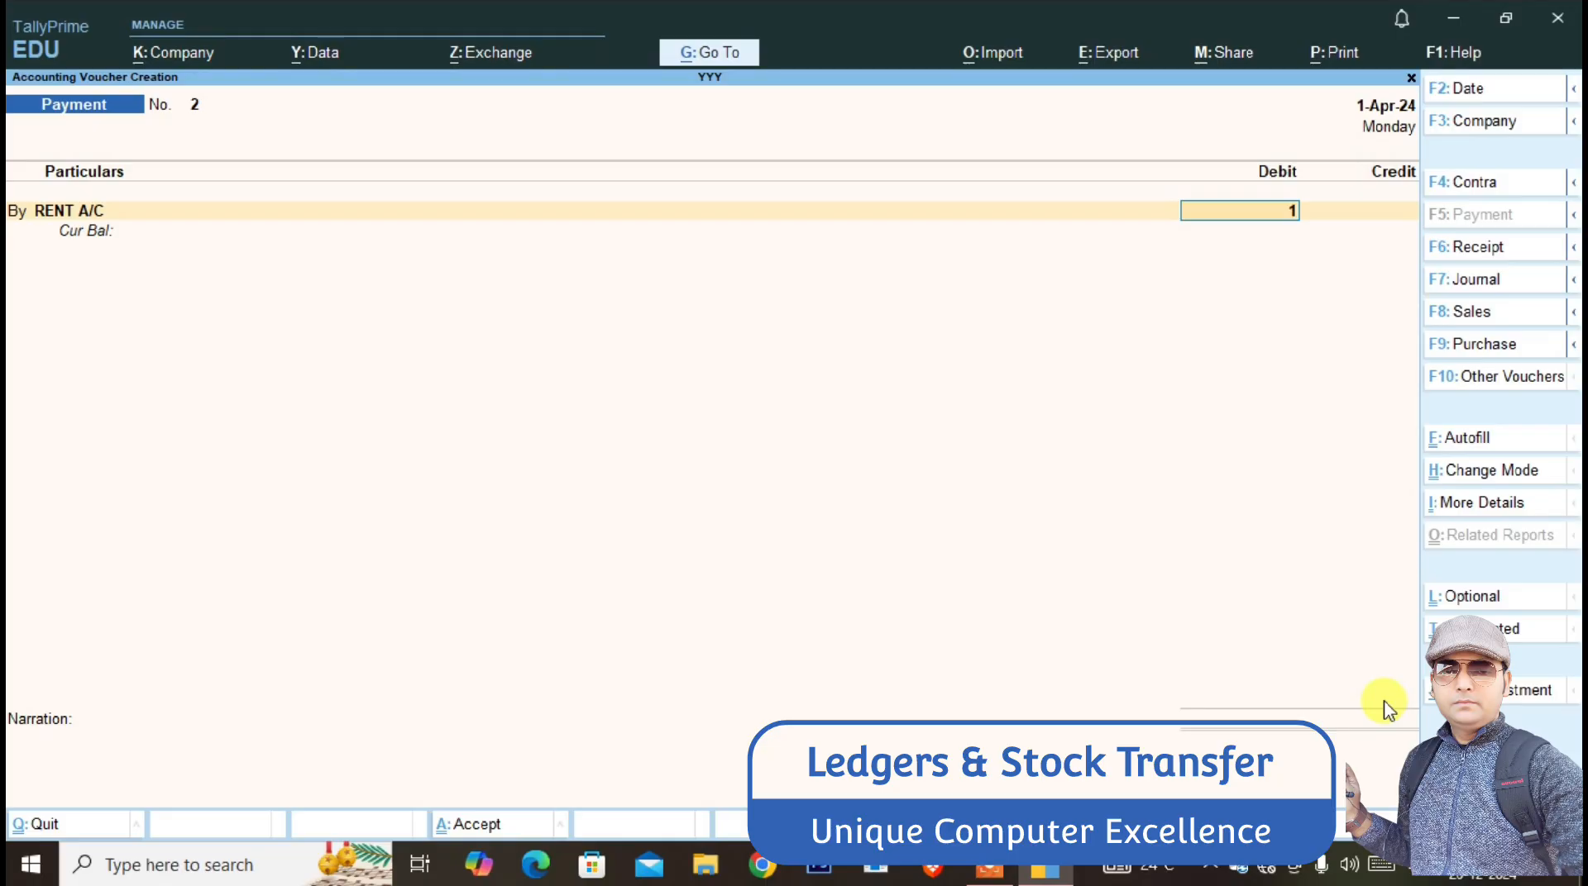
text(000)
key(Return)
text(CA)
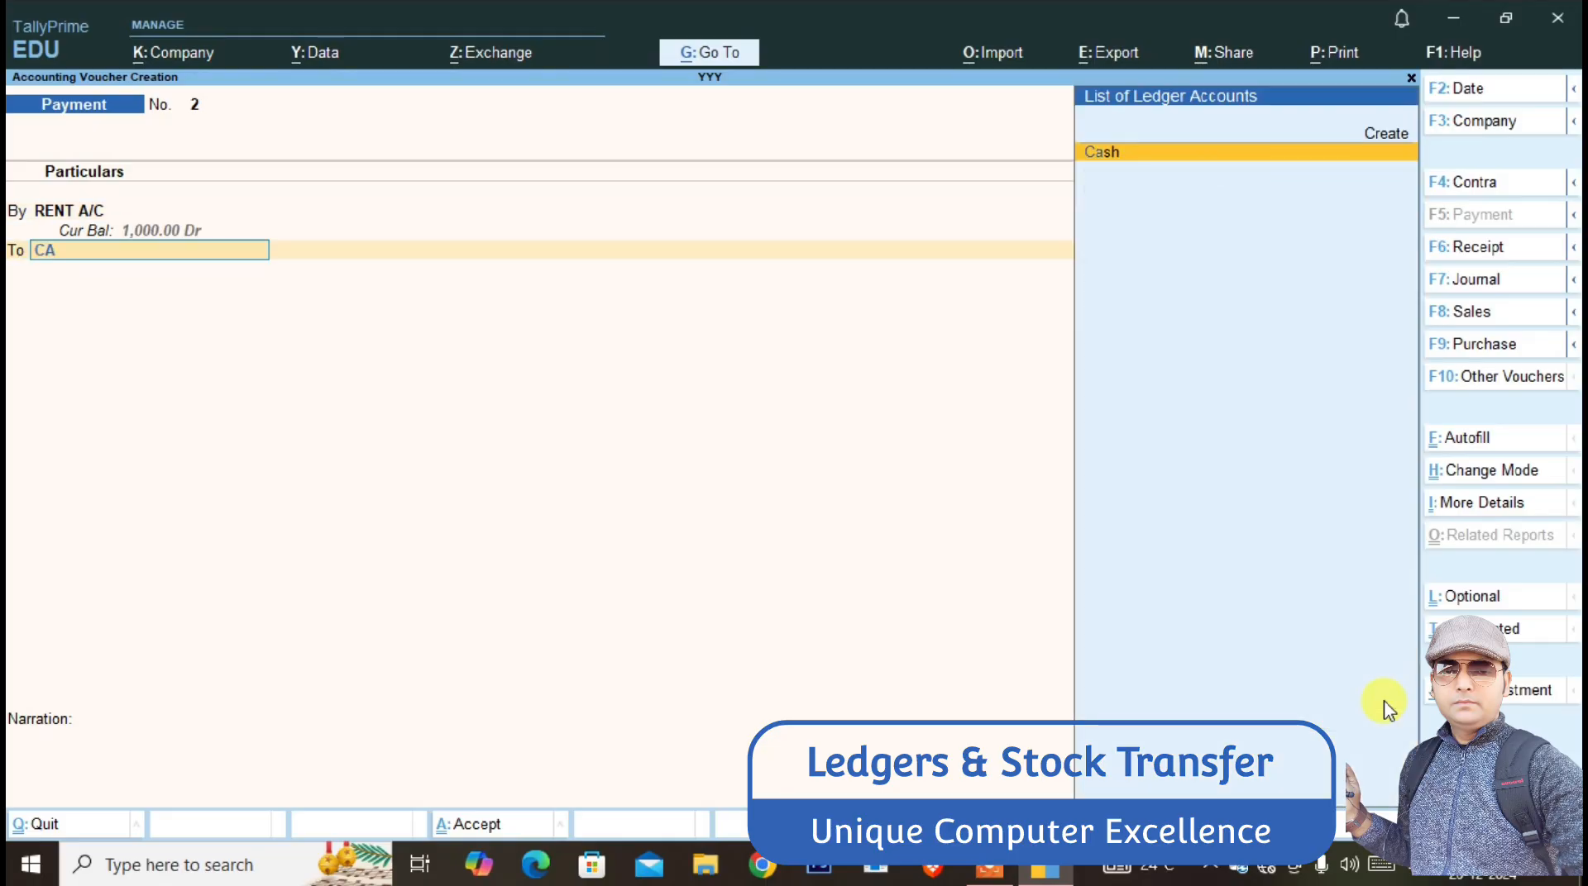
key(Return)
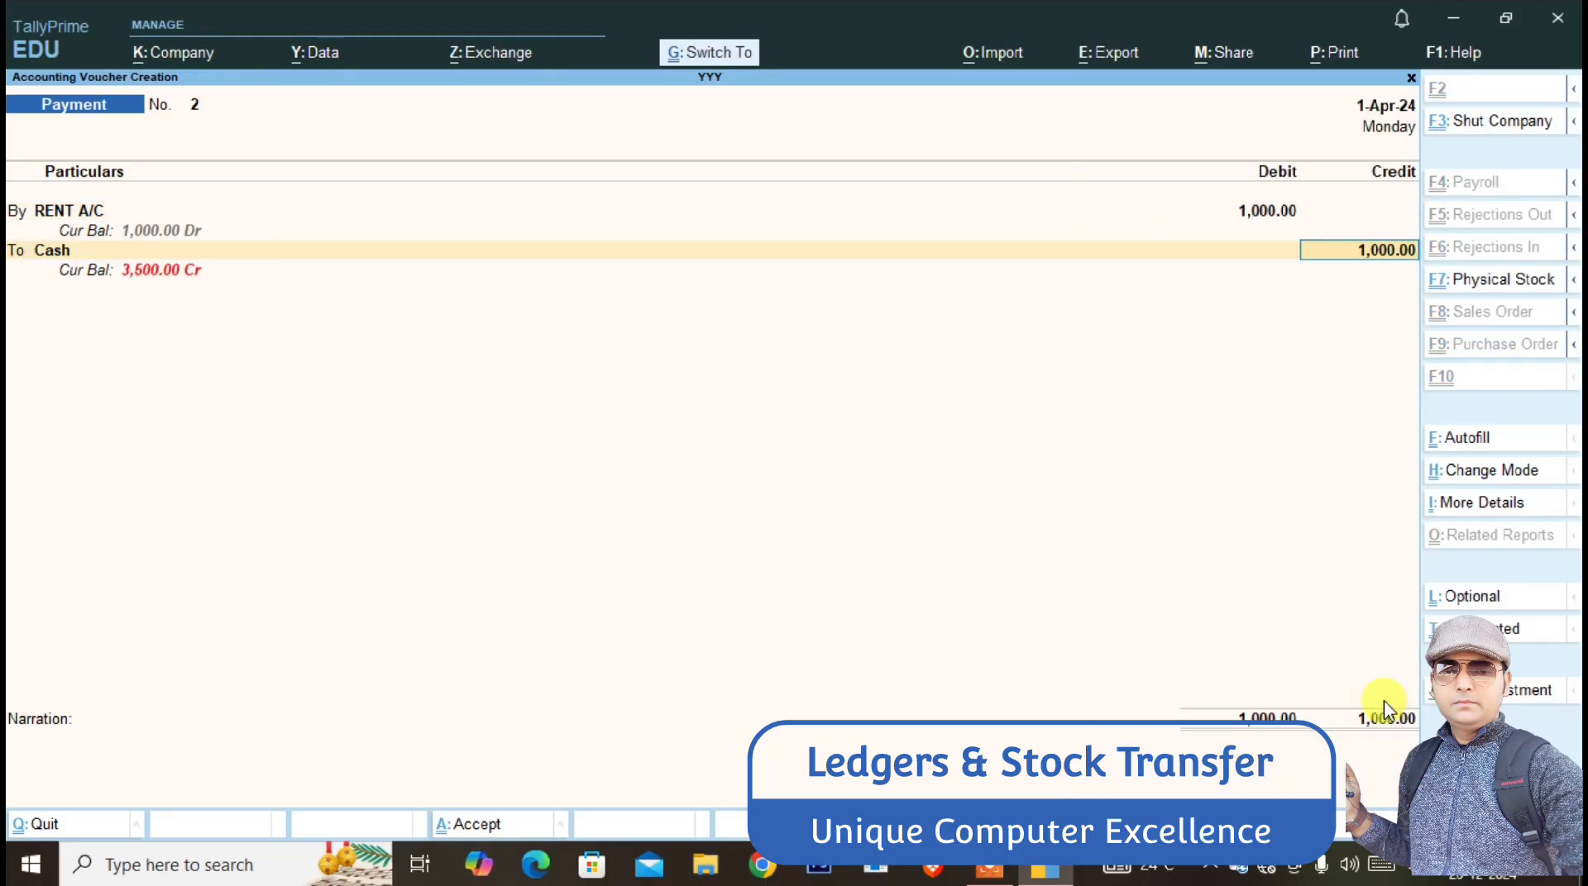
key(ctrl+a)
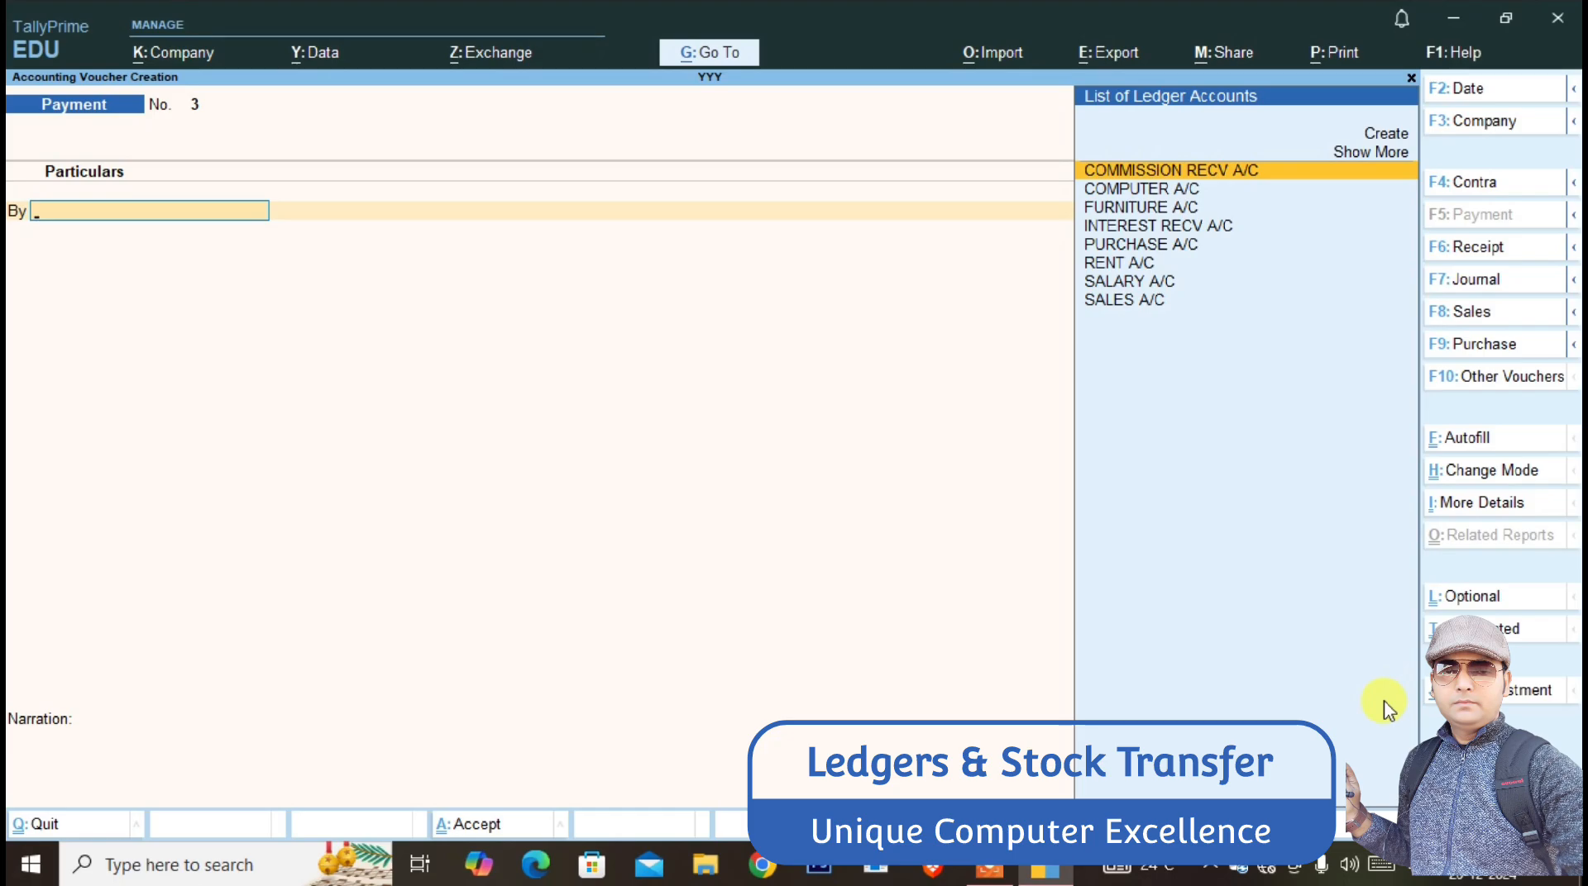
- Switch to receipt entry and record a voucher crediting COMMISSION RECV A/C with 25,000 and debiting Cash
click(1504, 255)
text(CO)
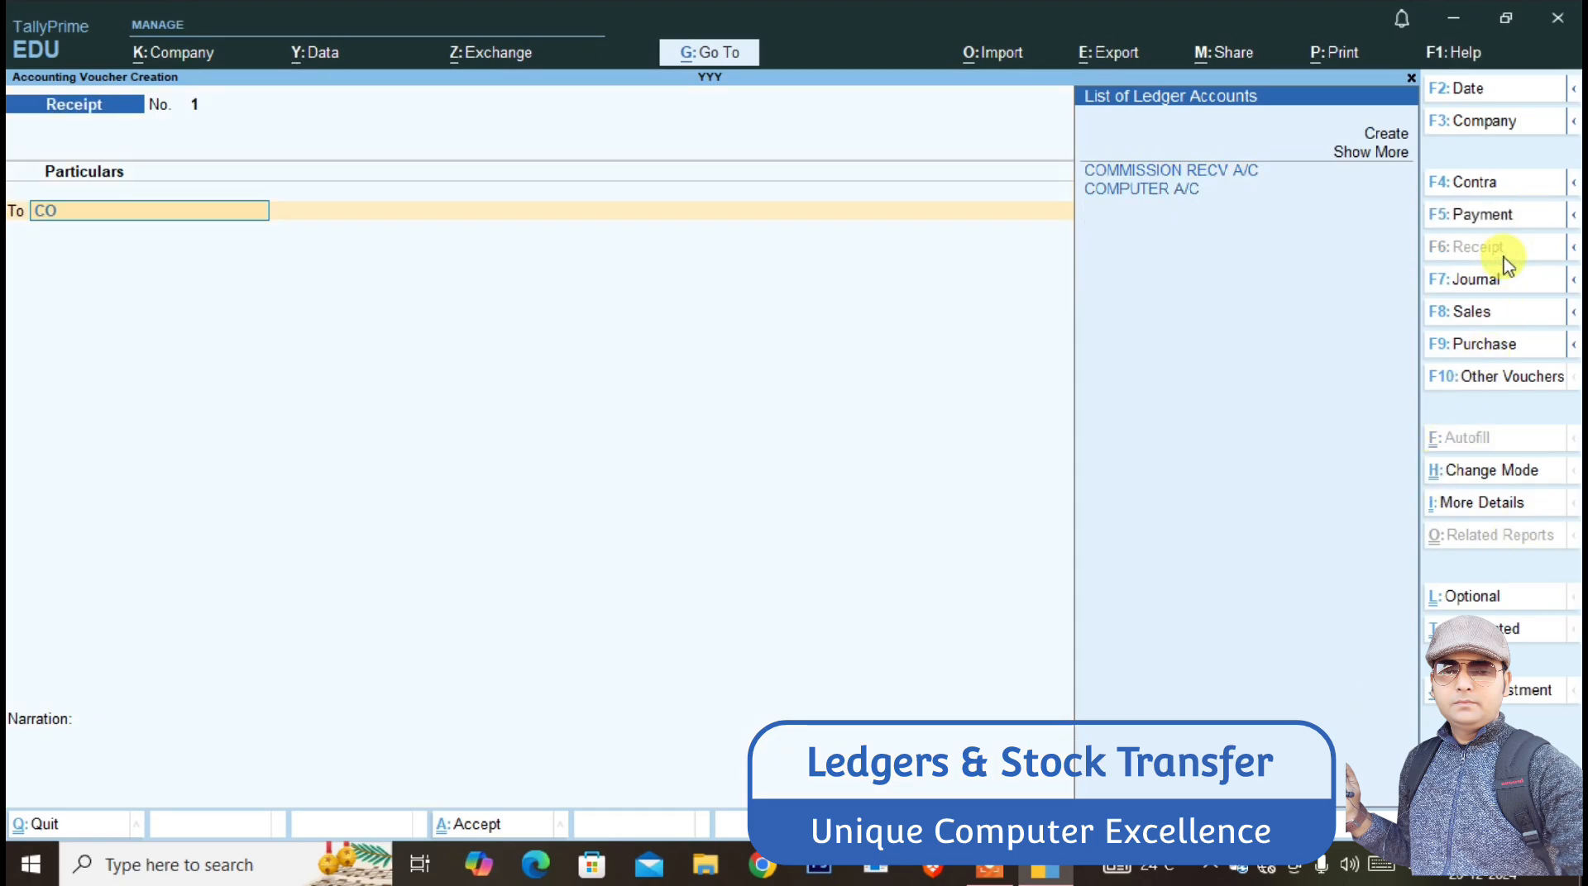
key(Return)
text(25000)
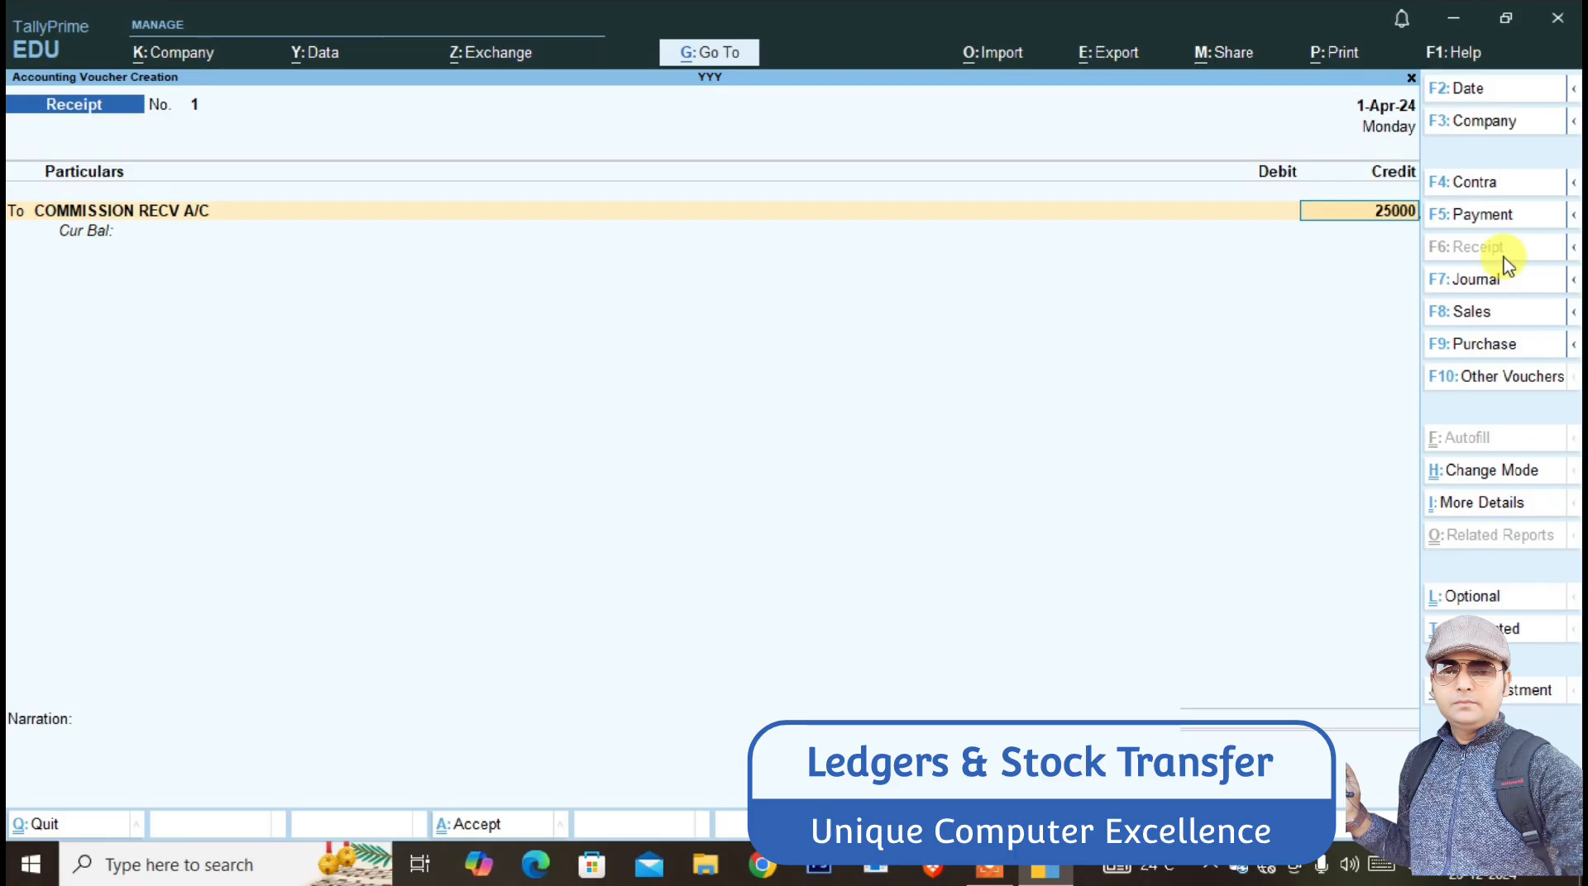
key(Return)
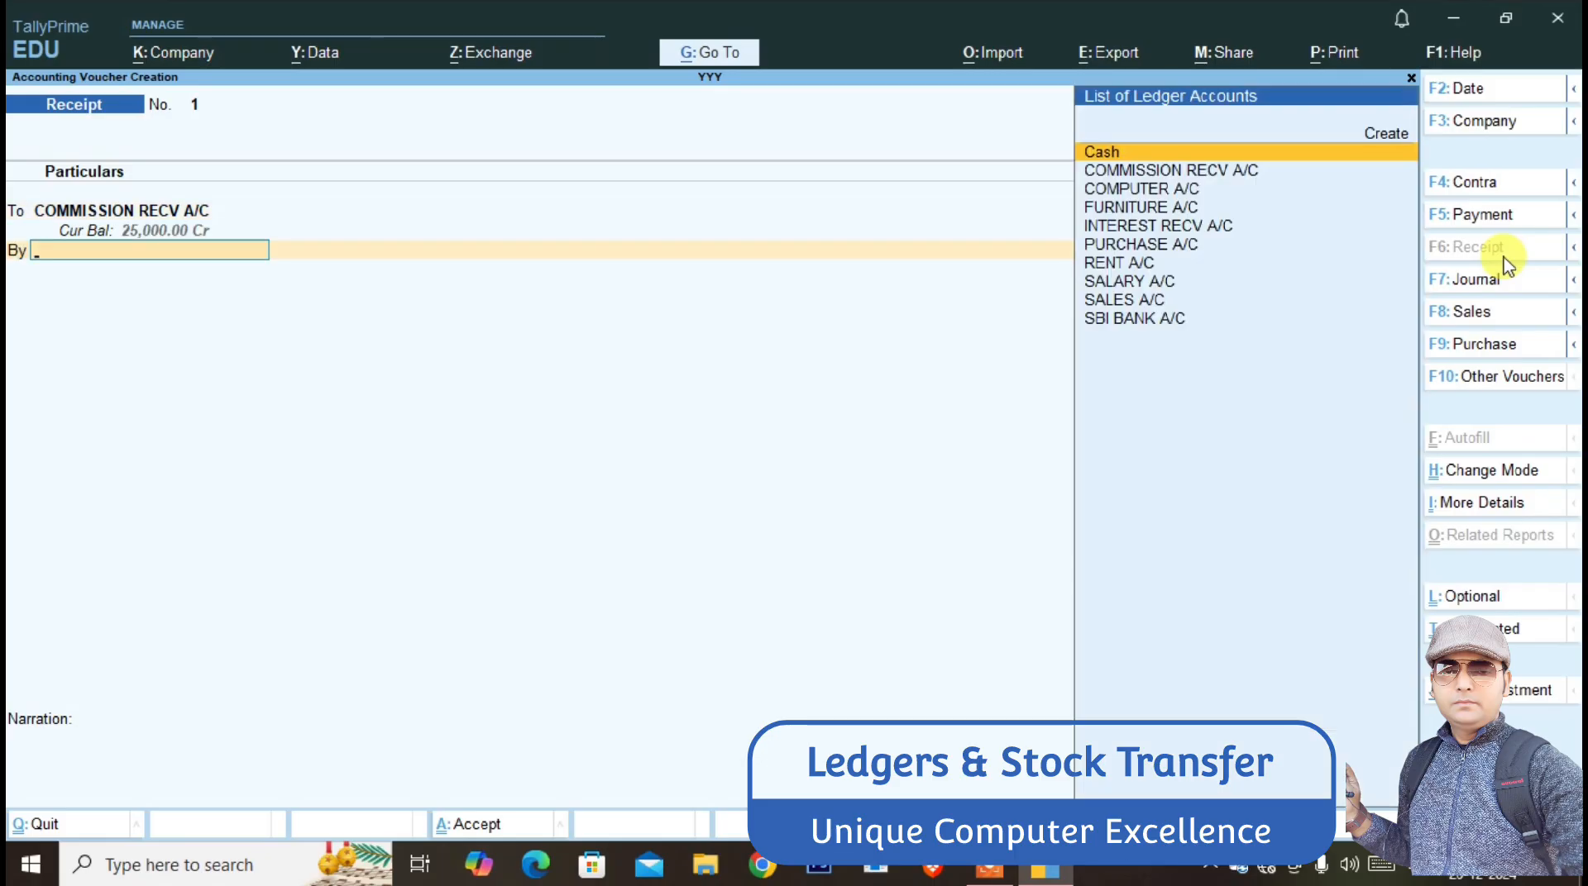
key(Return)
key(Return)
key(Return)
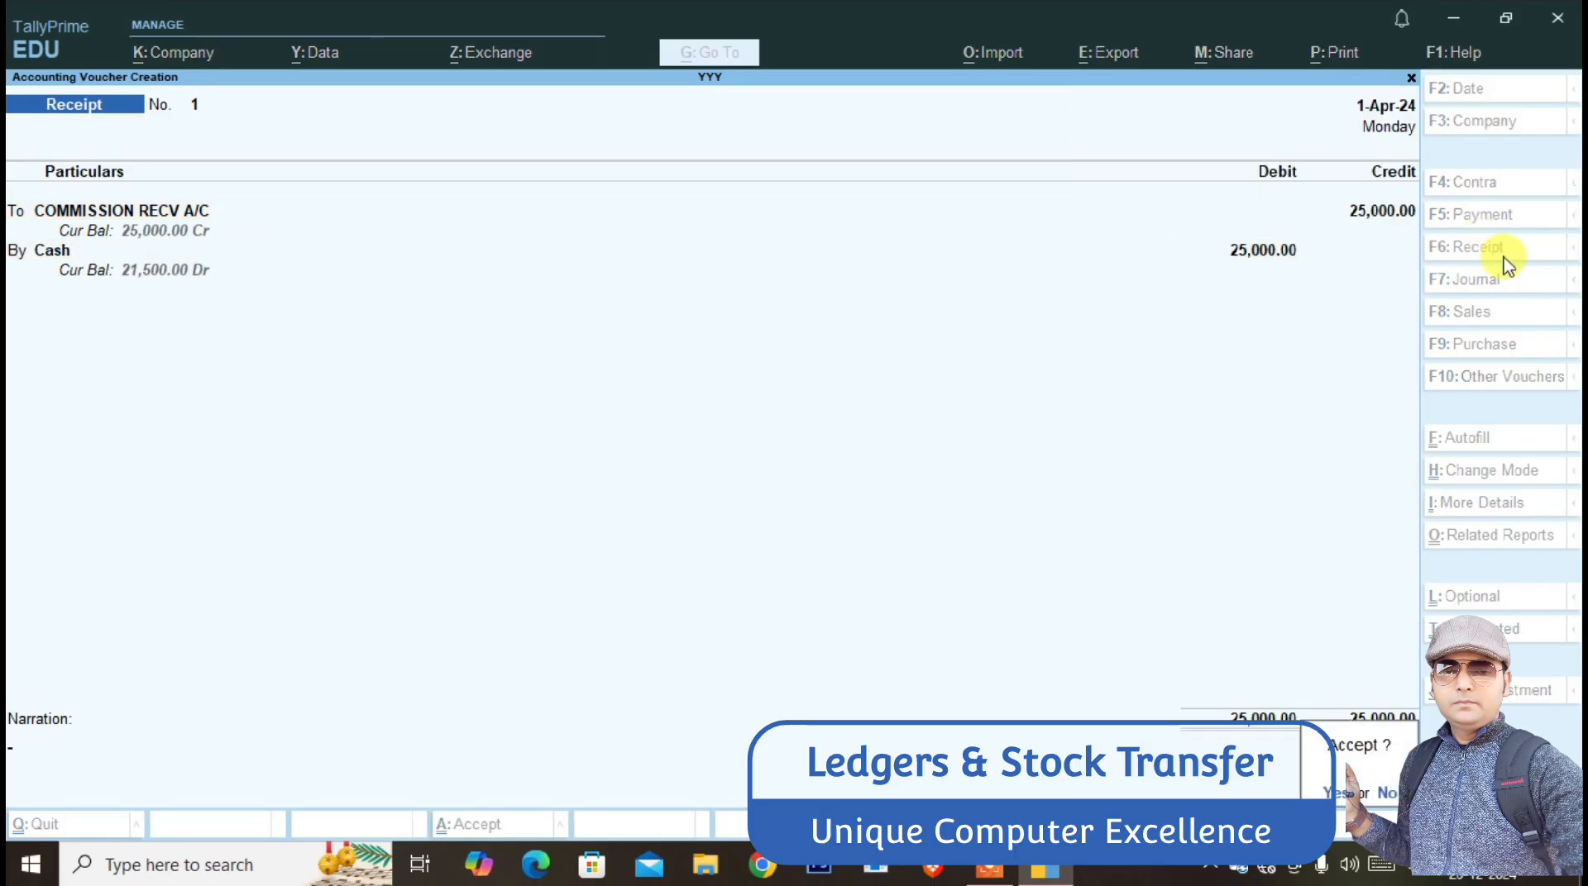
key(Return)
- Record a second receipt voucher crediting INTEREST RECV A/C with 10,000 and debiting Cash
text(INTER)
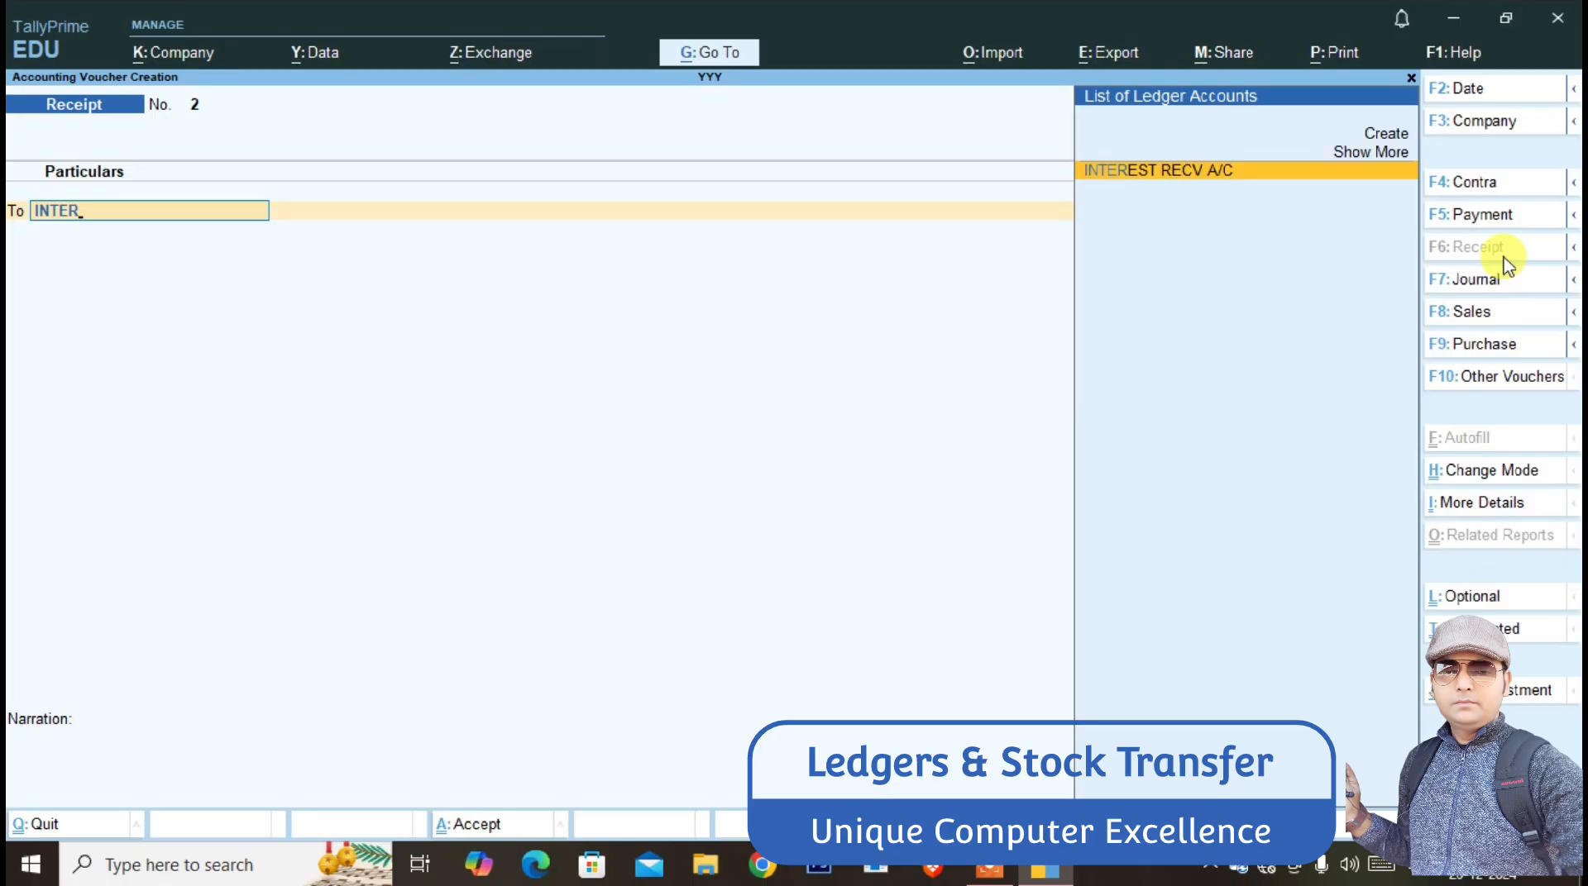
key(Return)
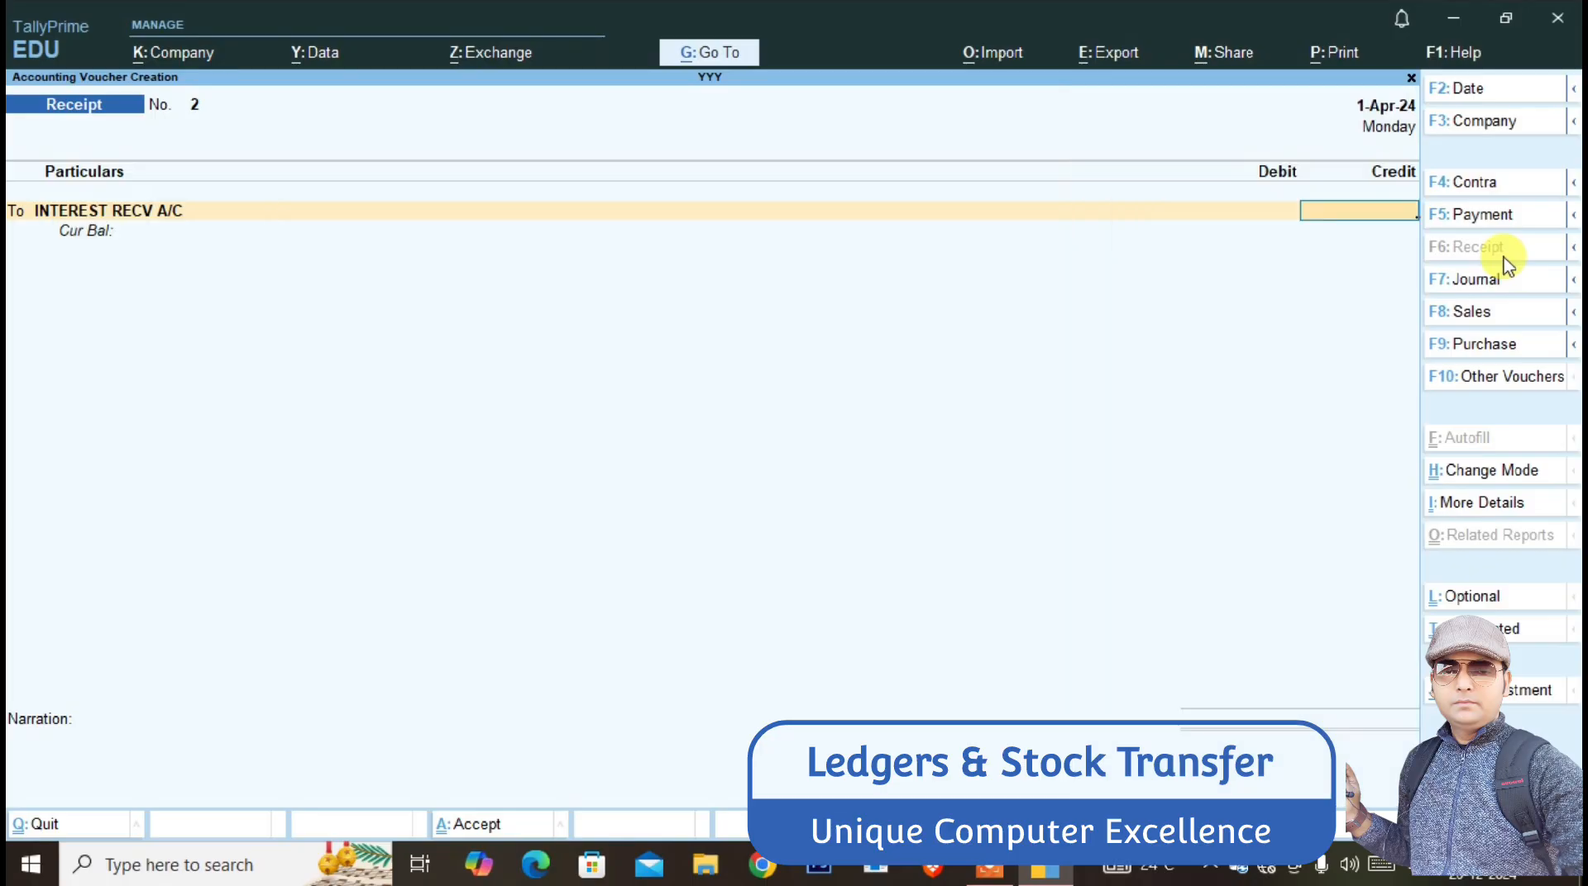
text(10000)
key(Return)
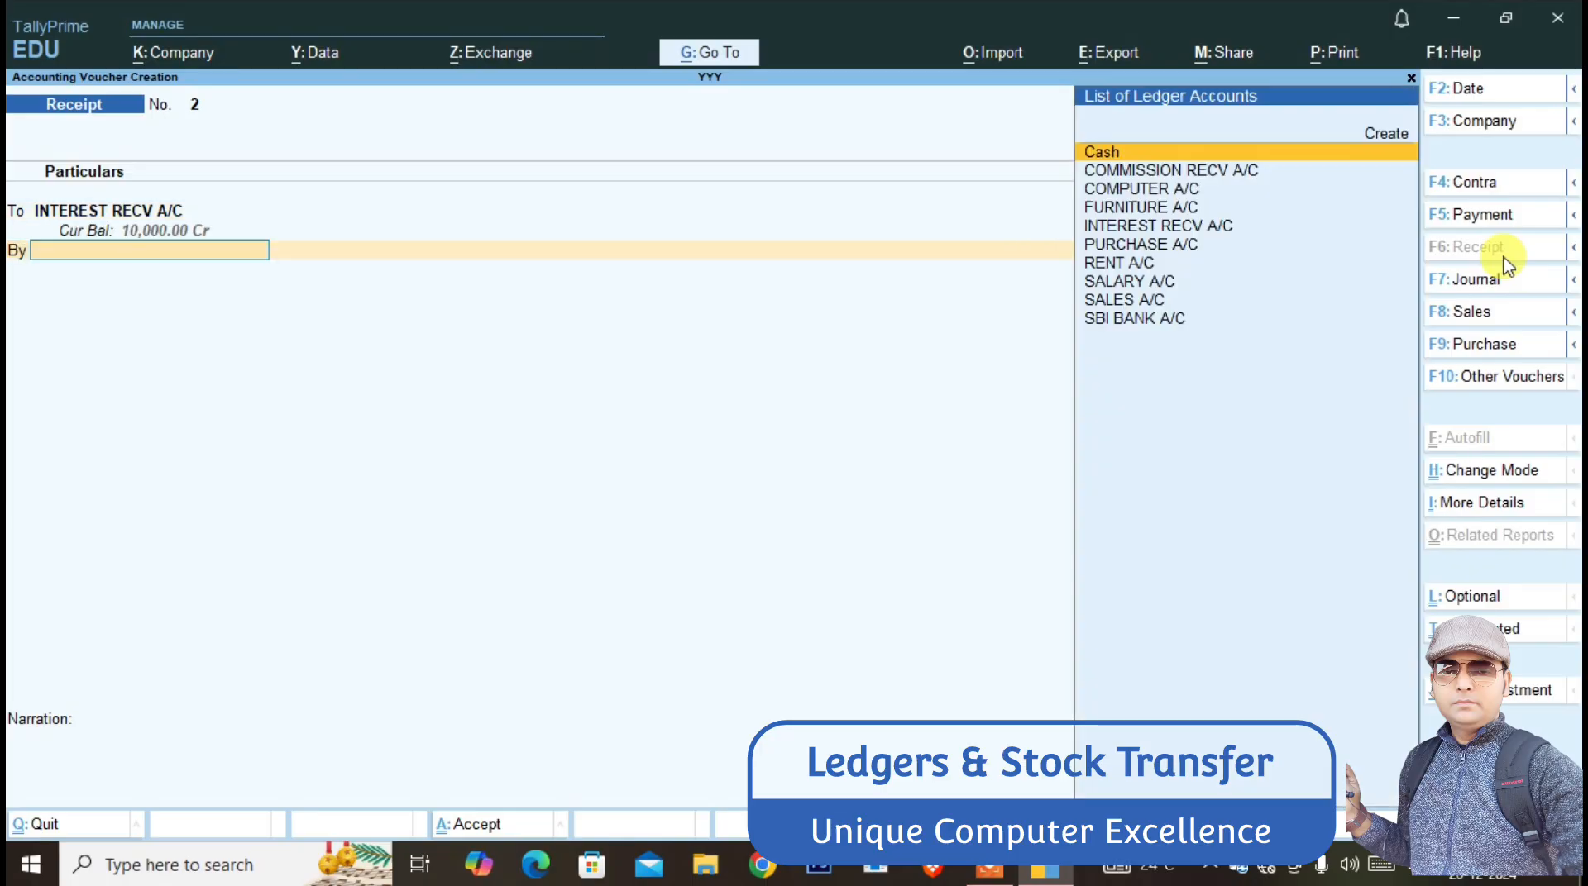
key(Return)
key(Return)
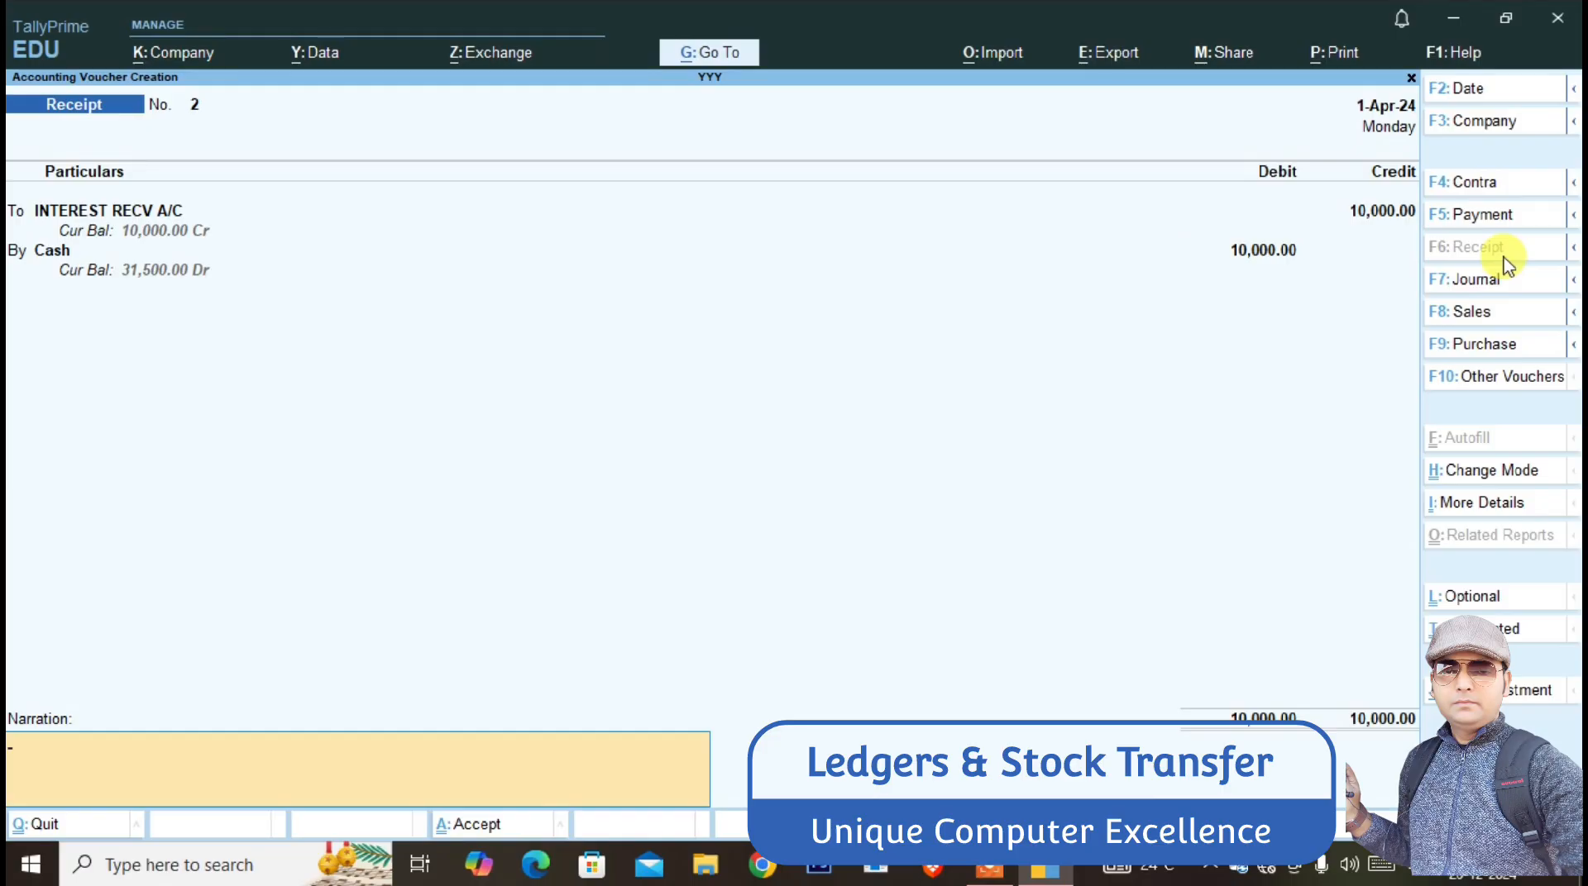
key(Return)
key(Return)
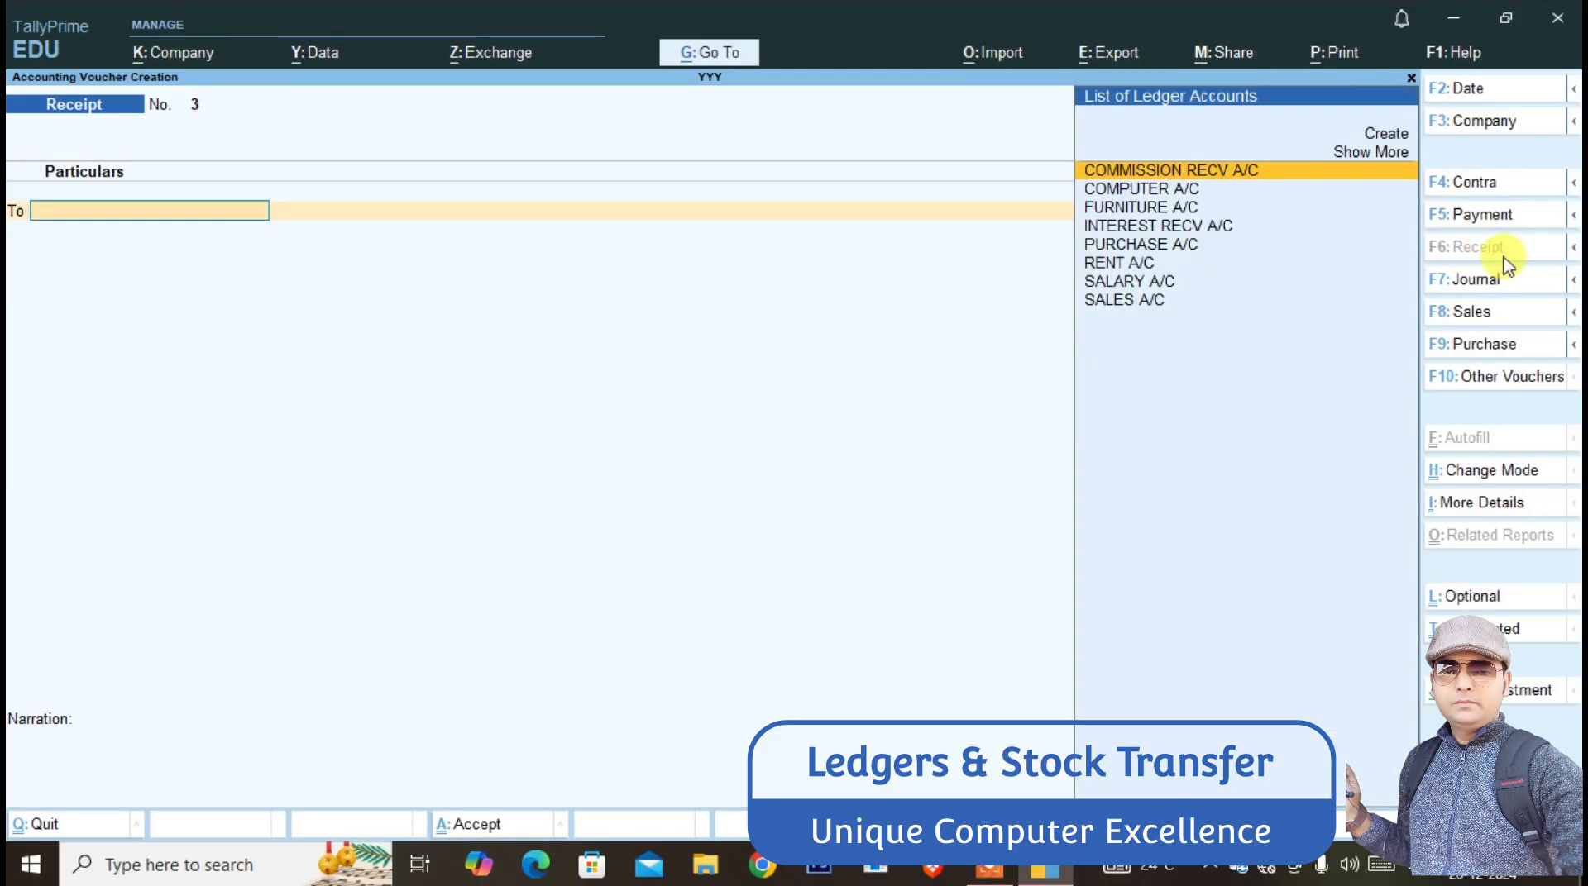
- Leave voucher entry and look through the master types in the Chart of Accounts, including the inactive ones
key(Escape)
key(Up)
key(Up)
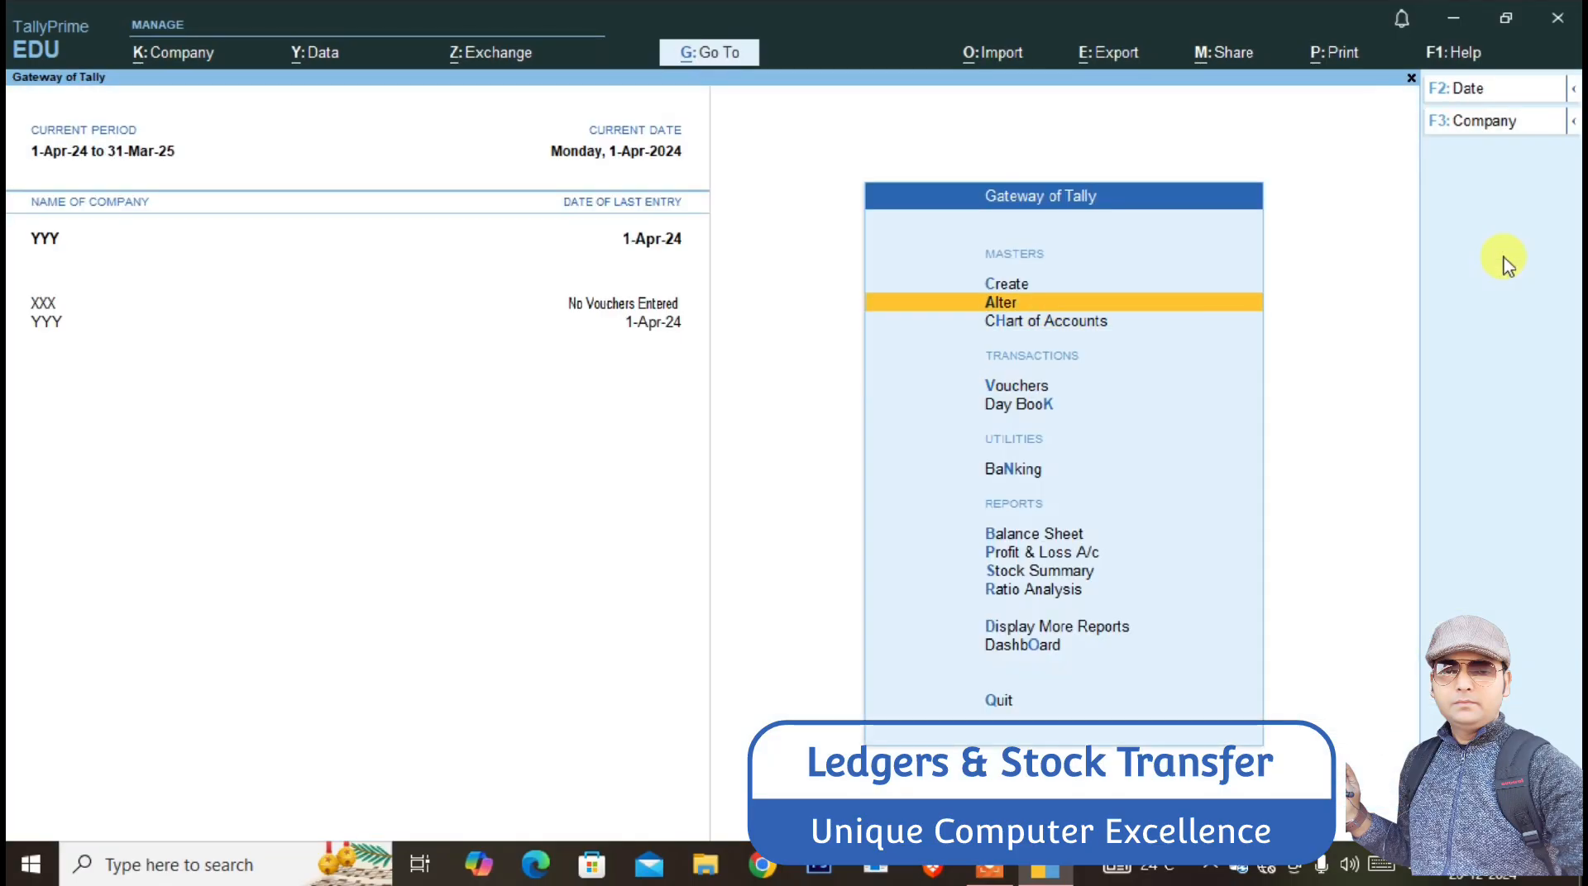
key(Down)
key(Return)
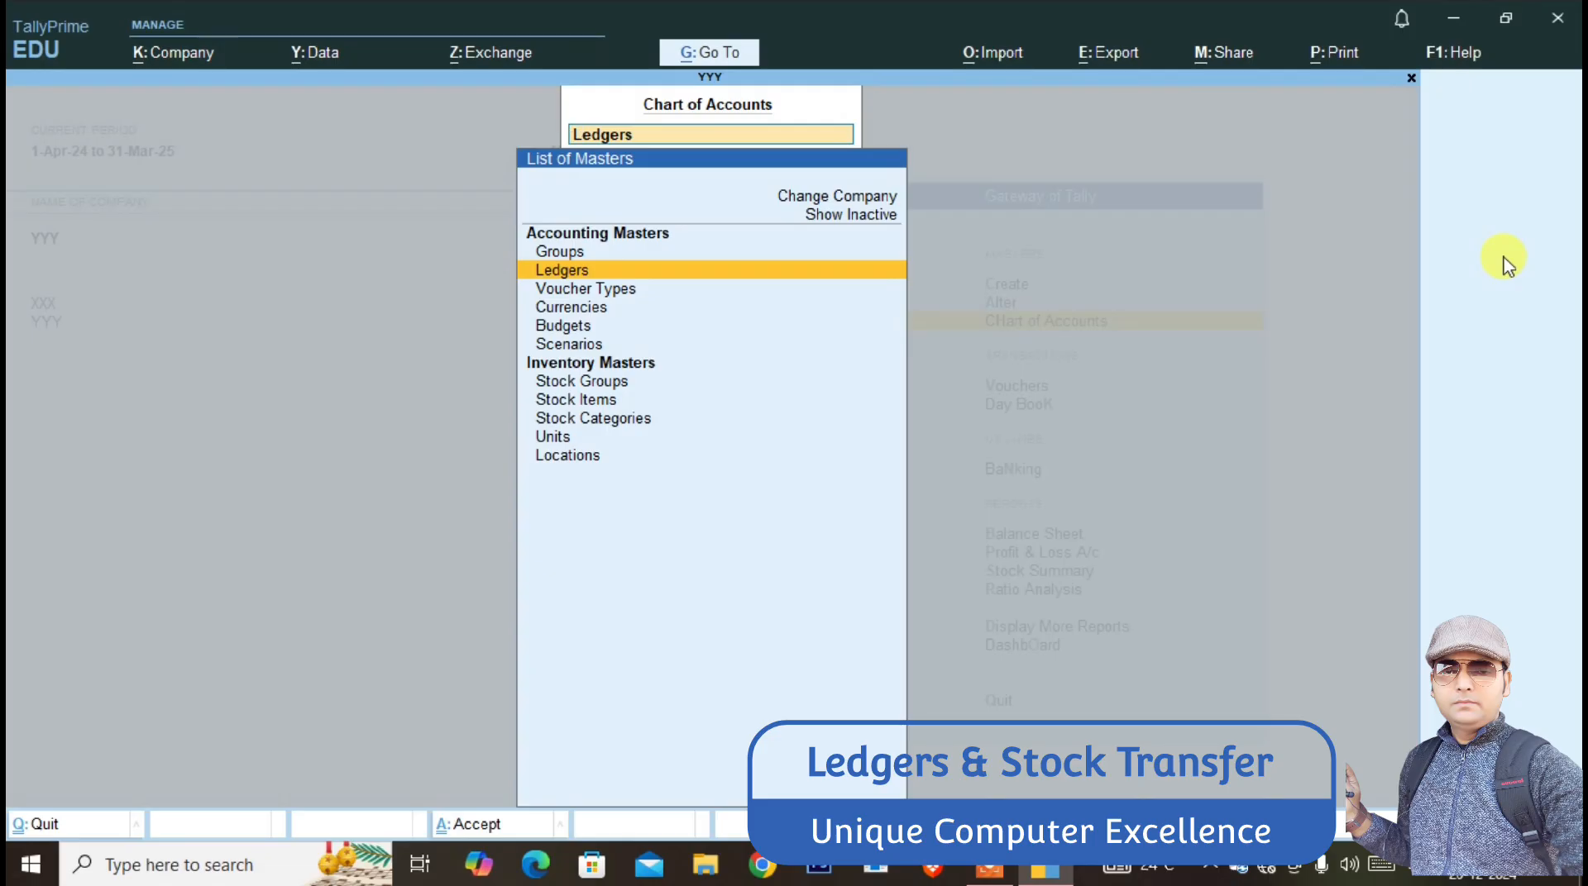
key(Down)
key(Down)
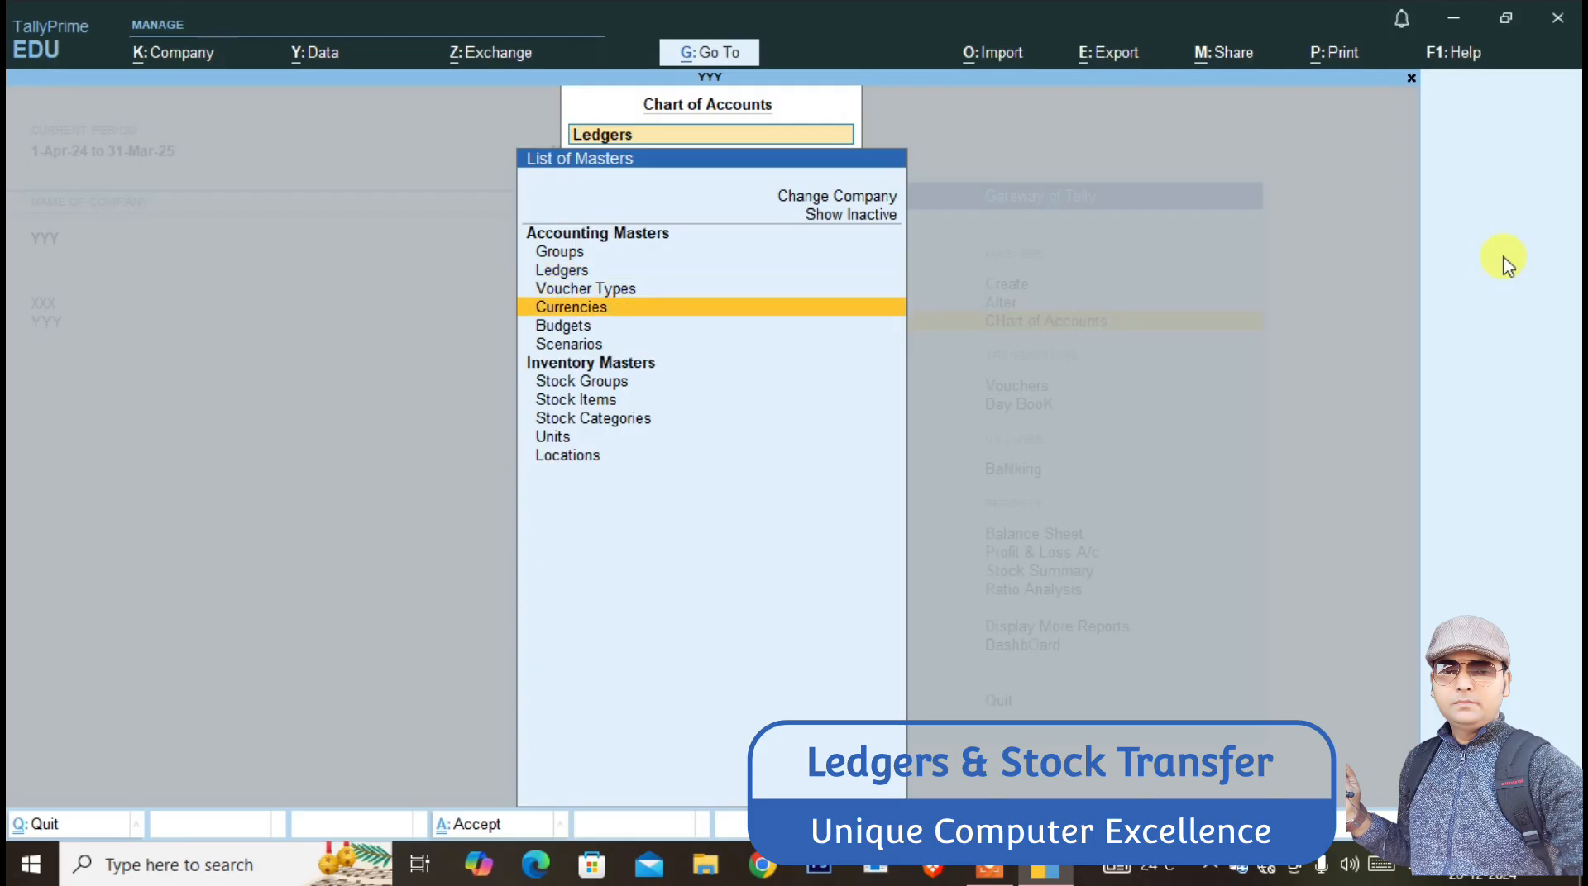
key(Up)
key(Up)
key(Up)
key(Down)
key(Down)
key(Down)
key(Down)
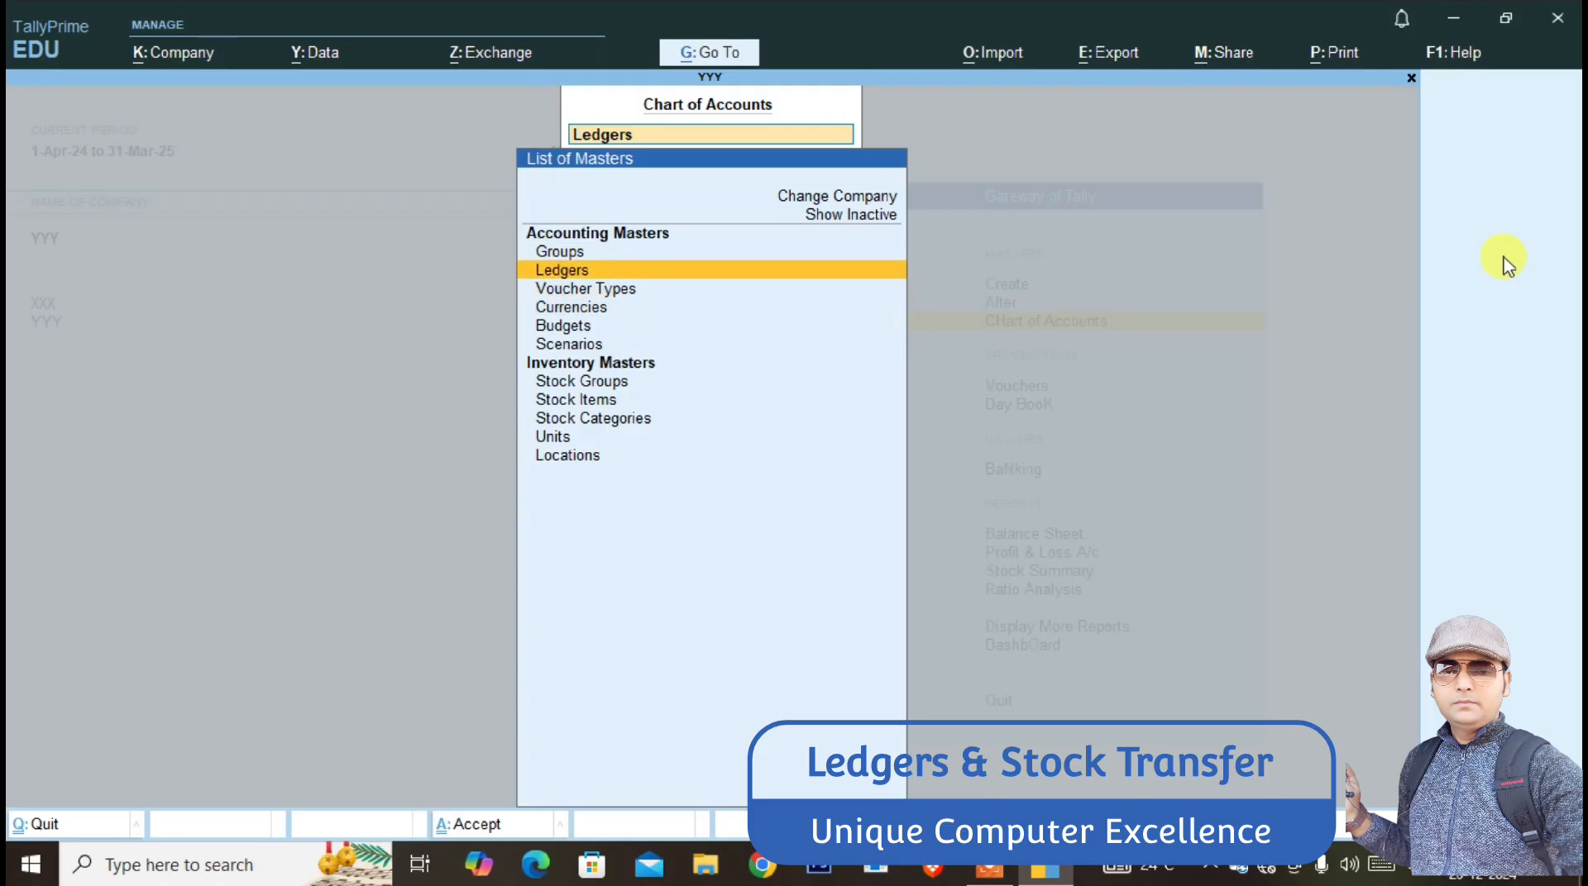
key(Down)
key(Down)
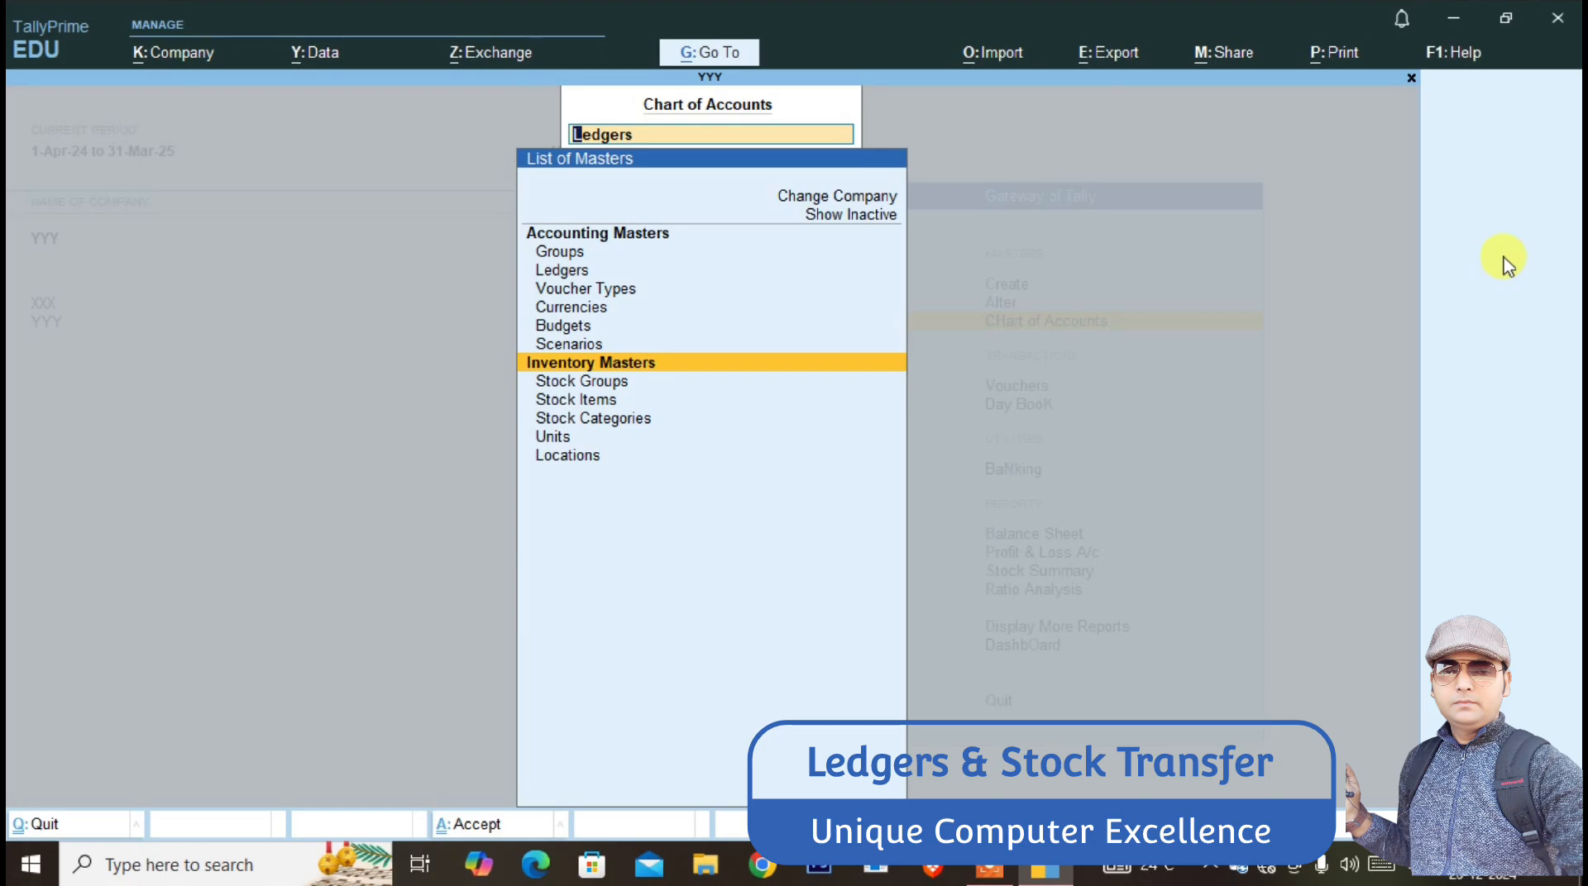
key(Up)
key(Up)
key(Up)
key(Up)
key(Up)
key(Up)
key(Up)
key(Up)
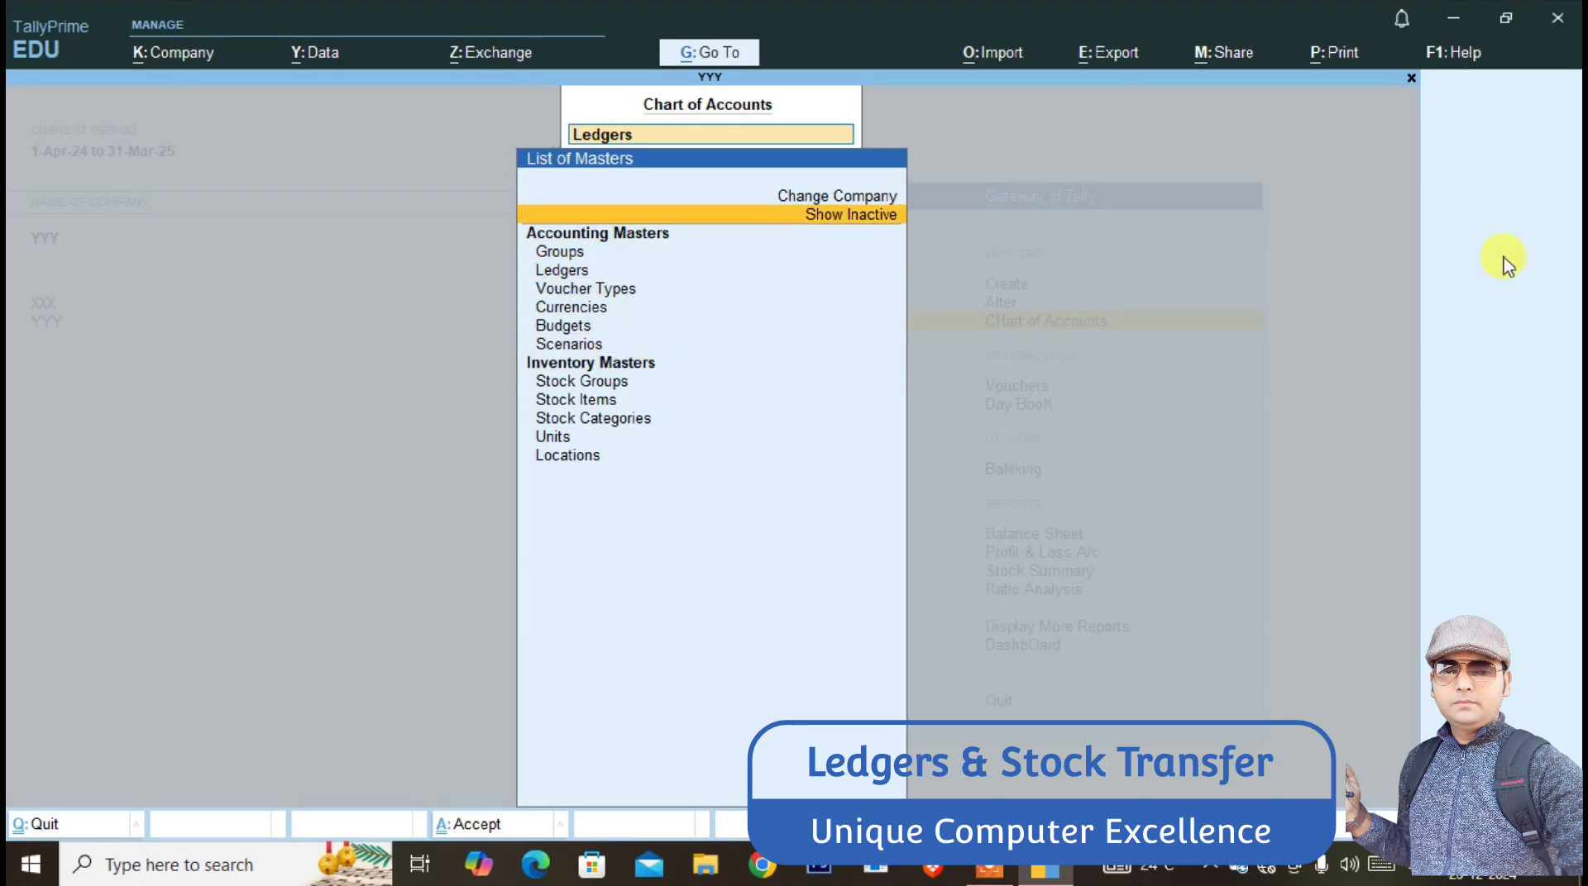
key(Return)
key(Down)
key(Down)
key(Down)
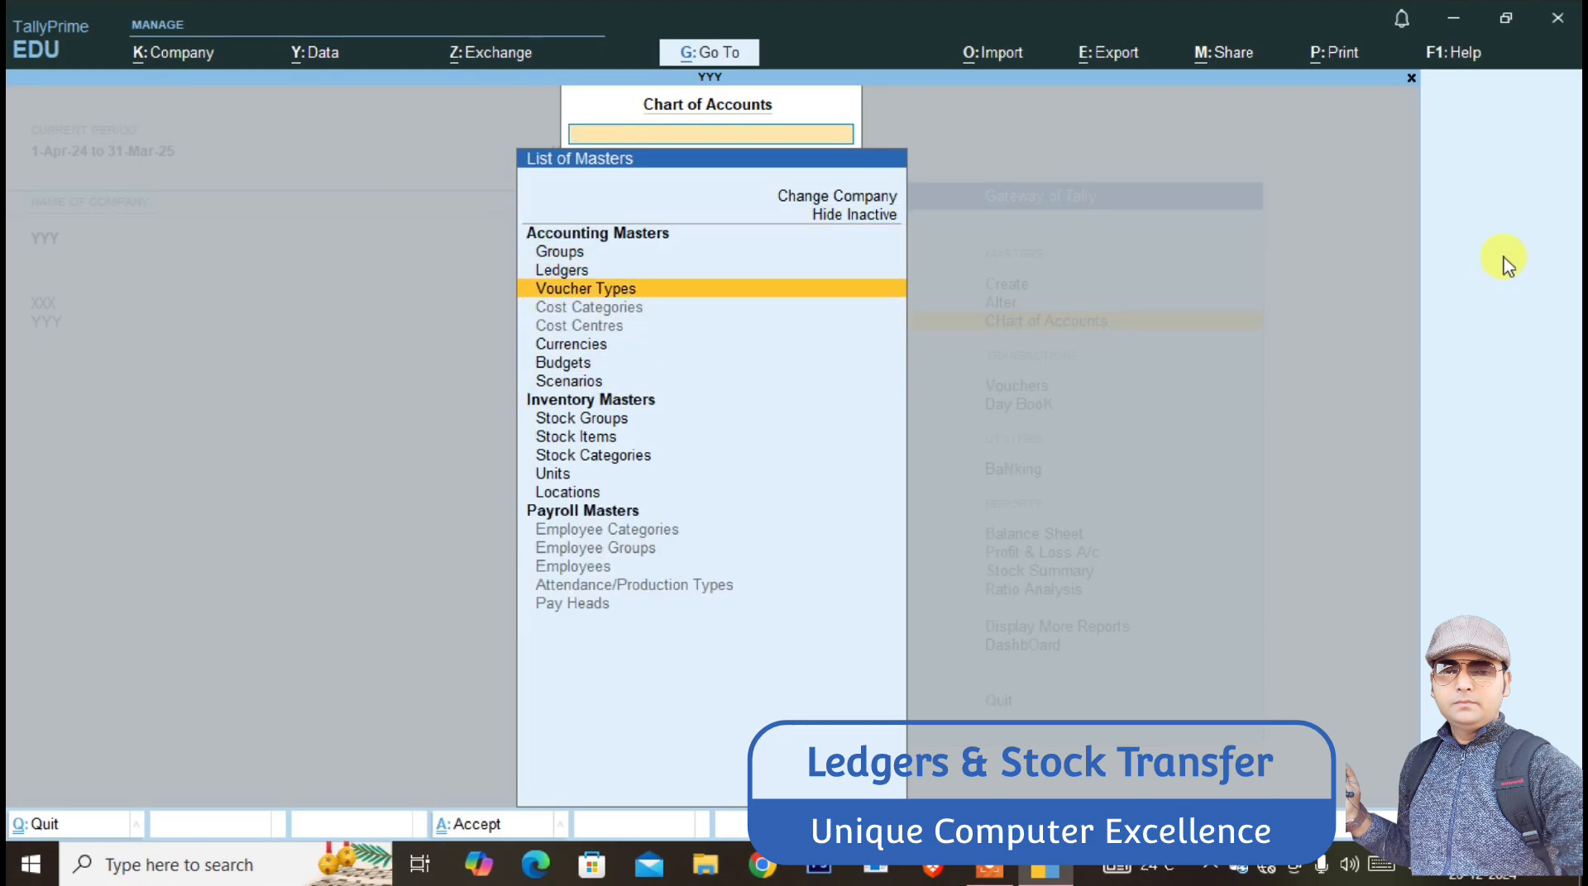
key(Escape)
- Open the Day Book report of company YYY to view the recorded vouchers
key(d)
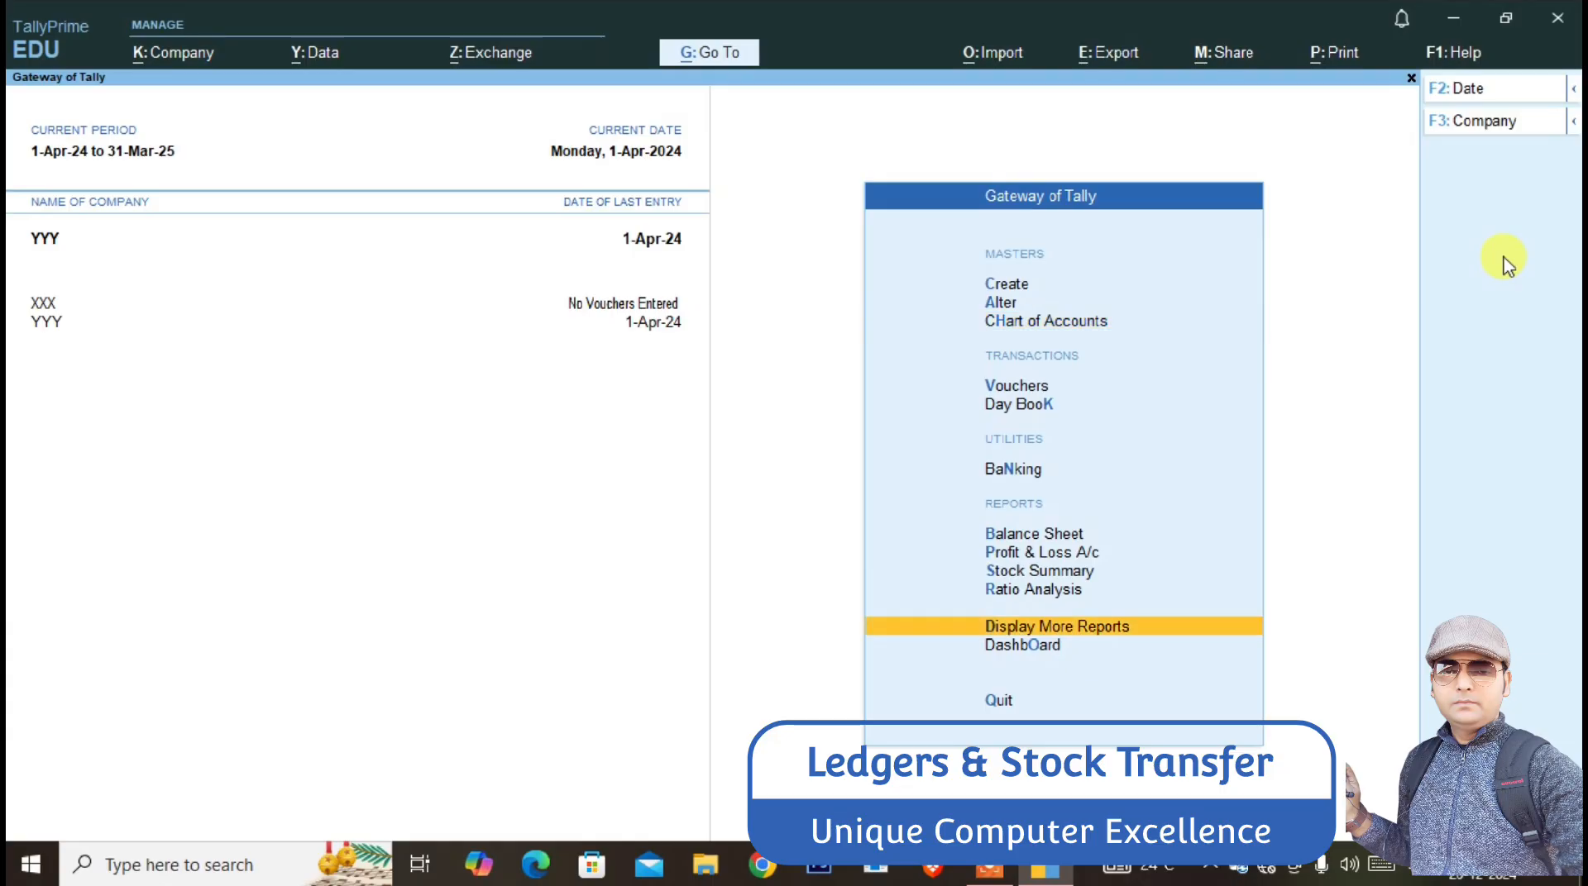
key(Return)
key(Down)
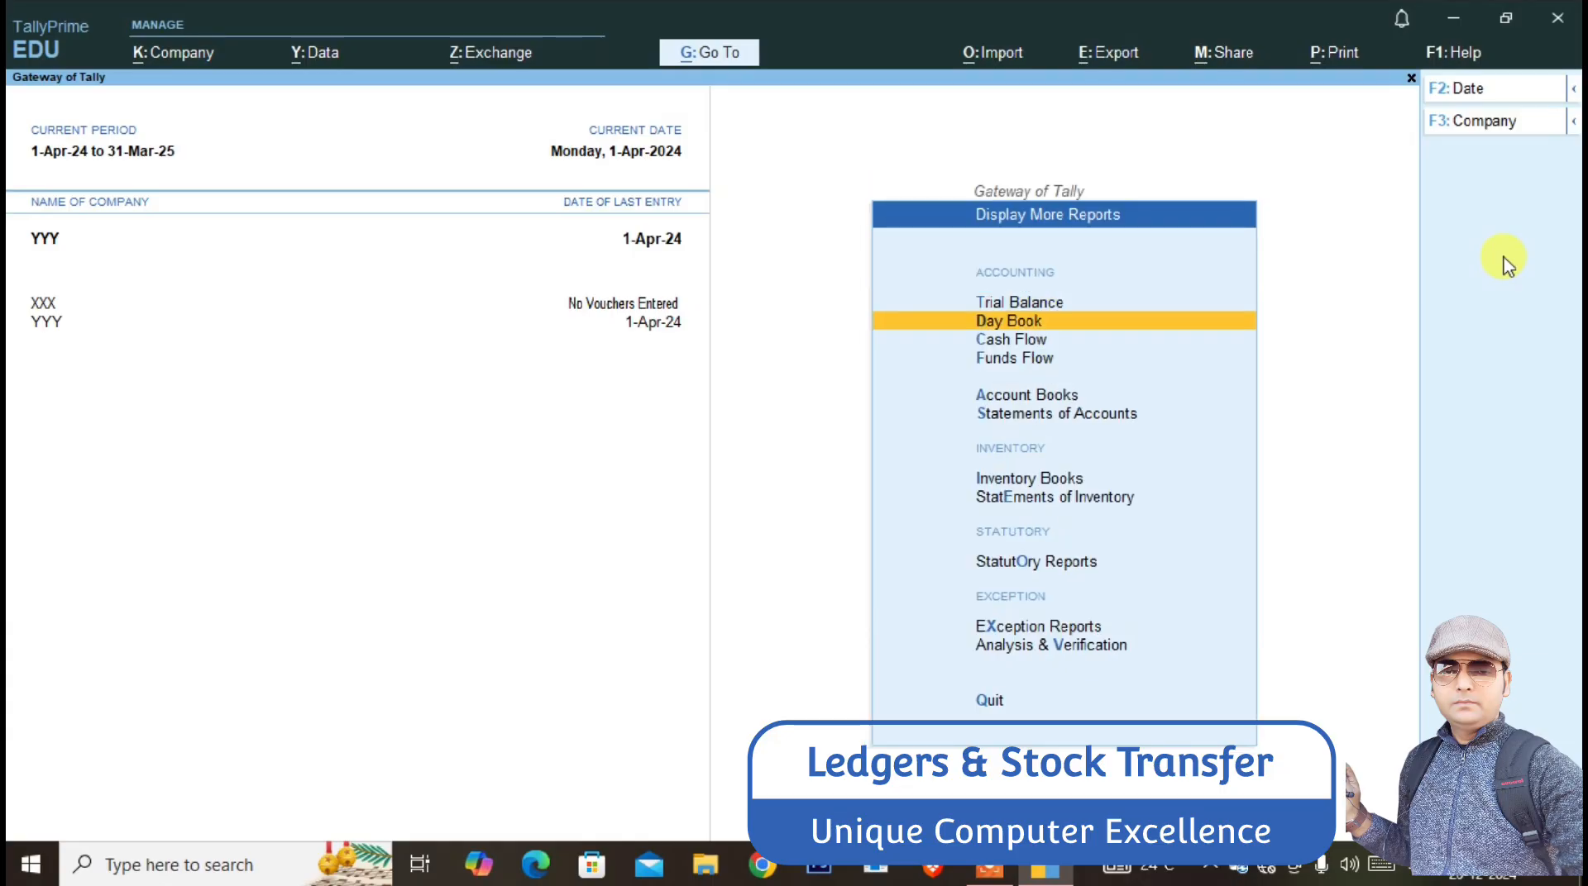
key(Return)
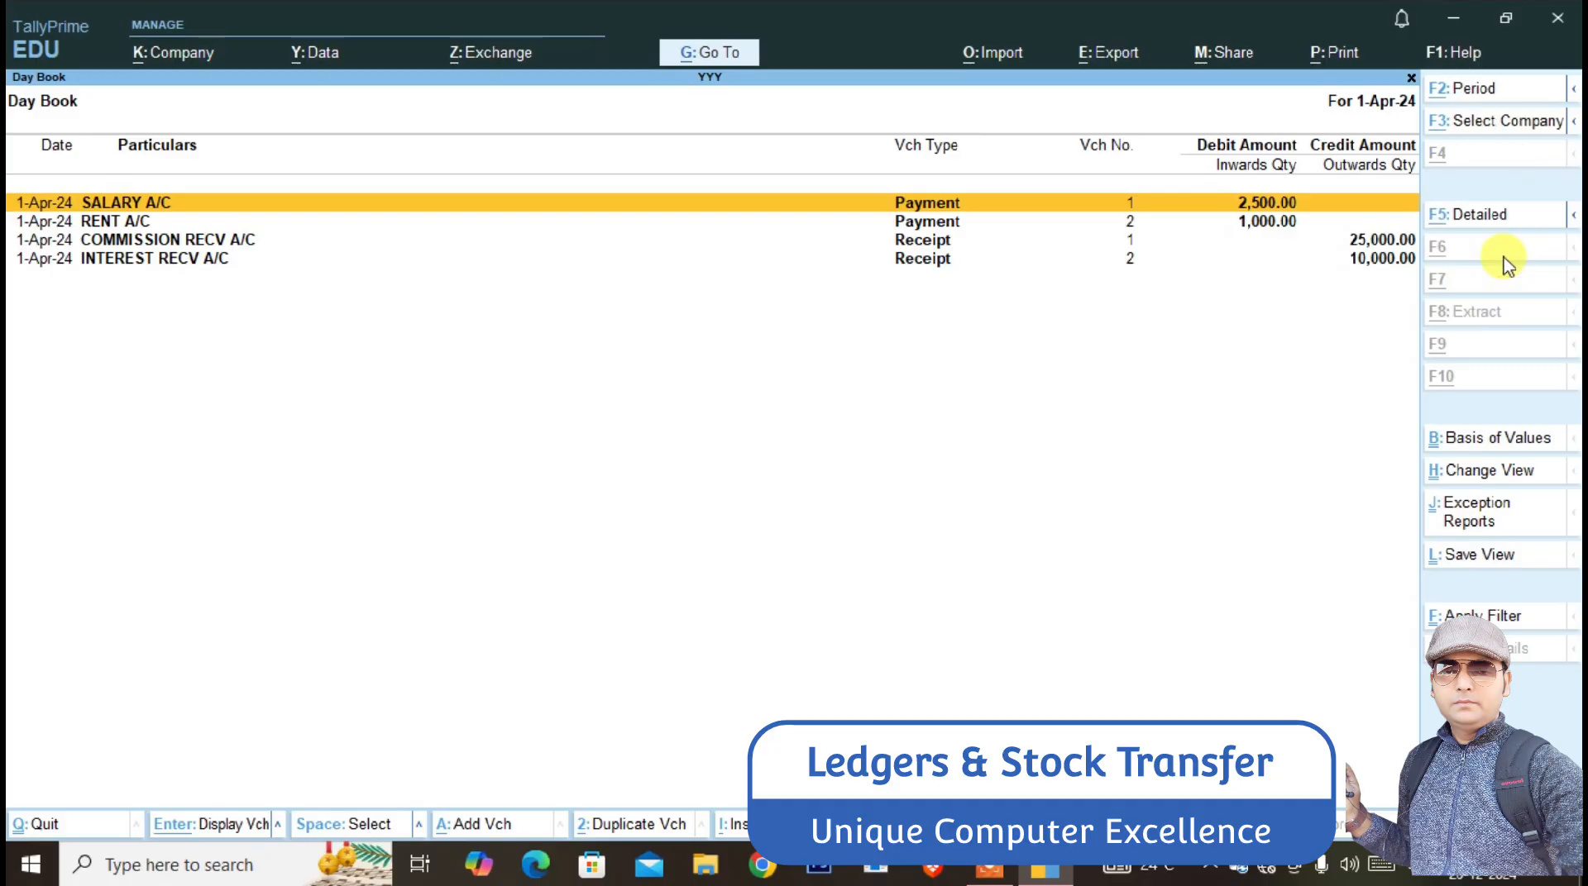
- Export the Day Book in XML (Data Interchange) format as DayBook.xml to C:\Program Files\TallyPrime
key(alt+e)
key(Return)
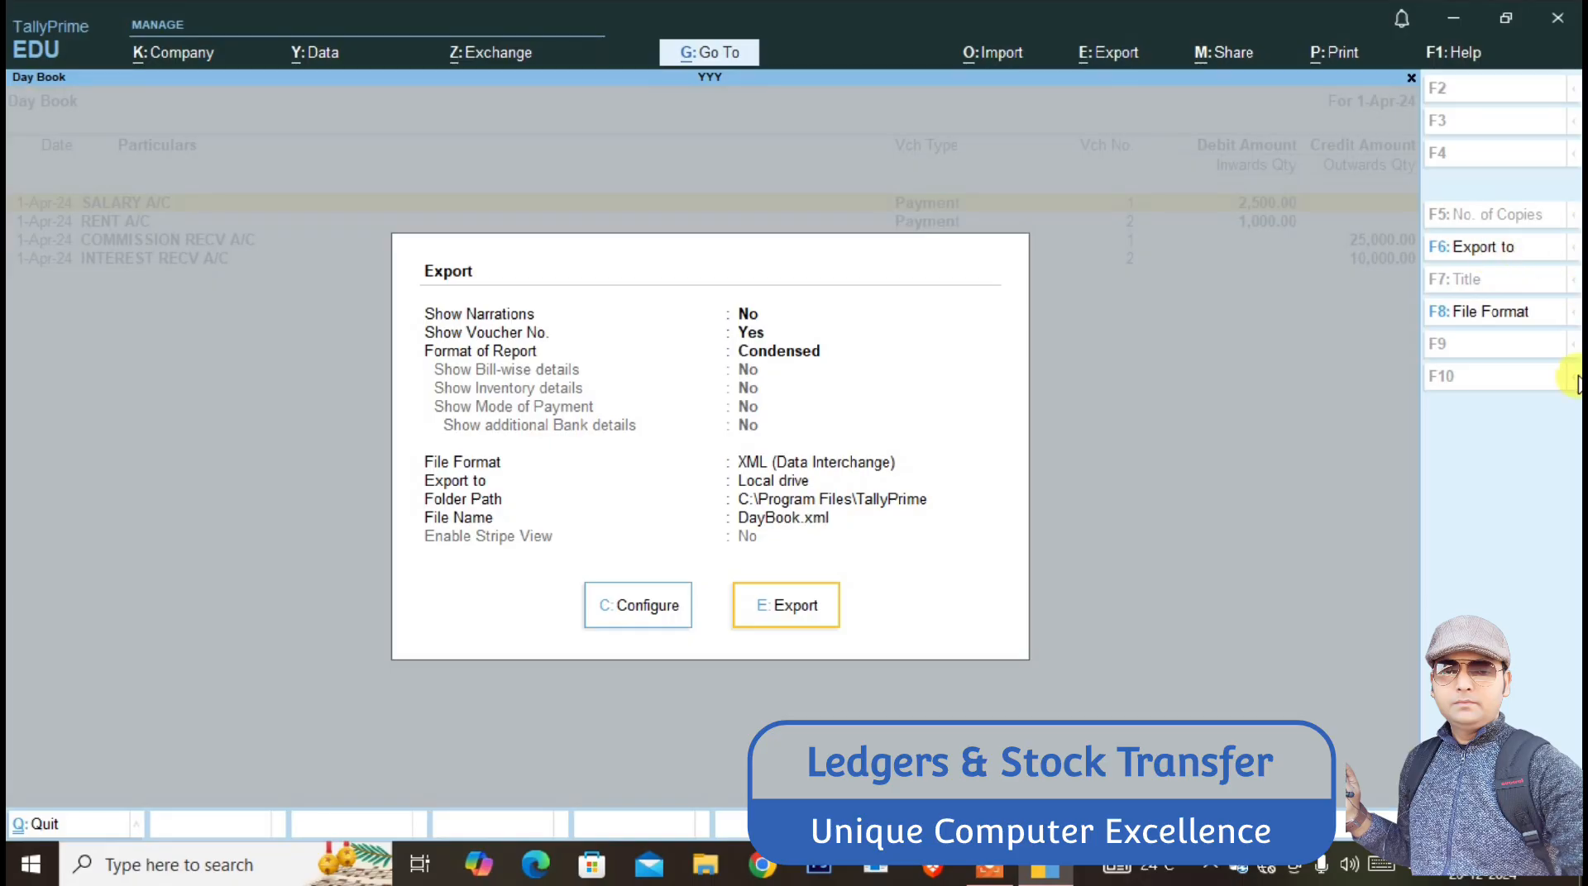
click(796, 619)
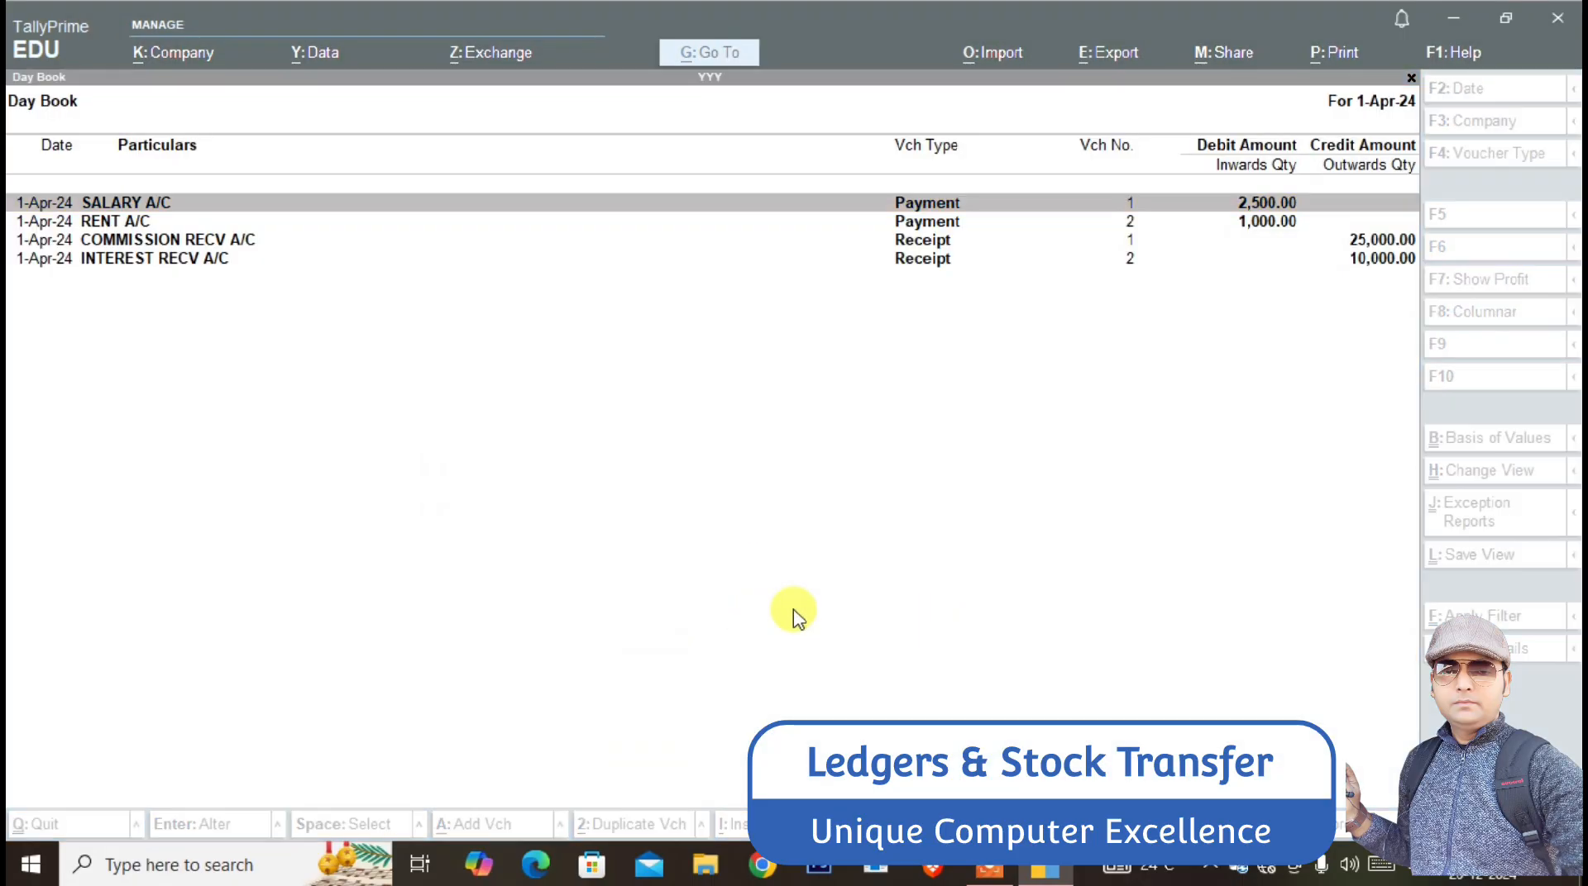
click(1259, 47)
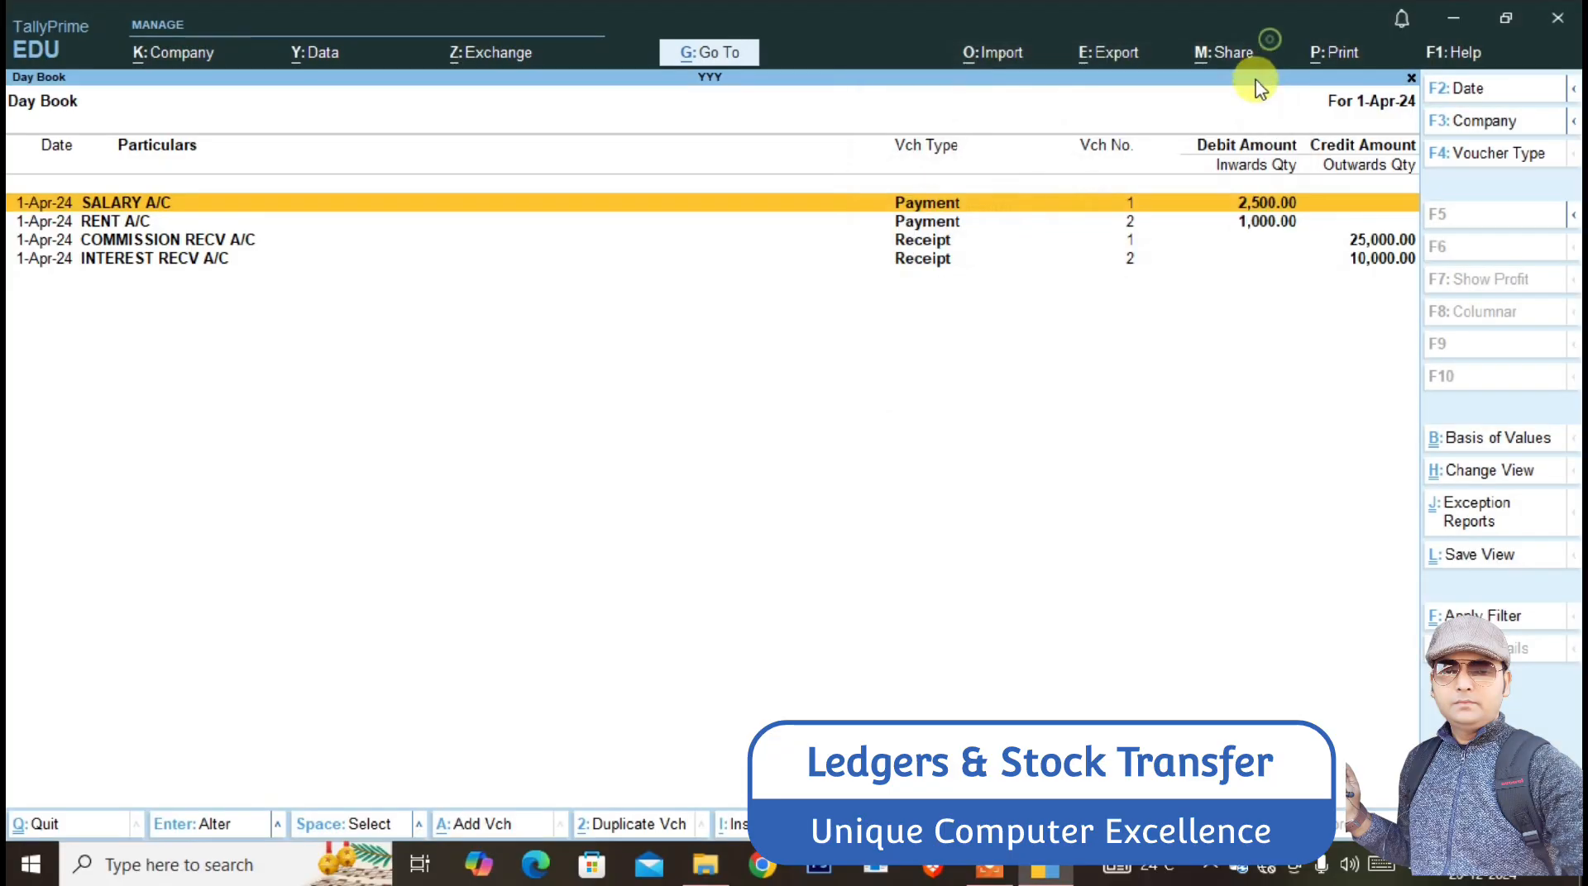
- Leave the Day Book of company YYY and make XXX the active company
key(Escape)
key(Escape)
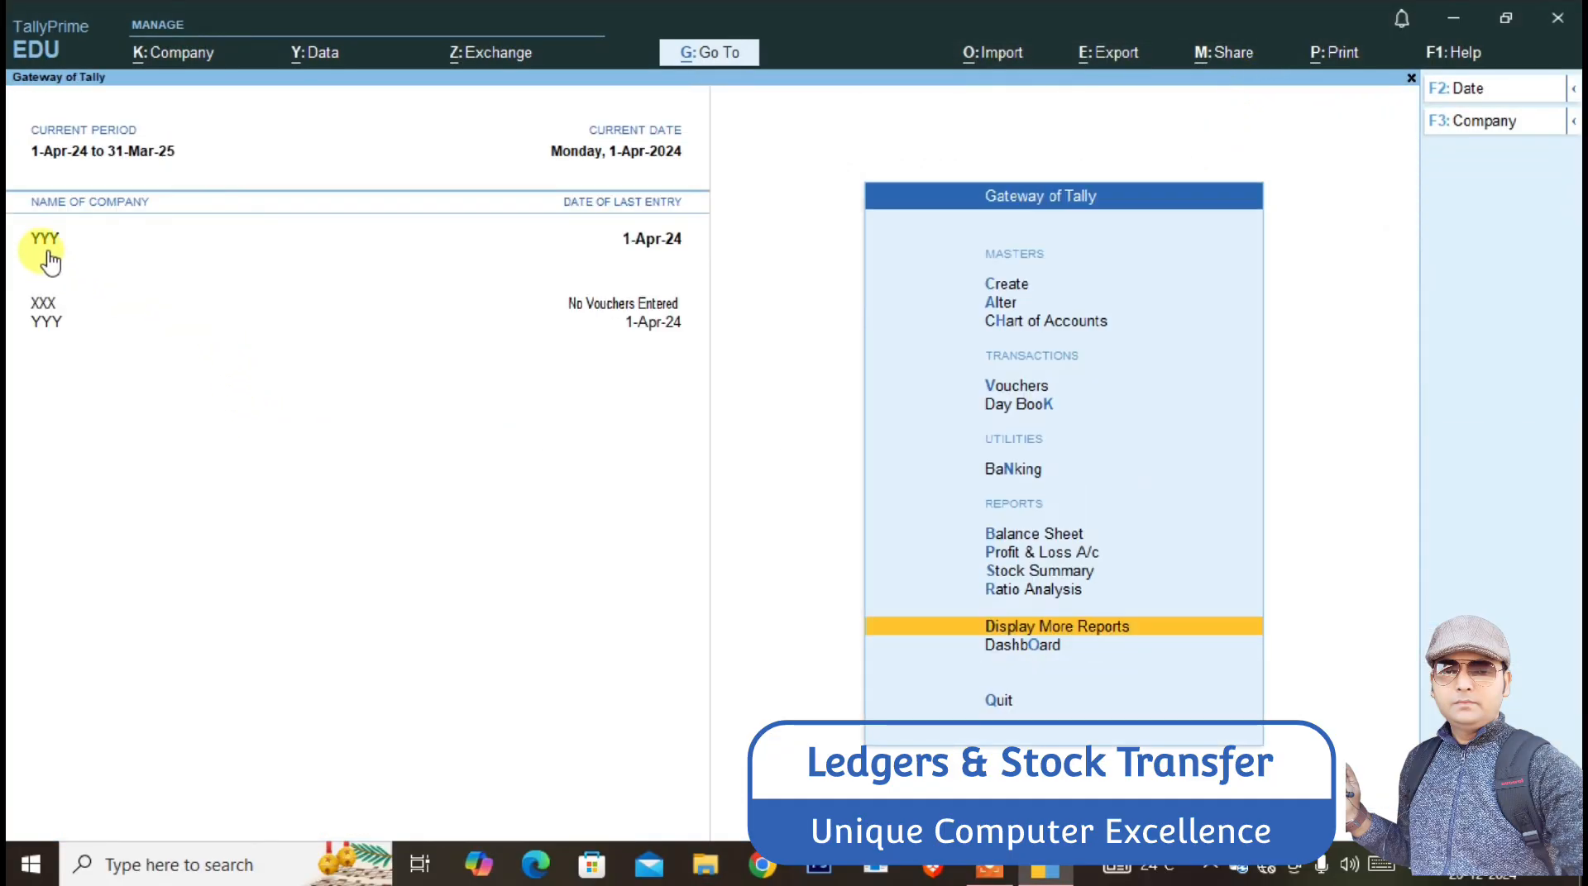
click(42, 303)
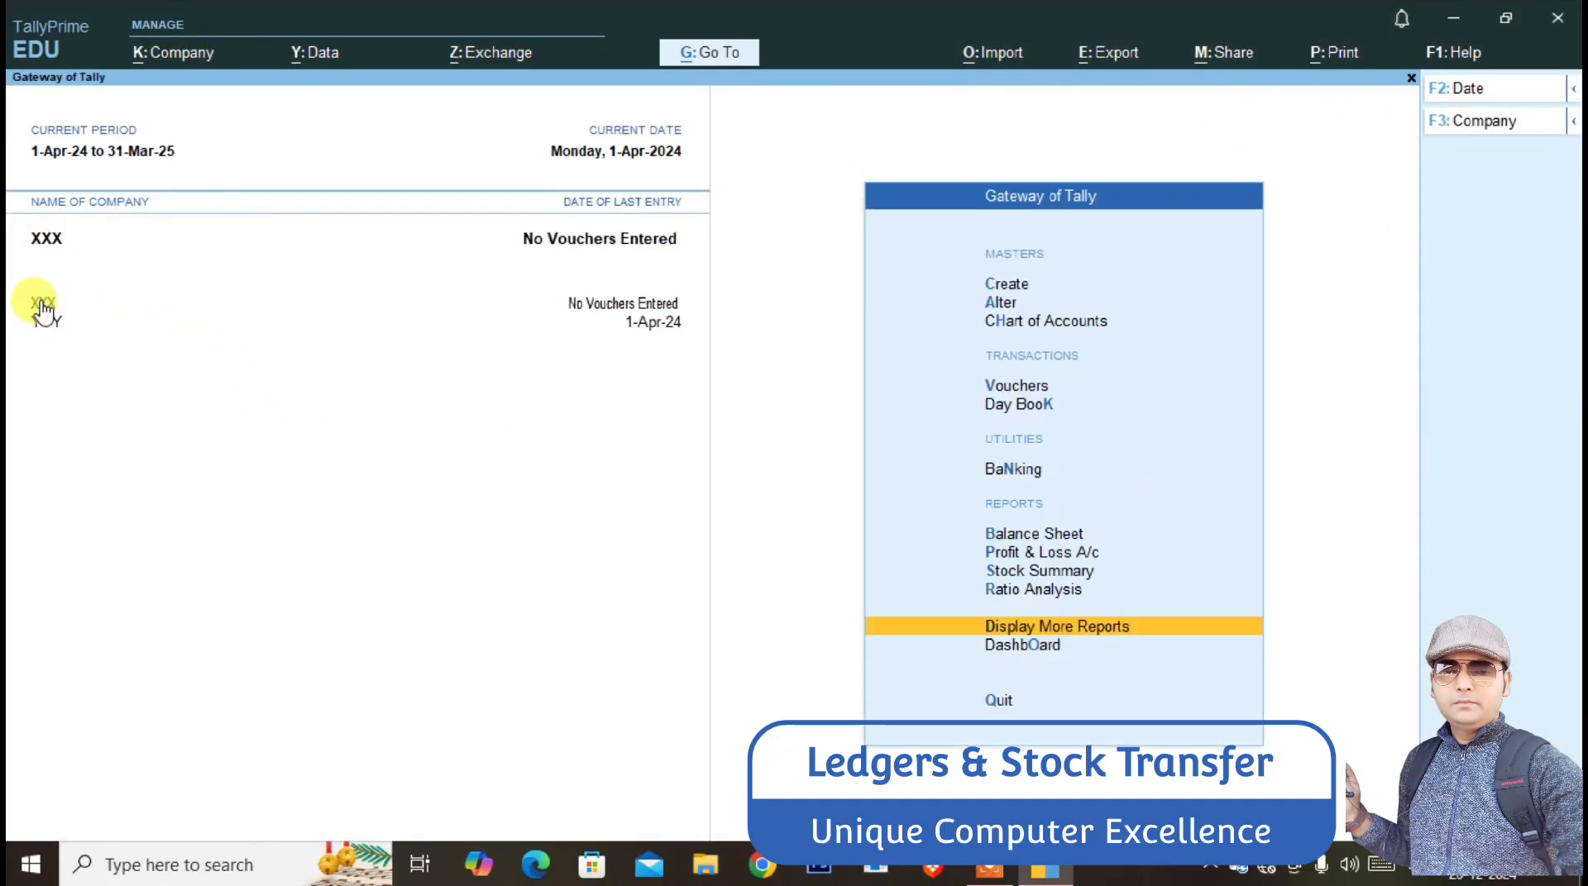
key(Up)
key(Up)
key(Up)
key(Up)
key(Up)
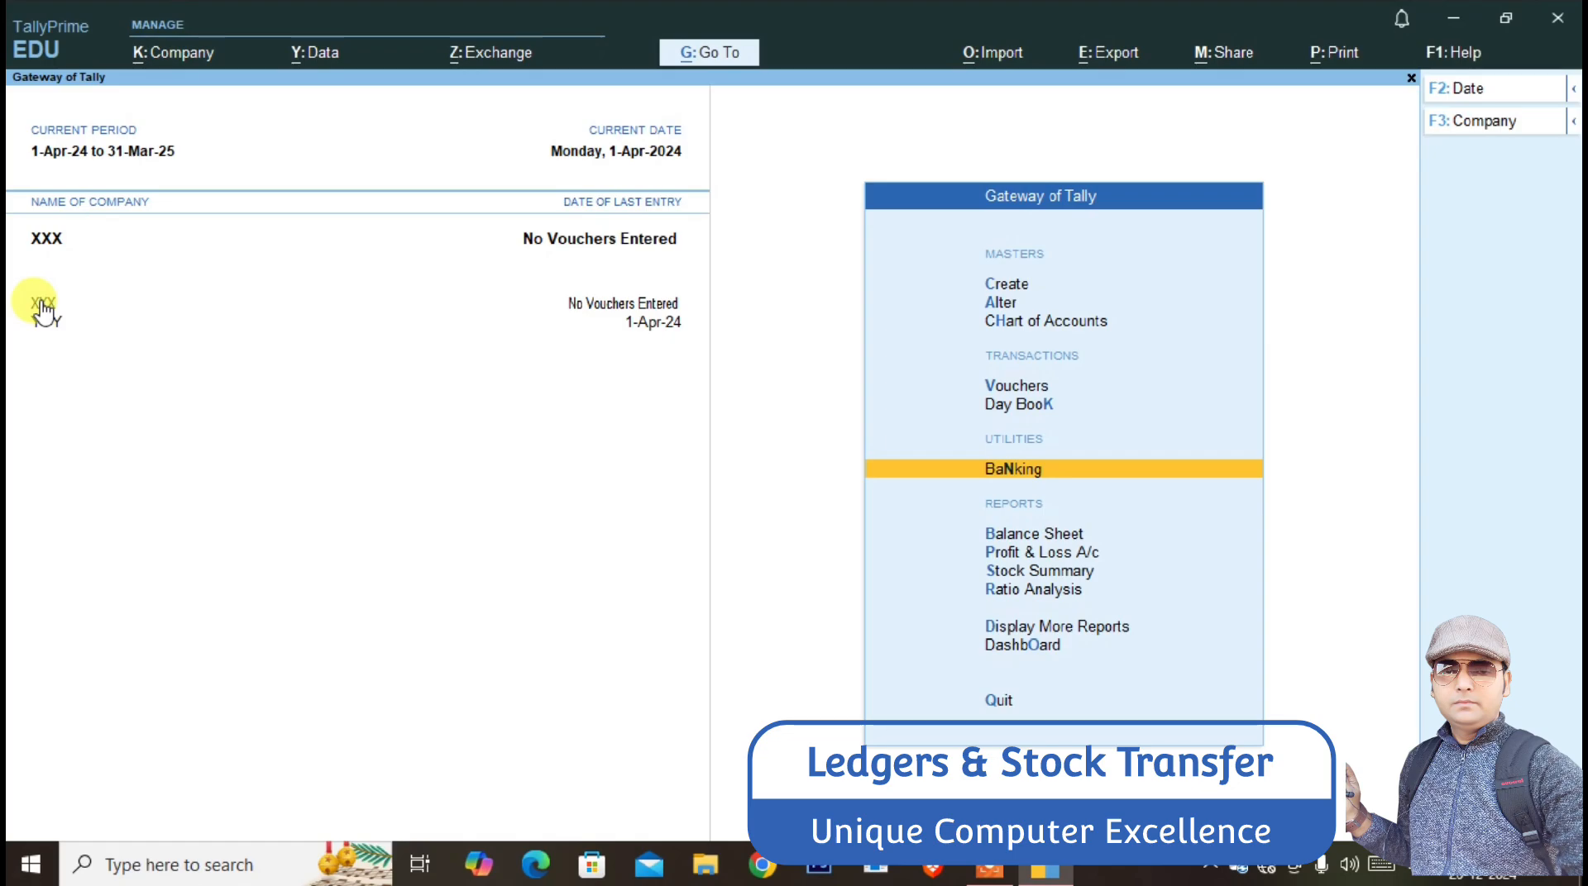
- Set up a masters import into XXX from MASTER.XML in C:\Program Files\TallyPrime, combining opening balances and backing up company data first
click(984, 58)
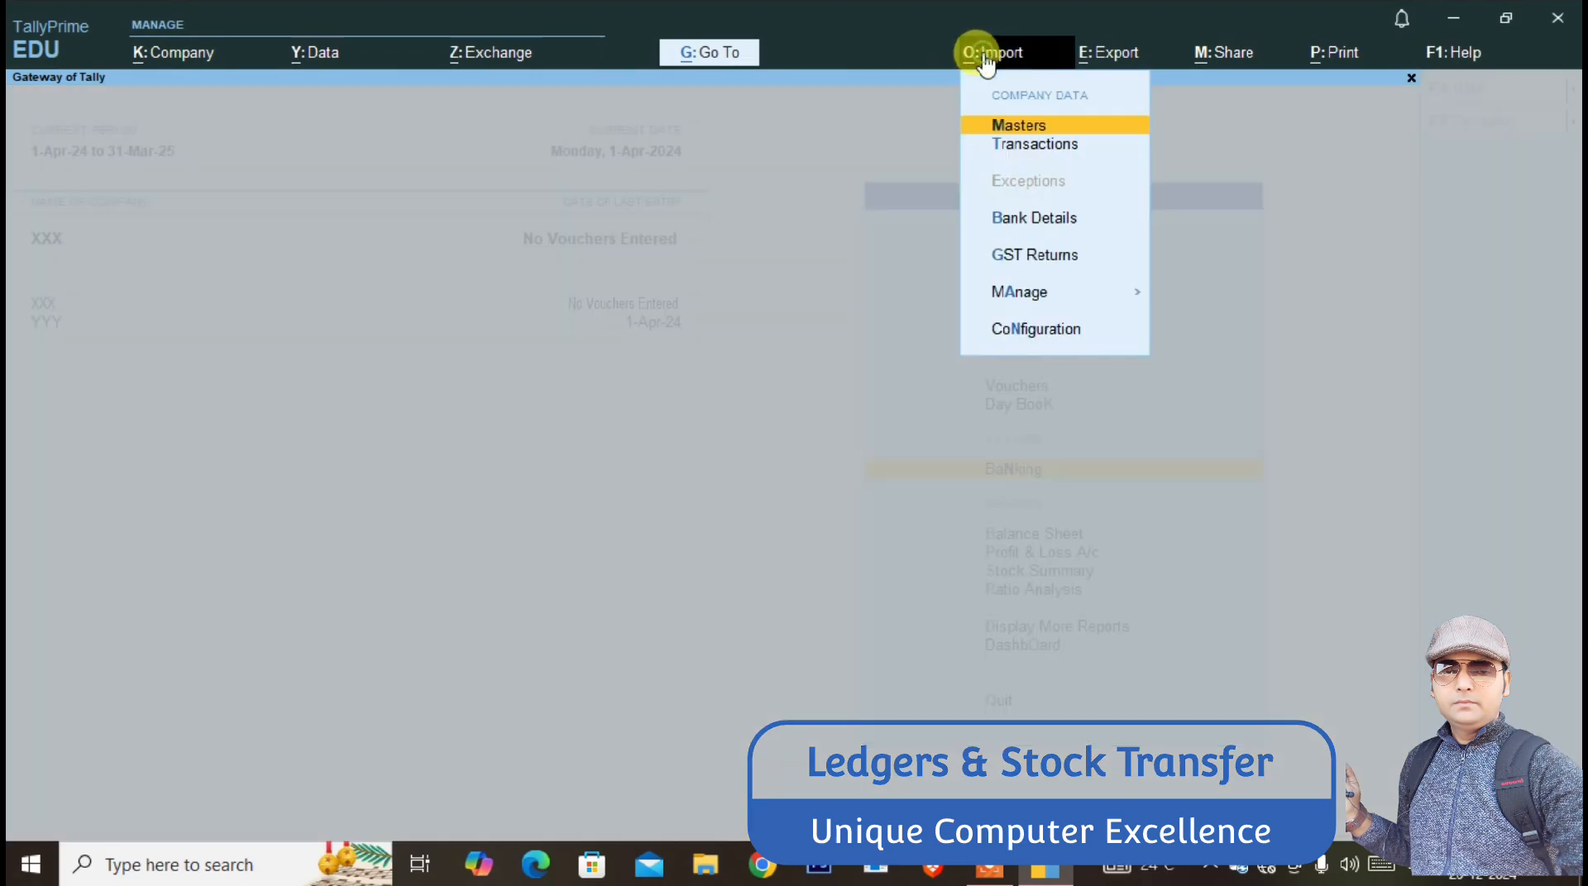
click(1019, 131)
key(Return)
key(Return)
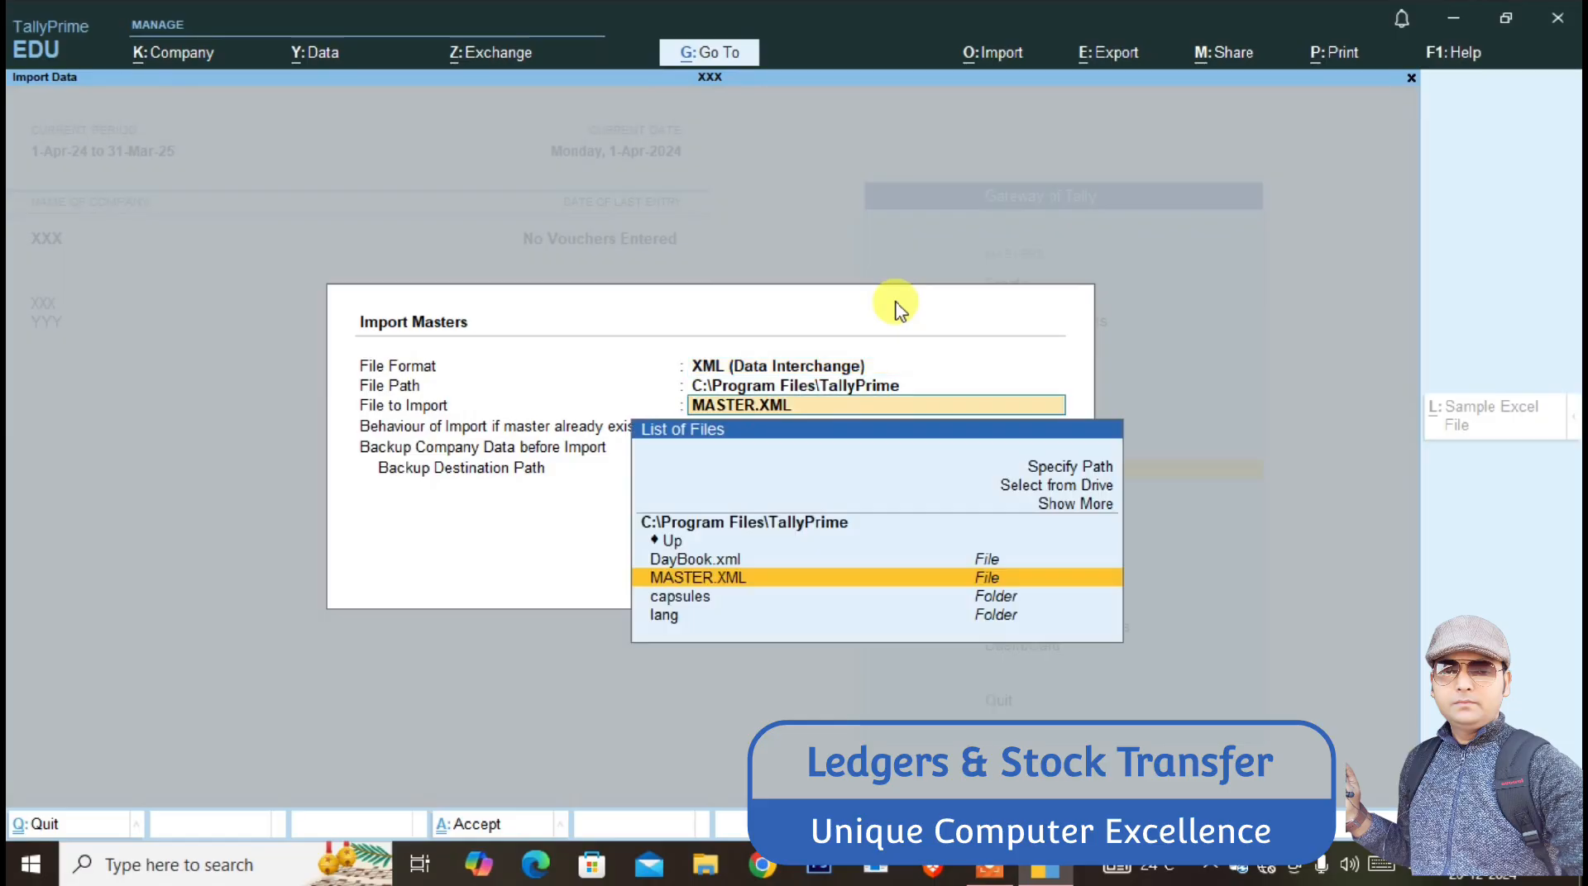
key(Return)
key(Return)
key(Return)
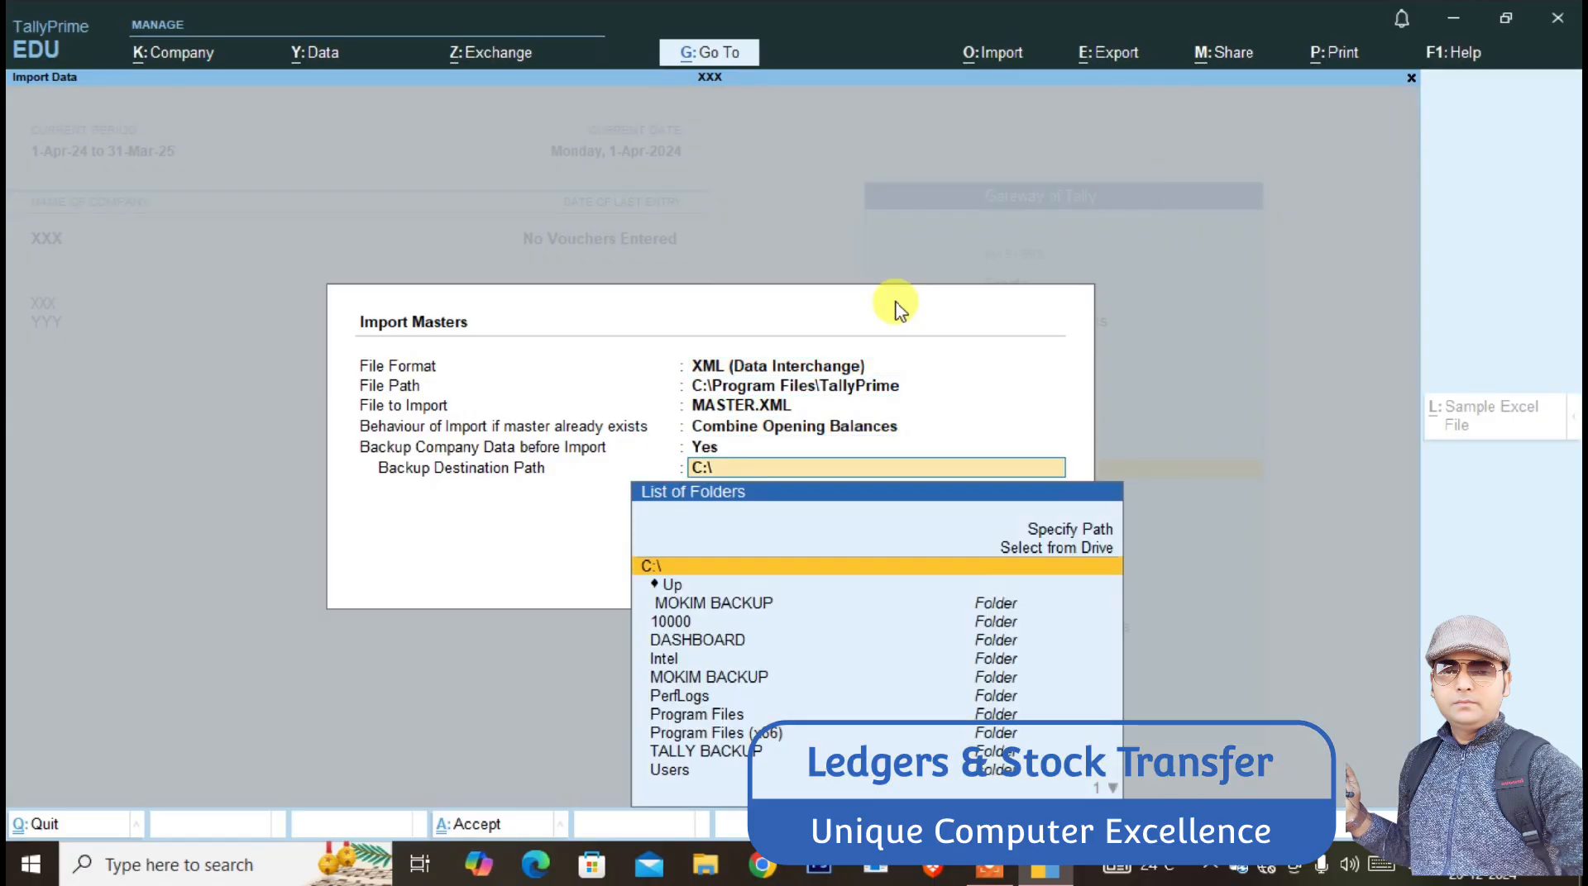
- Specify D:\ as the backup destination path and run the masters import
click(1058, 529)
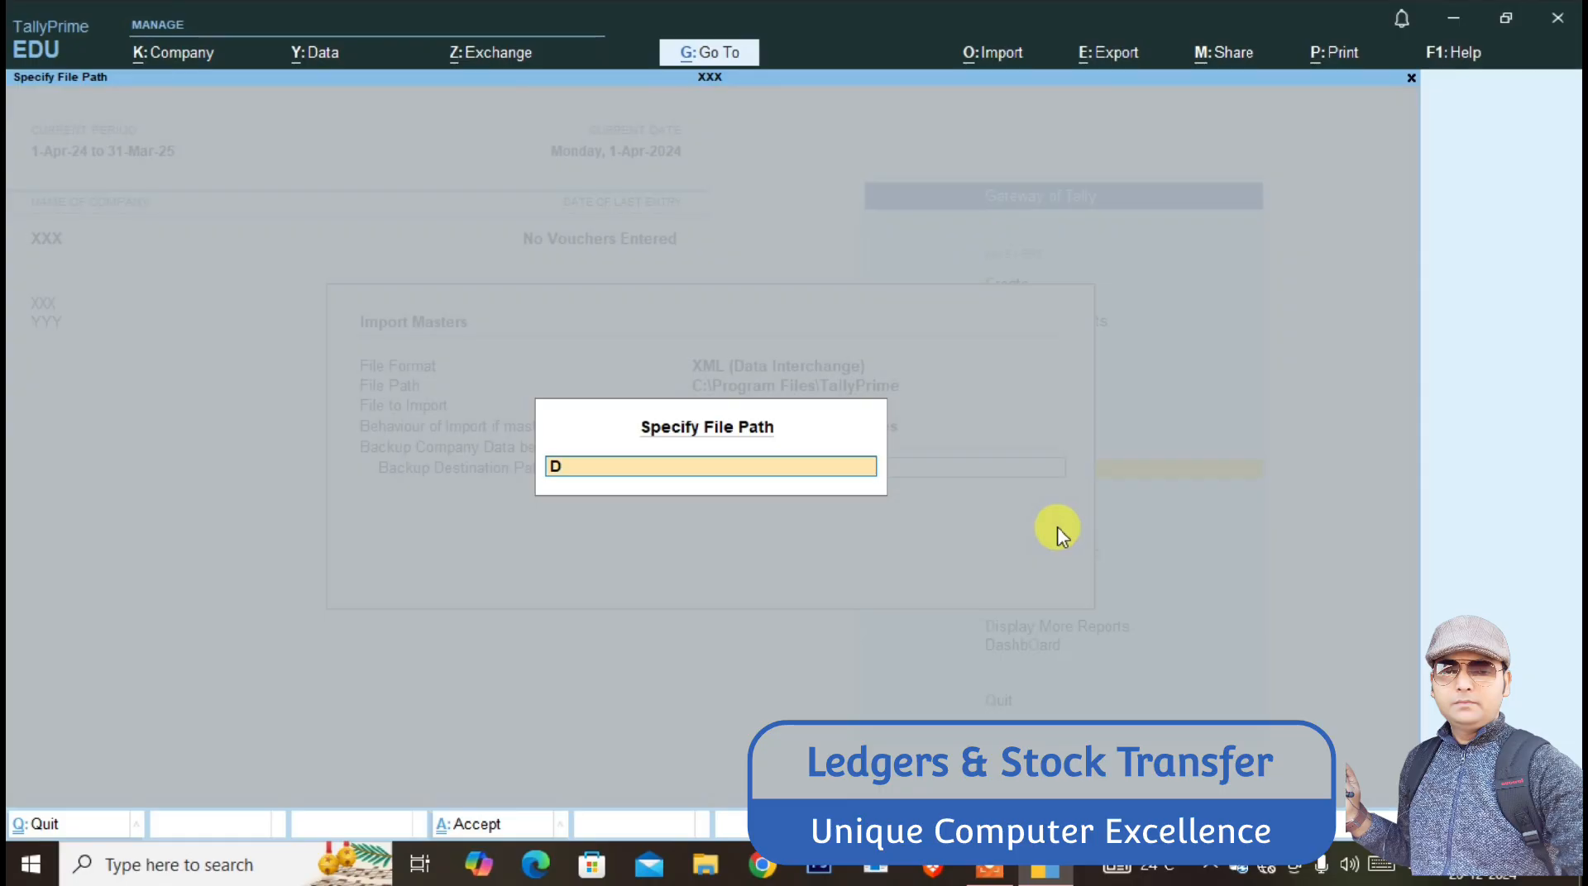
text(D:\)
key(Return)
key(Return)
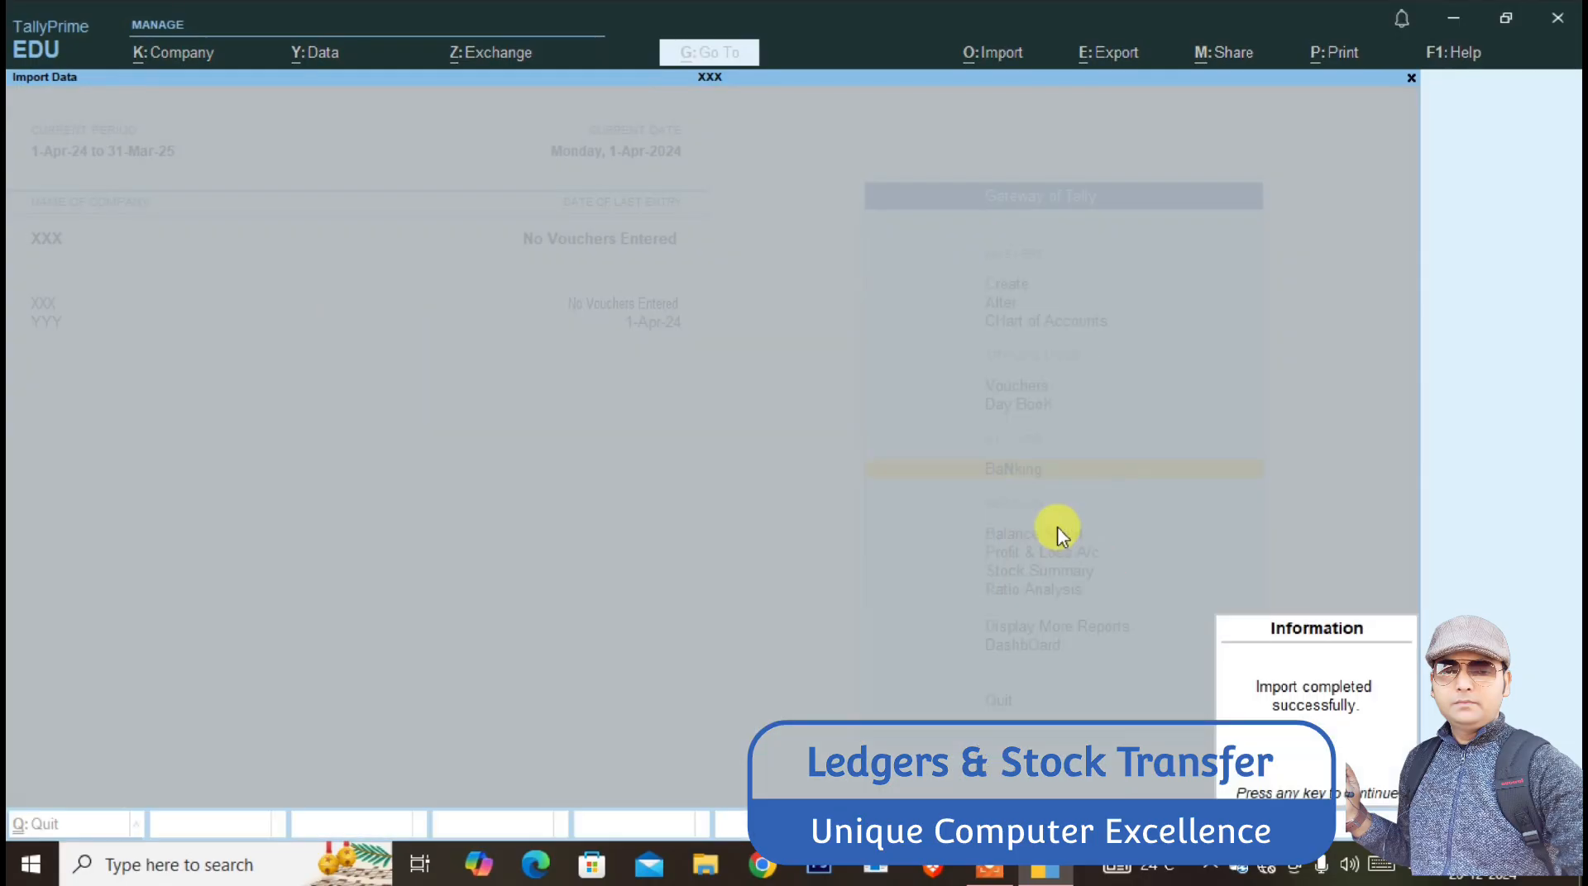
click(1058, 531)
- Check the Day Book report of company XXX for vouchers and return to the Gateway of Tally
key(d)
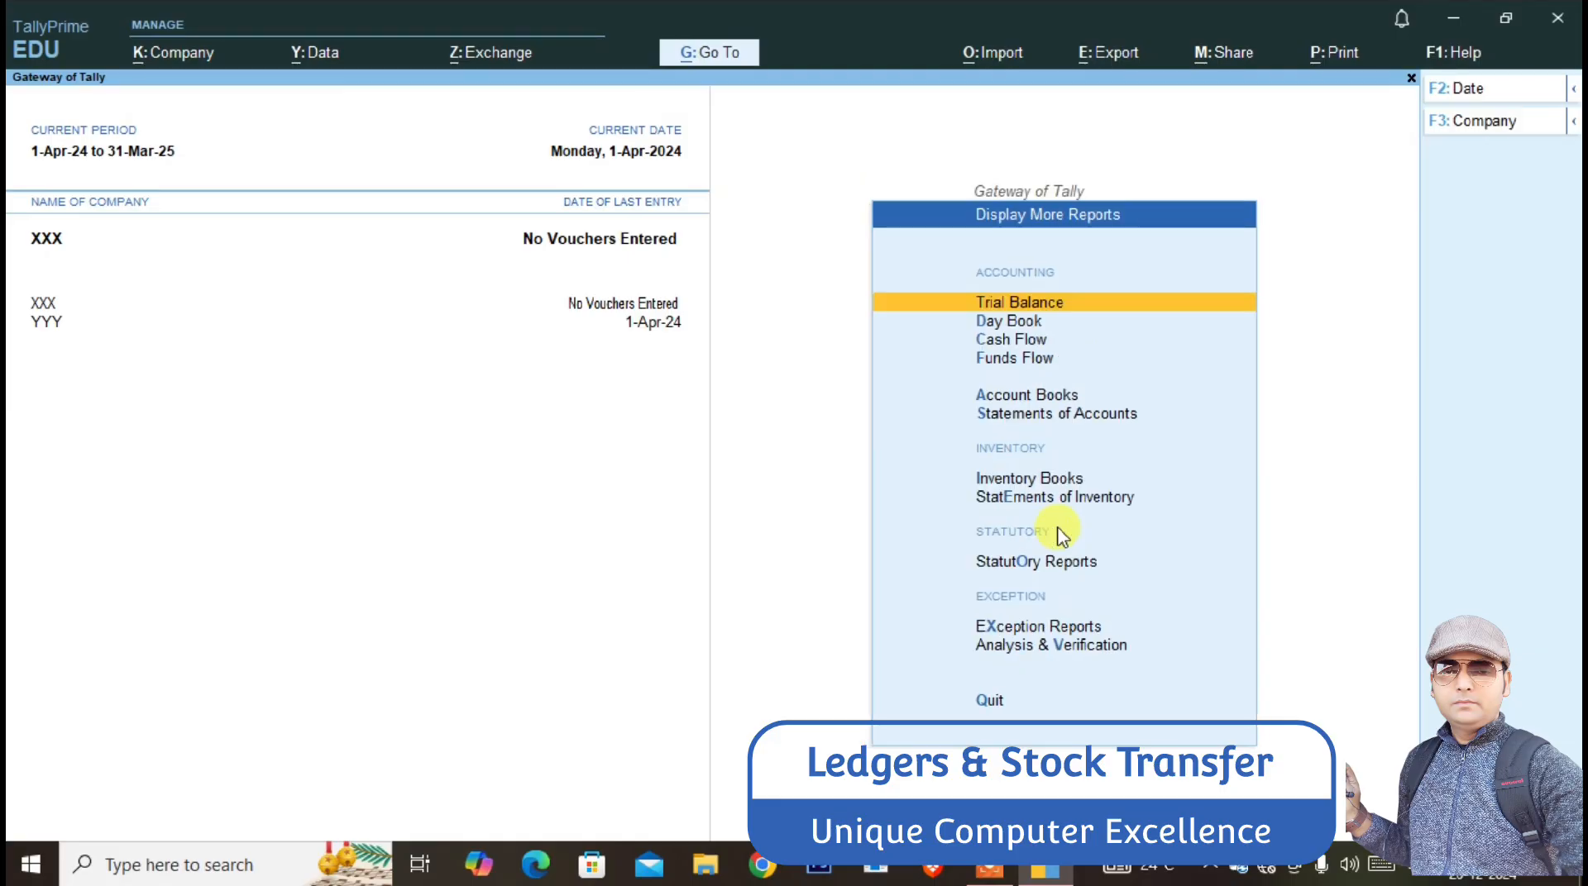
key(d)
key(Escape)
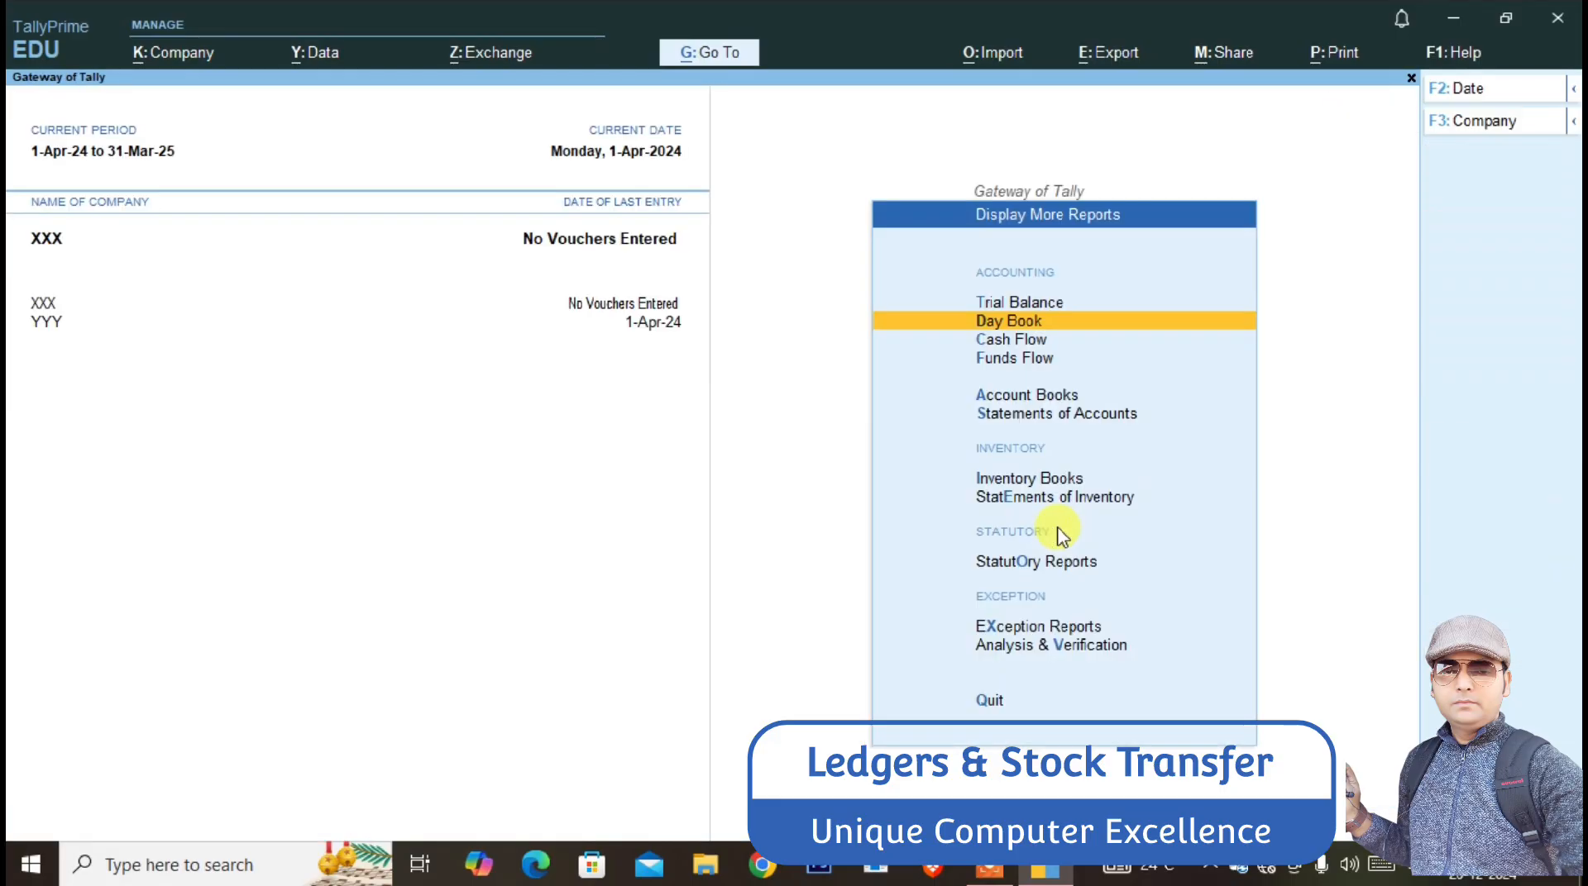
key(Escape)
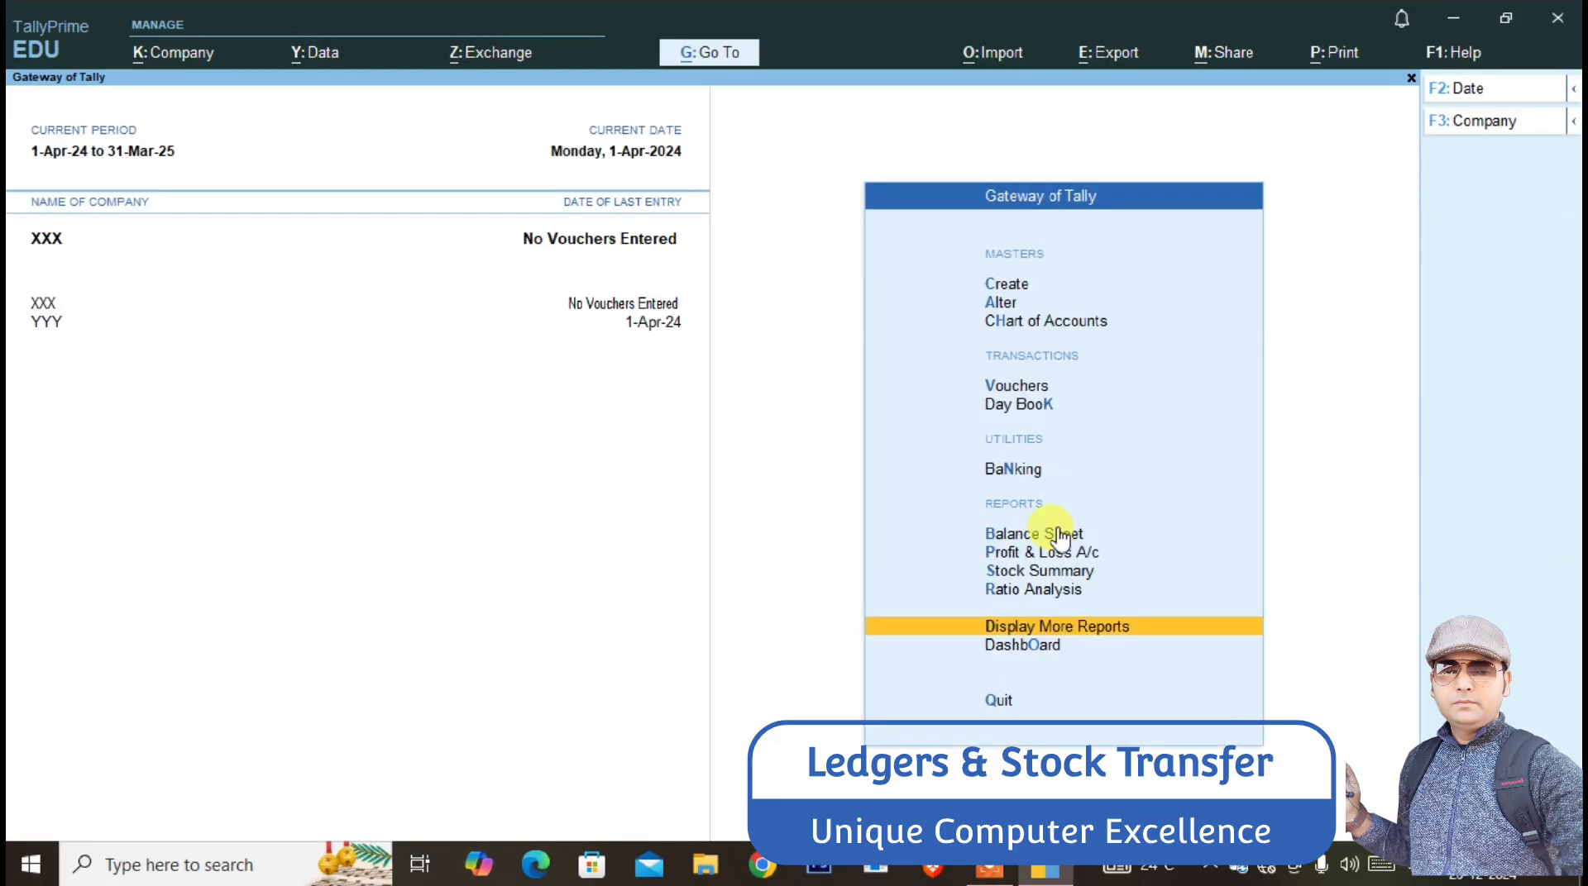
key(Up)
key(Up)
key(Up)
key(Up)
key(Up)
key(Up)
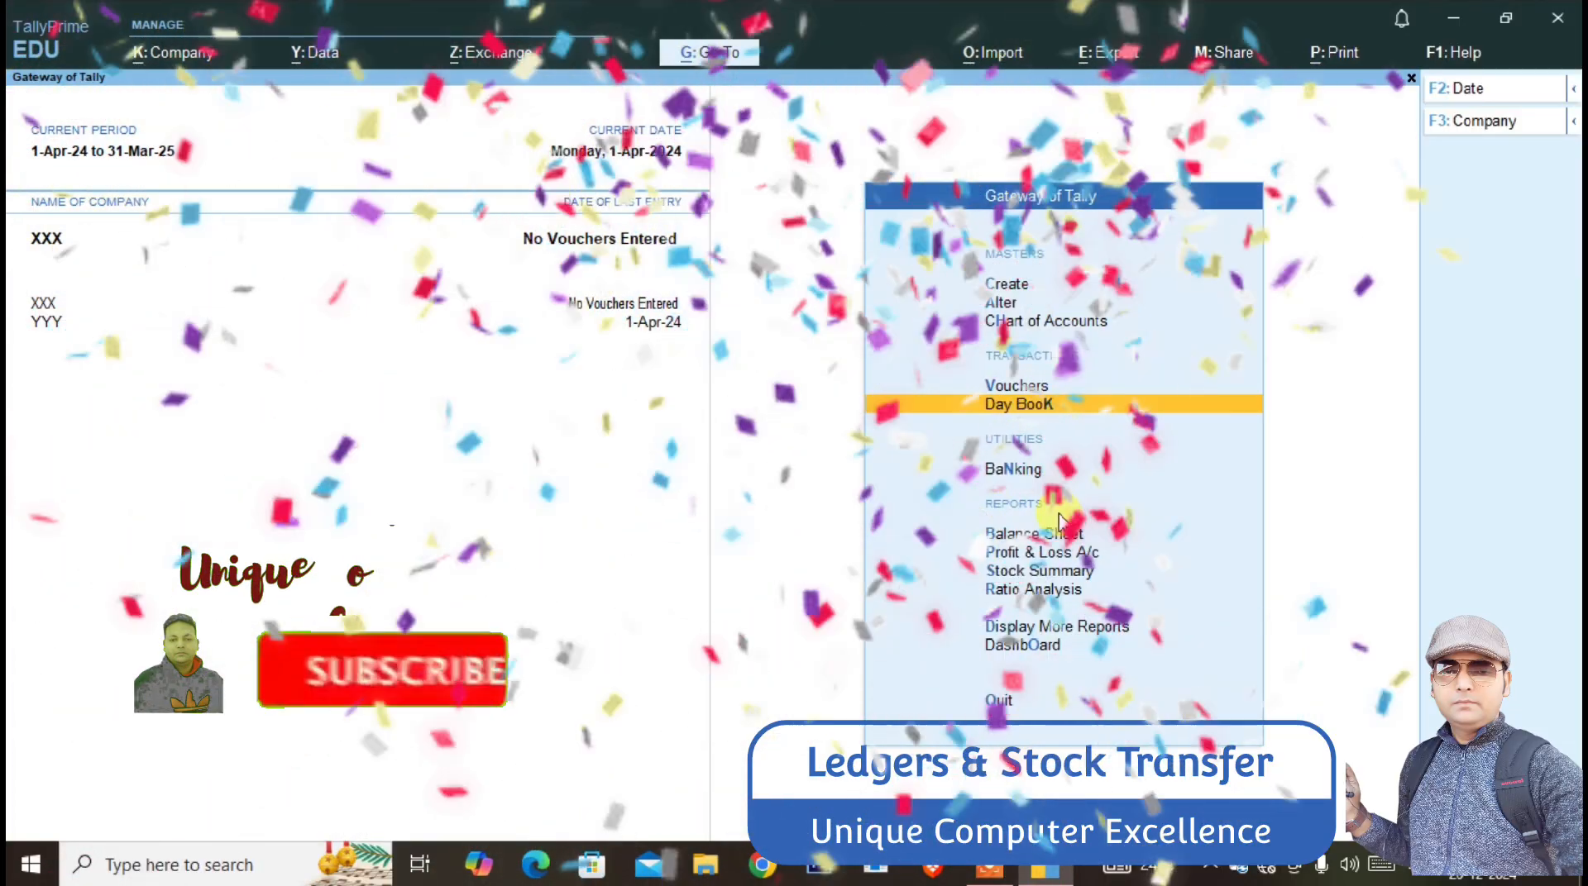